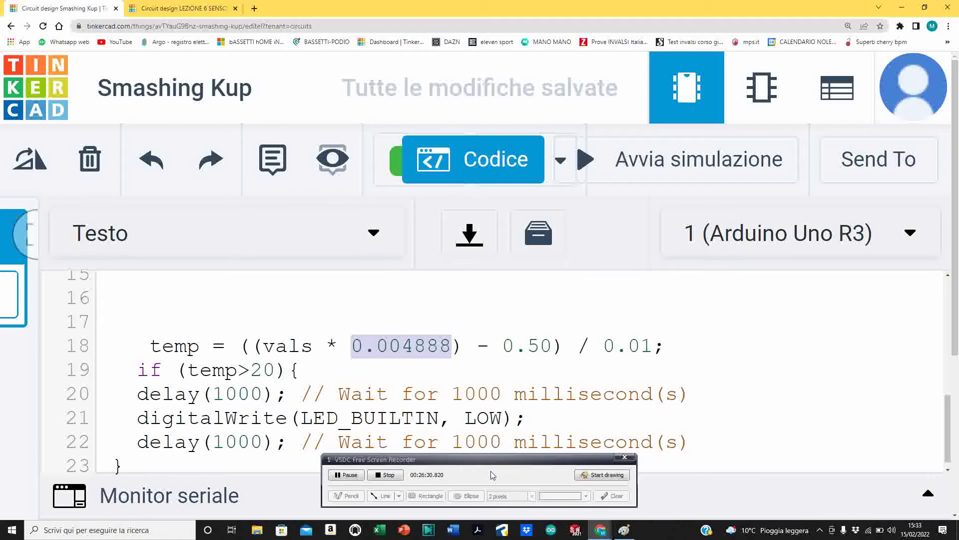
# Reduce the browser page zoom to 150%
pyautogui.moveTo(487, 460); pyautogui.dragTo(207, 483)
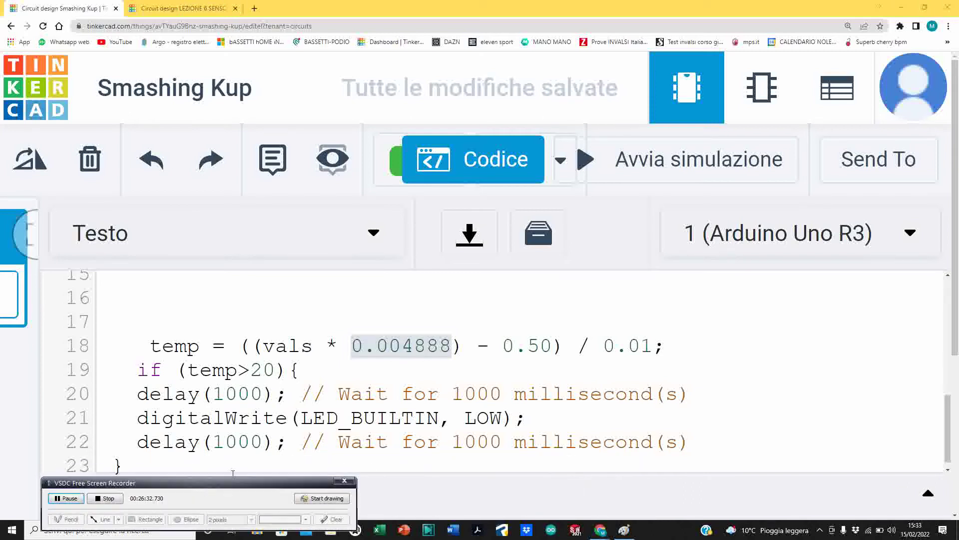
pyautogui.click(949, 26)
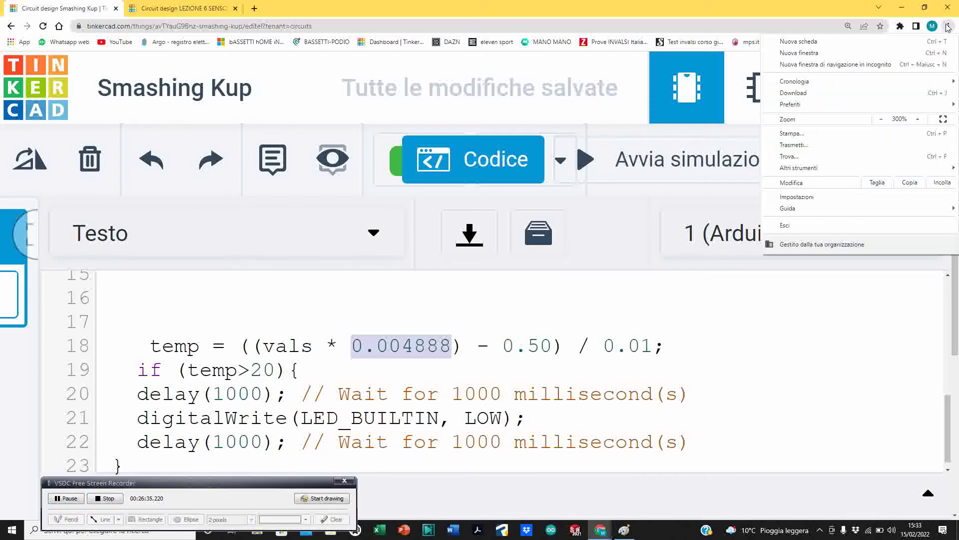
pyautogui.click(880, 120)
pyautogui.click(881, 120)
pyautogui.click(881, 120)
pyautogui.click(881, 120)
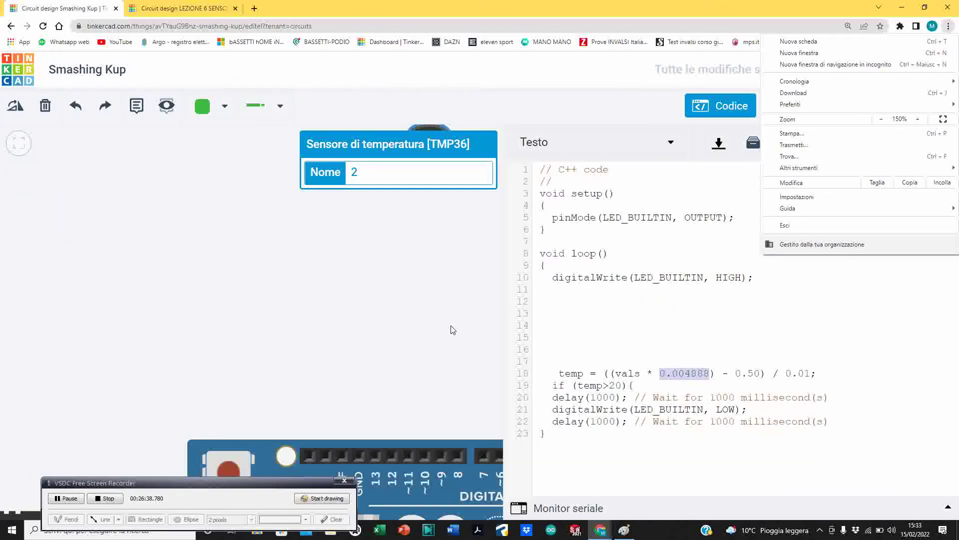
# Hide the code editor and arrange the Arduino Uno with the TMP36 temperature sensor just above it
pyautogui.moveTo(450, 446); pyautogui.dragTo(335, 326)
pyautogui.moveTo(416, 178); pyautogui.dragTo(330, 178)
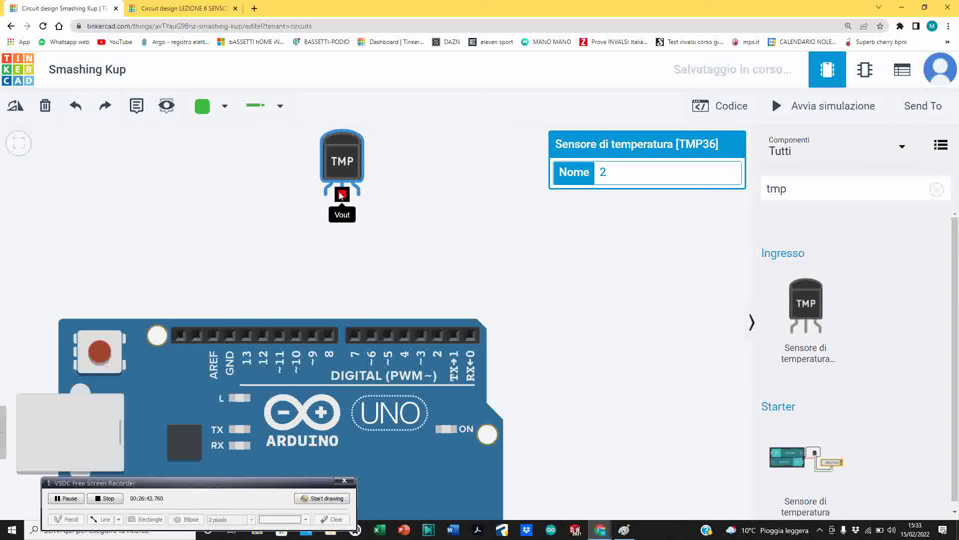
pyautogui.scroll(-2, 339, 287)
pyautogui.scroll(-2, 339, 288)
pyautogui.click(290, 334)
pyautogui.scroll(-2, 344, 307)
pyautogui.moveTo(344, 307); pyautogui.dragTo(340, 308)
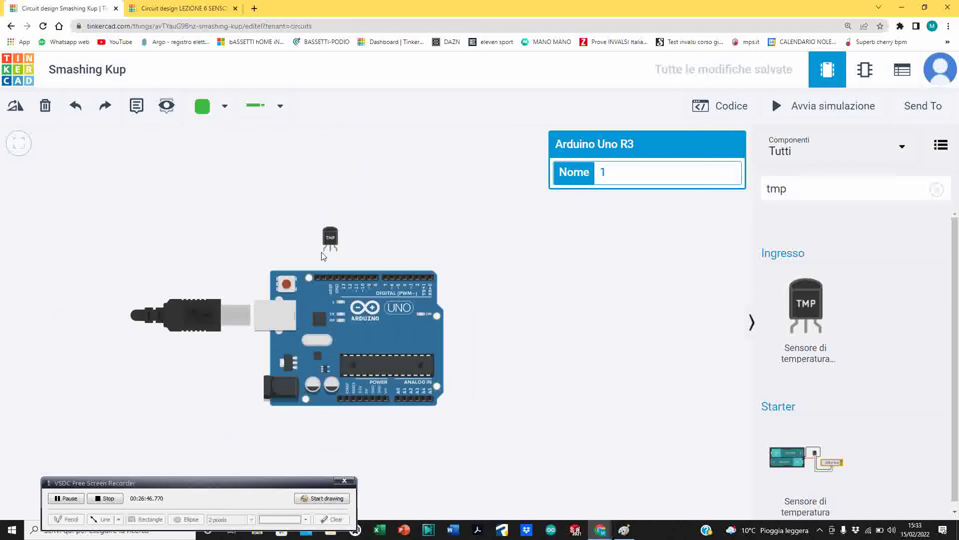
# Draw a red wire from the TMP36 sensor's left pin around the USB side of the Arduino to its 5V pin
pyautogui.click(228, 110)
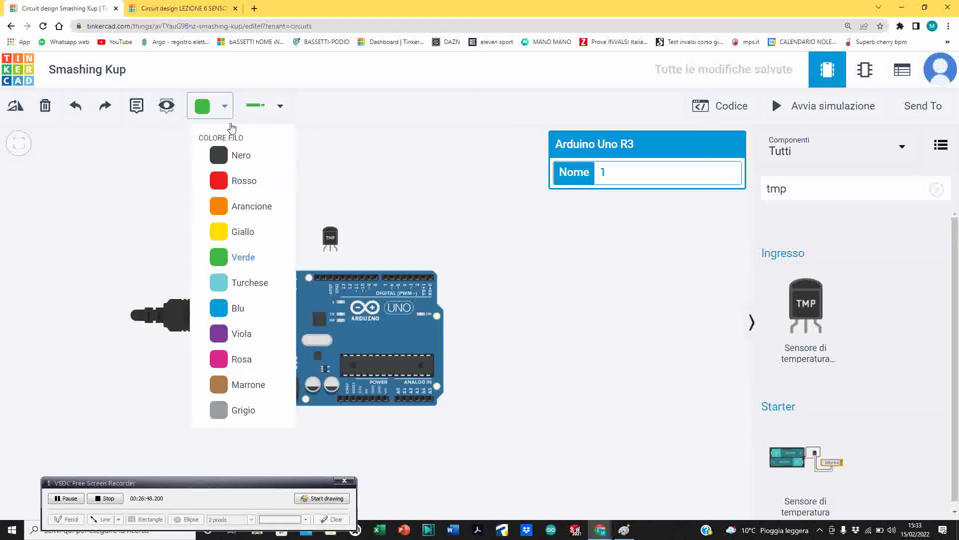
pyautogui.click(234, 180)
pyautogui.click(323, 250)
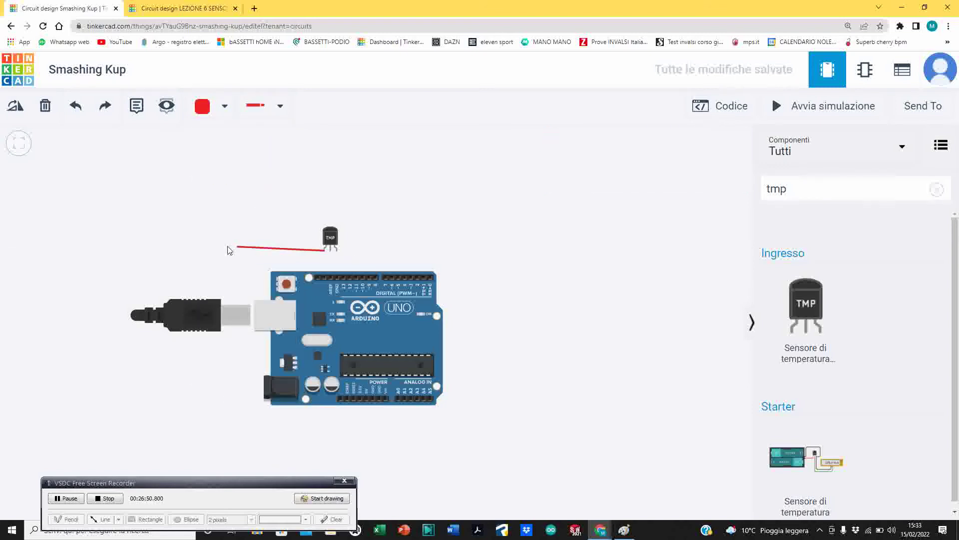
pyautogui.click(106, 254)
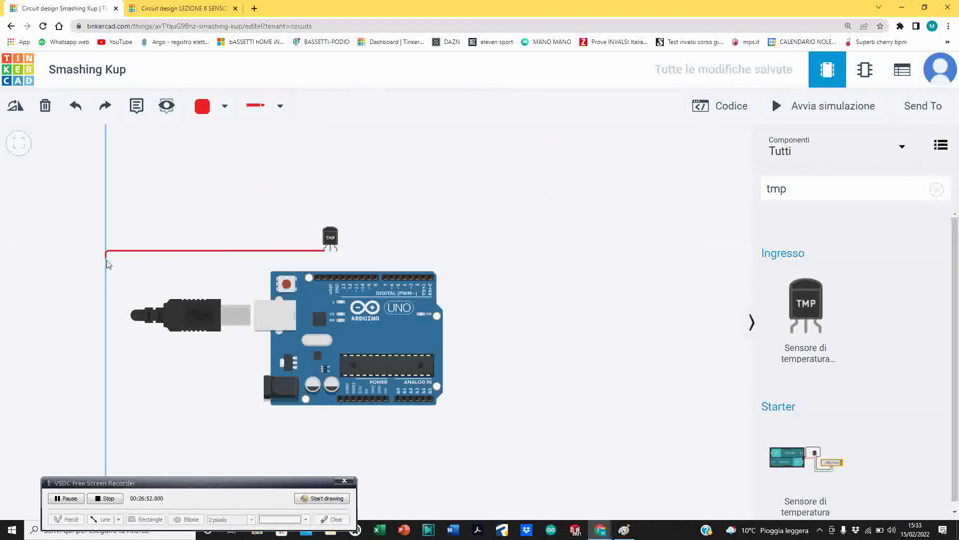
pyautogui.click(106, 432)
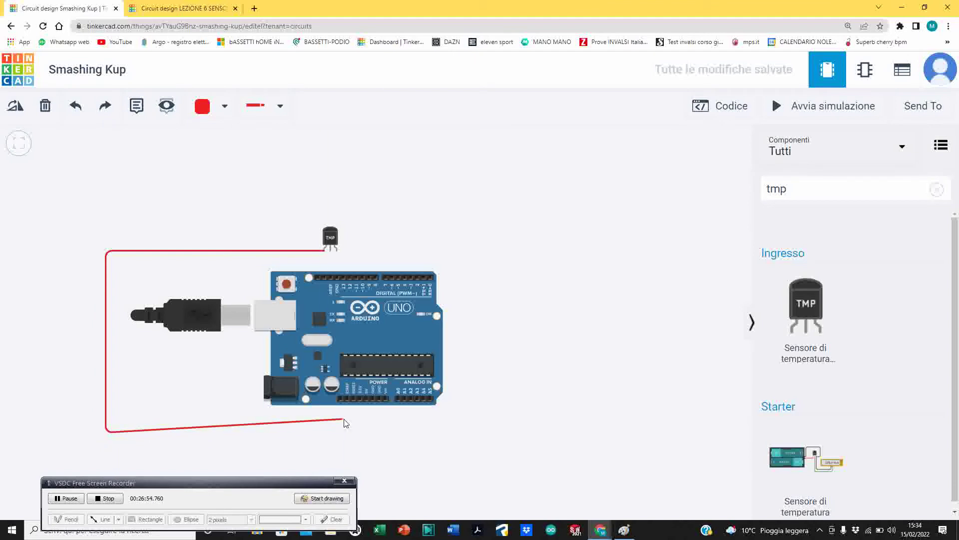
pyautogui.click(368, 433)
pyautogui.click(367, 400)
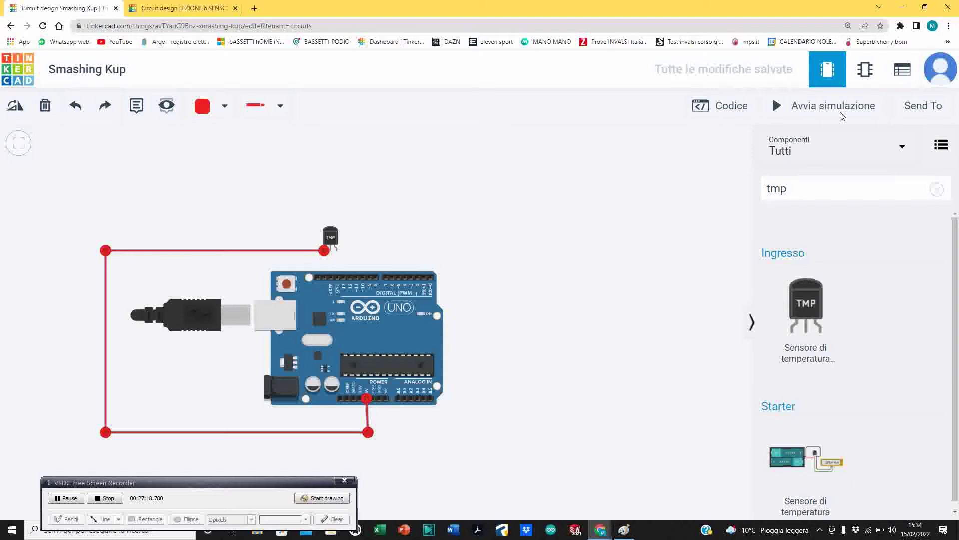
# Show the basic components and place a small breadboard directly above the Arduino Uno
pyautogui.click(830, 159)
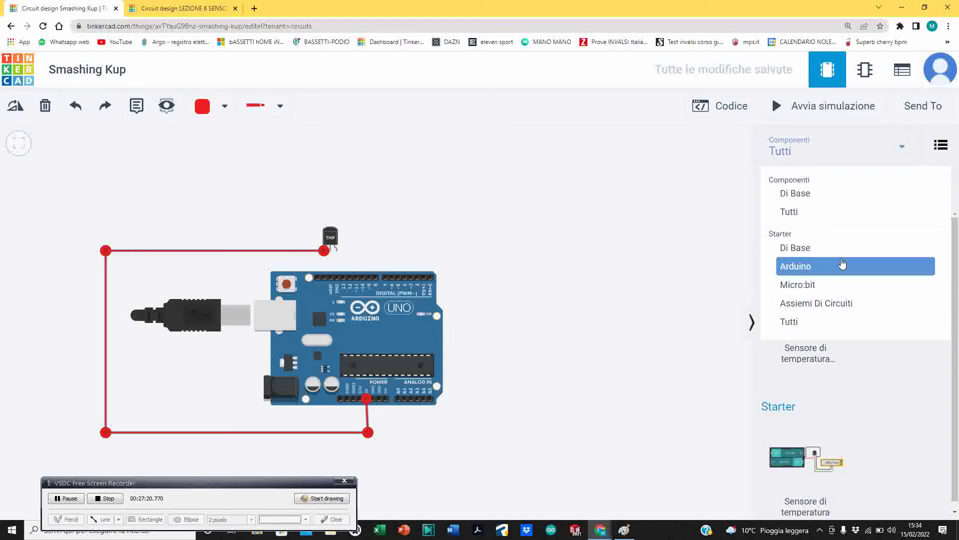
pyautogui.click(803, 194)
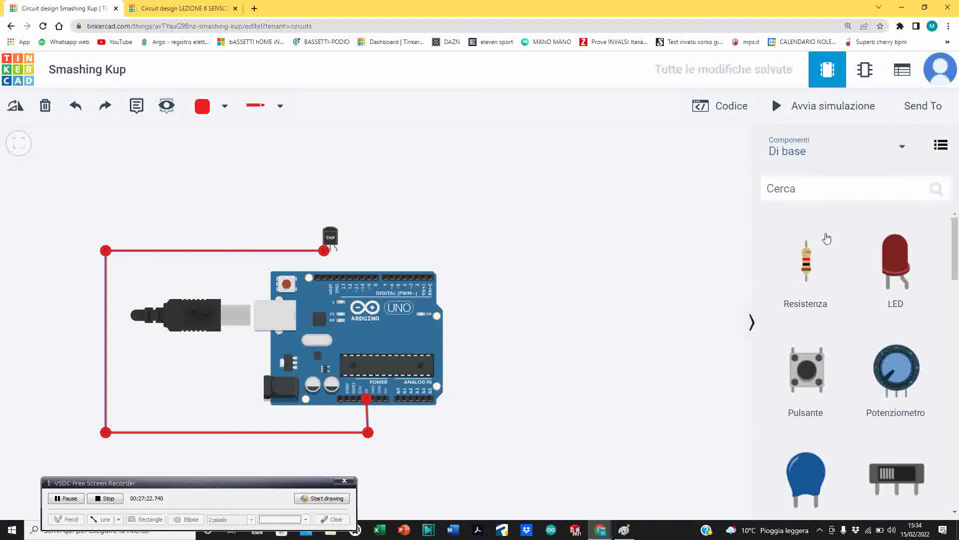
pyautogui.scroll(-6, 850, 319)
pyautogui.moveTo(891, 347); pyautogui.dragTo(363, 207)
pyautogui.scroll(2, 371, 199)
pyautogui.scroll(-4, 371, 199)
# Move the temperature sensor above the breadboard and reattach the red wire's sensor end to the lower positive rail
pyautogui.moveTo(330, 235); pyautogui.dragTo(320, 145)
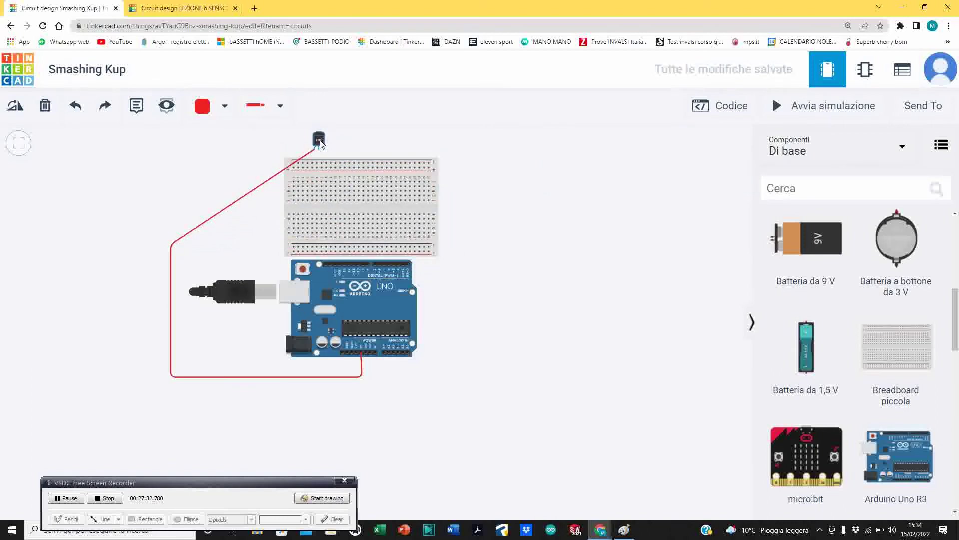
pyautogui.click(260, 187)
pyautogui.moveTo(314, 151); pyautogui.dragTo(294, 251)
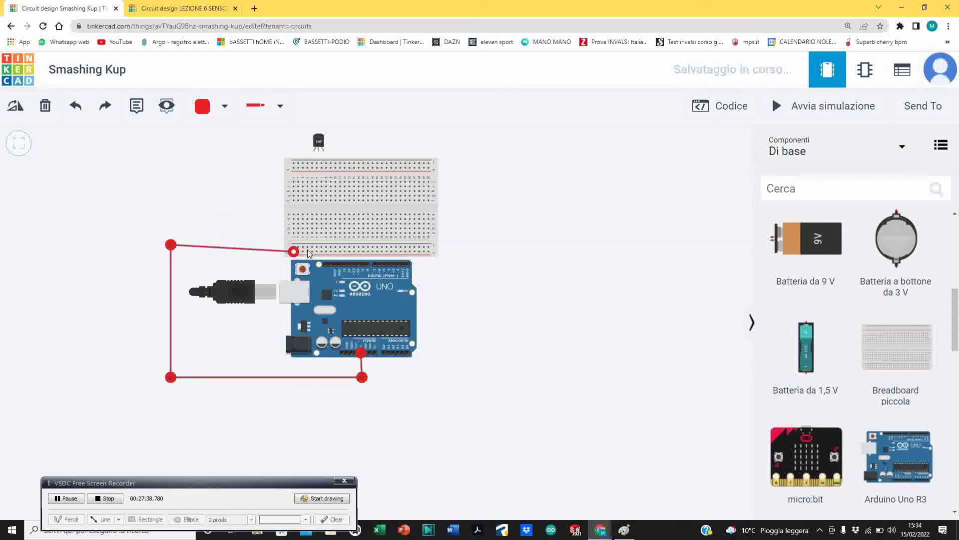
# Wire the Arduino's GND pin beside pin 13 to the breadboard's lower negative rail and colour the wire black
pyautogui.scroll(5, 308, 250)
pyautogui.scroll(-3, 324, 260)
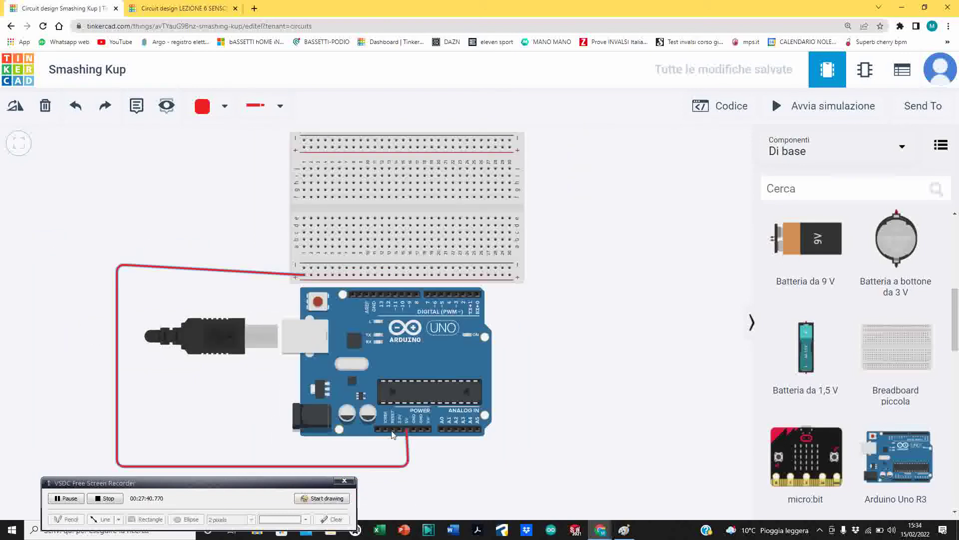
pyautogui.scroll(2, 358, 333)
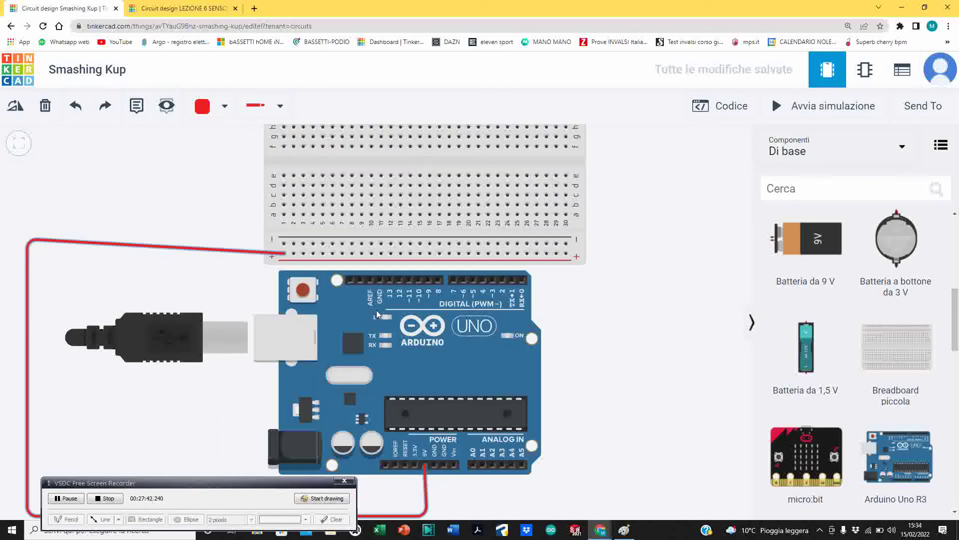
pyautogui.click(379, 281)
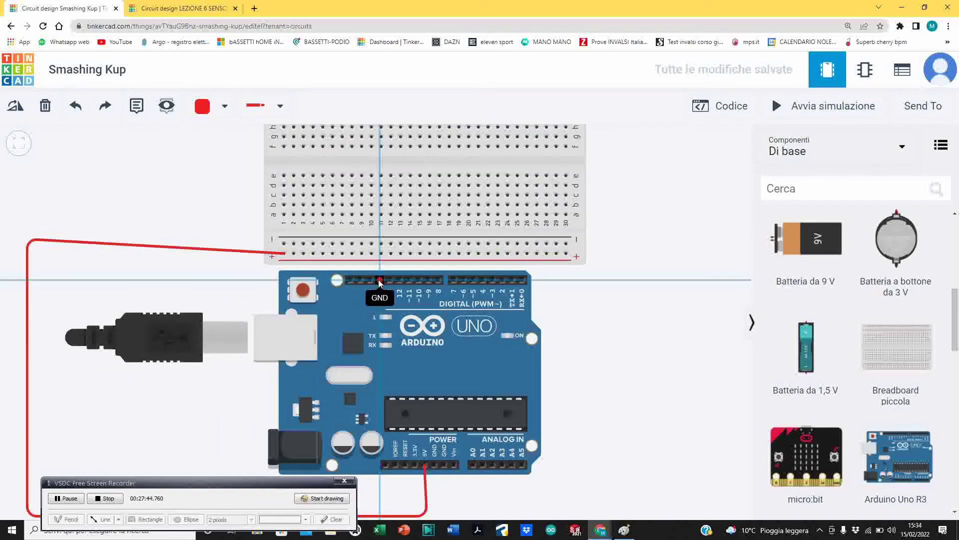
pyautogui.click(323, 205)
pyautogui.moveTo(327, 215); pyautogui.dragTo(382, 249)
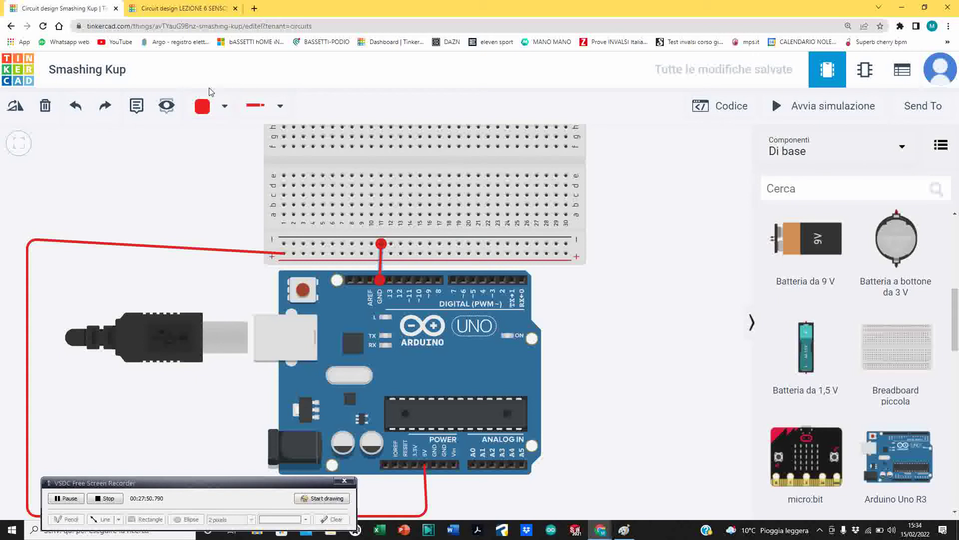
pyautogui.click(226, 108)
pyautogui.click(240, 155)
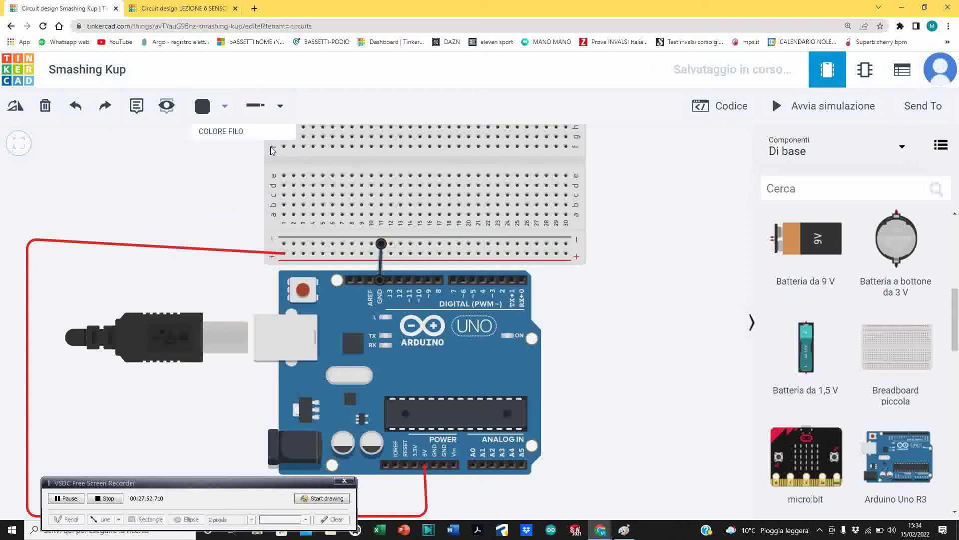
pyautogui.scroll(-2, 328, 157)
pyautogui.moveTo(328, 157)
pyautogui.mouseDown()
pyautogui.moveTo(337, 186)
pyautogui.moveTo(330, 152)
pyautogui.mouseUp()
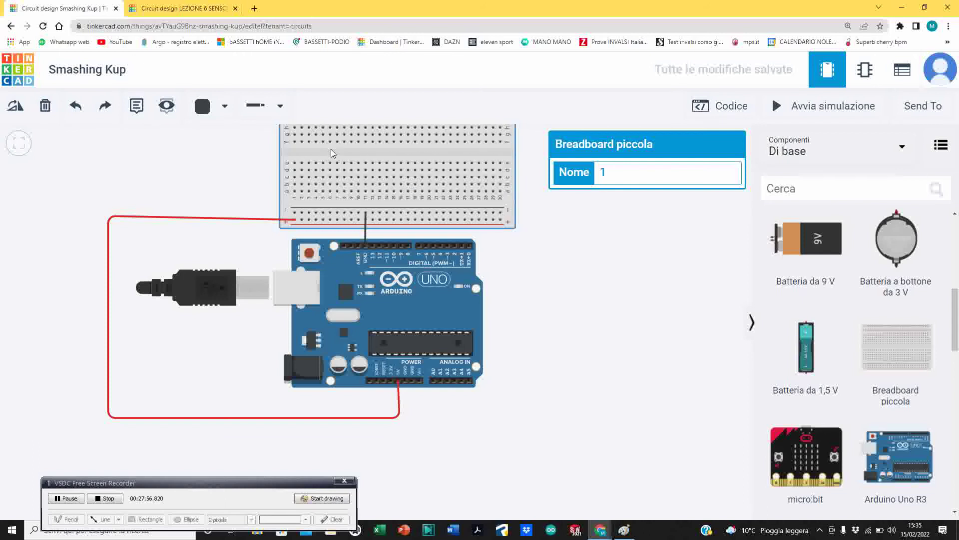
pyautogui.scroll(-3, 331, 153)
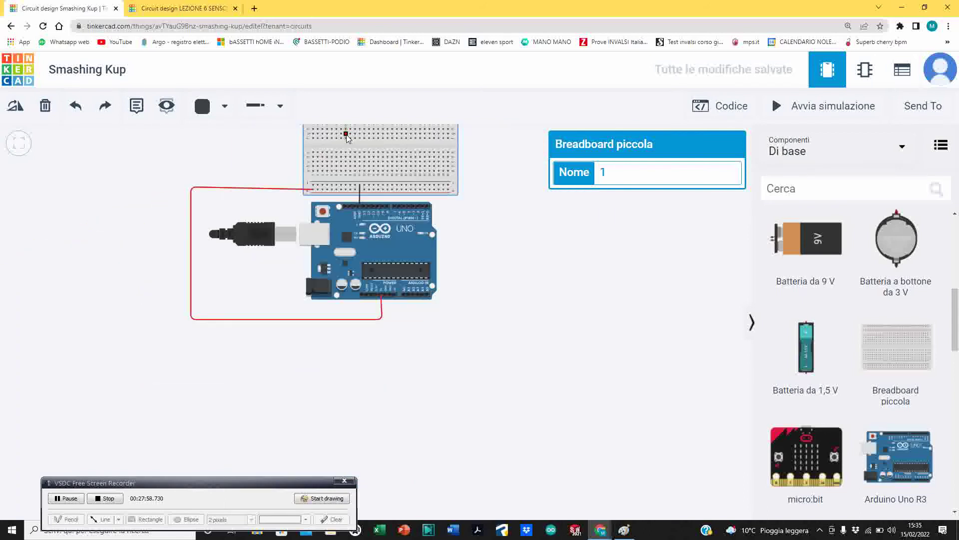
pyautogui.moveTo(349, 141); pyautogui.dragTo(353, 165)
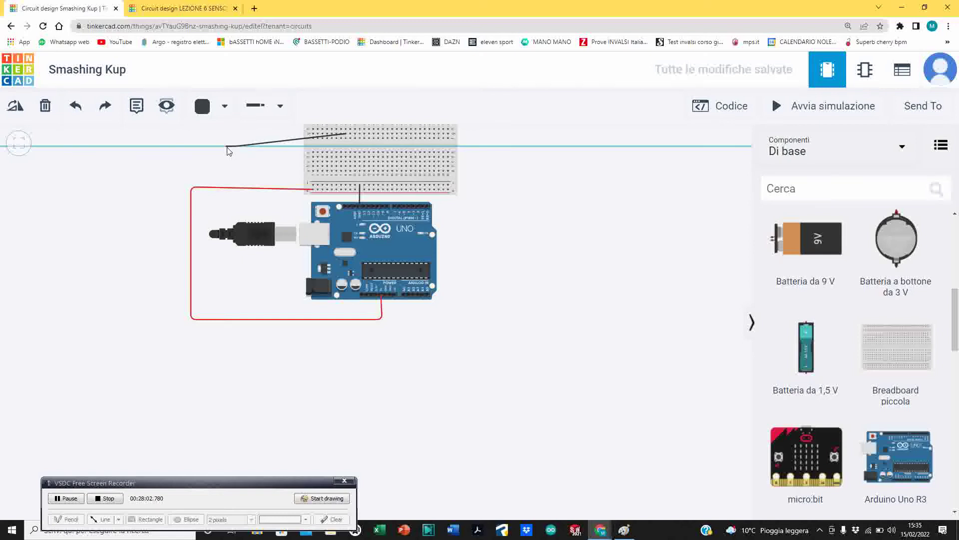
pyautogui.press('Escape')
# Plug the TMP36 sensor into the breadboard's upper half with its pins in columns 6 to 8
pyautogui.scroll(1, 307, 160)
pyautogui.scroll(-2, 330, 143)
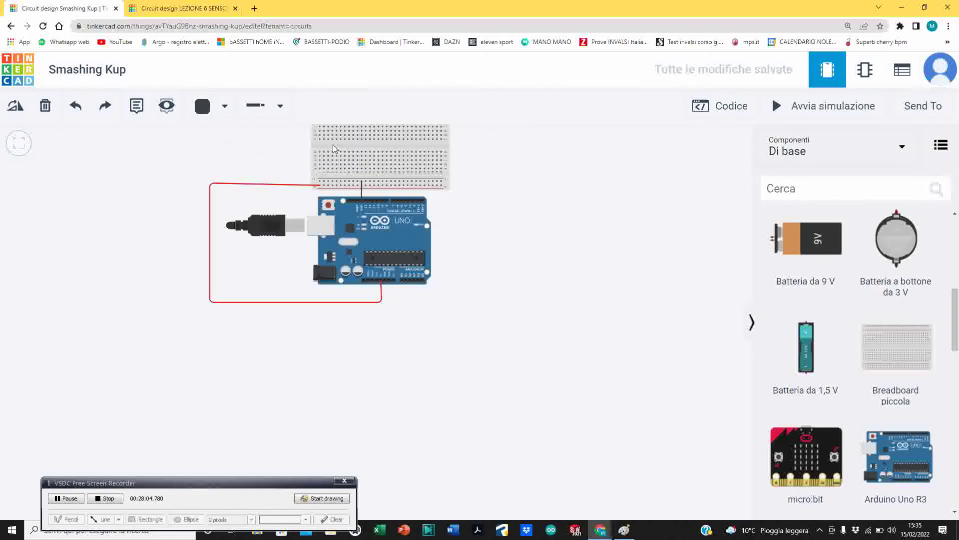
pyautogui.scroll(5, 274, 153)
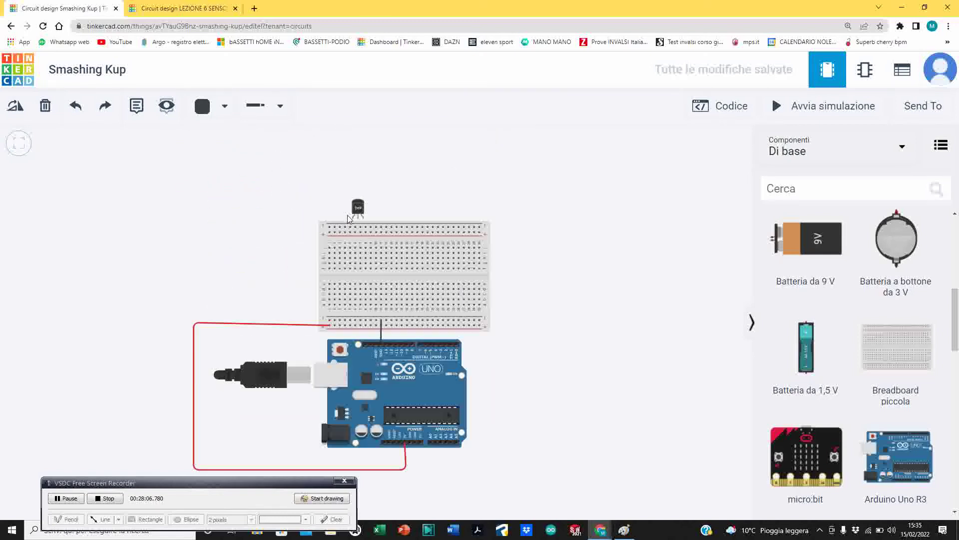
pyautogui.moveTo(360, 207); pyautogui.dragTo(365, 247)
pyautogui.click(381, 192)
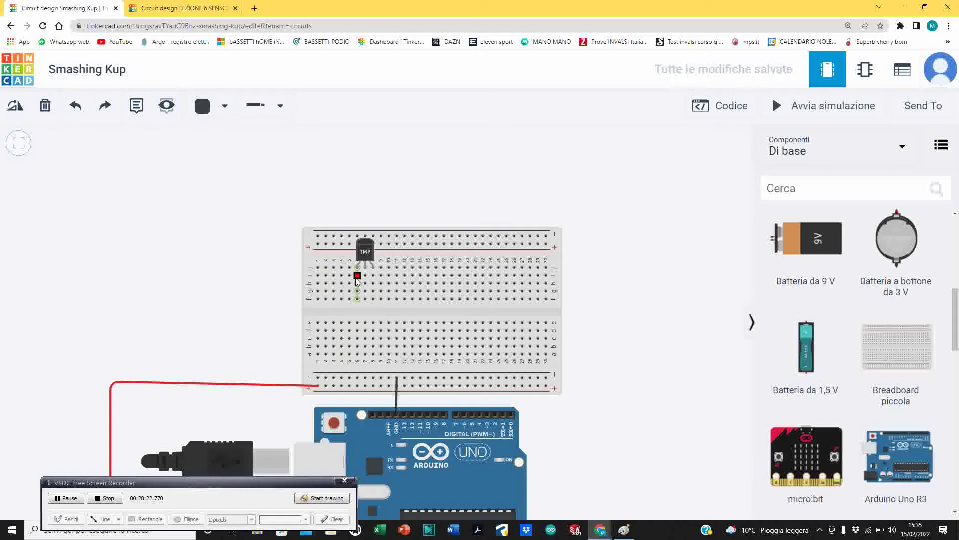
# Draw a red wire from breadboard column 6, below the sensor's left pin, to the lower positive rail
pyautogui.click(214, 107)
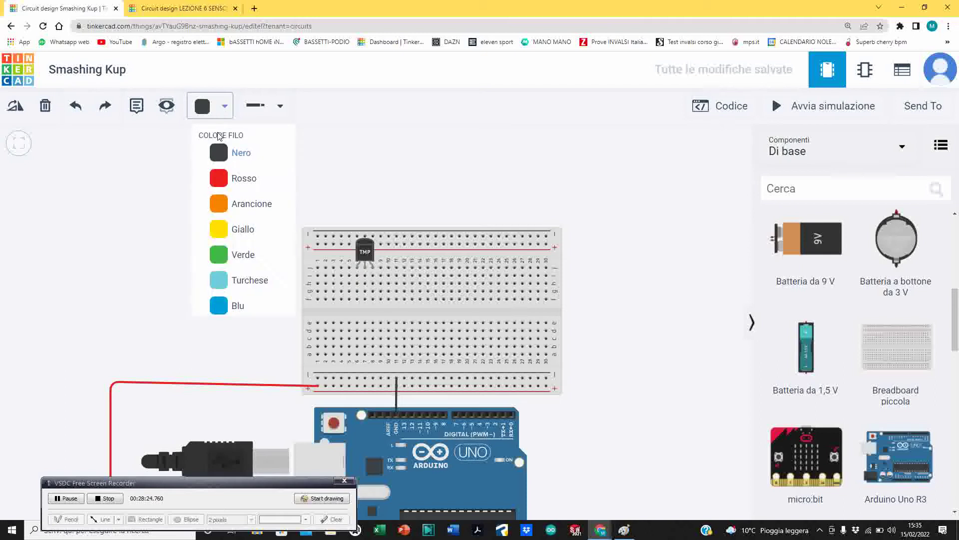
pyautogui.click(232, 180)
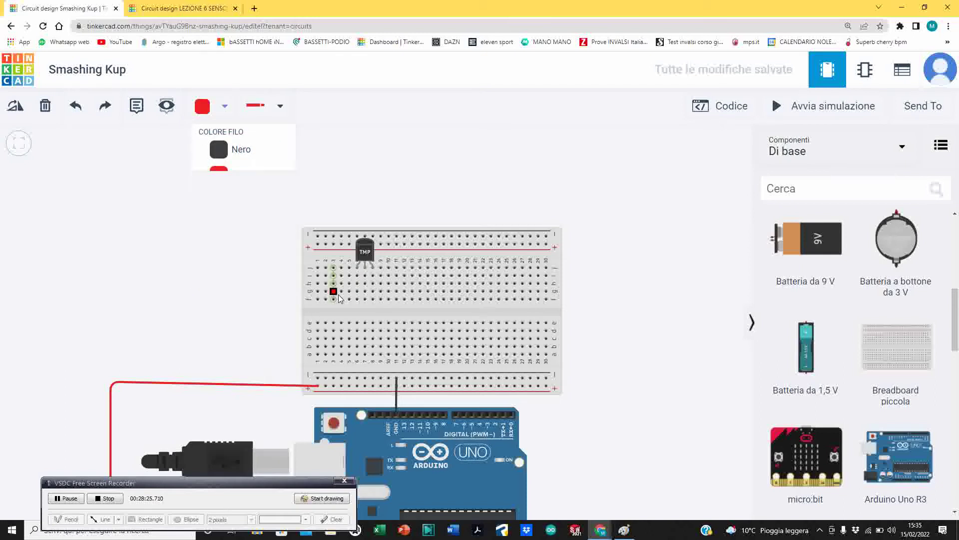
pyautogui.click(357, 276)
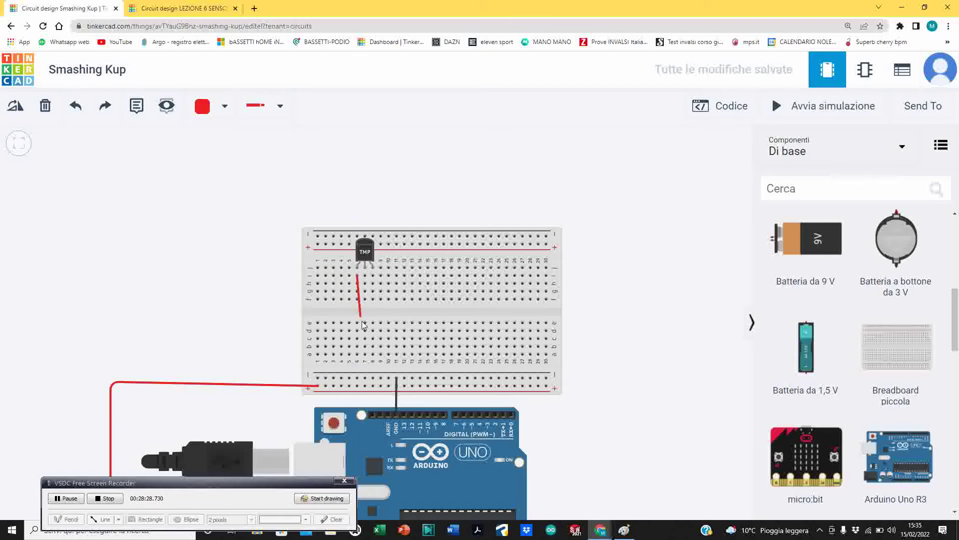
pyautogui.click(357, 385)
# Set the wire colour to black and connect the sensor's right pin in column 8 to the lower negative rail
pyautogui.click(220, 106)
pyautogui.click(237, 154)
pyautogui.click(373, 265)
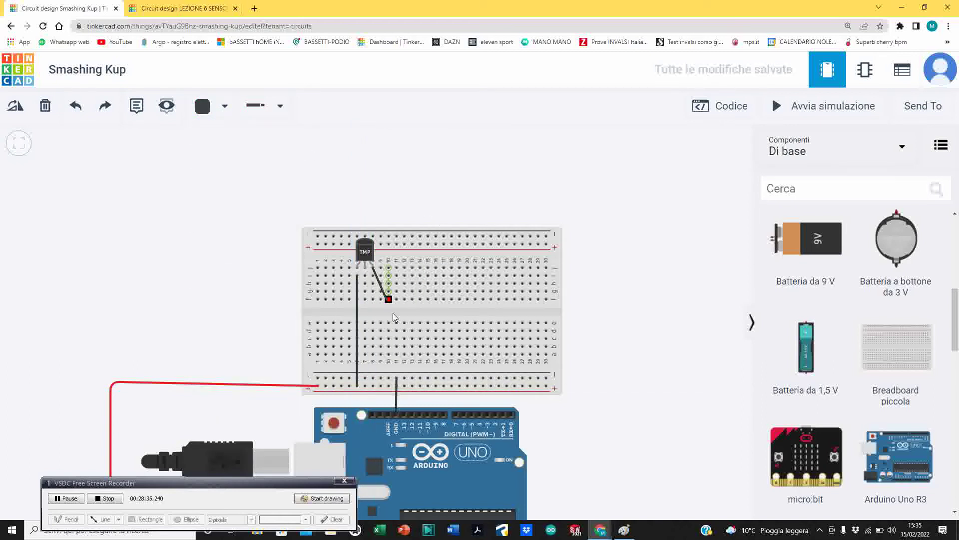
pyautogui.click(373, 378)
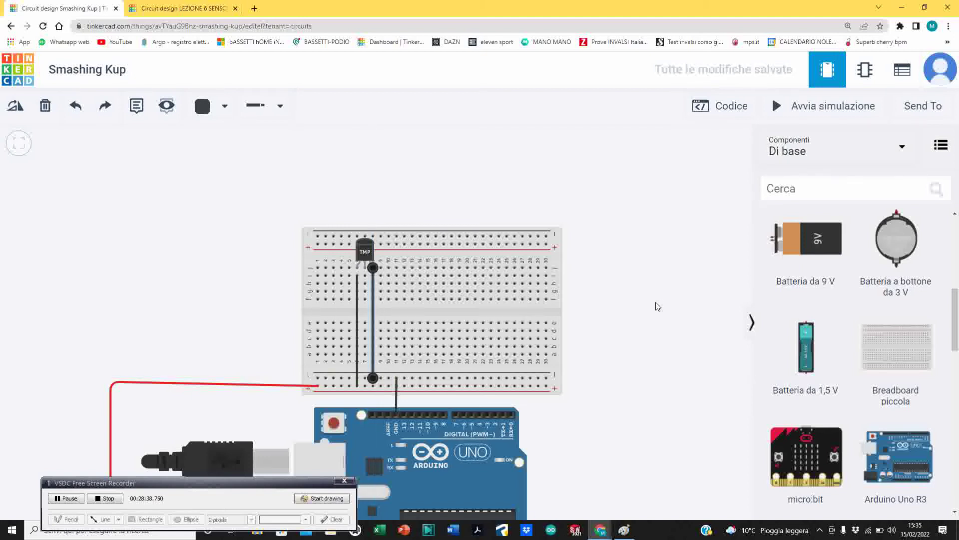
pyautogui.click(610, 316)
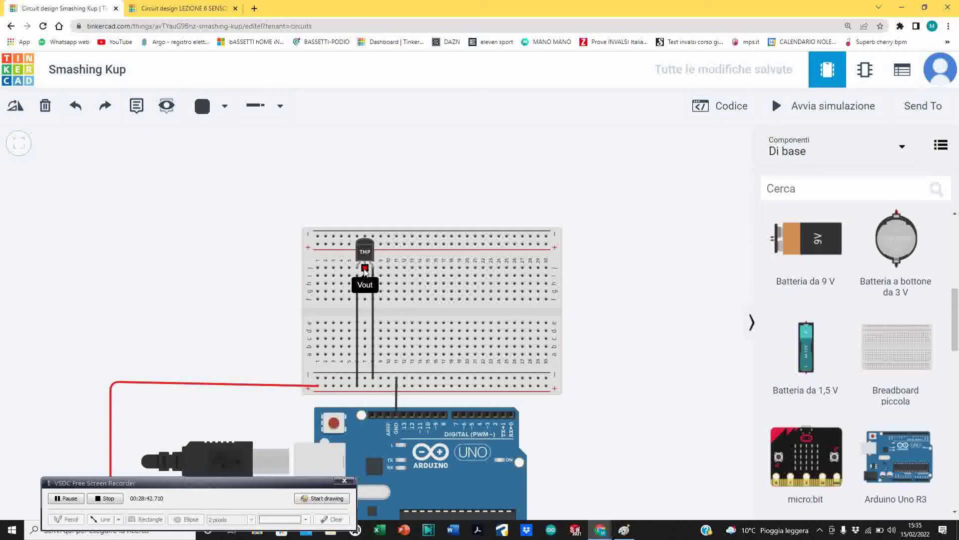
# Draw a green wire from below the sensor's Vout pin in column 7 across the centre gap to row c
pyautogui.click(220, 111)
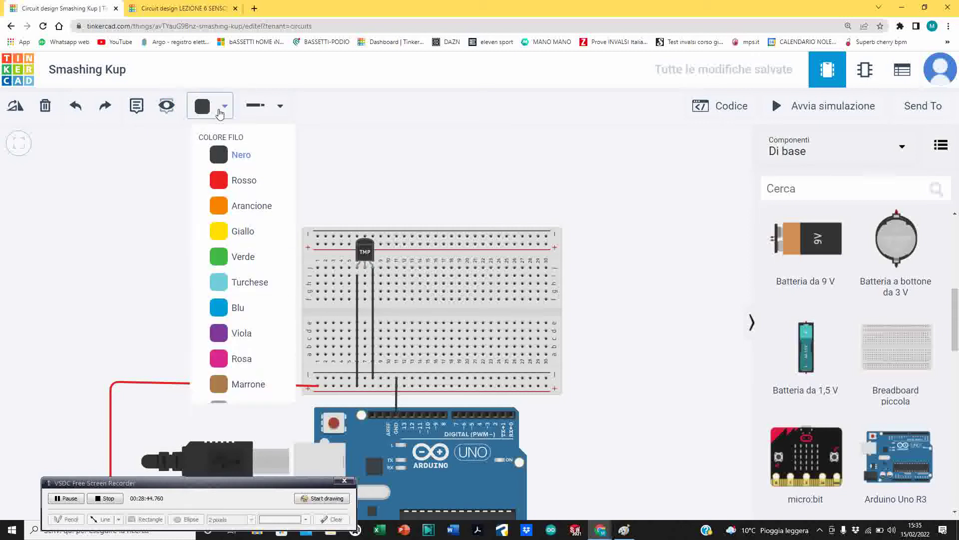
pyautogui.click(254, 259)
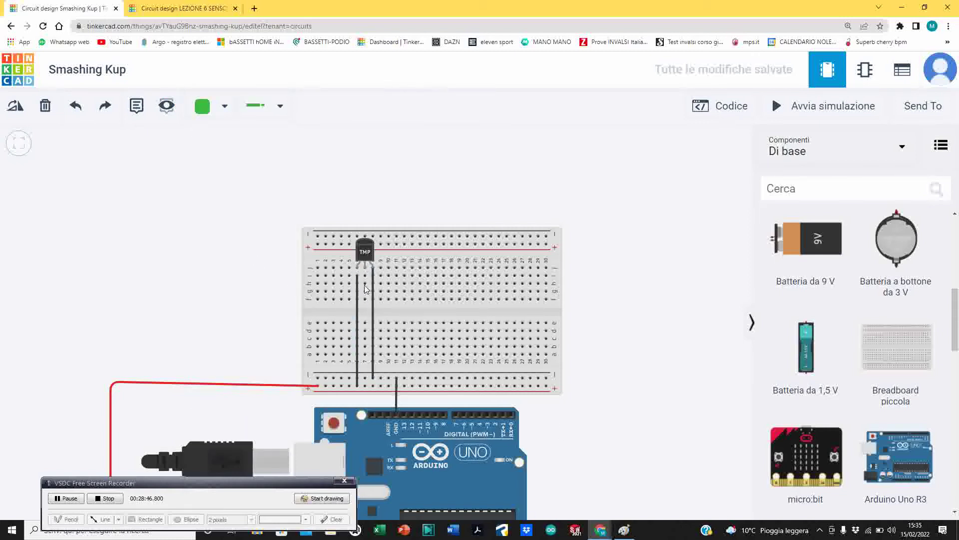
pyautogui.click(365, 265)
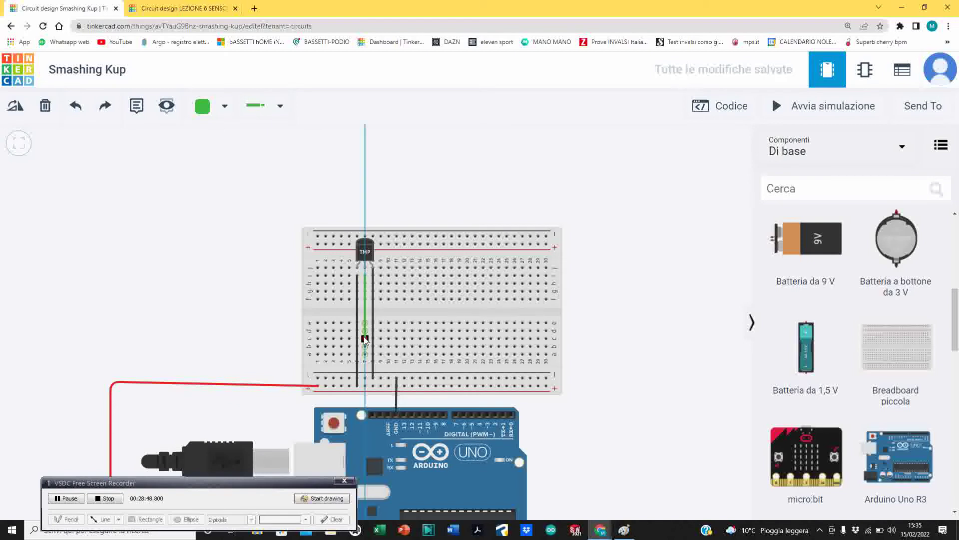
pyautogui.click(365, 339)
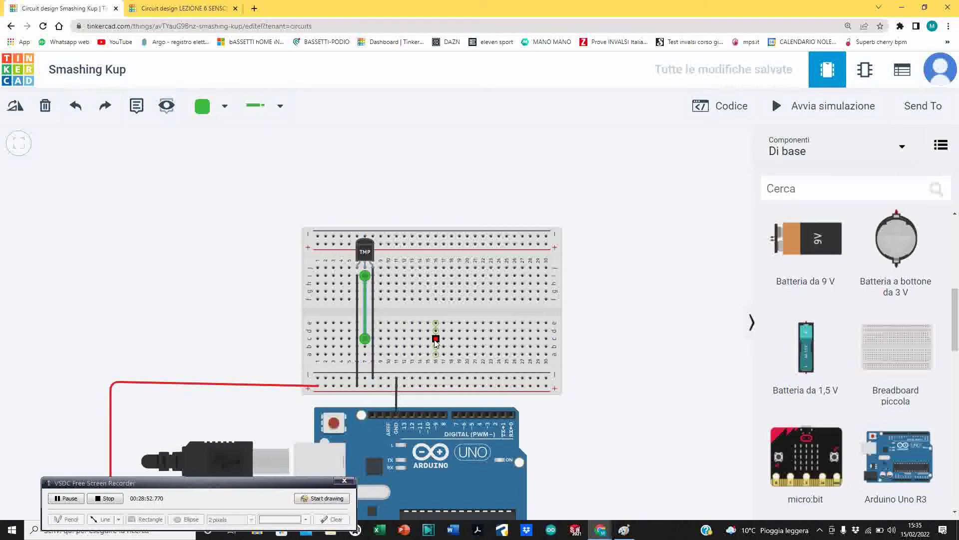
# Draw a green wire from Arduino pin A2 around the board's right side to breadboard column 30, row c
pyautogui.scroll(-2, 568, 465)
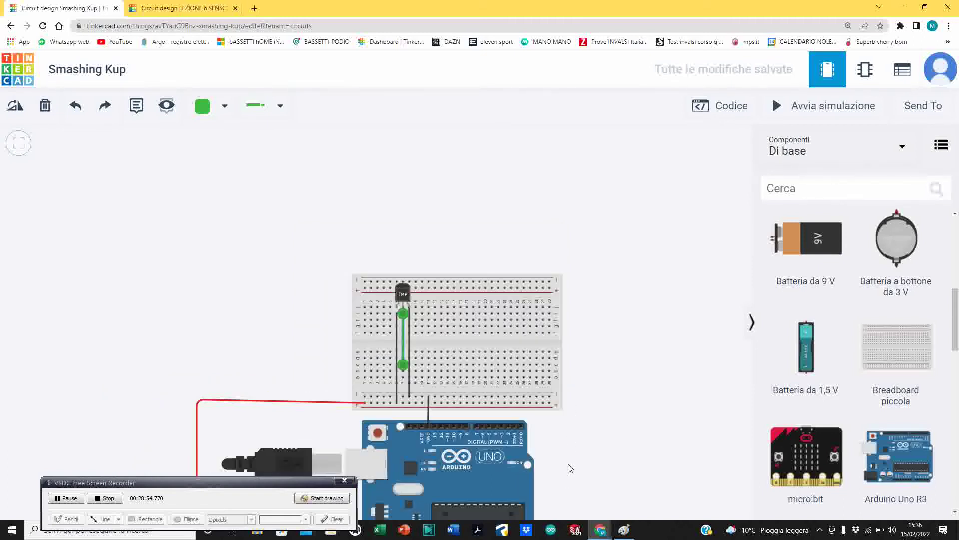
pyautogui.moveTo(568, 456); pyautogui.dragTo(565, 354)
pyautogui.scroll(1, 538, 390)
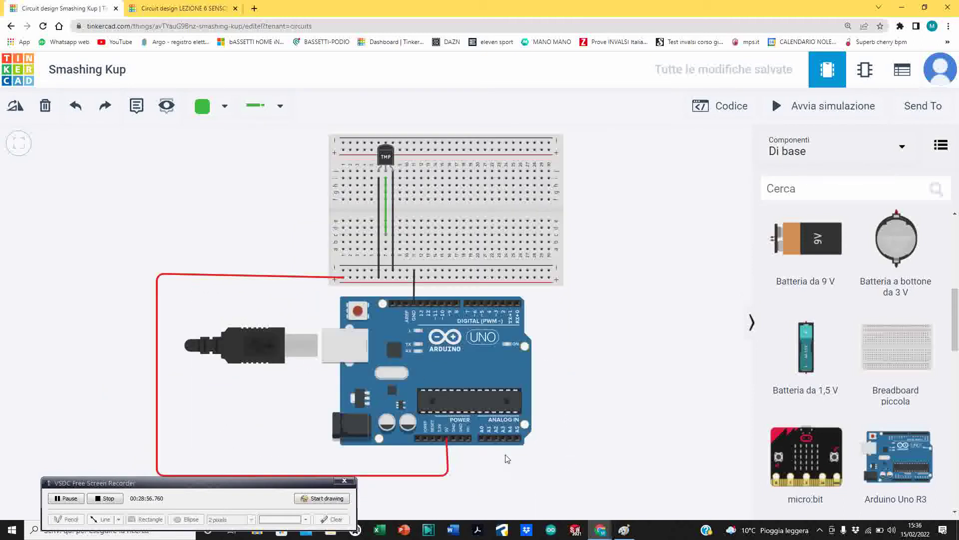
pyautogui.click(496, 439)
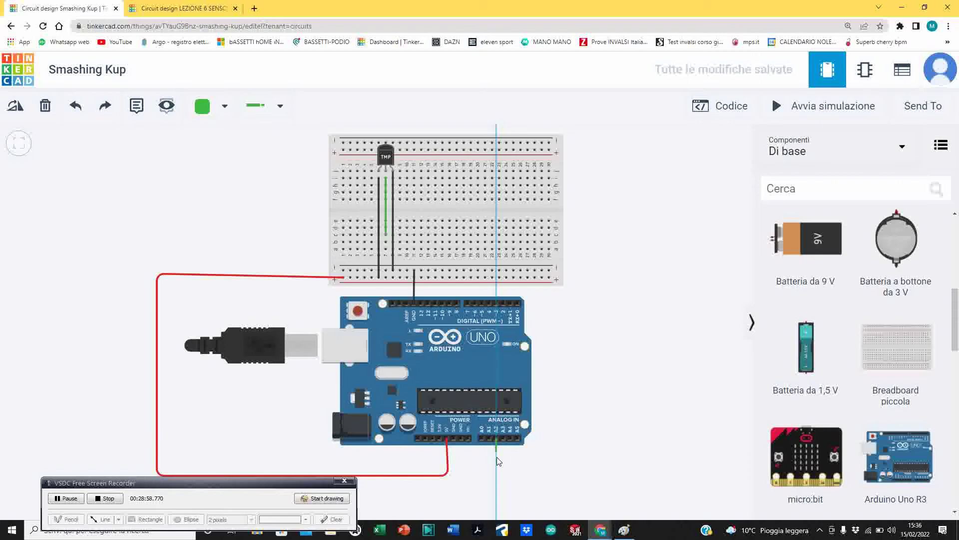
pyautogui.click(572, 469)
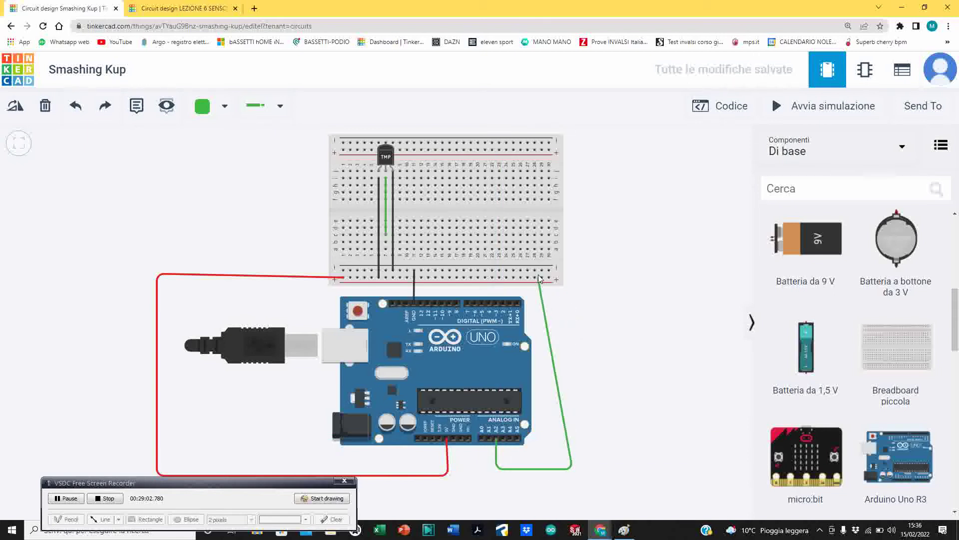
pyautogui.click(550, 236)
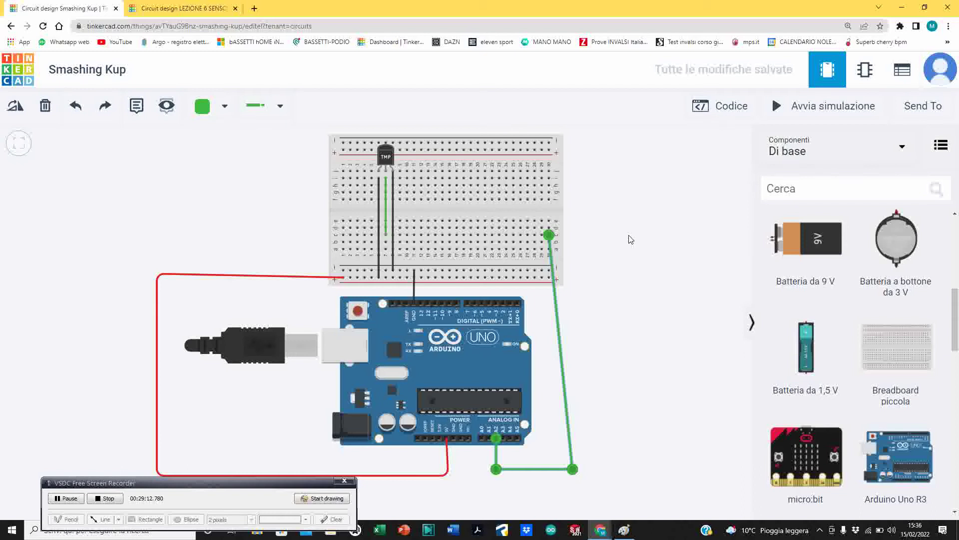
# Recolour the black wire running from breadboard column 6 to the lower positive rail to red
pyautogui.click(404, 257)
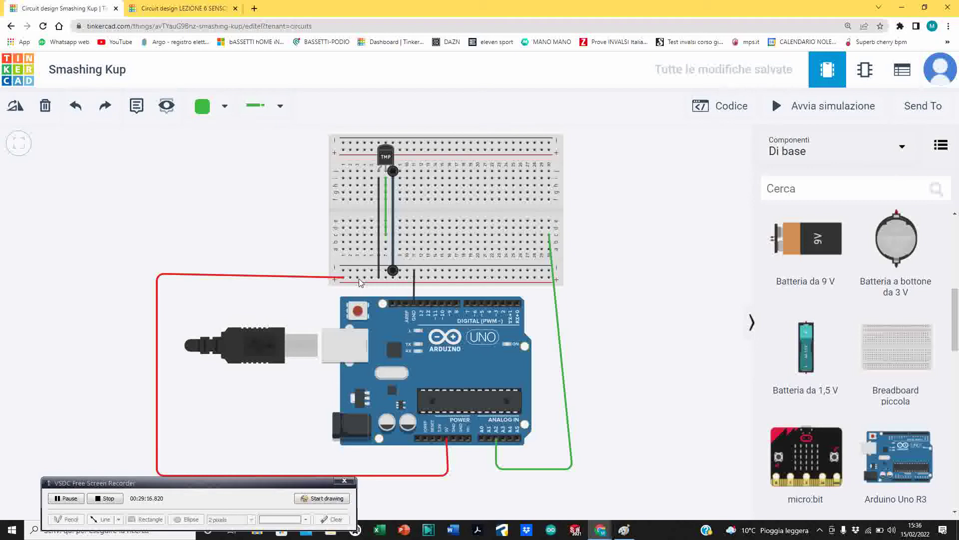
pyautogui.click(379, 258)
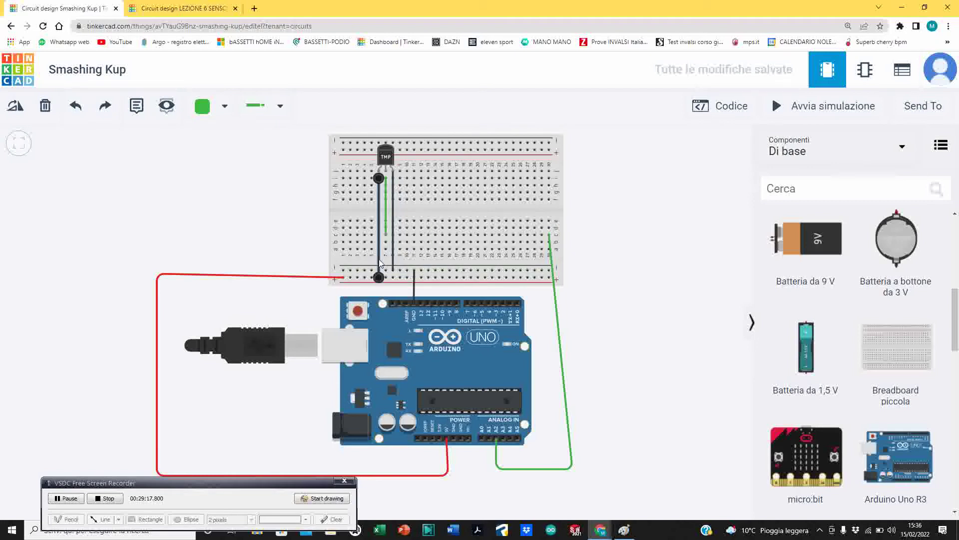
pyautogui.click(206, 107)
pyautogui.click(217, 180)
pyautogui.click(657, 235)
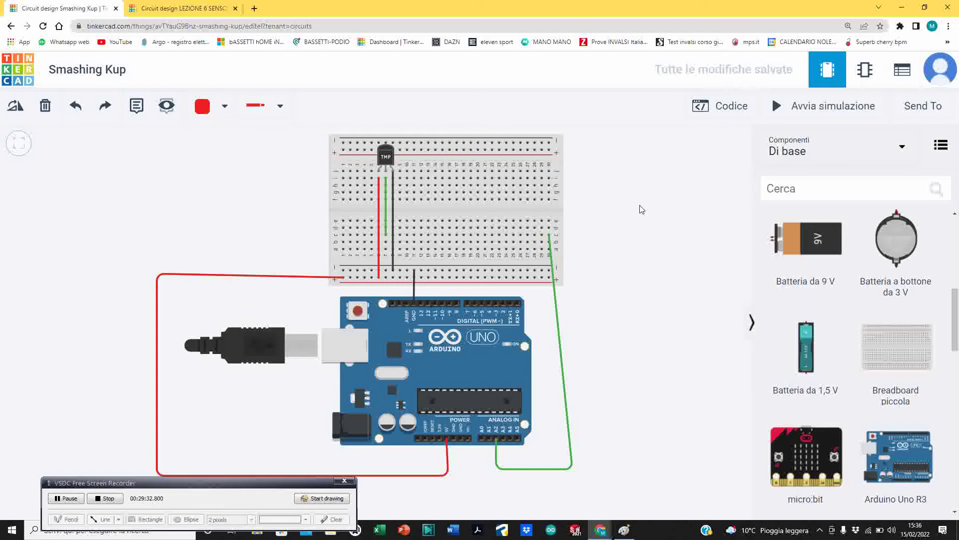
# Open the Arduino's code and insert seven blank lines above void setup()
pyautogui.click(722, 109)
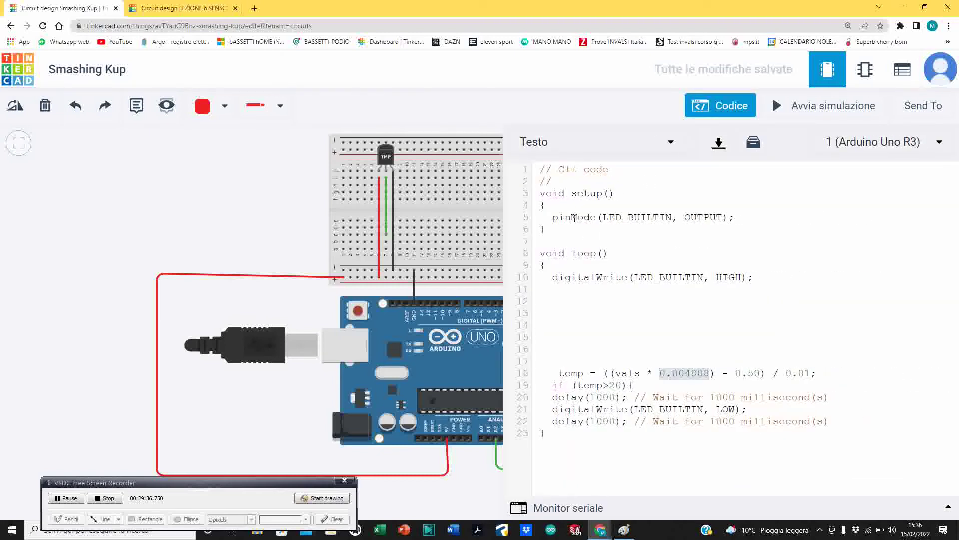
pyautogui.click(540, 196)
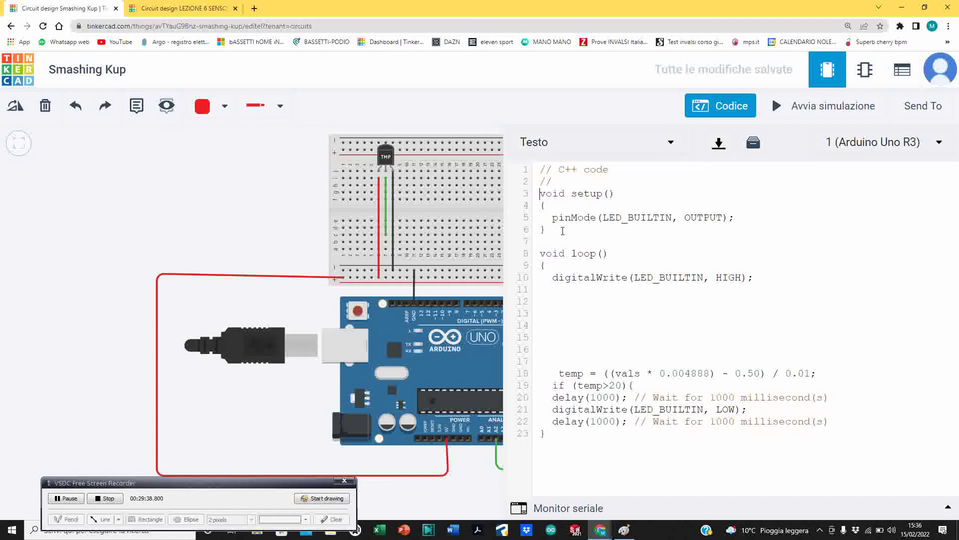
pyautogui.press('Return')
pyautogui.press('Return')
pyautogui.press('Return')
pyautogui.press('Return')
pyautogui.press('Return')
pyautogui.press('Return')
pyautogui.press('Return')
pyautogui.press('Up')
pyautogui.press('Up')
pyautogui.press('Up')
pyautogui.press('Up')
pyautogui.press('Up')
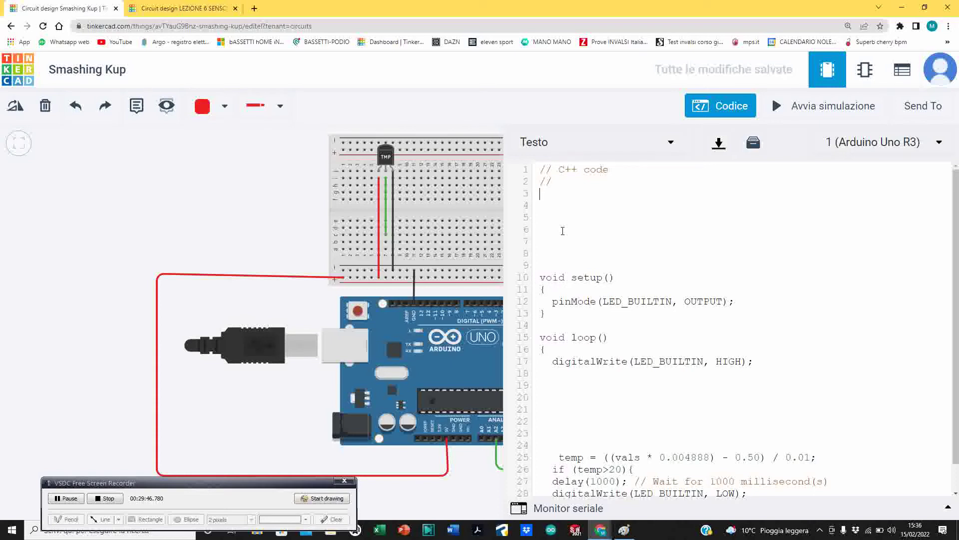
# Above setup(), add the line "#define segnale A2" and declare the integer variables vals and temp
pyautogui.write('#define')
pyautogui.write('segnale A2')
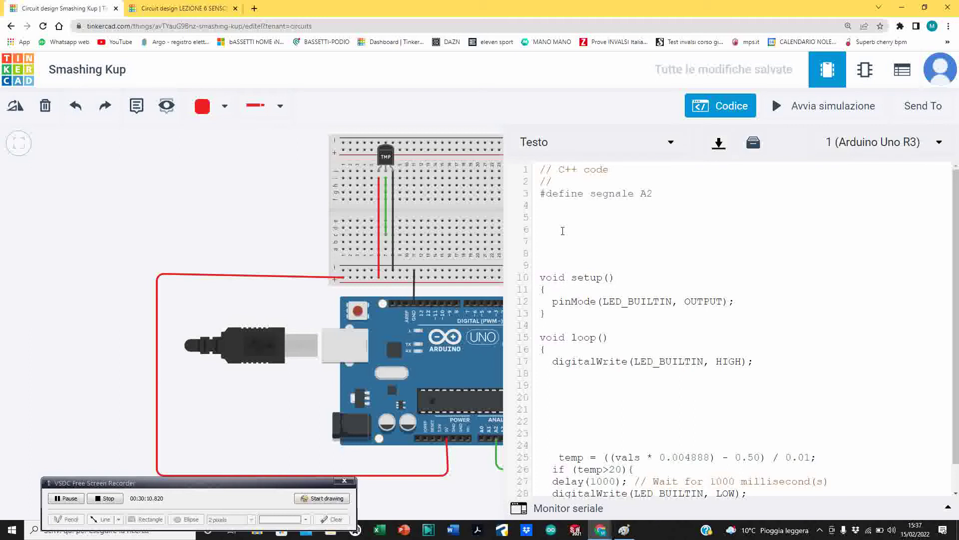
pyautogui.press('Return')
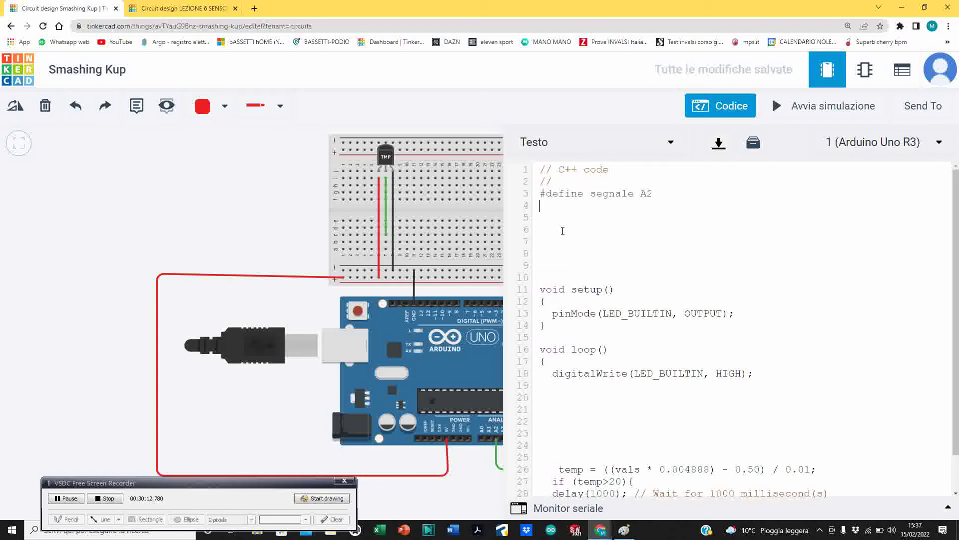
pyautogui.write('int vals;')
pyautogui.press('Return')
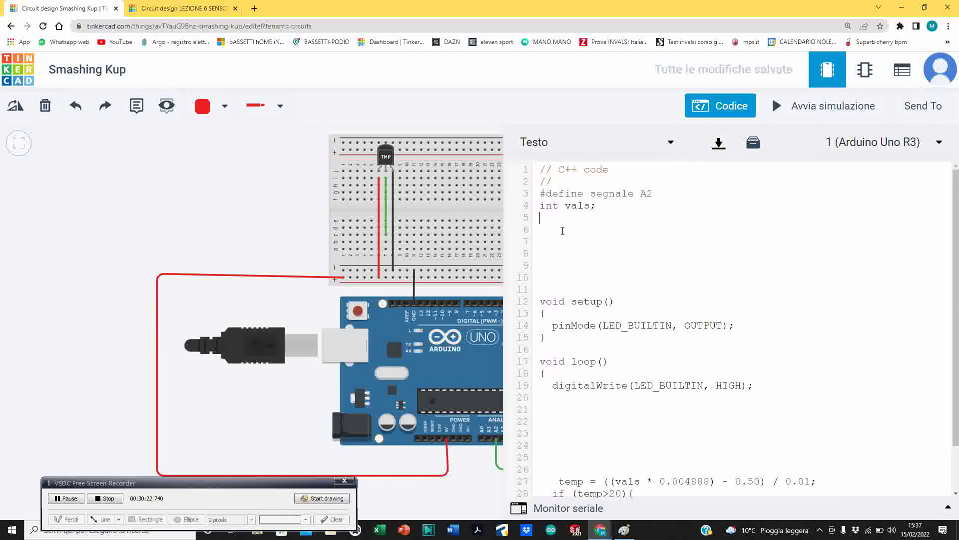
pyautogui.write('int temp;')
# Rename the defined constant for pin A2 to segnaletemp
pyautogui.moveTo(604, 325); pyautogui.dragTo(673, 325)
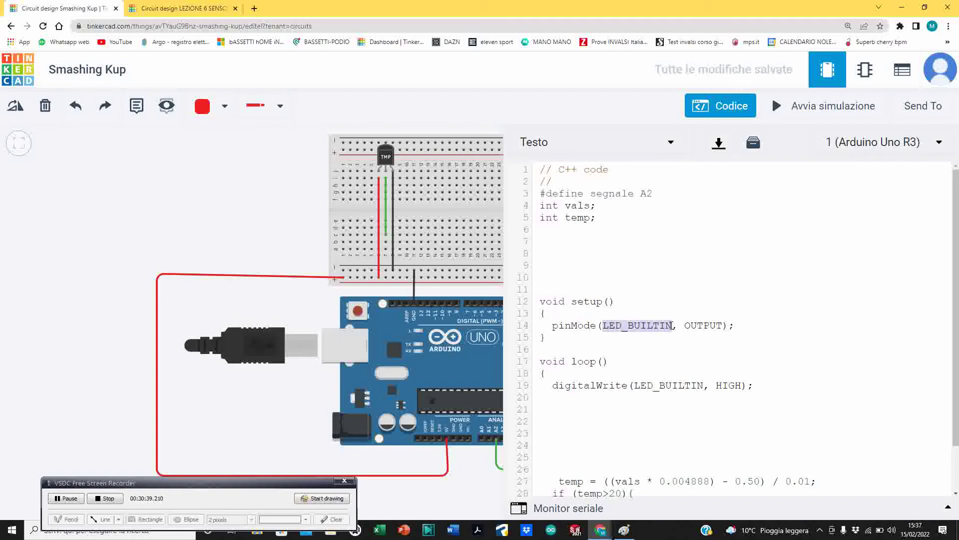
pyautogui.click(637, 195)
pyautogui.write('temp')
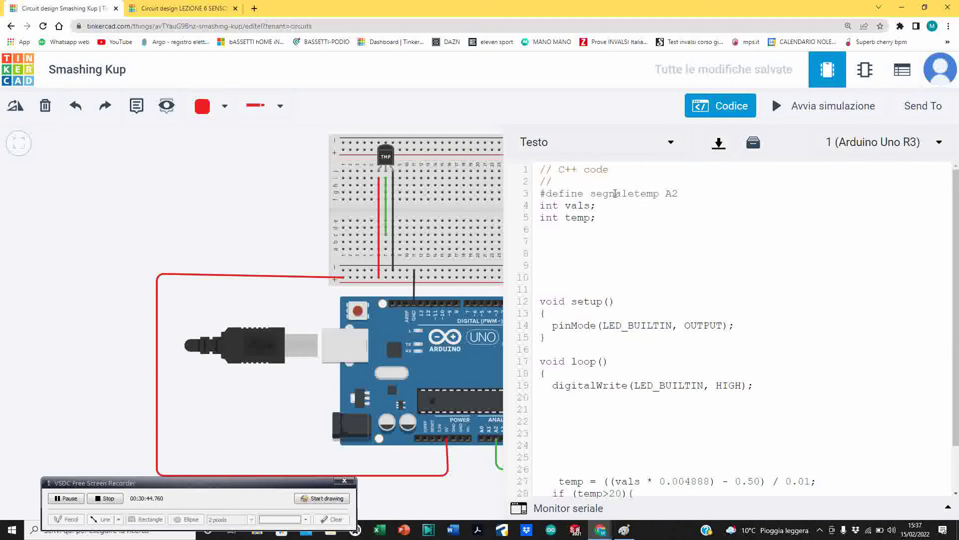
# Change the pinMode statement in setup() to pinMode(segnaletemp, INPUT);, reusing the constant's name from the #define line
pyautogui.moveTo(591, 195); pyautogui.dragTo(659, 195)
pyautogui.hotkey('ctrl', 'c')
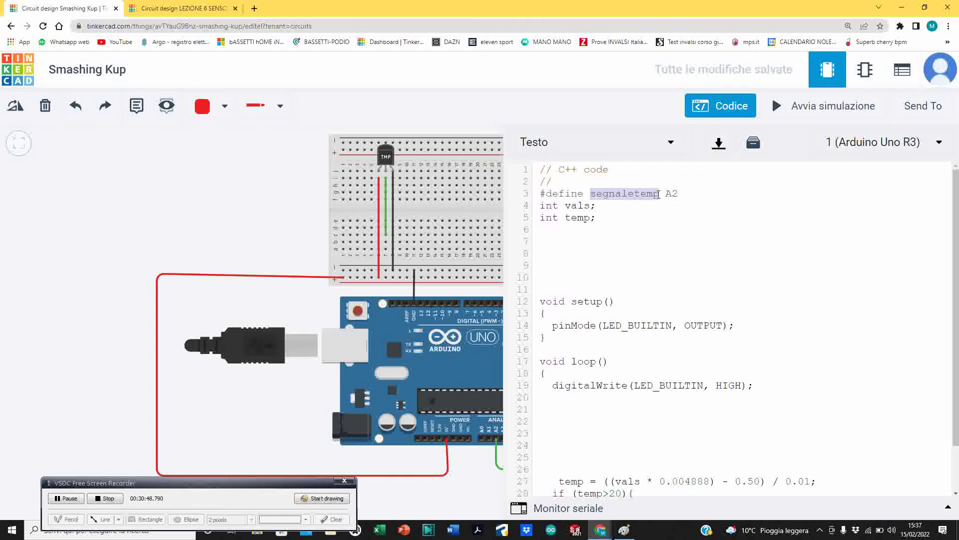
pyautogui.moveTo(603, 326); pyautogui.dragTo(720, 322)
pyautogui.hotkey('ctrl', 'v')
pyautogui.write('INPUT')
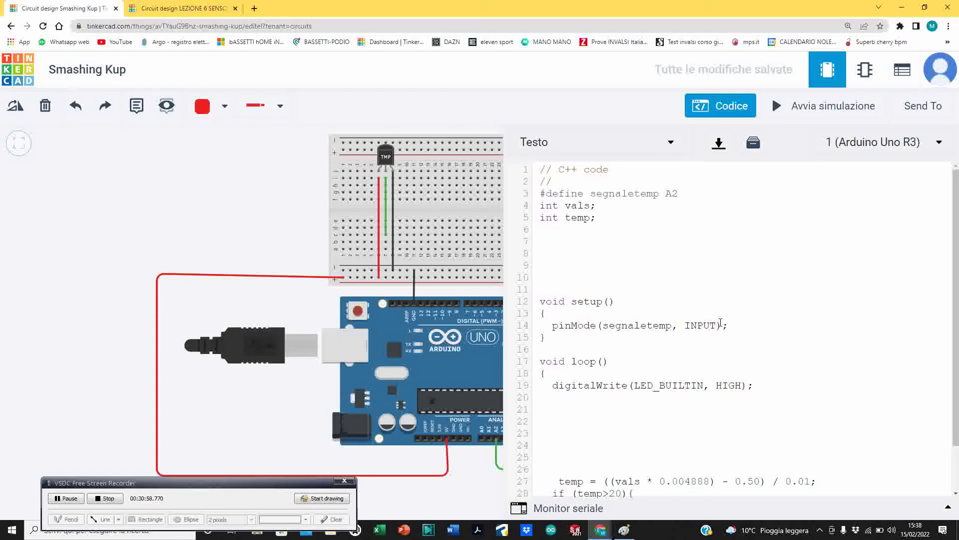
# In the first line of loop(), assign the call to vals and change digitalWrite to analogRead
pyautogui.click(551, 388)
pyautogui.write('va')
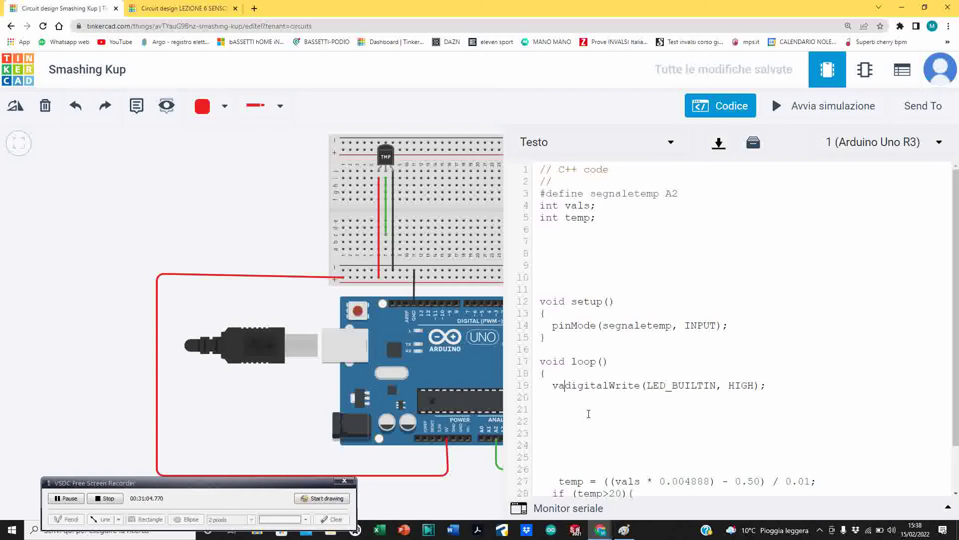
pyautogui.write('ls=')
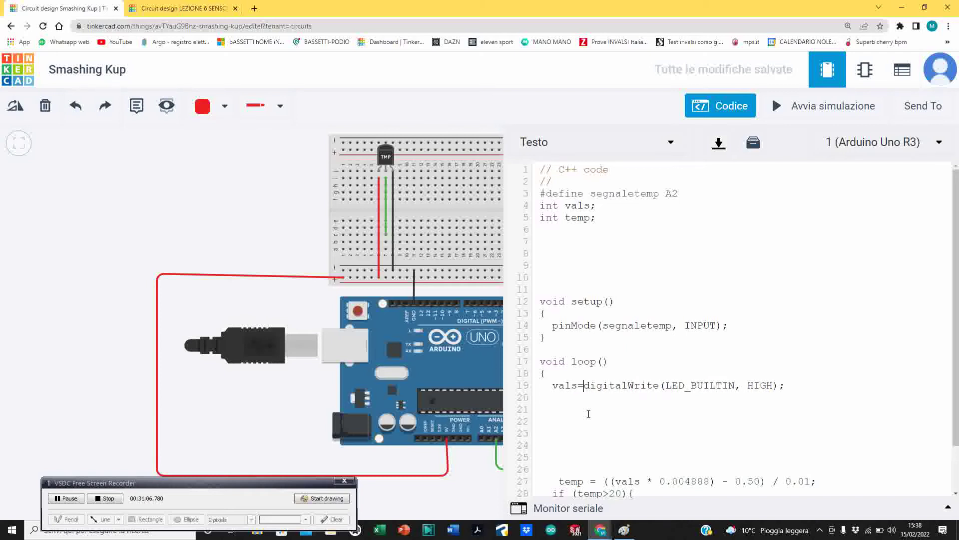
pyautogui.moveTo(585, 388); pyautogui.dragTo(628, 389)
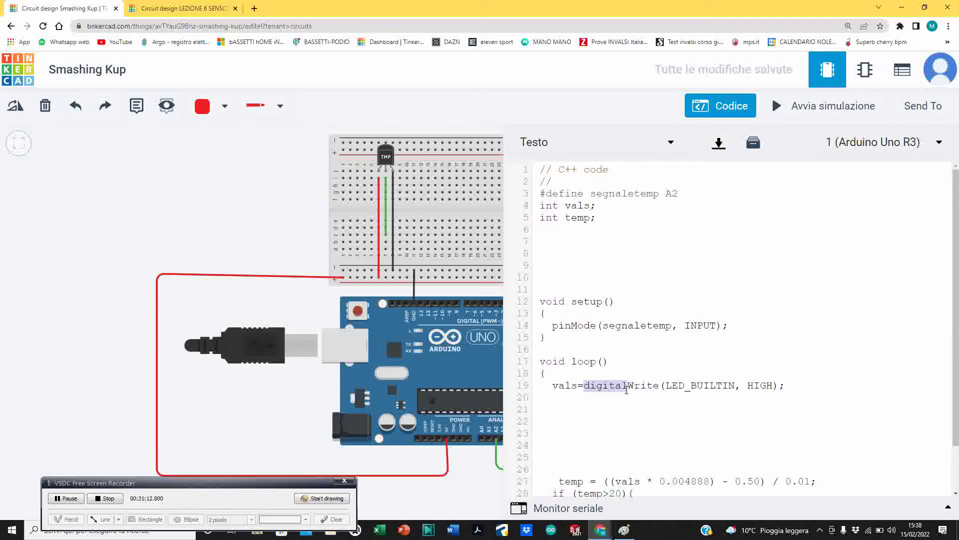
pyautogui.write('analog')
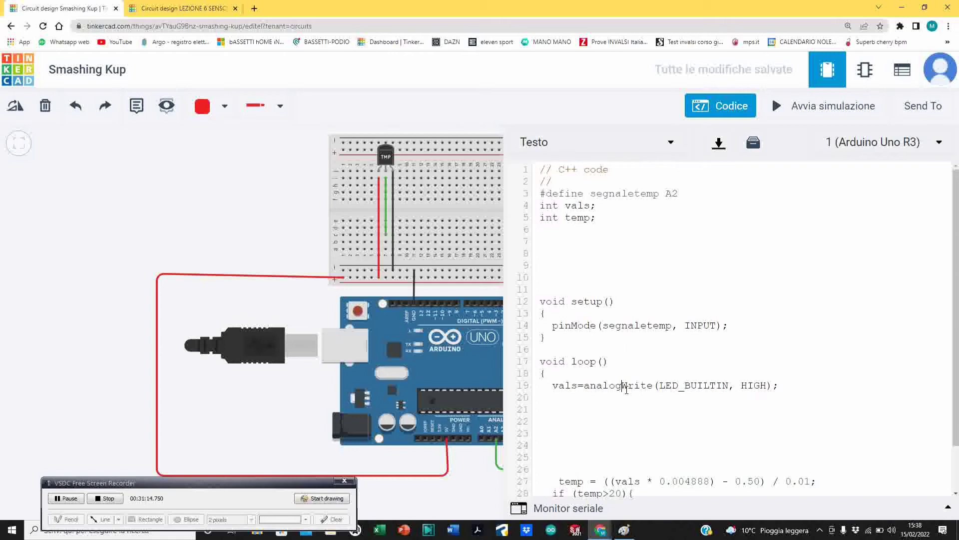
pyautogui.hotkey('shift', 'Right')
pyautogui.hotkey('shift', 'Right')
pyautogui.hotkey('shift', 'Right')
pyautogui.hotkey('shift', 'Right')
pyautogui.hotkey('shift', 'Right')
pyautogui.write('Read')
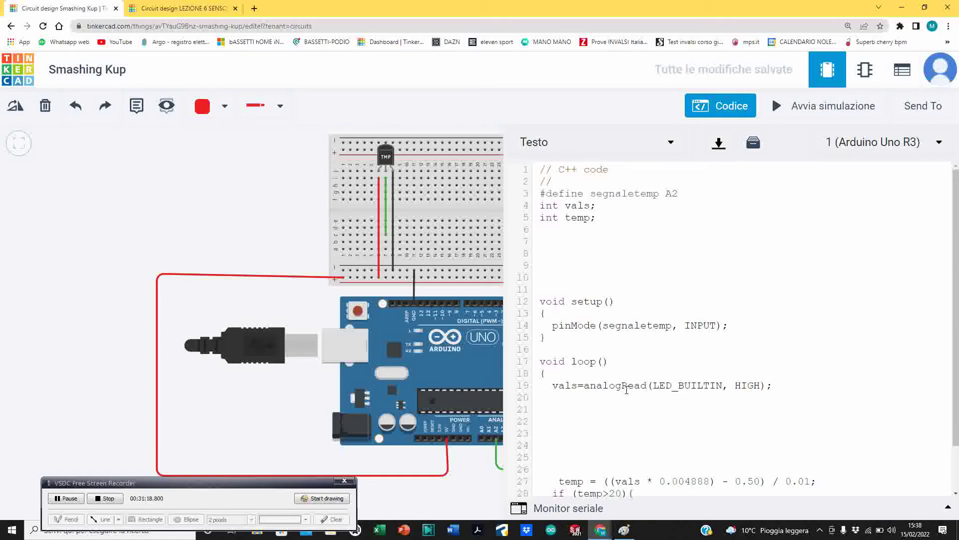
# Replace the analogRead arguments with the constant segnaletemp copied from the #define line
pyautogui.moveTo(590, 193); pyautogui.dragTo(658, 193)
pyautogui.hotkey('ctrl', 'c')
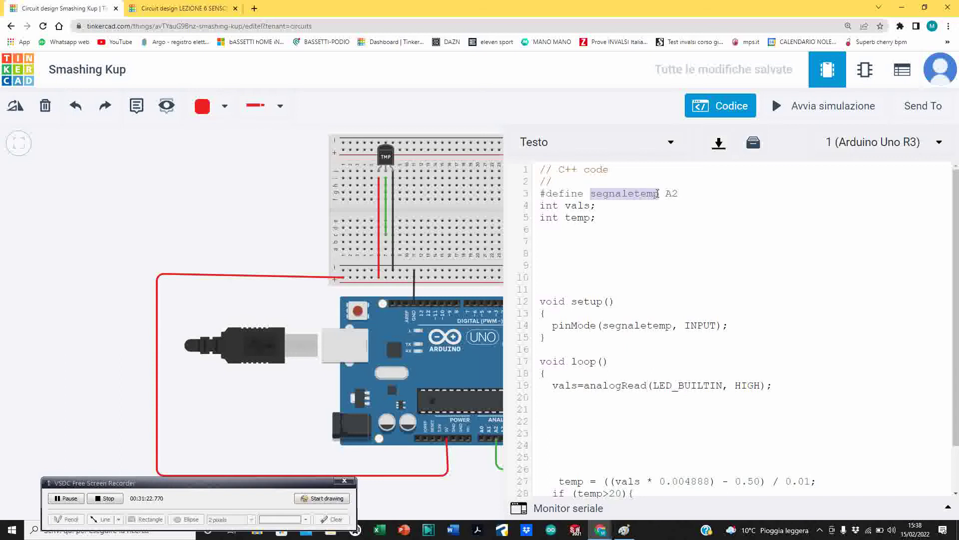
pyautogui.moveTo(653, 385); pyautogui.dragTo(760, 383)
pyautogui.hotkey('ctrl', 'v')
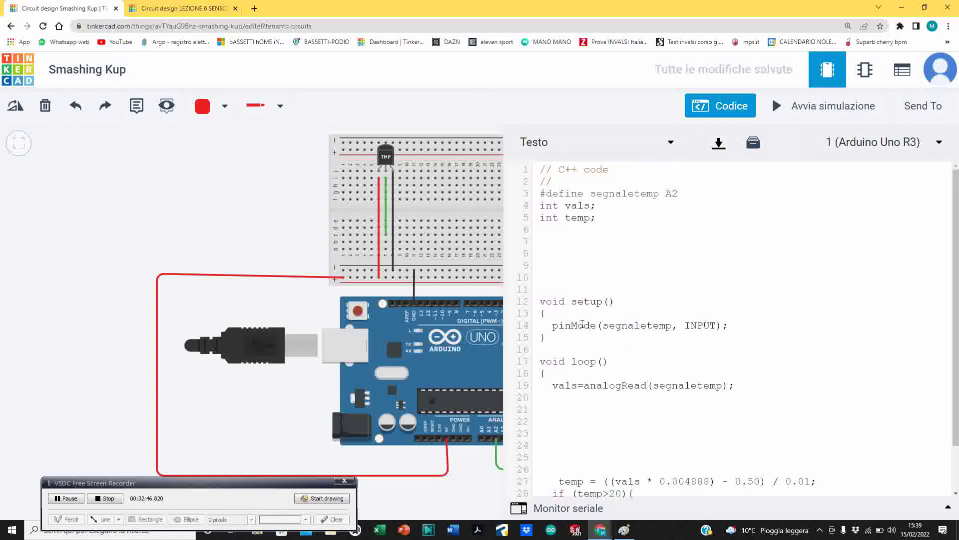
# Delete the surplus blank lines between the variable declarations and void setup(), leaving a single empty line
pyautogui.click(565, 231)
pyautogui.hotkey('shift', 'Down')
pyautogui.hotkey('shift', 'Down')
pyautogui.hotkey('shift', 'Down')
pyautogui.hotkey('shift', 'Down')
pyautogui.hotkey('shift', 'Down')
pyautogui.hotkey('shift', 'Down')
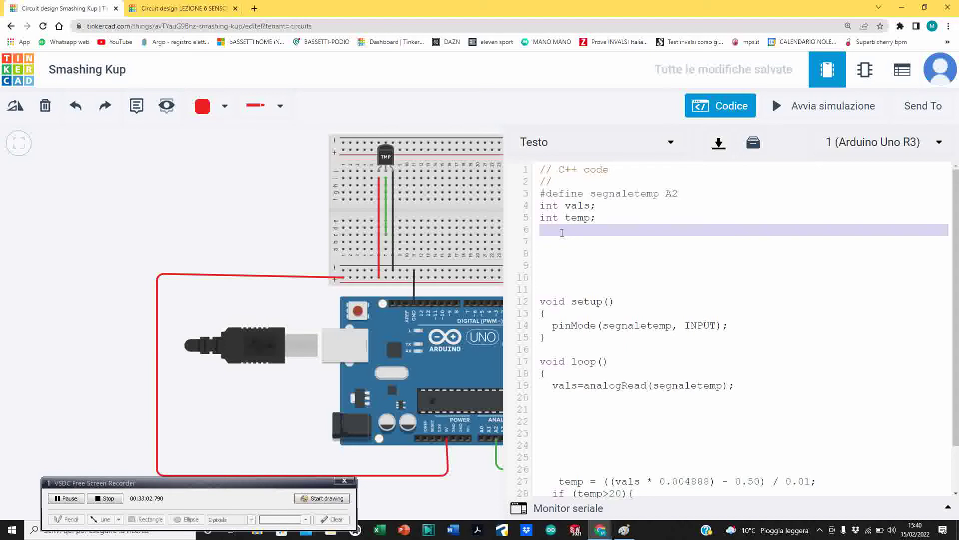
pyautogui.press('Delete')
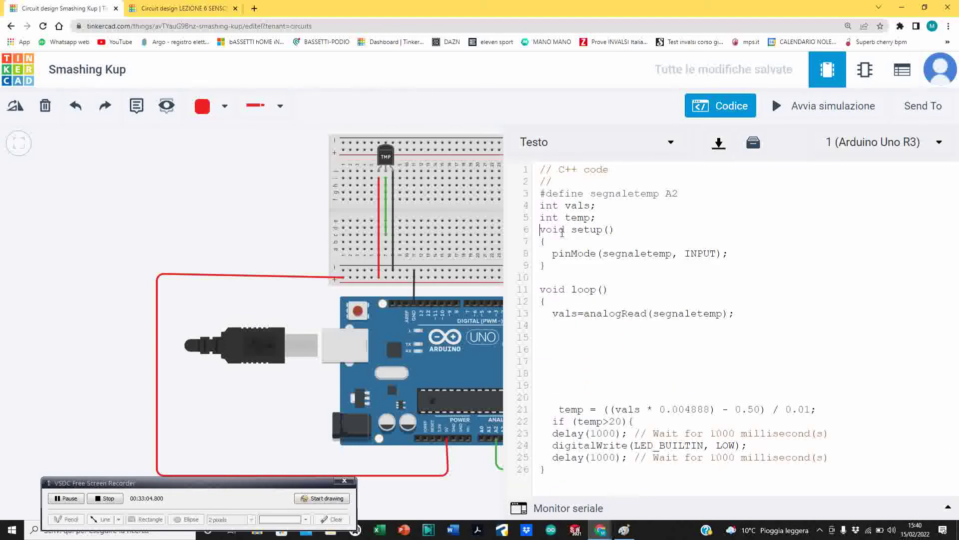
pyautogui.press('Return')
# Add the statement serial.BEGIN(9600); on a new line below pinMode in setup()
pyautogui.press('Down')
pyautogui.press('Down')
pyautogui.press('Down')
pyautogui.press('Down')
pyautogui.press('Down')
pyautogui.press('Down')
pyautogui.hotkey('shift', 'Down')
pyautogui.hotkey('shift', 'Down')
pyautogui.hotkey('shift', 'Down')
pyautogui.hotkey('shift', 'Down')
pyautogui.press('Left')
pyautogui.press('Up')
pyautogui.press('Up')
pyautogui.press('Up')
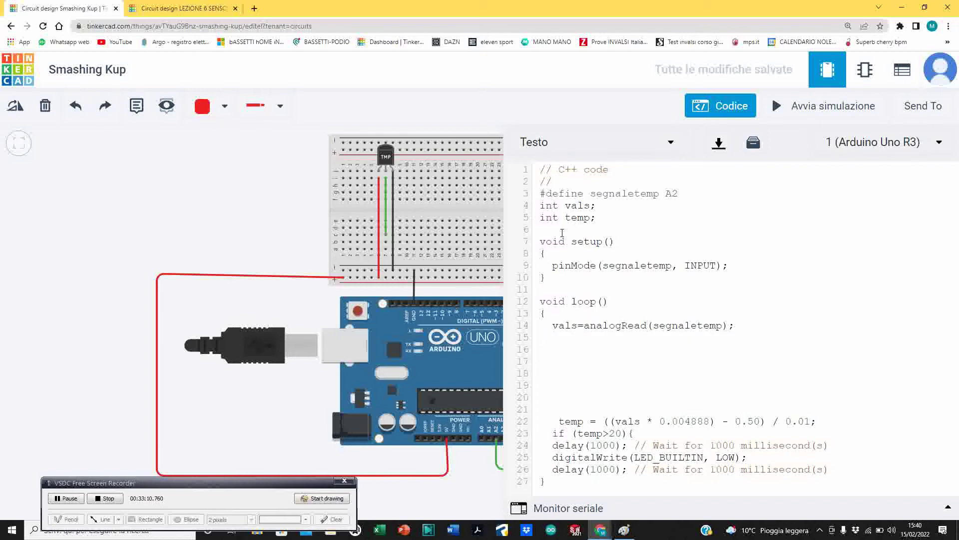
pyautogui.press('Return')
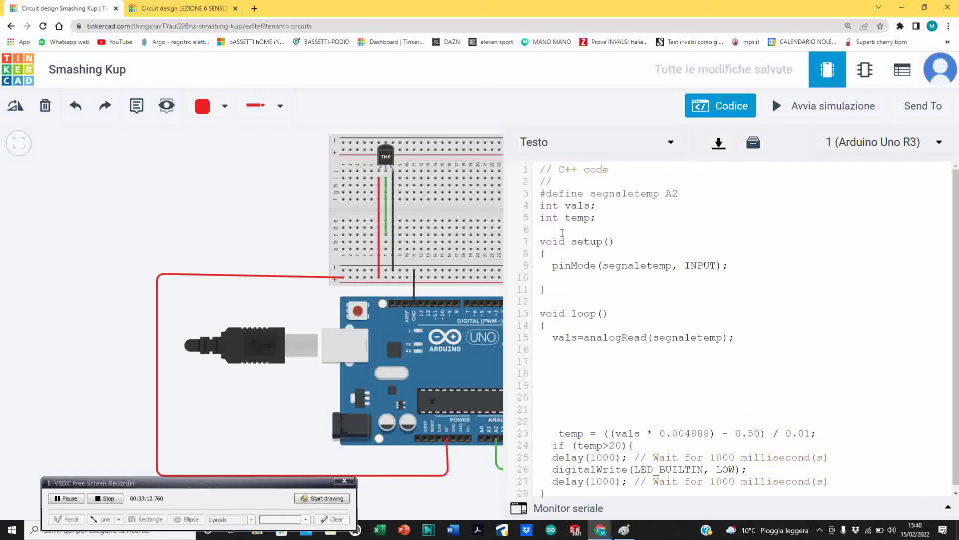
pyautogui.write('serial.BEGIN(9600)')
# Change BEGIN to Begin in the serial statement of setup()
pyautogui.press('Left')
pyautogui.hotkey('shift', 'Right')
pyautogui.hotkey('shift', 'Right')
pyautogui.hotkey('shift', 'Right')
pyautogui.hotkey('shift', 'Right')
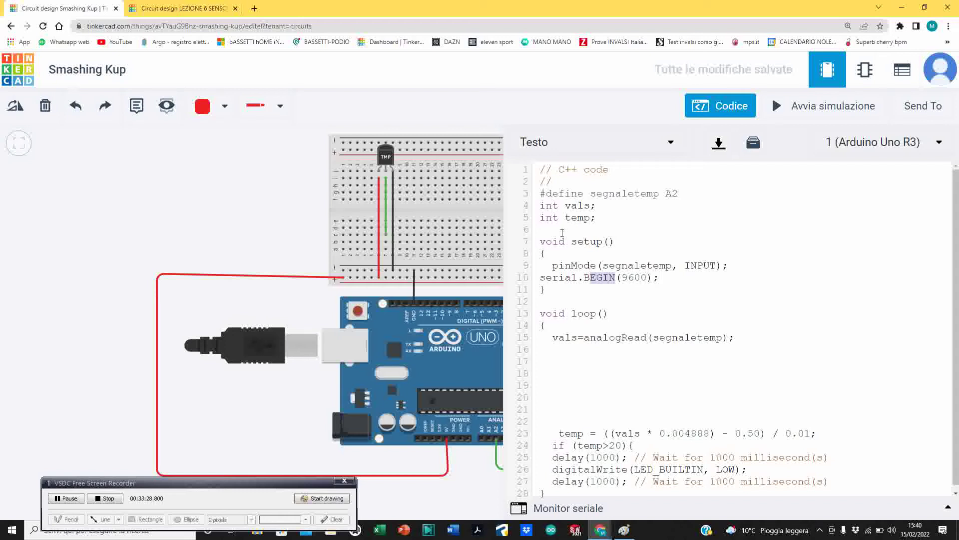
pyautogui.write('egin')
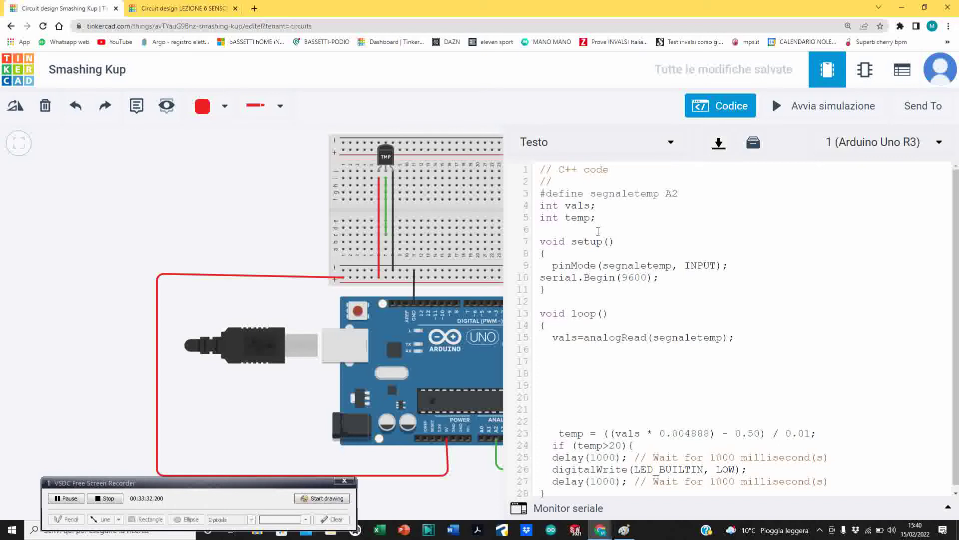
# Test the code by starting the simulation, and correct the serial statement to Serial.begin(9600);
pyautogui.click(813, 113)
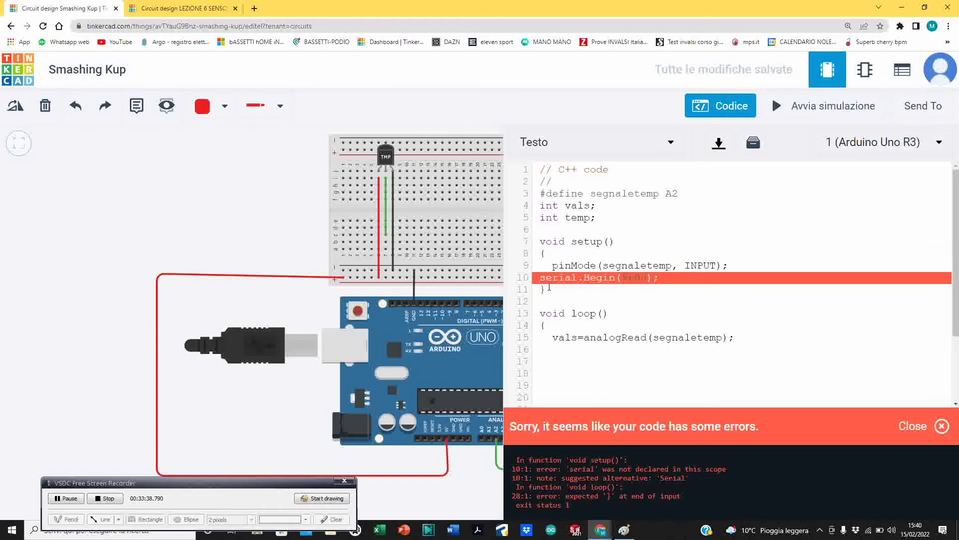
pyautogui.press('BackSpace')
pyautogui.write('S')
pyautogui.press('BackSpace')
pyautogui.write('b')
# Start the simulation again and examine the sketch for the source of the error in loop()
pyautogui.click(818, 113)
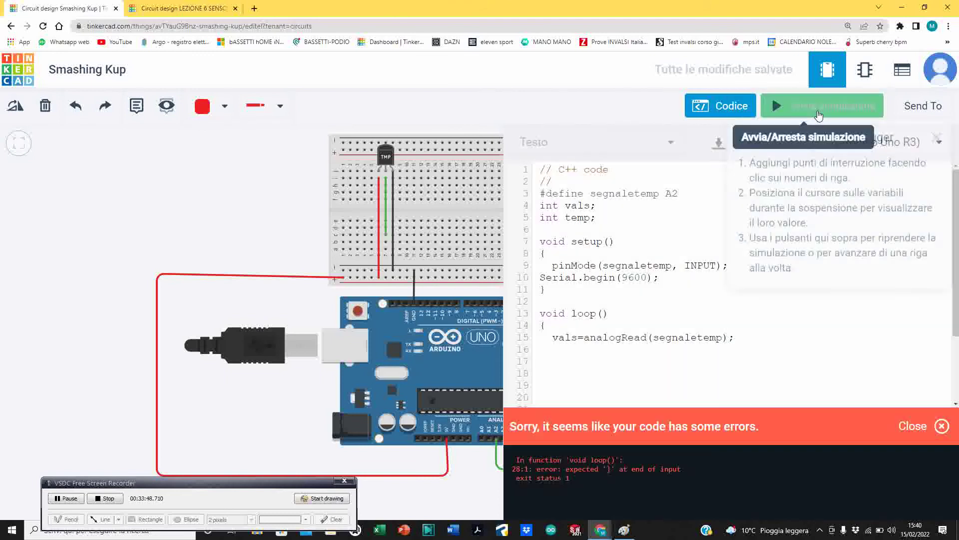
pyautogui.scroll(-3, 643, 338)
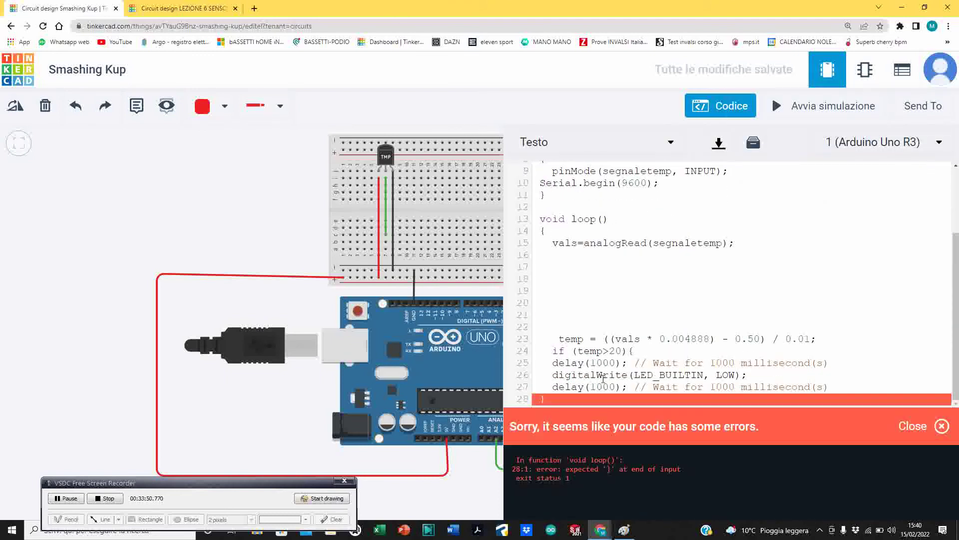
pyautogui.scroll(3, 604, 316)
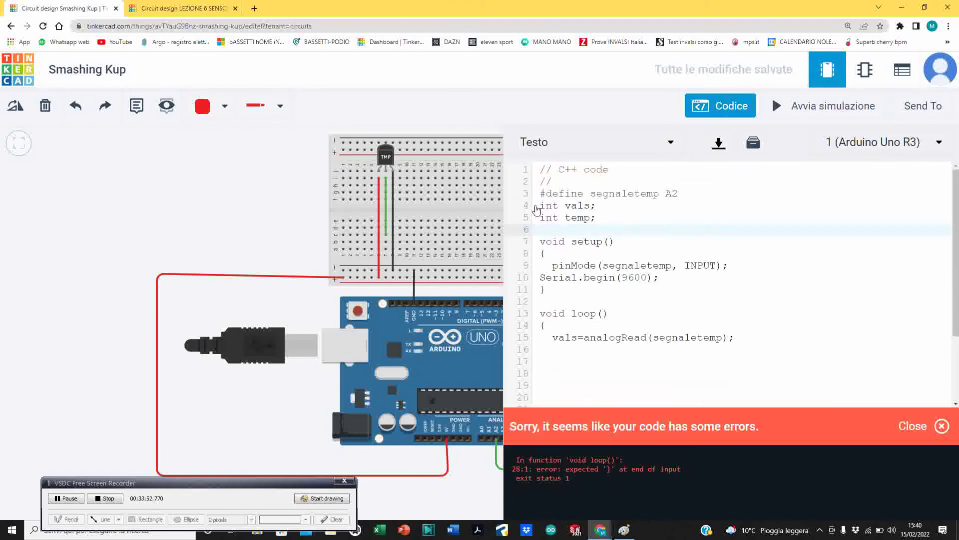
pyautogui.moveTo(540, 278); pyautogui.dragTo(680, 282)
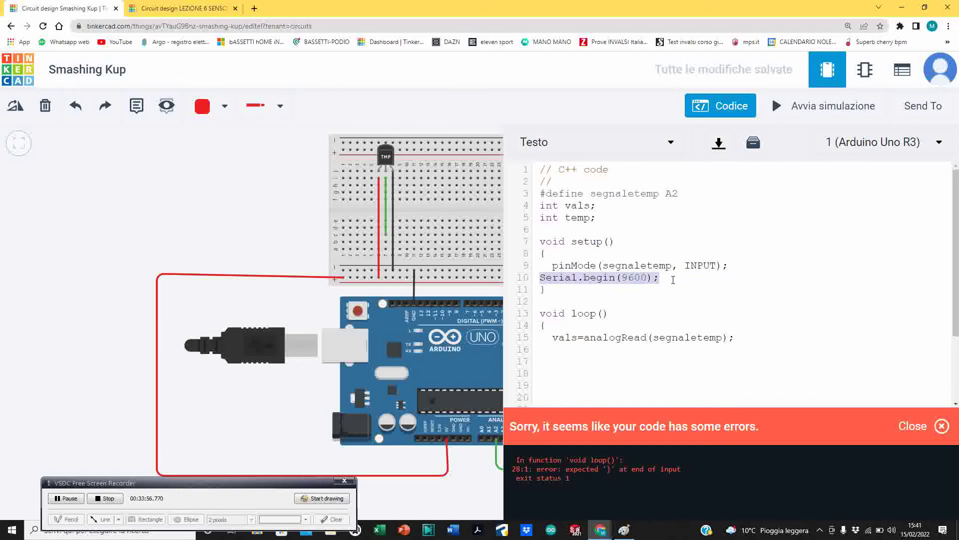
pyautogui.hotkey('ctrl', 'v')
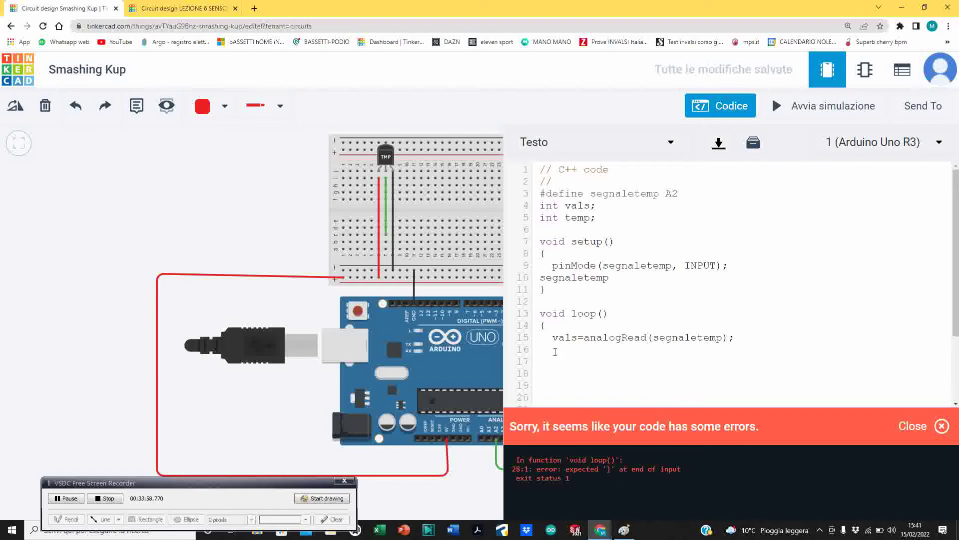
pyautogui.hotkey('ctrl', 'v')
pyautogui.moveTo(610, 278); pyautogui.dragTo(537, 274)
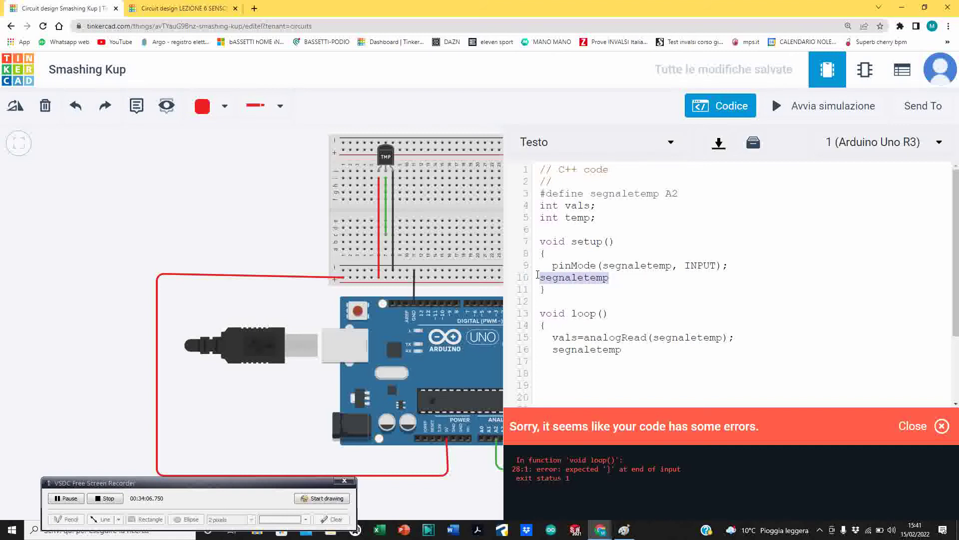
pyautogui.write('Serial.begin(')
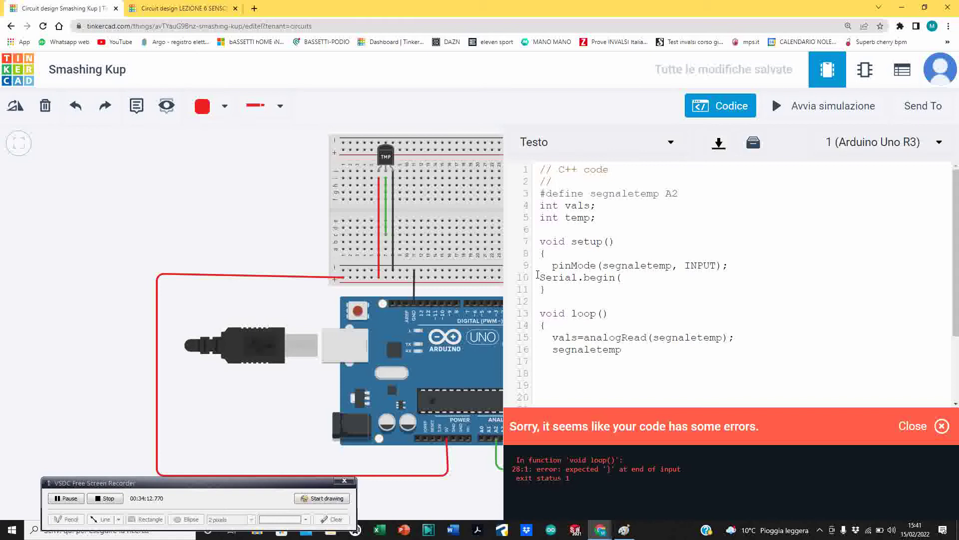
pyautogui.write('9600);')
# Copy the Serial.begin(9600); statement from setup() to the line below the analogRead statement in loop(), replacing the stray segnaletemp
pyautogui.moveTo(538, 278); pyautogui.dragTo(670, 281)
pyautogui.hotkey('ctrl', 'c')
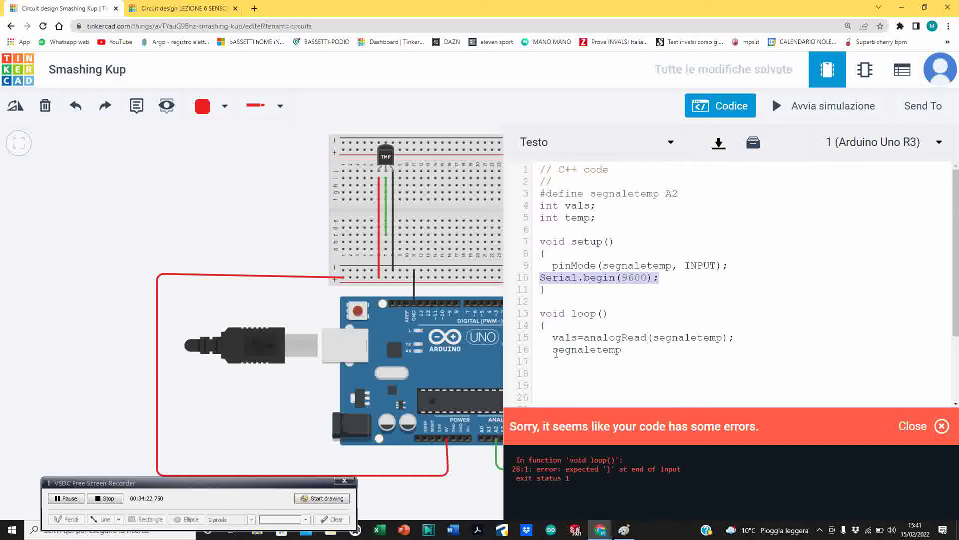
pyautogui.moveTo(553, 351); pyautogui.dragTo(640, 353)
pyautogui.hotkey('ctrl', 'v')
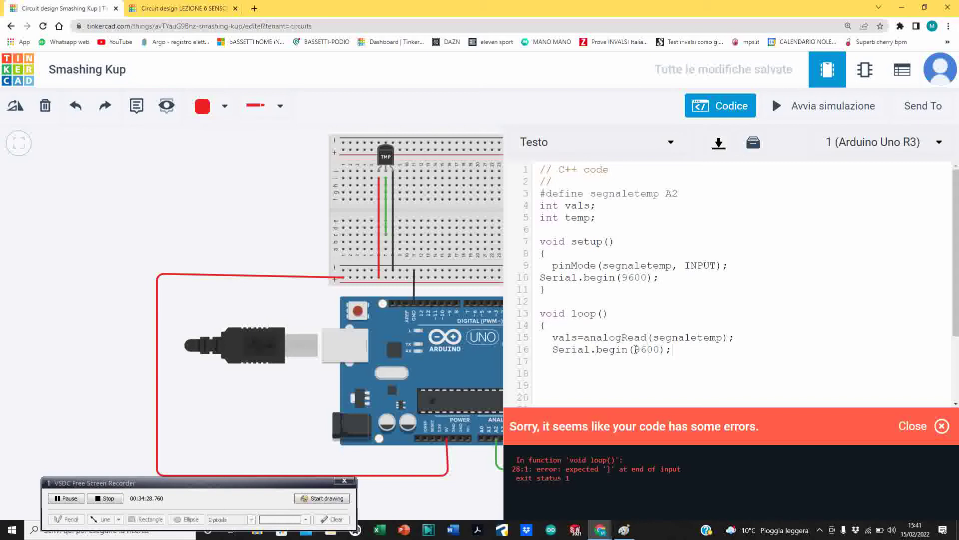
# Change begin to print in the copied loop() statement and replace its 9600 argument with the opening text " valore
pyautogui.moveTo(596, 350); pyautogui.dragTo(629, 350)
pyautogui.write('print')
pyautogui.hotkey('shift', 'Right')
pyautogui.hotkey('shift', 'Right')
pyautogui.hotkey('shift', 'Right')
pyautogui.hotkey('shift', 'Right')
pyautogui.write('"')
pyautogui.write('valore seg')
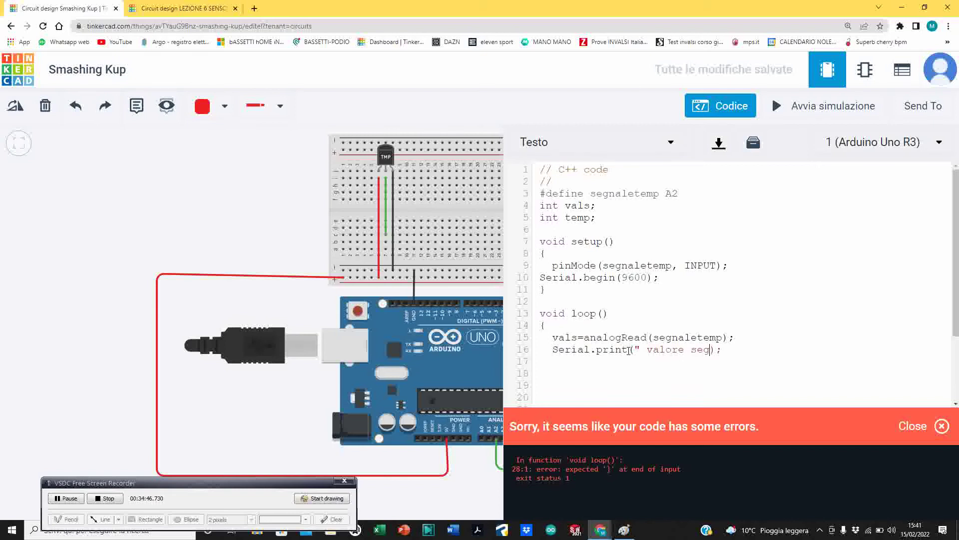
pyautogui.press('BackSpace')
pyautogui.press('BackSpace')
pyautogui.press('BackSpace')
# Complete the text of the Serial.print statement as " valore proveniente sensore = "
pyautogui.click(71, 500)
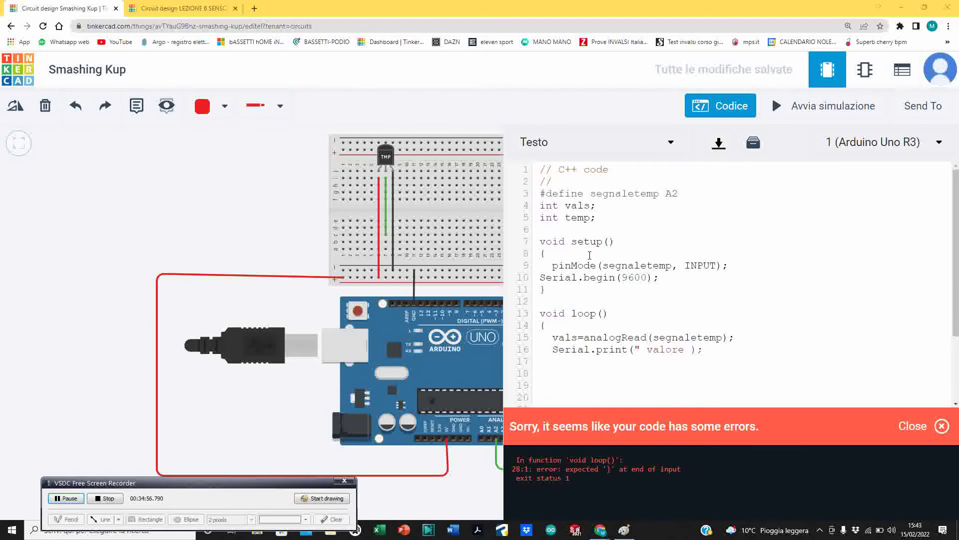
pyautogui.click(685, 350)
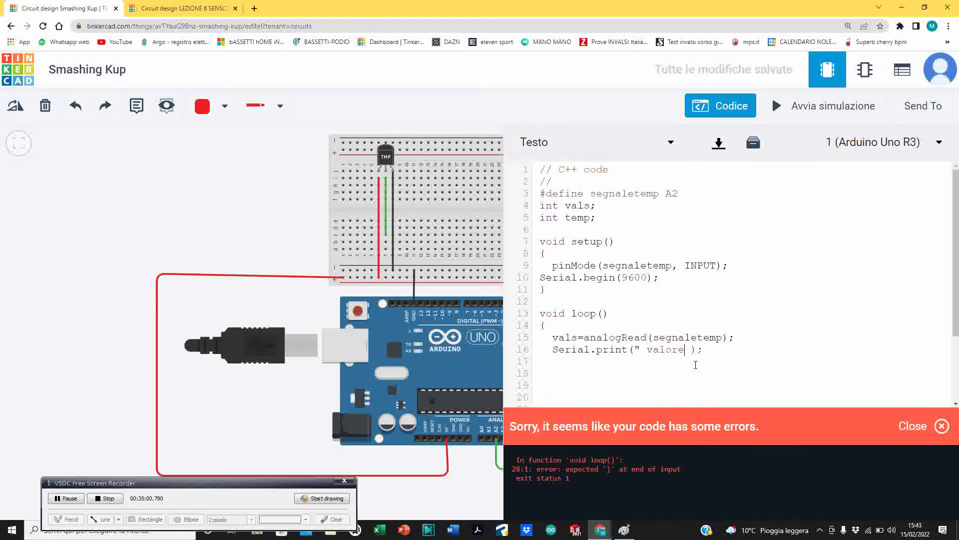
pyautogui.write('proveniente sensore "')
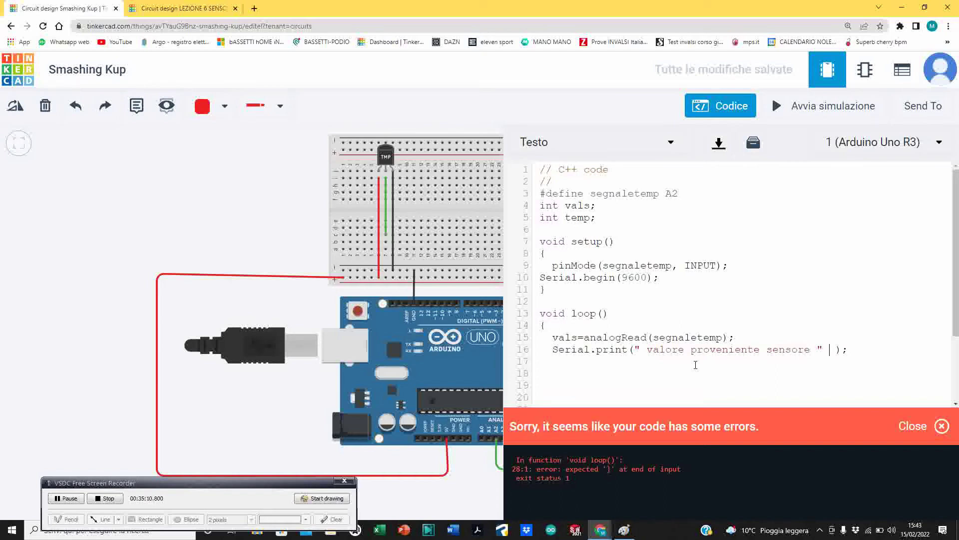
pyautogui.press('BackSpace')
pyautogui.press('BackSpace')
pyautogui.write('= "')
# Duplicate the Serial.print statement on the next line and change the copy to Serial.println(vals );
pyautogui.moveTo(549, 350); pyautogui.dragTo(855, 352)
pyautogui.hotkey('ctrl', 'c')
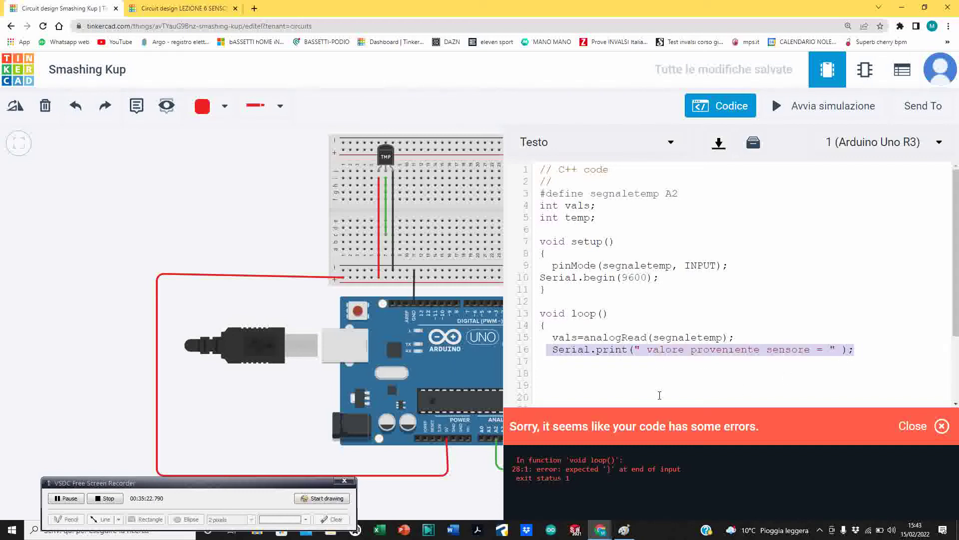
pyautogui.click(557, 361)
pyautogui.hotkey('ctrl', 'v')
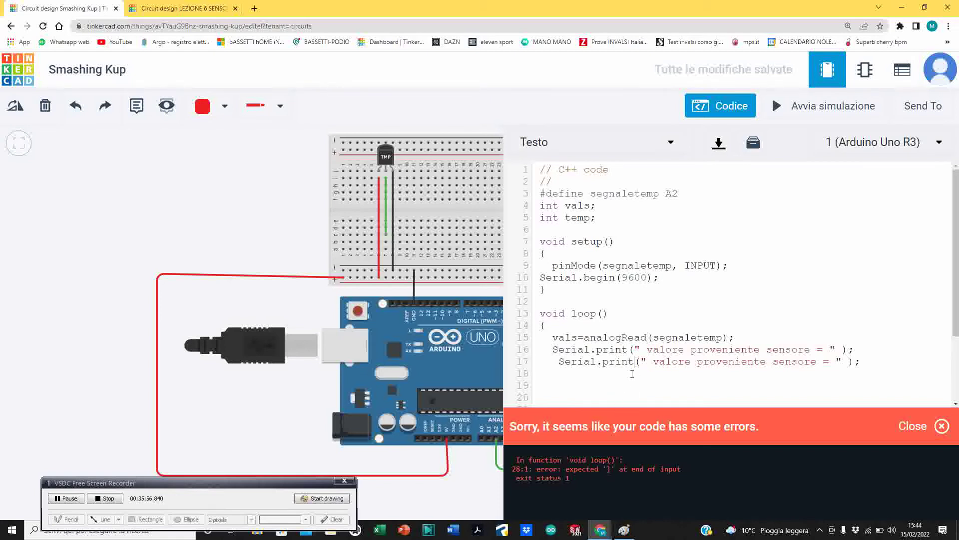
pyautogui.write('ln')
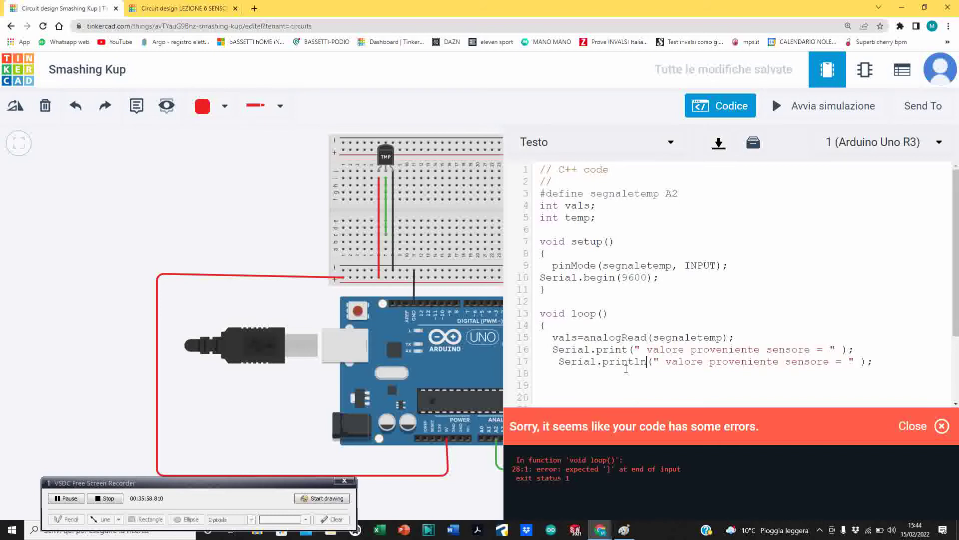
pyautogui.moveTo(653, 361); pyautogui.dragTo(858, 364)
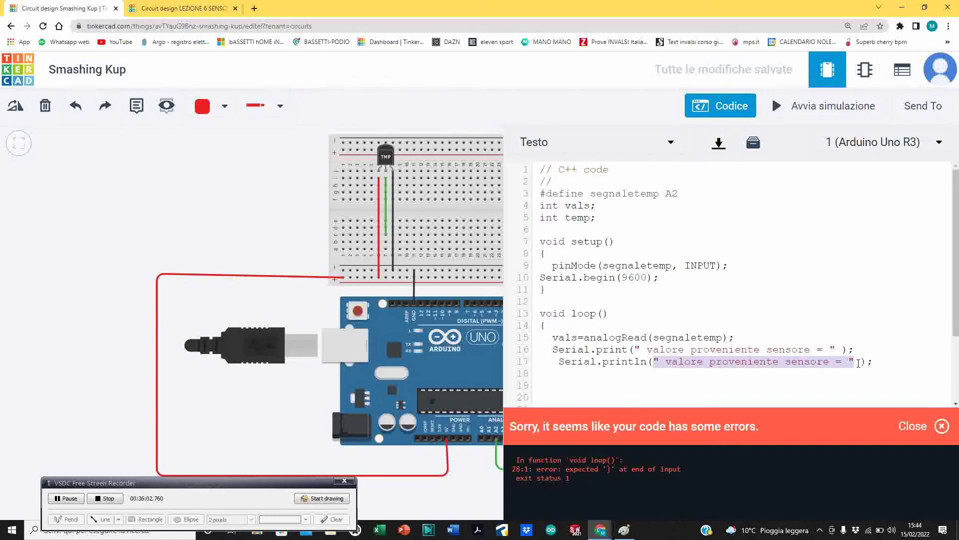
pyautogui.write('vals')
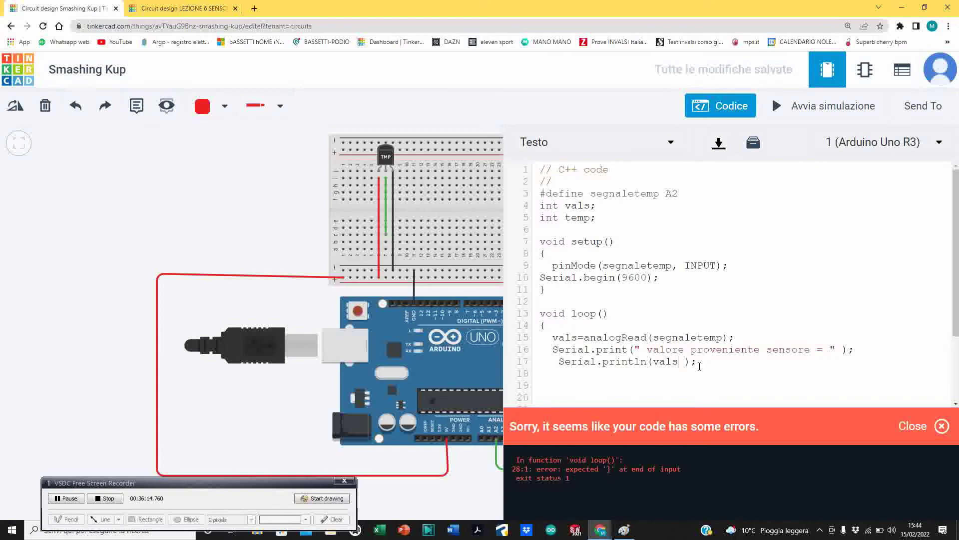
# Remove the surplus blank lines between the println statement and the temp formula, keeping the statement's closing semicolon
pyautogui.scroll(-2, 650, 340)
pyautogui.click(555, 316)
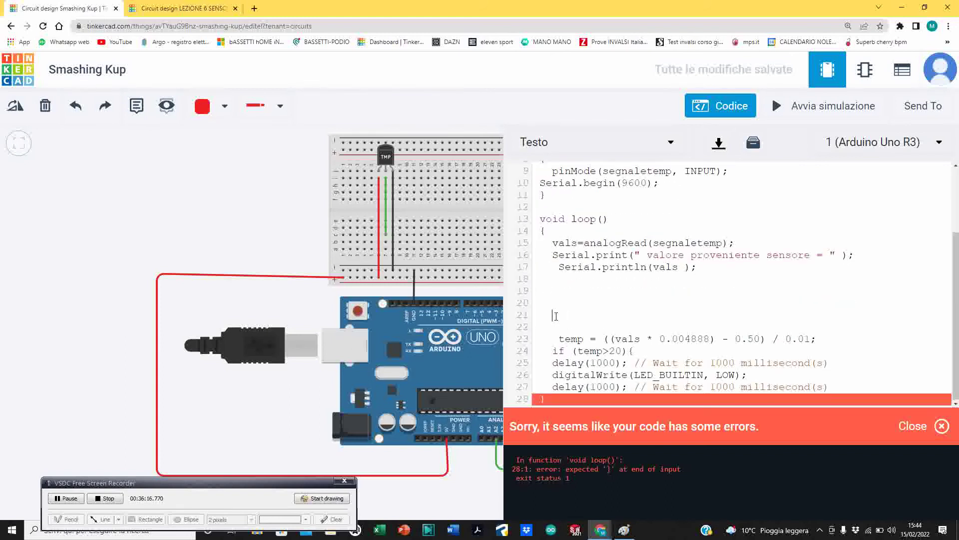
pyautogui.press('BackSpace')
pyautogui.press('BackSpace')
pyautogui.press('BackSpace')
pyautogui.press('BackSpace')
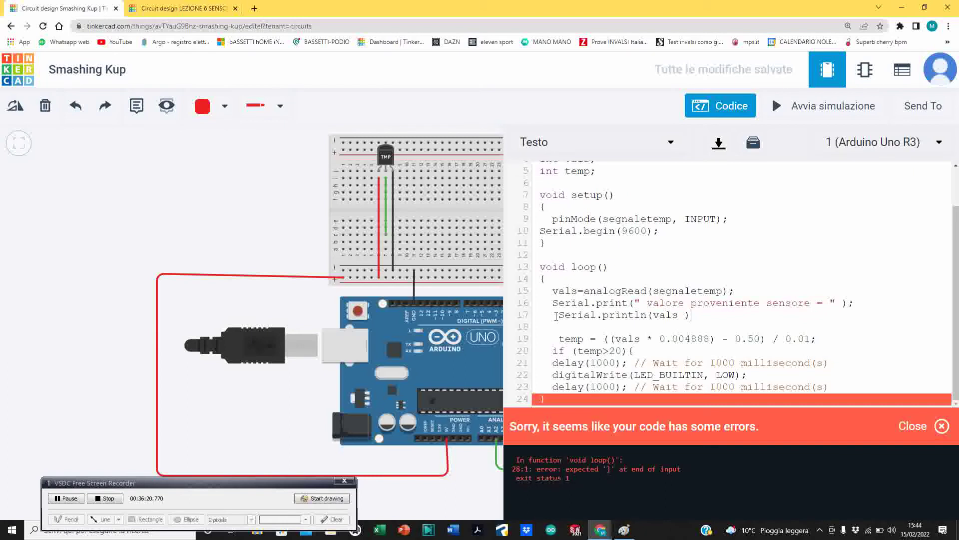
pyautogui.write(';')
# Copy the two serial print statements into new lines between the temp formula and the if (temp>20) condition
pyautogui.moveTo(552, 302); pyautogui.dragTo(732, 319)
pyautogui.hotkey('ctrl', 'c')
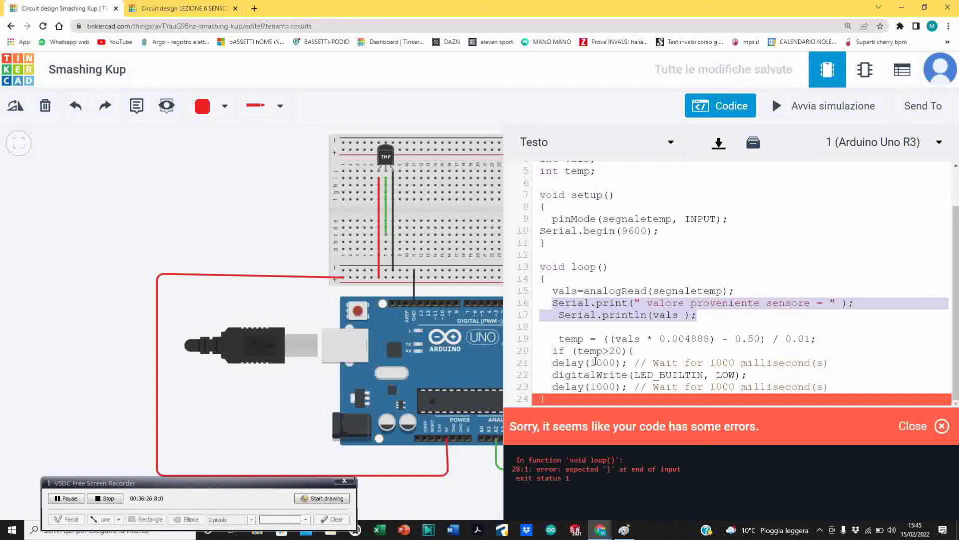
pyautogui.click(554, 354)
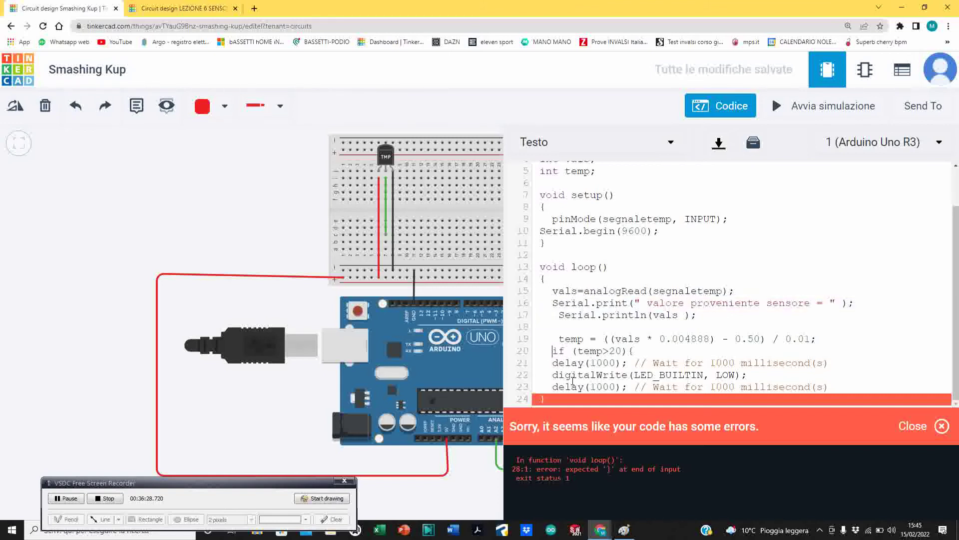
pyautogui.press('Return')
pyautogui.press('Return')
pyautogui.press('Return')
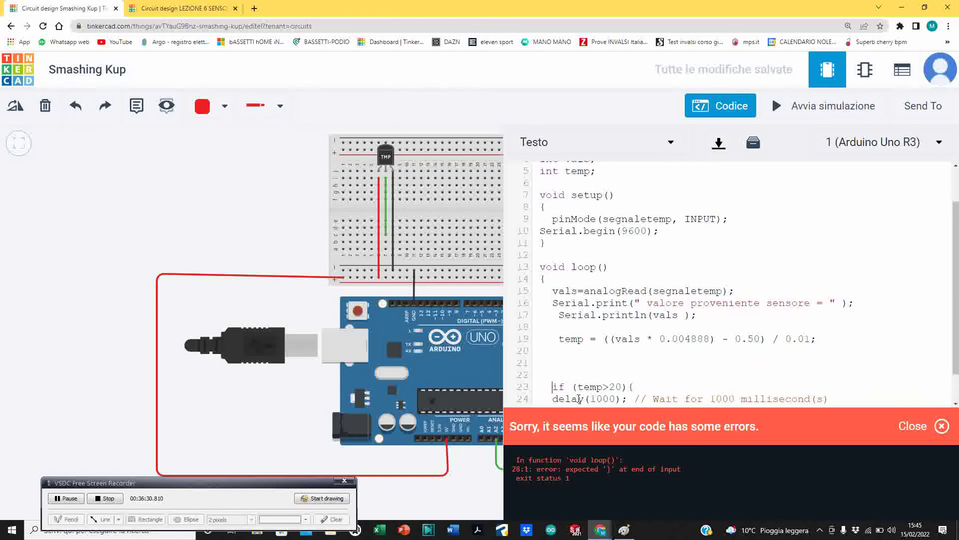
pyautogui.click(575, 354)
pyautogui.hotkey('ctrl', 'v')
# Change the copied message to " temperatura = " and the variable in the copied println statement to temp
pyautogui.moveTo(647, 351); pyautogui.dragTo(812, 353)
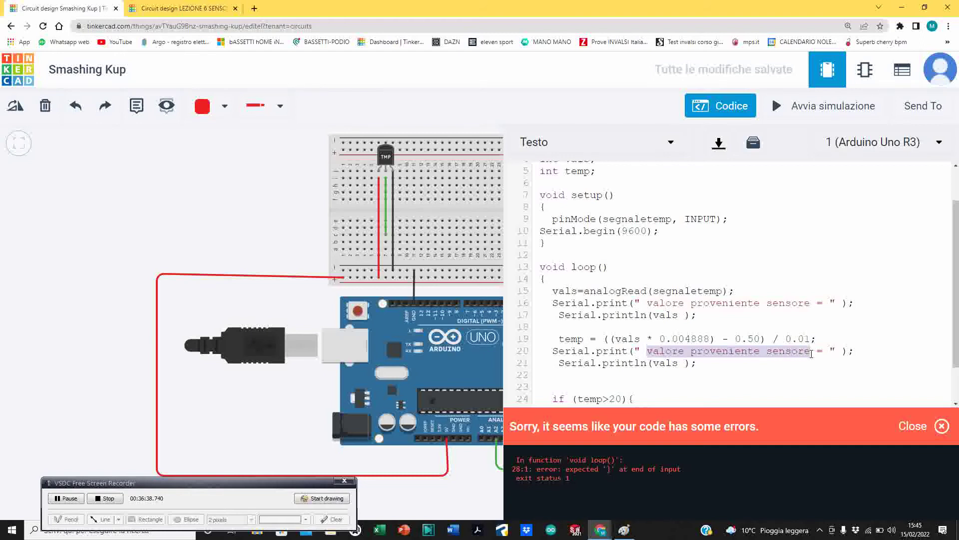
pyautogui.write('temperatura')
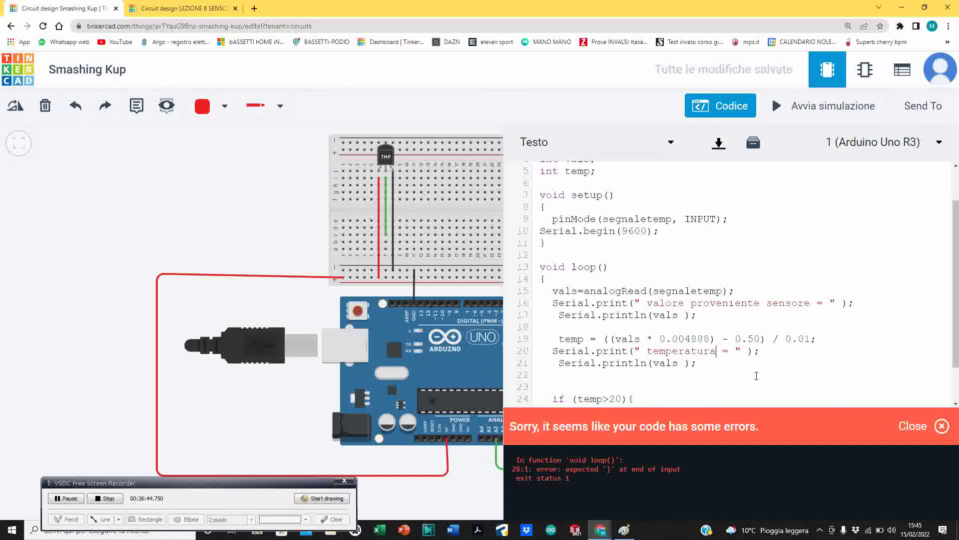
pyautogui.moveTo(652, 363); pyautogui.dragTo(680, 366)
pyautogui.write('temp')
# Delete the if (temp>20) condition, the delay and digitalWrite lines and the blank lines above the closing brace of loop()
pyautogui.scroll(-2, 741, 354)
pyautogui.moveTo(551, 353); pyautogui.dragTo(856, 388)
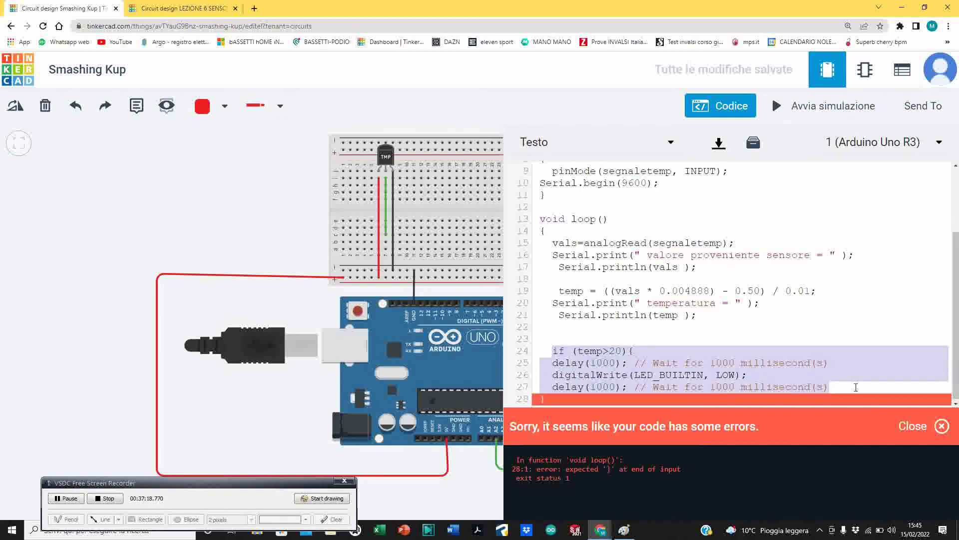
pyautogui.press('BackSpace')
pyautogui.press('BackSpace')
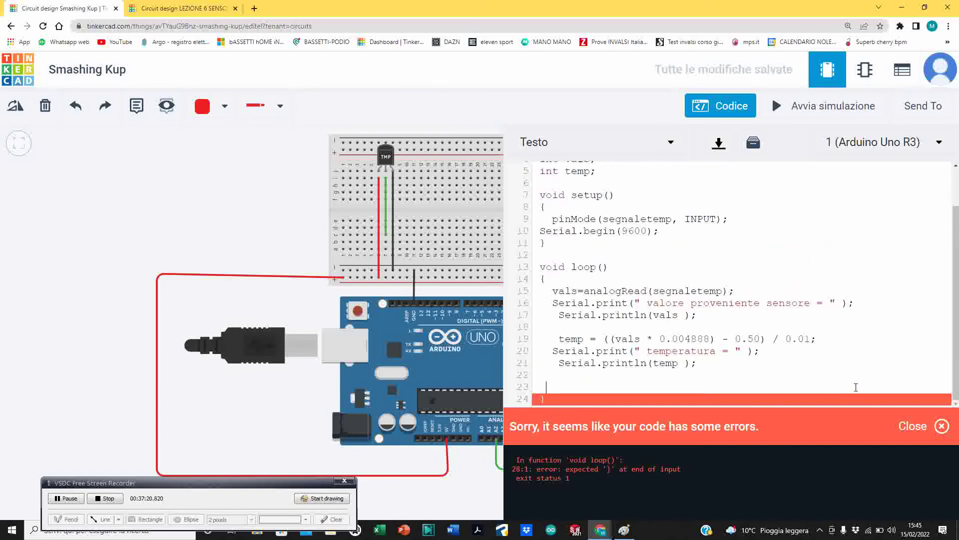
pyautogui.press('BackSpace')
pyautogui.press('BackSpace')
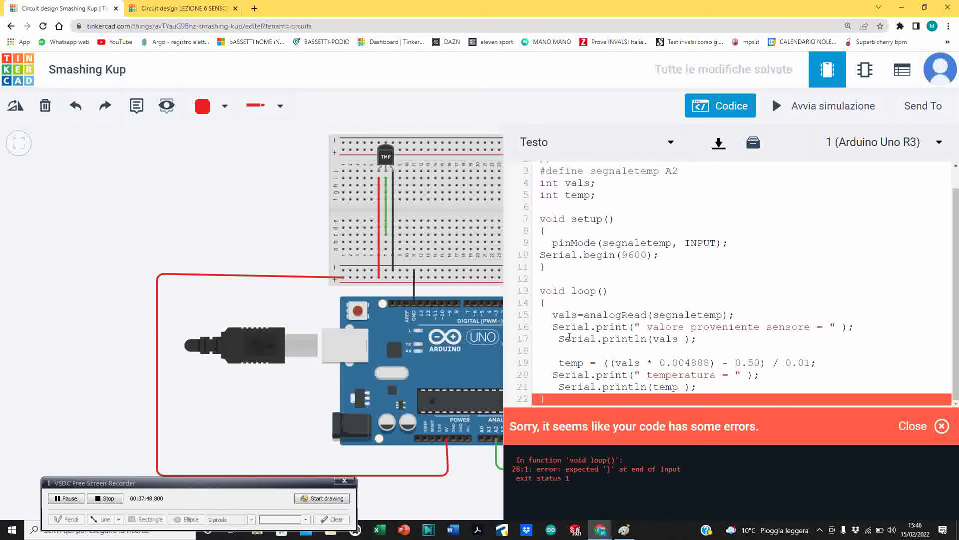
# Run the simulation with the serial monitor open, raise the TMP36 temperature slightly with its slider, and stop the simulation
pyautogui.click(805, 111)
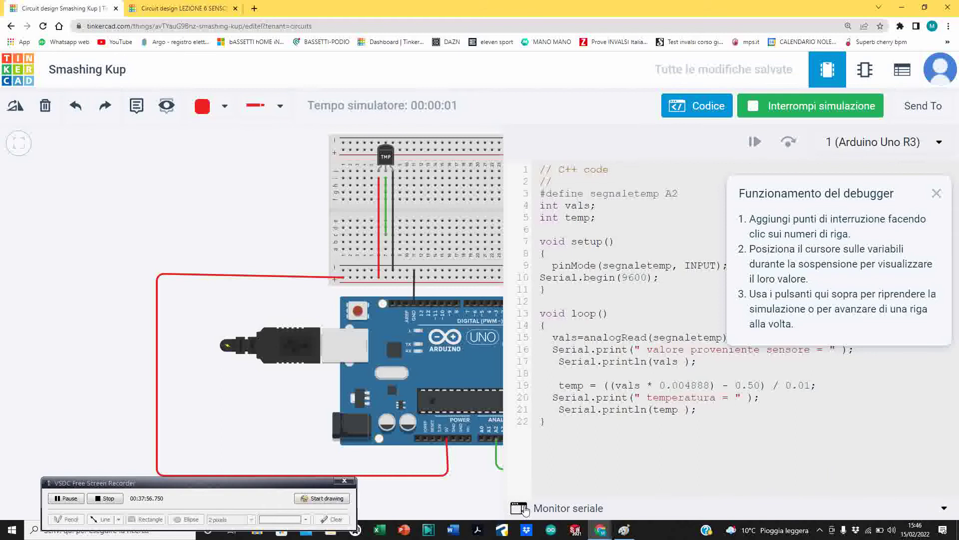
pyautogui.click(525, 508)
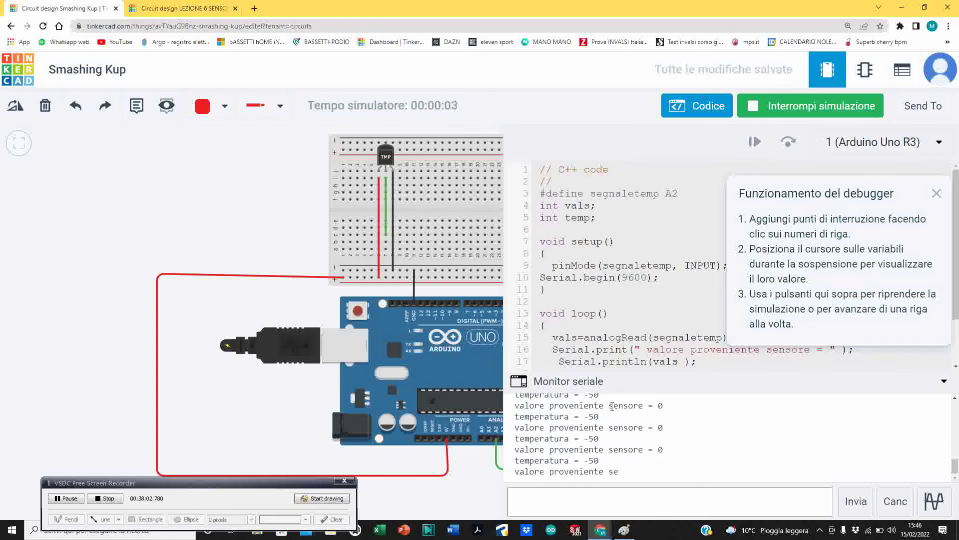
pyautogui.click(385, 158)
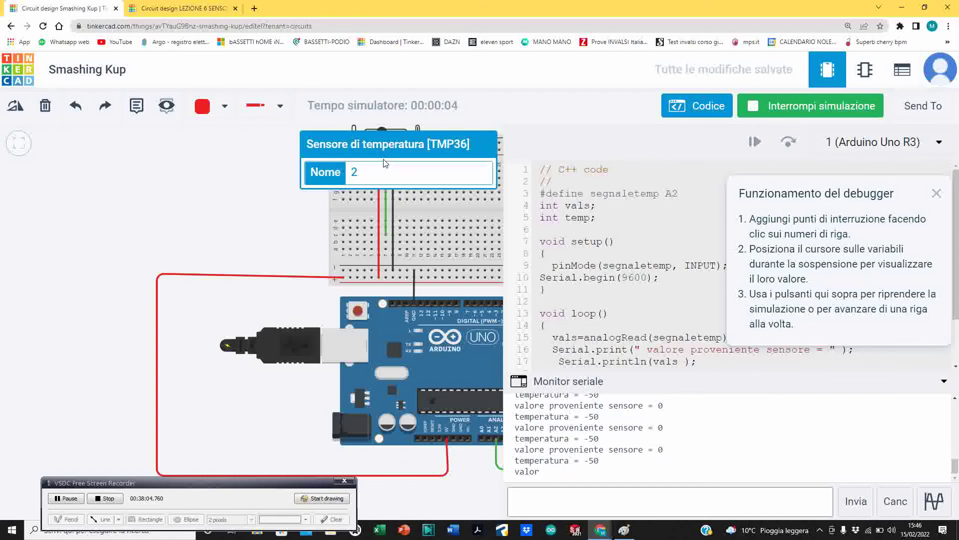
pyautogui.click(277, 194)
pyautogui.scroll(1, 277, 193)
pyautogui.scroll(-2, 295, 186)
pyautogui.moveTo(295, 186); pyautogui.dragTo(220, 230)
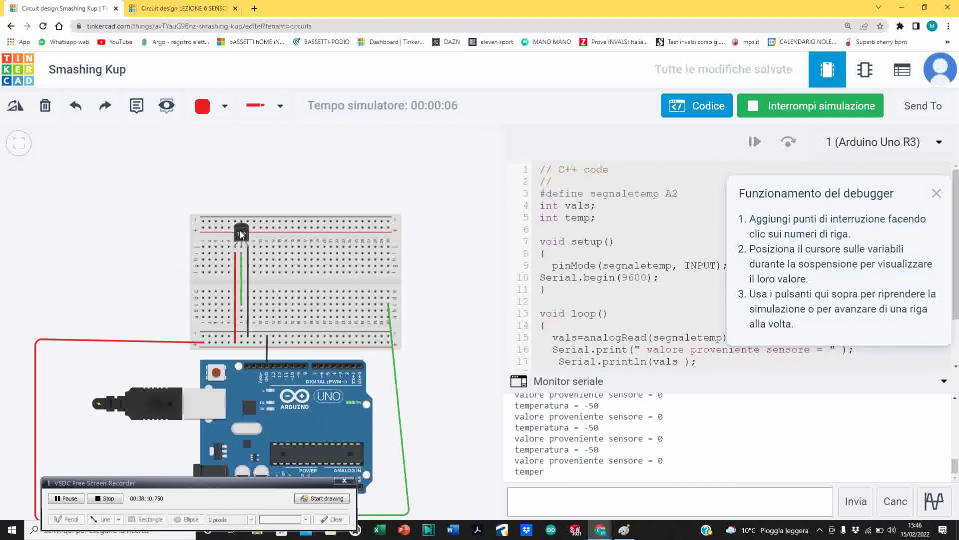
pyautogui.click(242, 228)
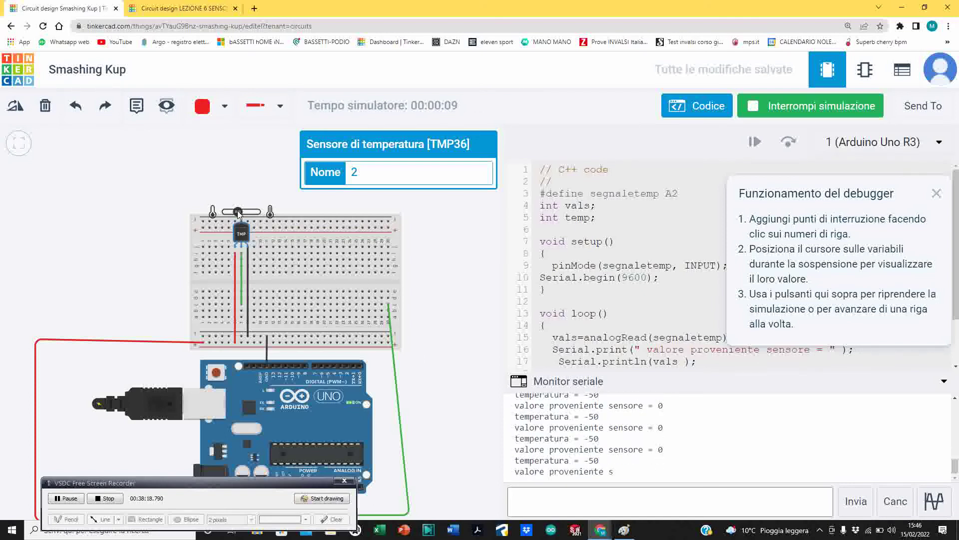
pyautogui.moveTo(238, 212)
pyautogui.mouseDown()
pyautogui.moveTo(255, 213)
pyautogui.moveTo(231, 214)
pyautogui.moveTo(253, 212)
pyautogui.moveTo(231, 213)
pyautogui.moveTo(244, 212)
pyautogui.mouseUp()
pyautogui.click(769, 110)
# Examine the loop() code and the wiring between sensor, breadboard and Arduino for the cause of the wrong serial readings
pyautogui.scroll(-2, 602, 310)
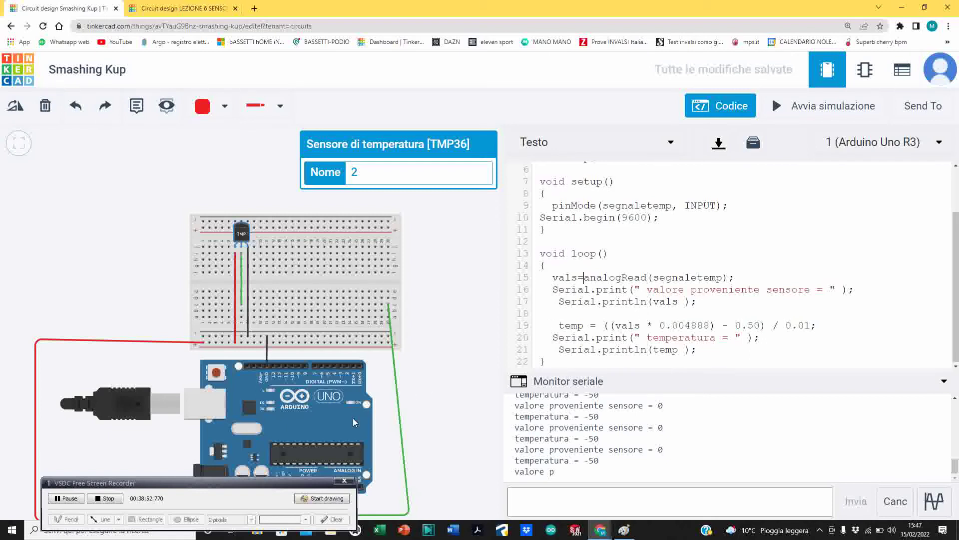
pyautogui.scroll(-1, 353, 417)
pyautogui.moveTo(415, 420); pyautogui.dragTo(413, 359)
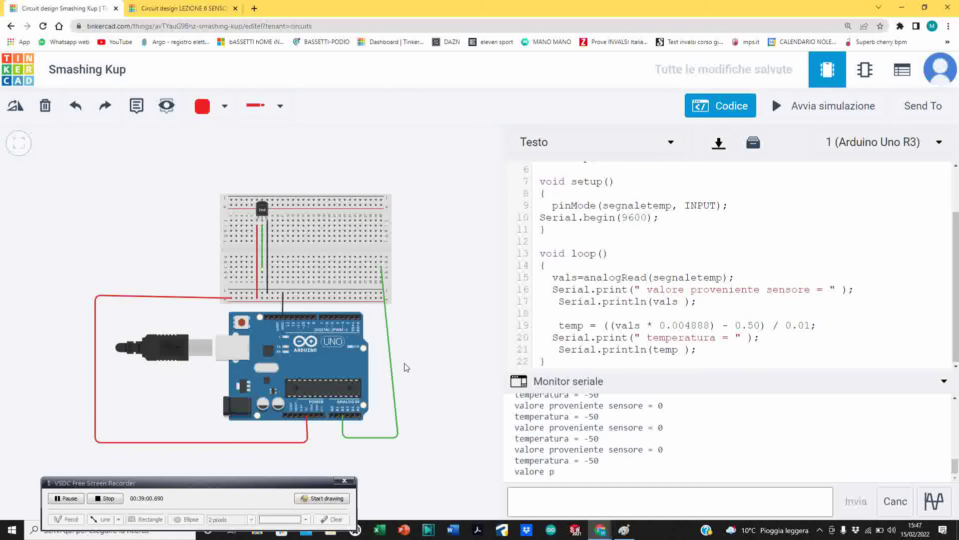
pyautogui.scroll(3, 370, 342)
pyautogui.scroll(-4, 369, 342)
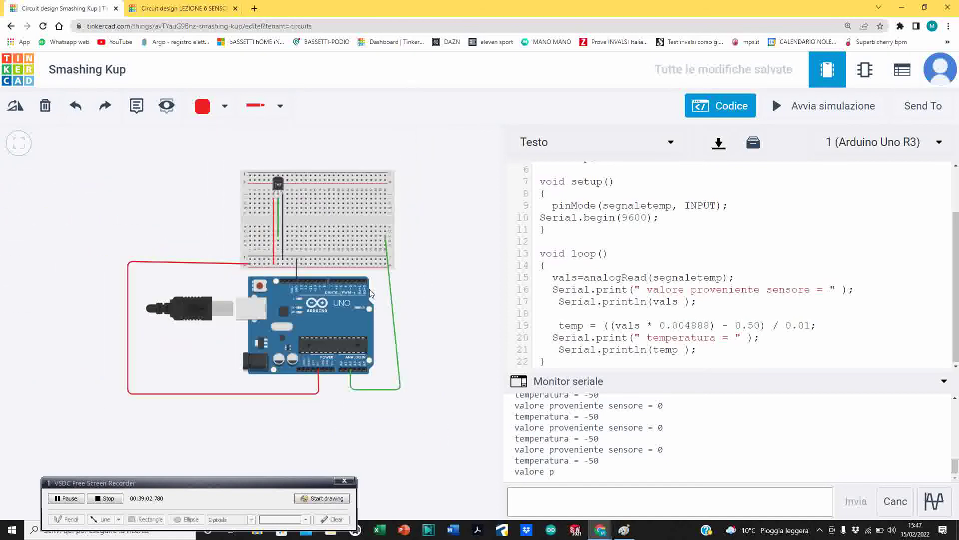
pyautogui.scroll(1, 469, 230)
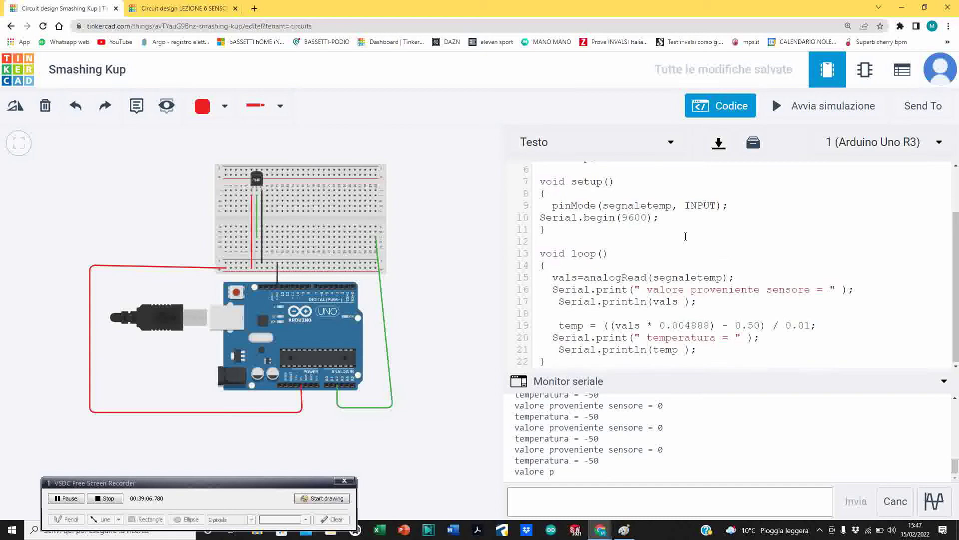
pyautogui.scroll(2, 686, 236)
pyautogui.scroll(-2, 667, 224)
pyautogui.scroll(-1, 306, 250)
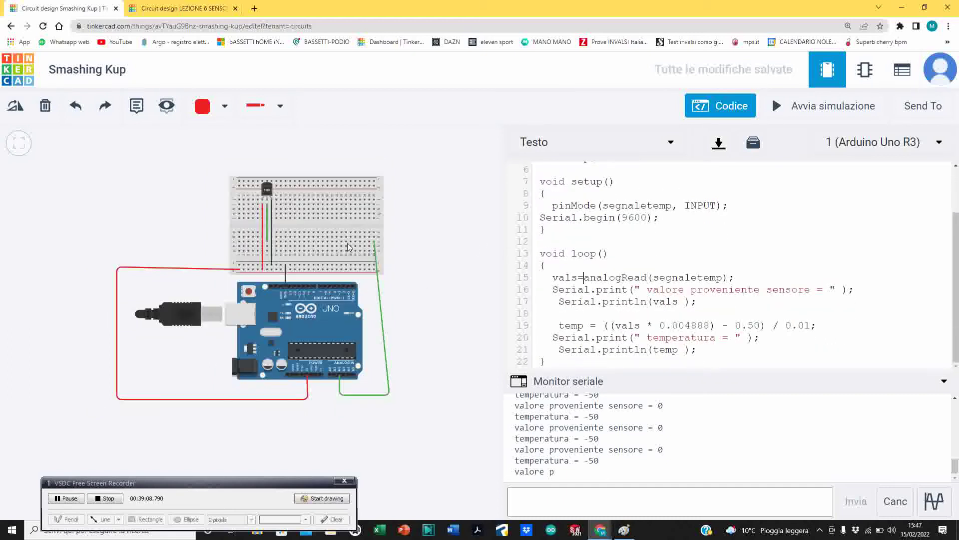
# Move the breadboard end of the green A2 wire directly onto the TMP36's middle pin
pyautogui.click(382, 310)
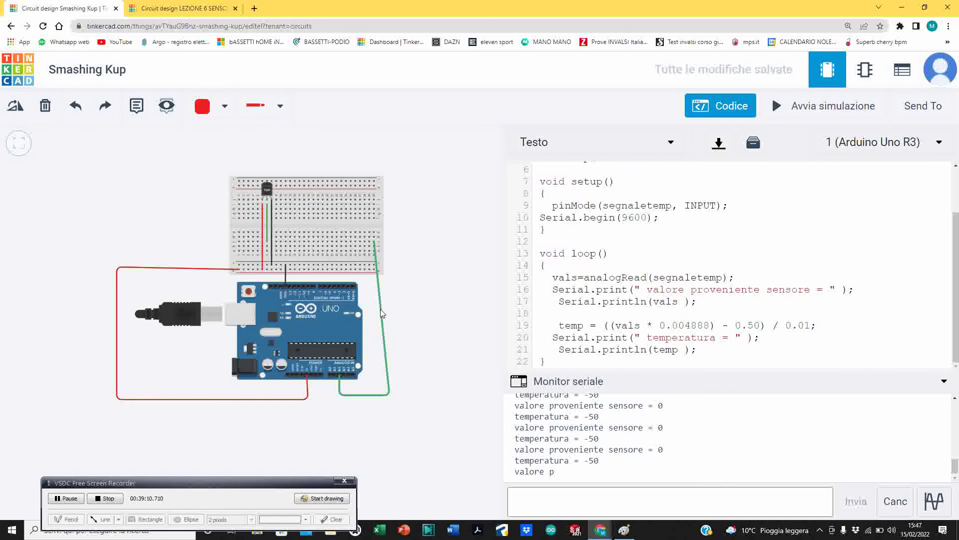
pyautogui.moveTo(369, 241); pyautogui.dragTo(268, 199)
pyautogui.click(268, 199)
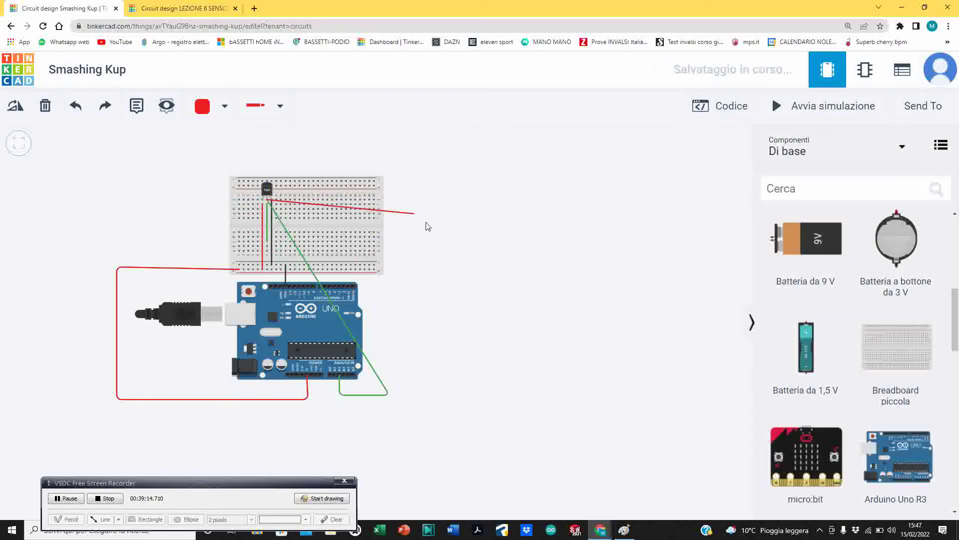
pyautogui.press('Escape')
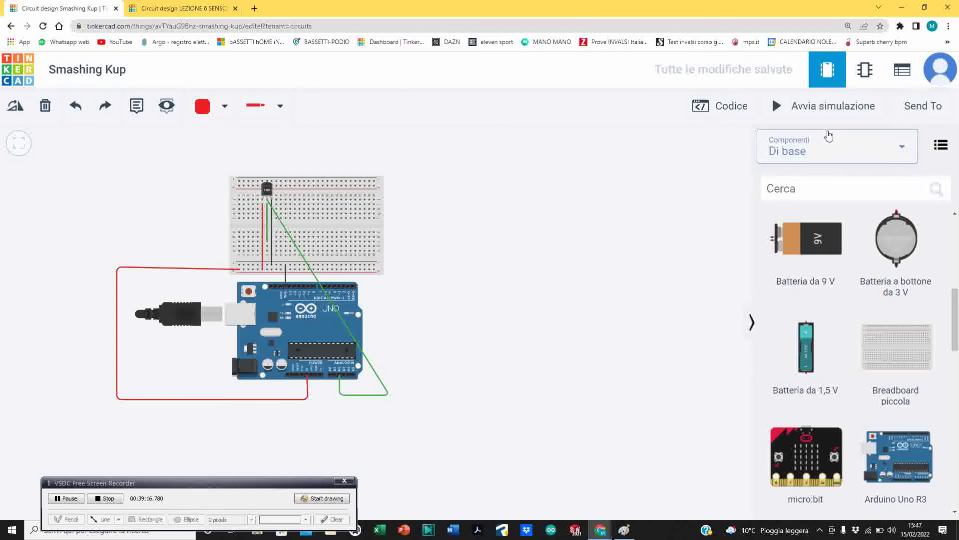
# Run the simulation with the serial monitor open, raise the TMP36 temperature with its slider, and stop the simulation
pyautogui.click(809, 113)
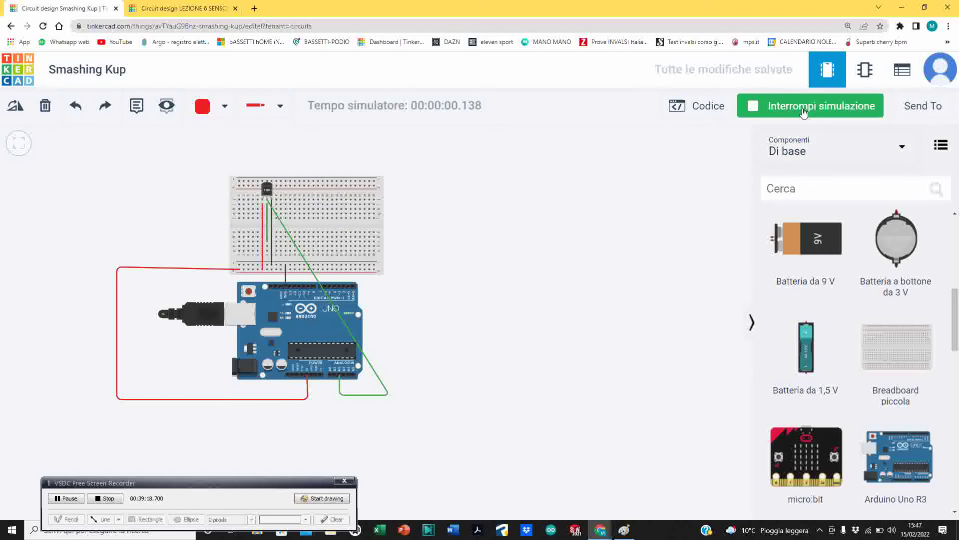
pyautogui.click(696, 106)
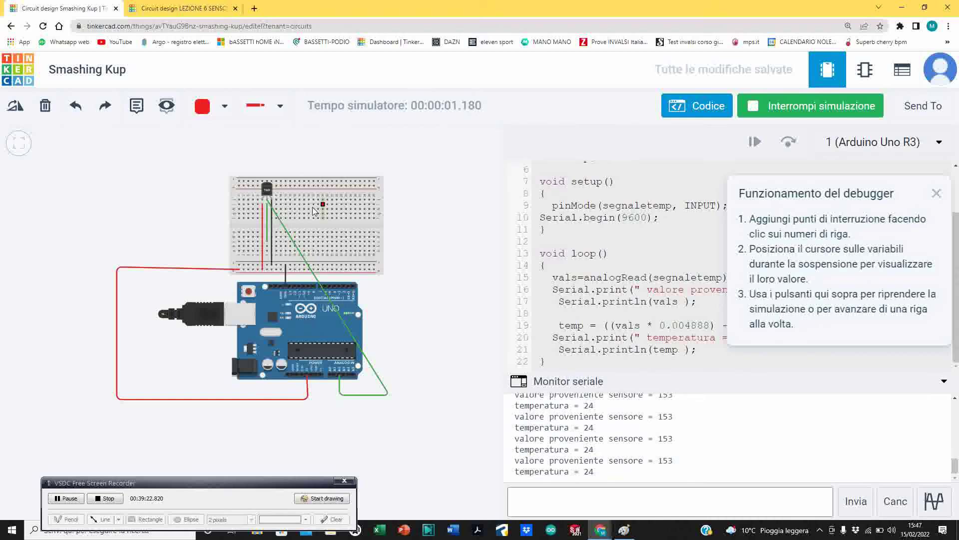
pyautogui.click(264, 187)
pyautogui.moveTo(264, 174); pyautogui.dragTo(270, 174)
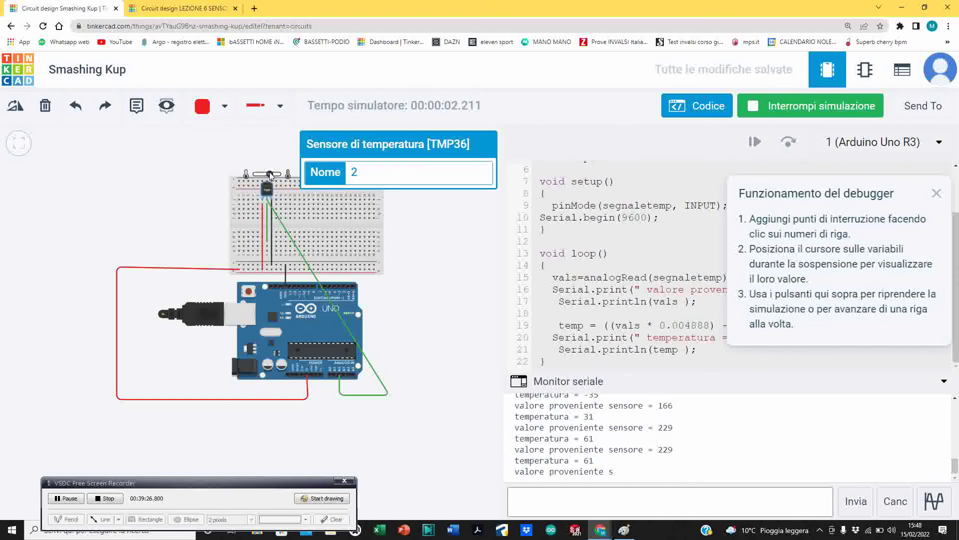
pyautogui.click(790, 103)
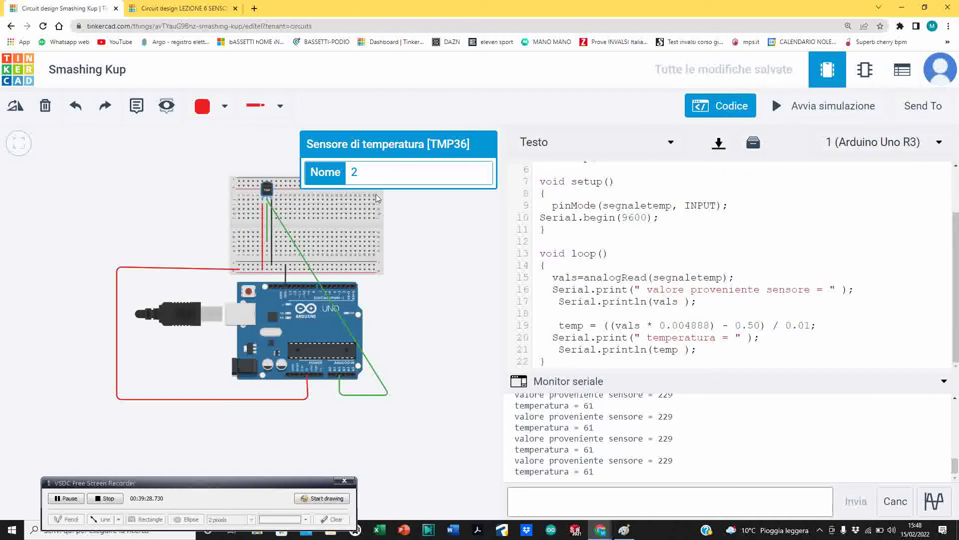
# Move the green A2 wire's end from the TMP36's middle pin to breadboard column 7, row a
pyautogui.click(720, 105)
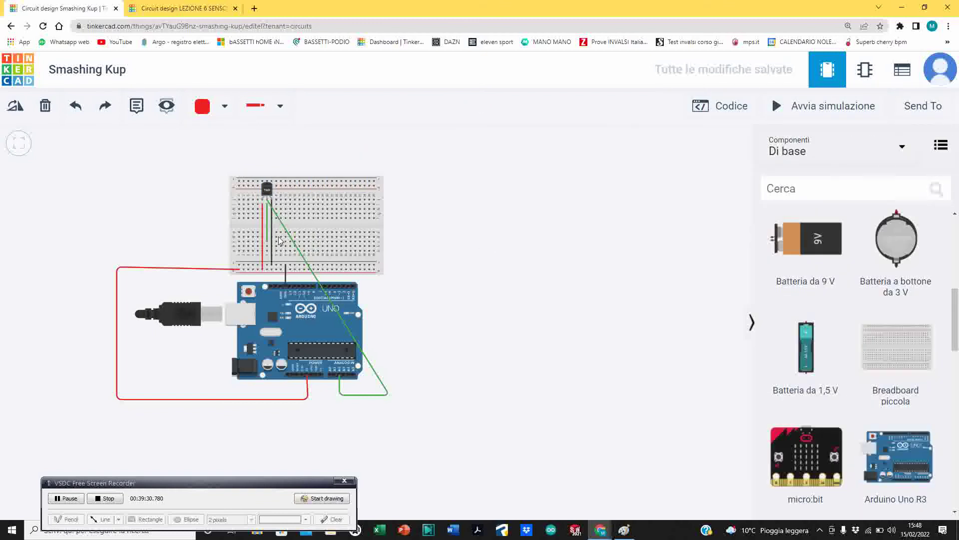
pyautogui.scroll(3, 282, 245)
pyautogui.scroll(1, 282, 245)
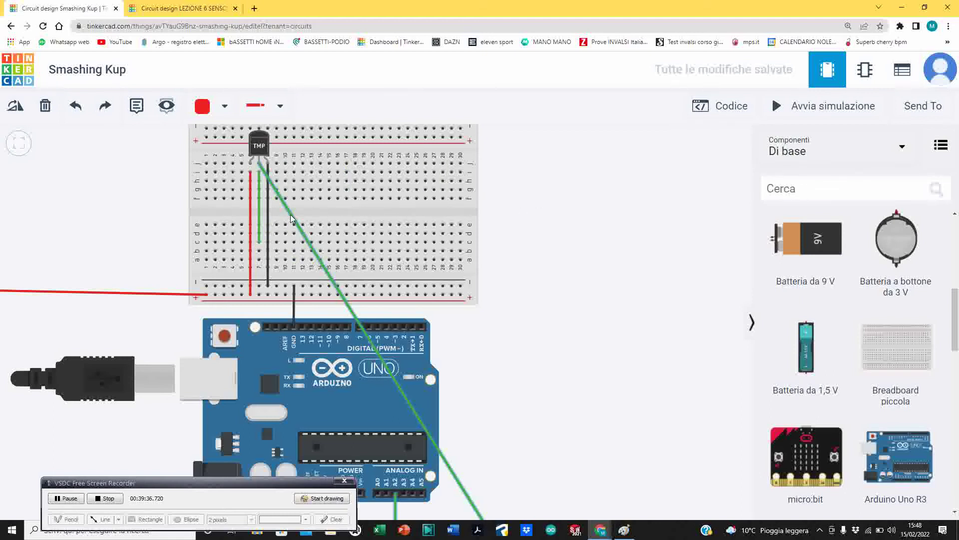
pyautogui.moveTo(260, 164); pyautogui.dragTo(261, 259)
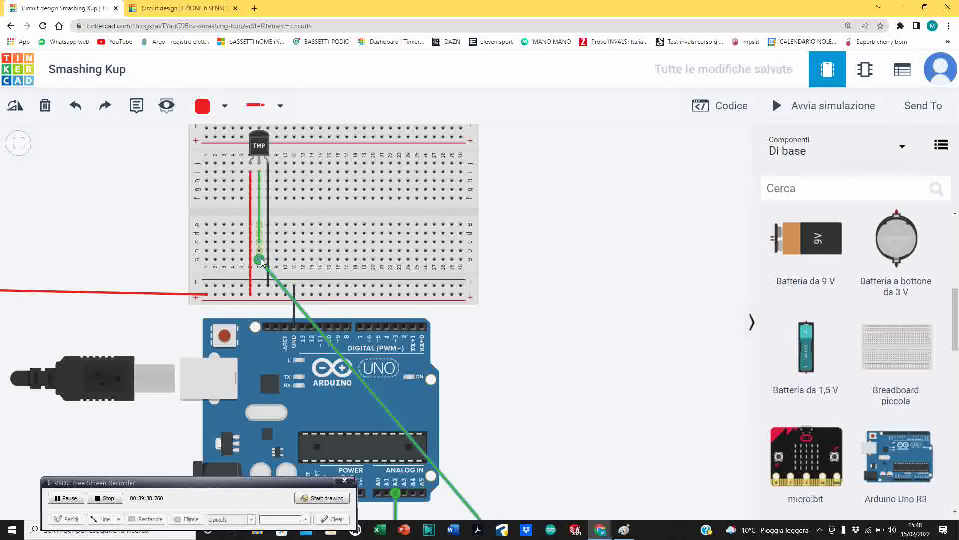
pyautogui.click(260, 260)
pyautogui.press('Escape')
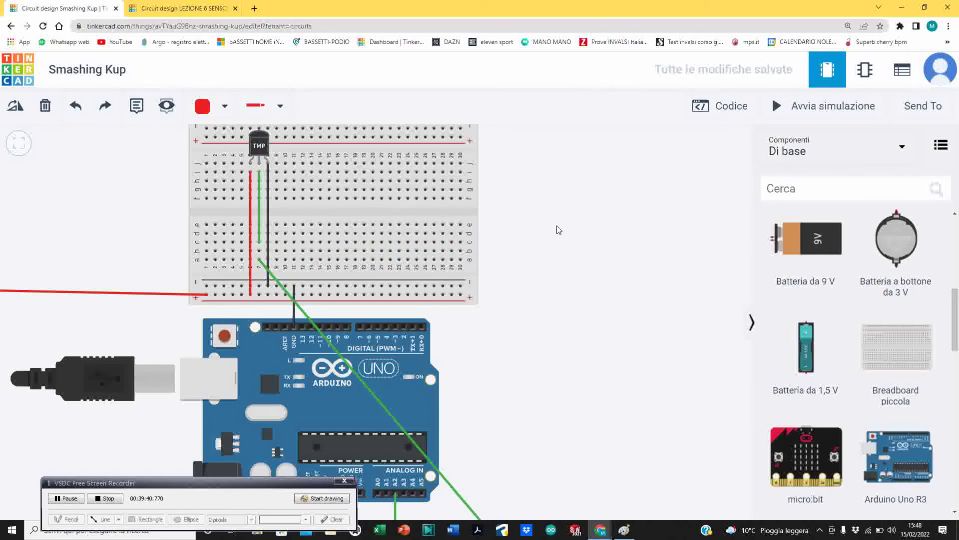
# Run the simulation with the serial monitor open and select the TMP36 to show its temperature slider
pyautogui.scroll(-1, 538, 394)
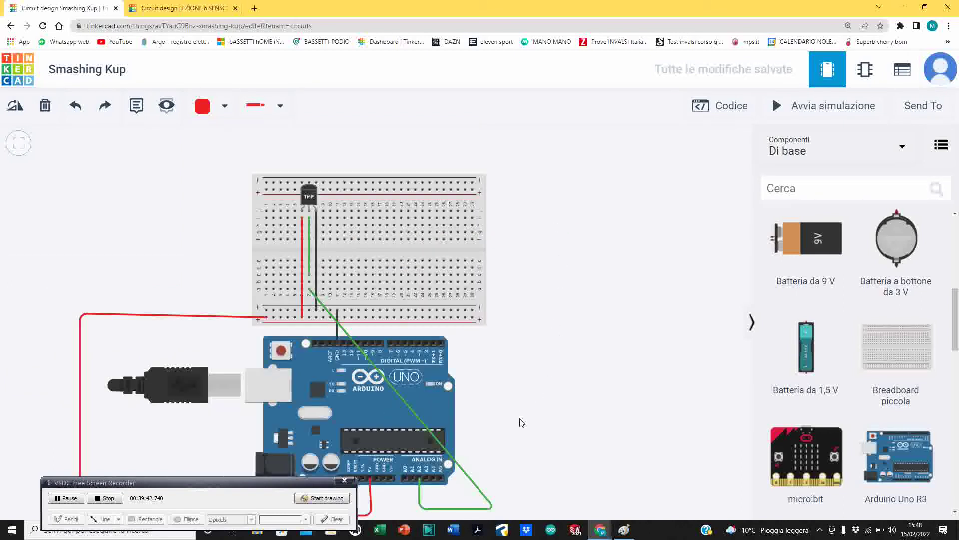
pyautogui.moveTo(531, 413); pyautogui.dragTo(537, 364)
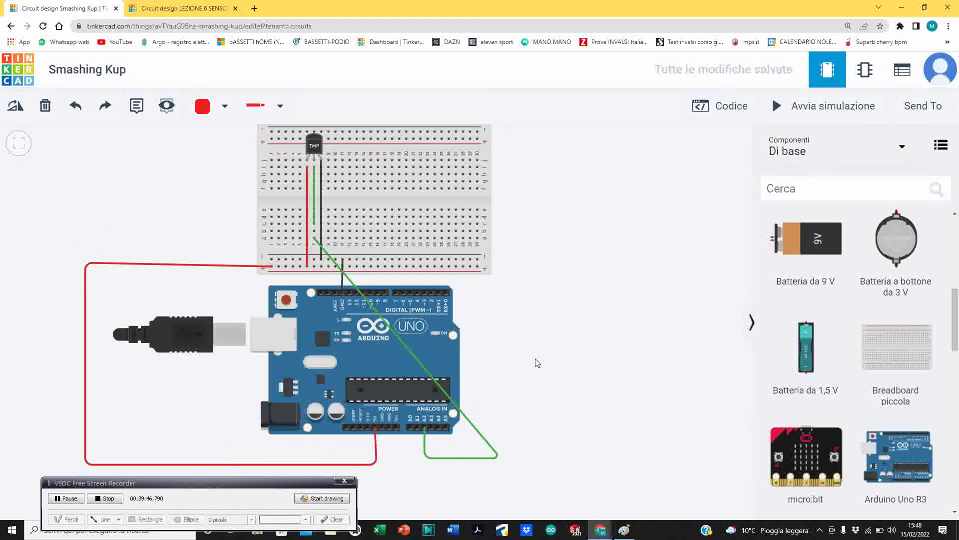
pyautogui.click(807, 110)
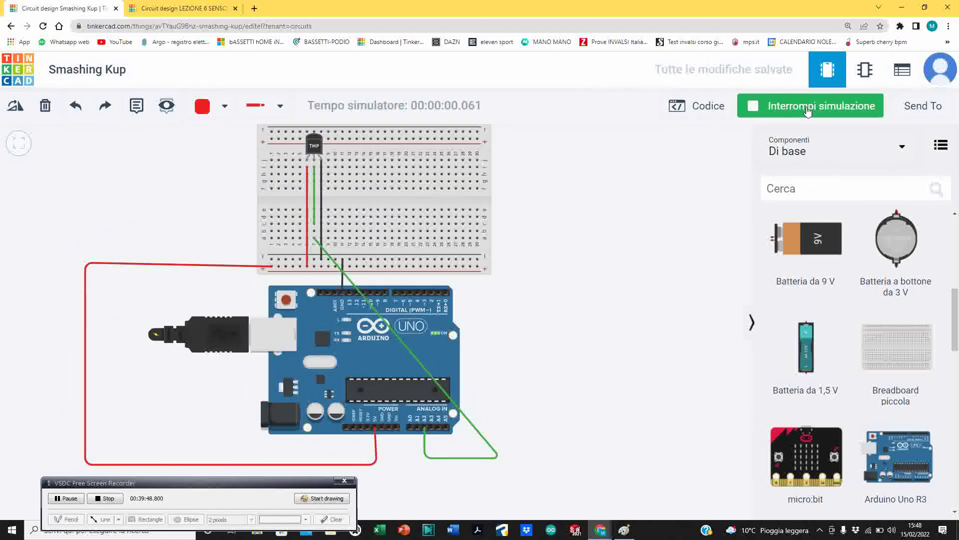
pyautogui.click(700, 112)
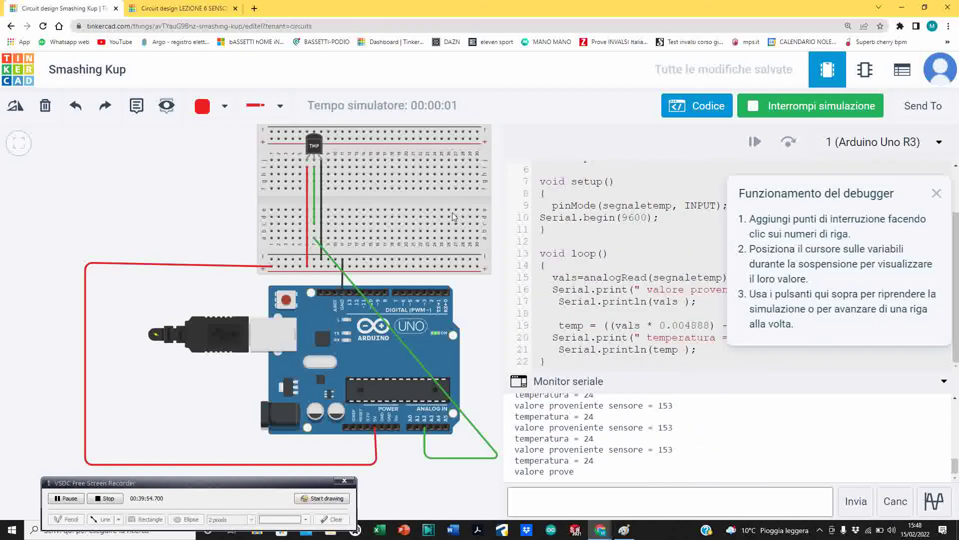
pyautogui.click(314, 146)
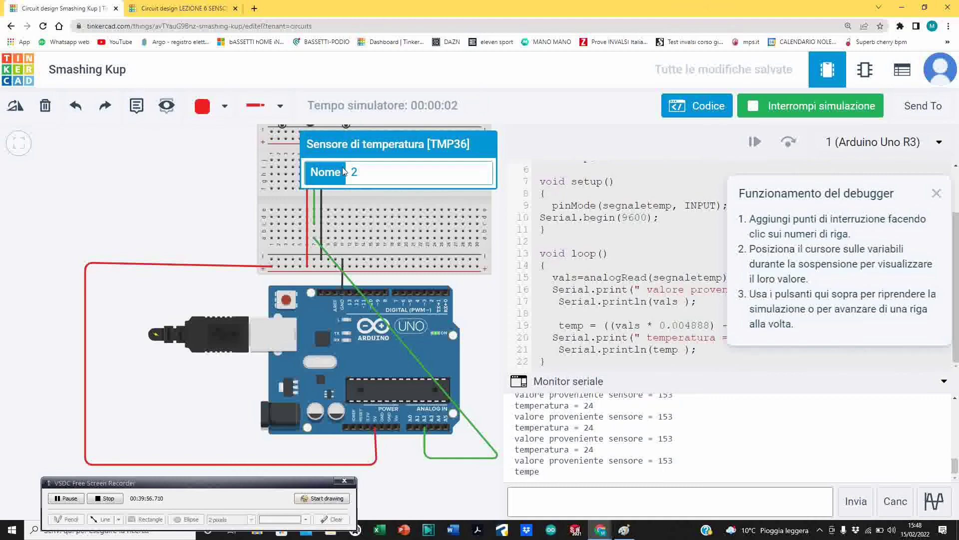
# Compare the temperature on the TMP36's slider with the sensor and temperature values printed in the serial monitor
pyautogui.scroll(-3, 221, 208)
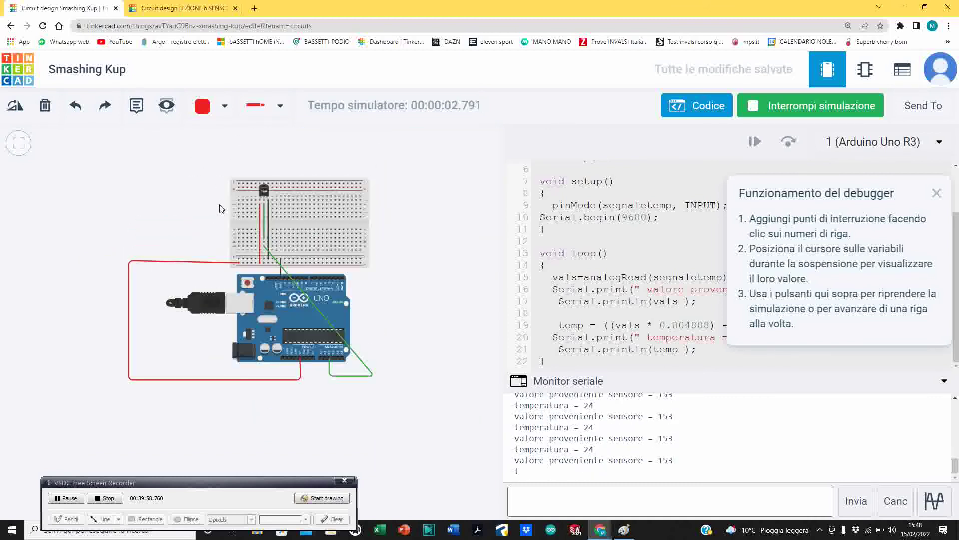
pyautogui.scroll(3, 222, 207)
pyautogui.click(285, 192)
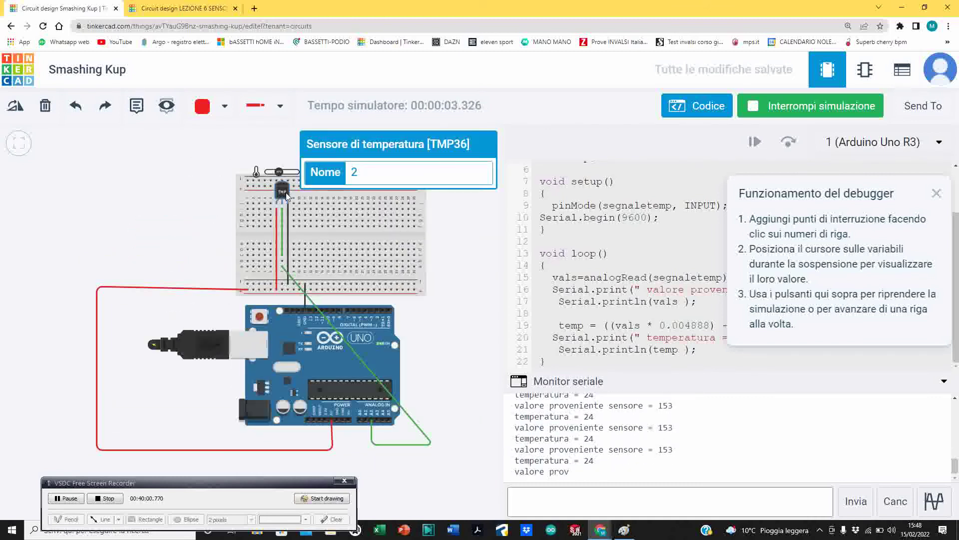
pyautogui.scroll(3, 238, 168)
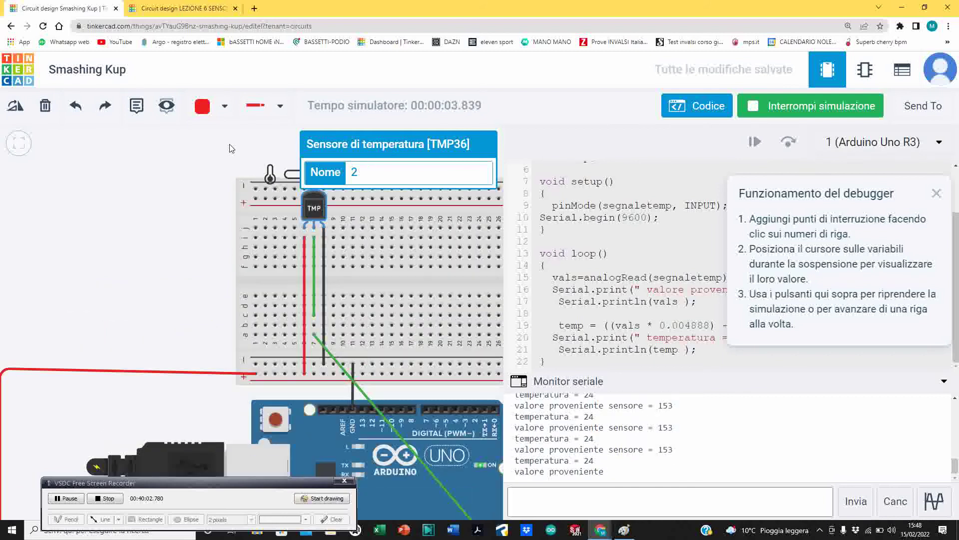
pyautogui.scroll(-1, 171, 235)
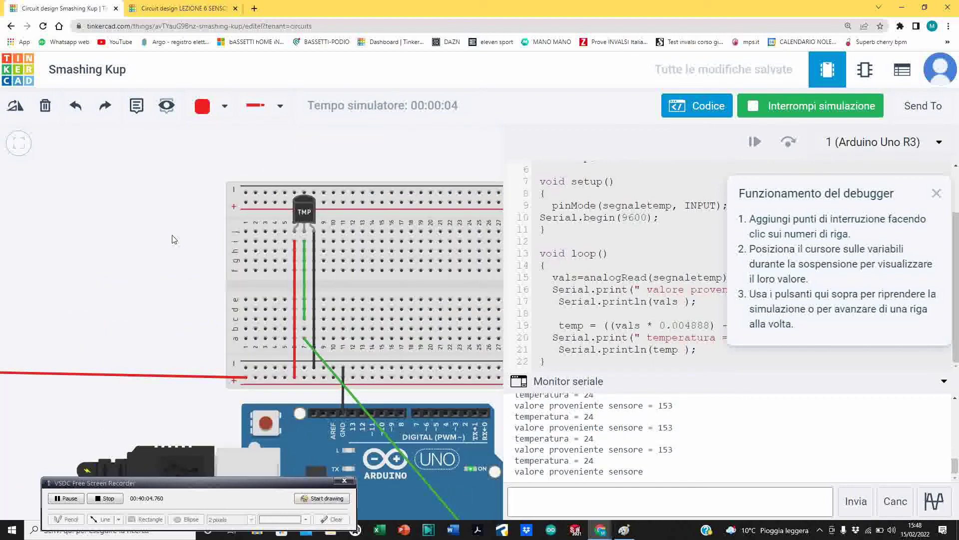
pyautogui.hscroll(5, 171, 235)
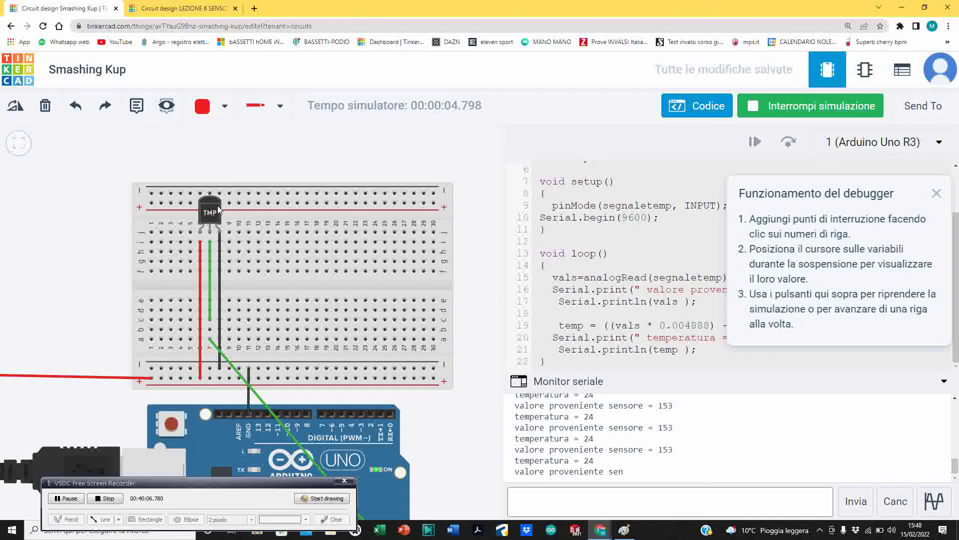
pyautogui.click(212, 207)
pyautogui.scroll(2, 216, 167)
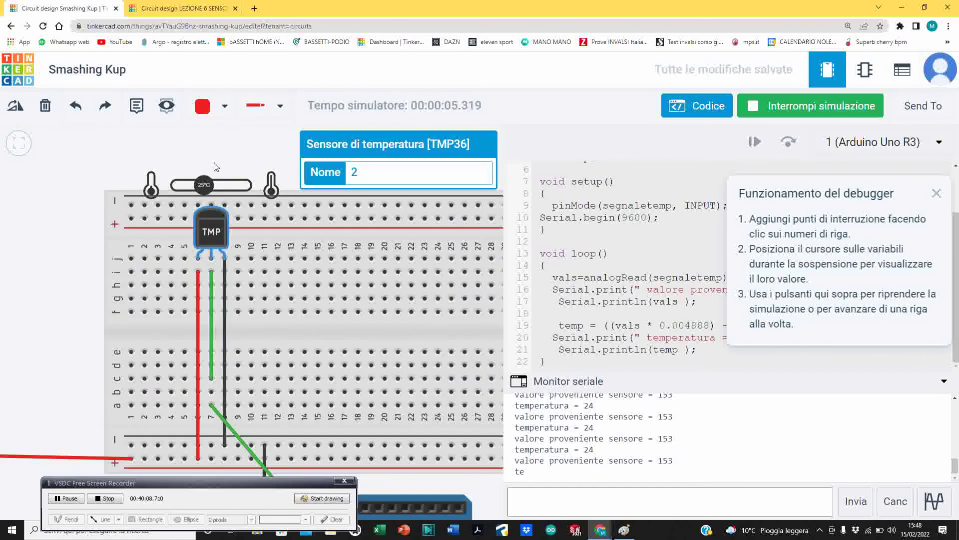
pyautogui.scroll(1, 216, 166)
pyautogui.click(217, 166)
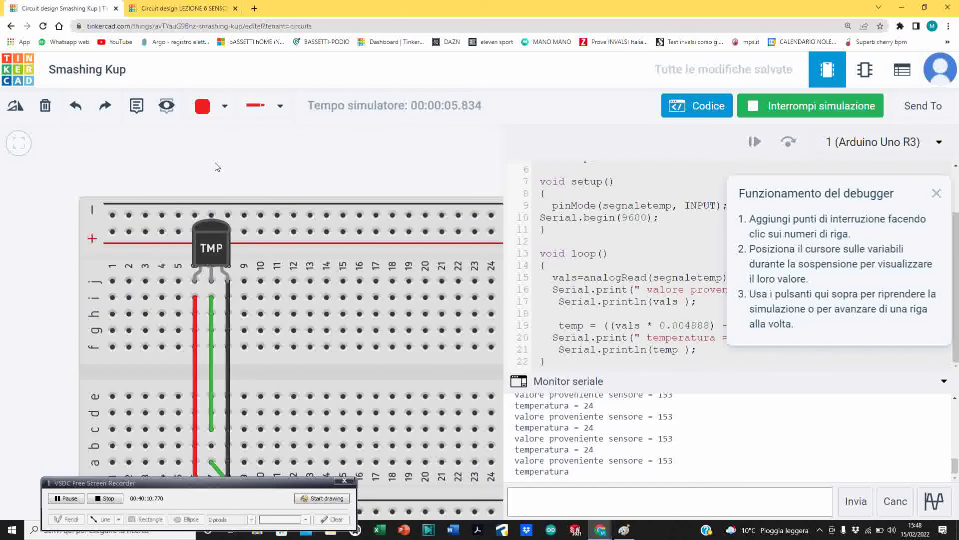
pyautogui.scroll(-3, 312, 284)
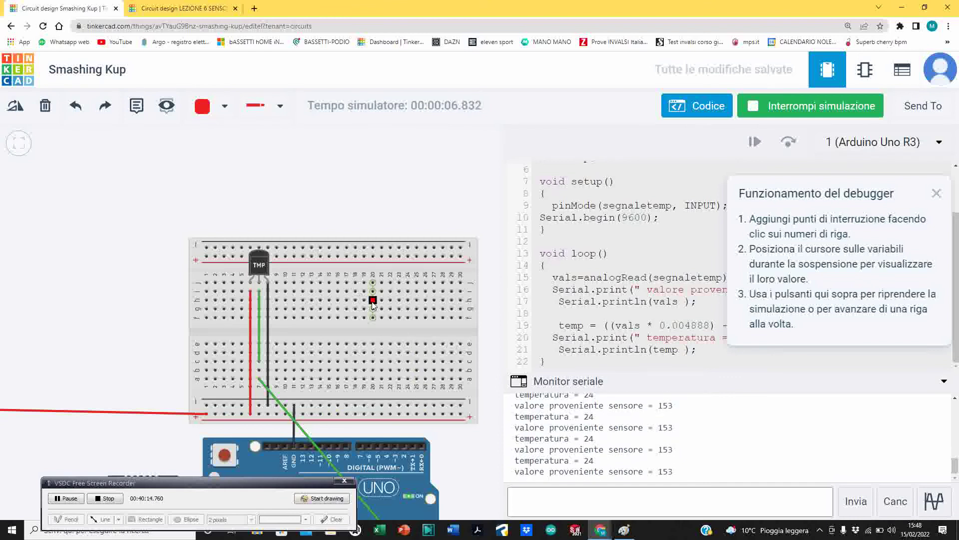
# Highlight the #define segnaletemp A2 line, enlarge the page to 250%, and close the debugger help
pyautogui.scroll(2, 612, 272)
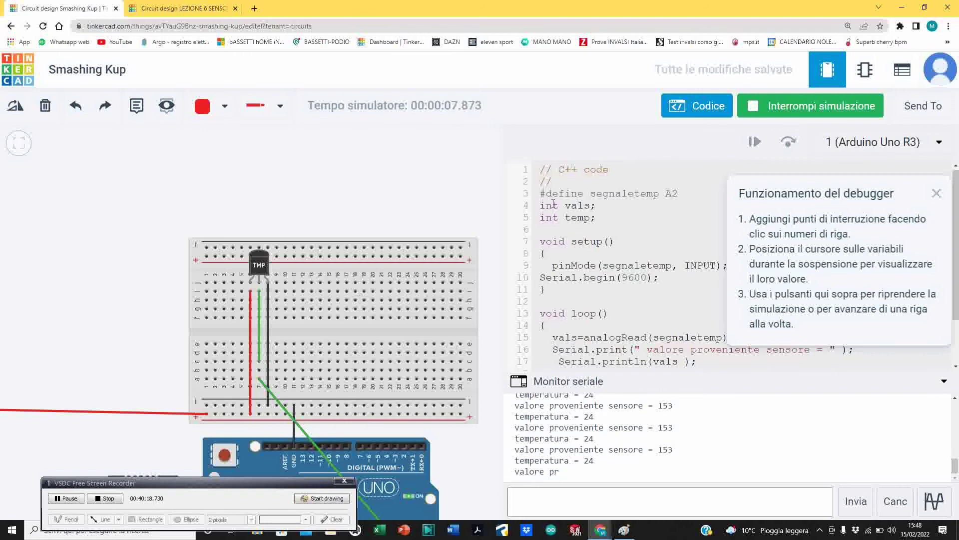
pyautogui.moveTo(541, 193); pyautogui.dragTo(680, 194)
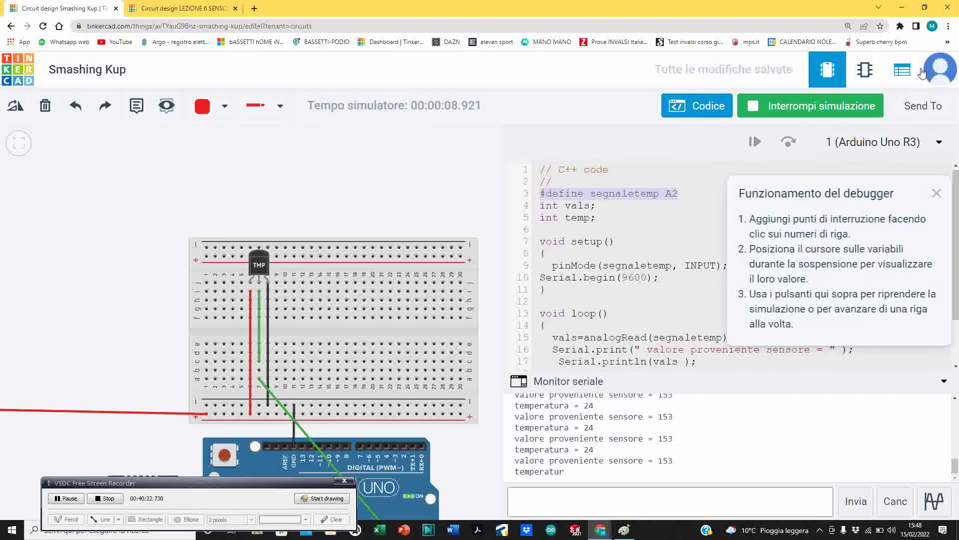
pyautogui.click(948, 26)
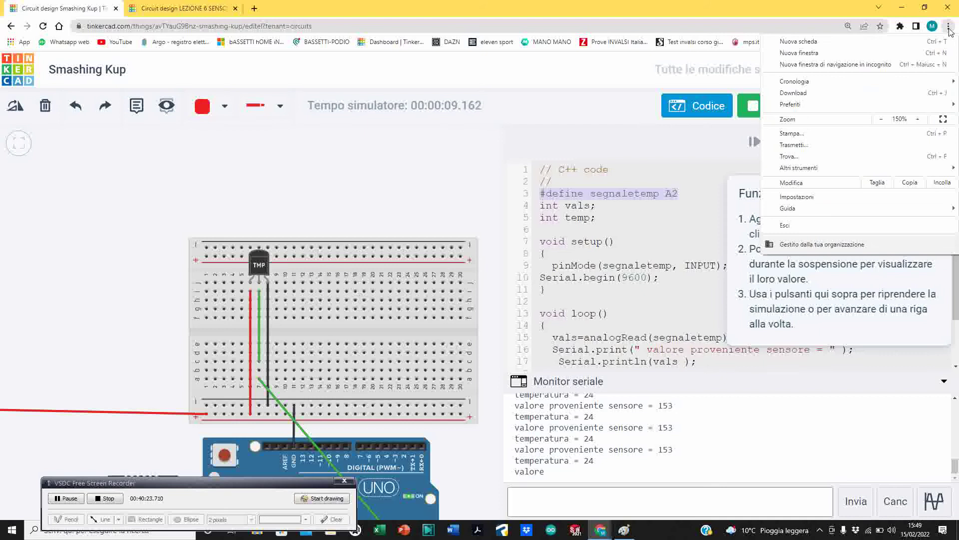
pyautogui.click(919, 119)
pyautogui.click(920, 120)
pyautogui.click(920, 119)
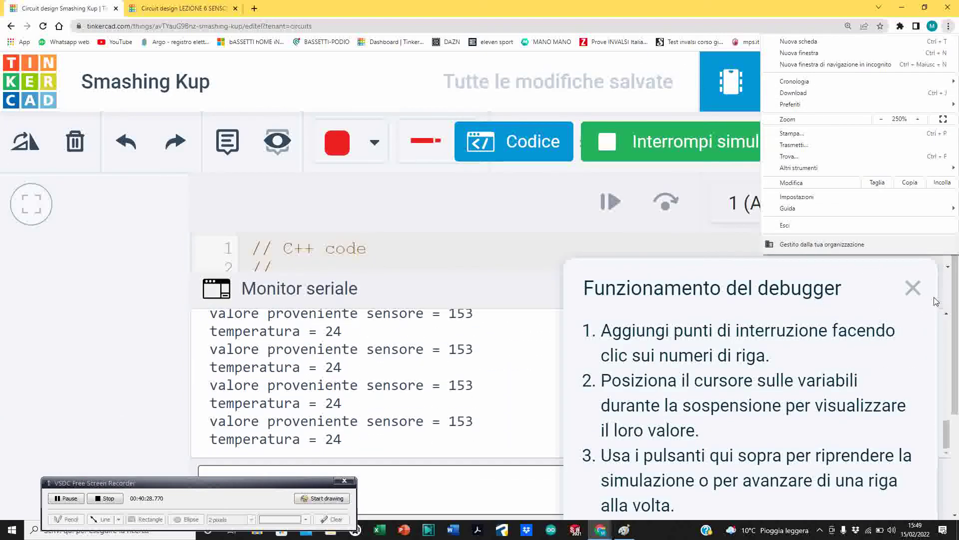
pyautogui.click(913, 288)
pyautogui.click(913, 288)
# Collapse the serial monitor and review the pin definition, variable declarations and setup() code
pyautogui.scroll(-2, 785, 350)
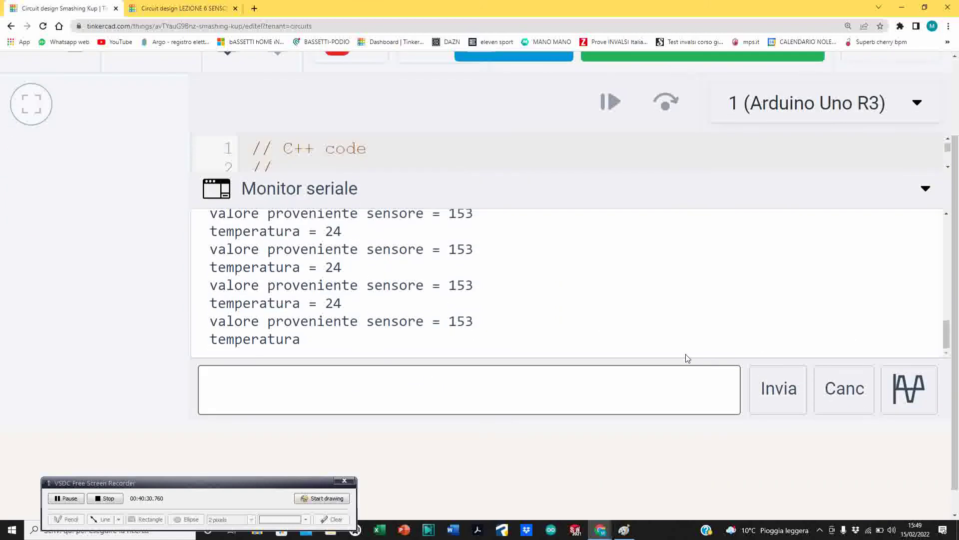
pyautogui.click(224, 196)
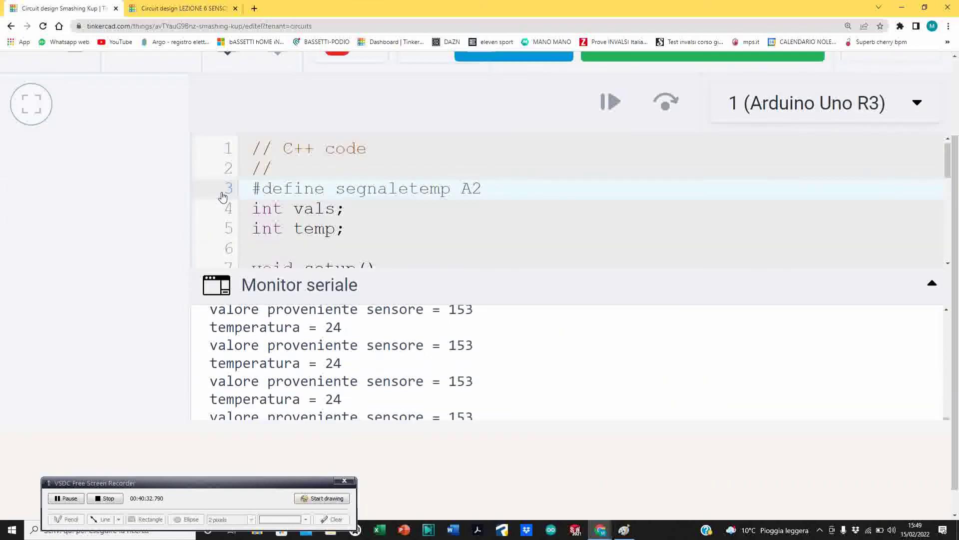
pyautogui.scroll(2, 412, 275)
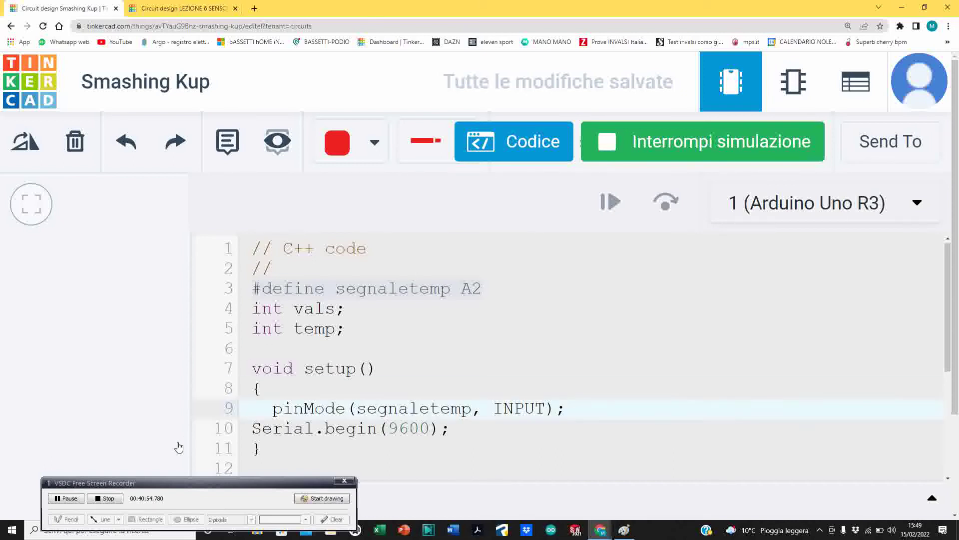
pyautogui.click(66, 498)
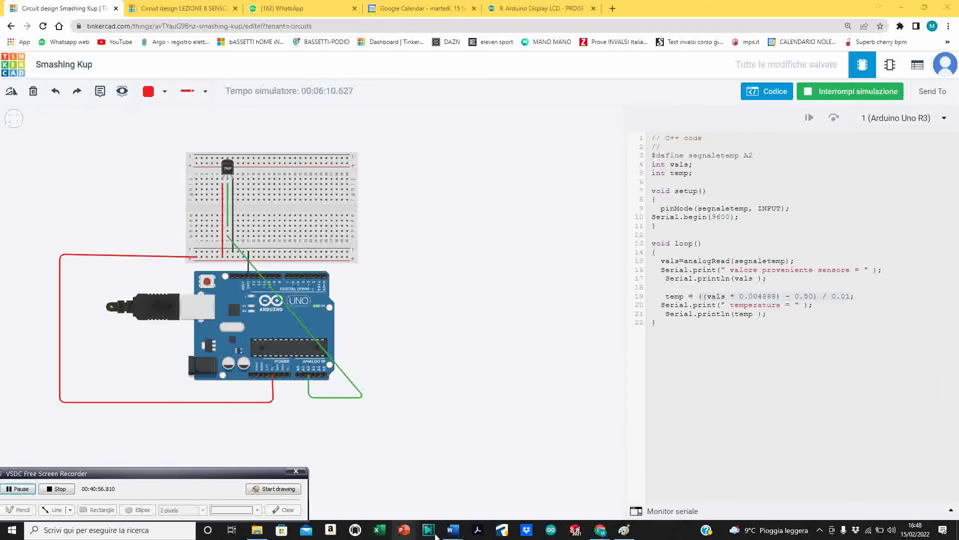
# Switch to the open Word document containing the "Collegamento a lcd monitor" task
pyautogui.moveTo(453, 530)
pyautogui.click(571, 489)
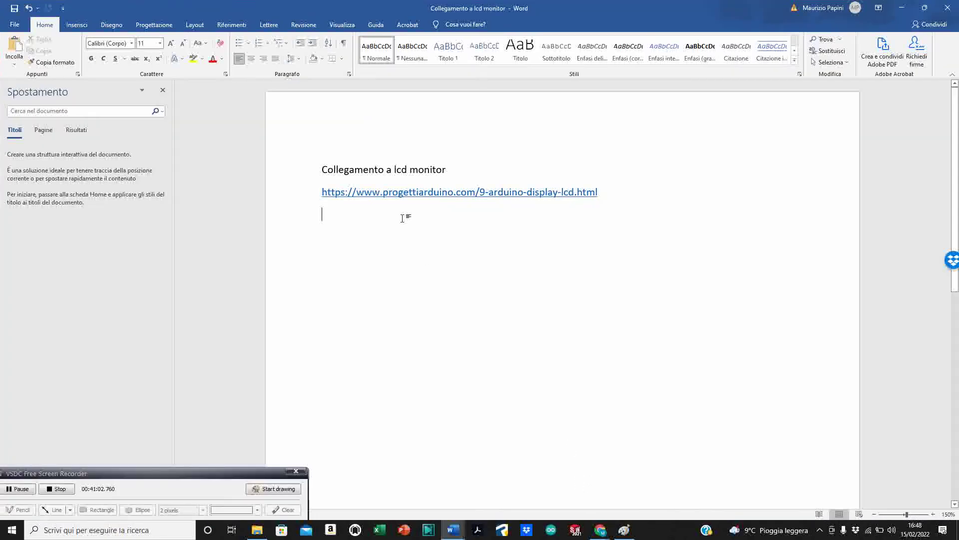
pyautogui.write('collegam')
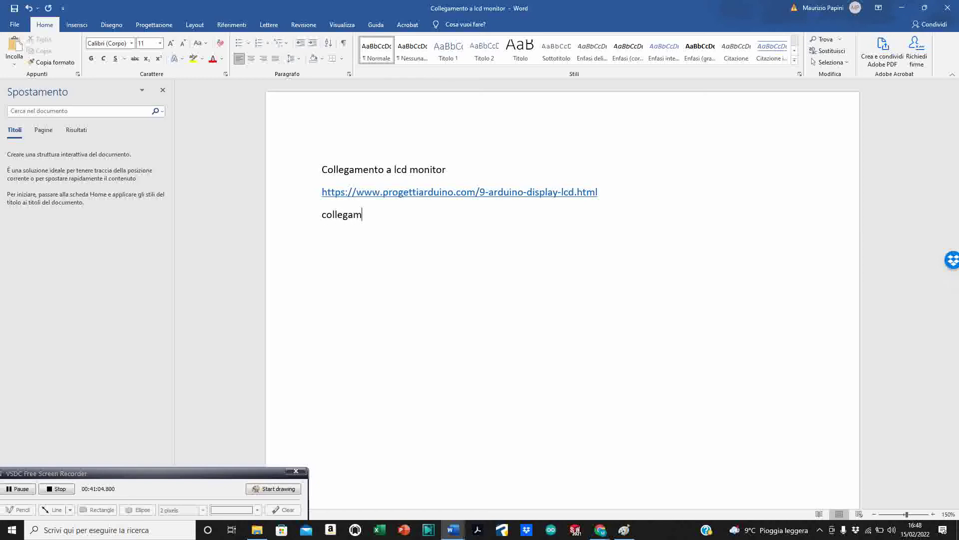
pyautogui.press('BackSpace')
pyautogui.press('BackSpace')
pyautogui.press('BackSpace')
pyautogui.press('BackSpace')
pyautogui.press('BackSpace')
pyautogui.press('BackSpace')
pyautogui.press('BackSpace')
pyautogui.press('BackSpace')
# Below the link, add the requirement "con temperatura <e= 10 si accende luce blu"
pyautogui.write('con temperatura')
pyautogui.write('<e')
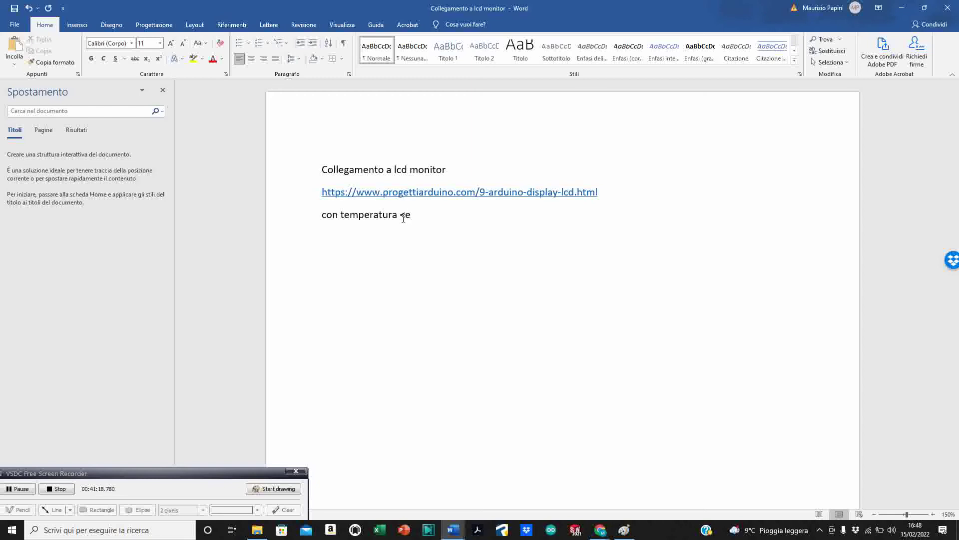
pyautogui.write('= 10 si accende luce ble')
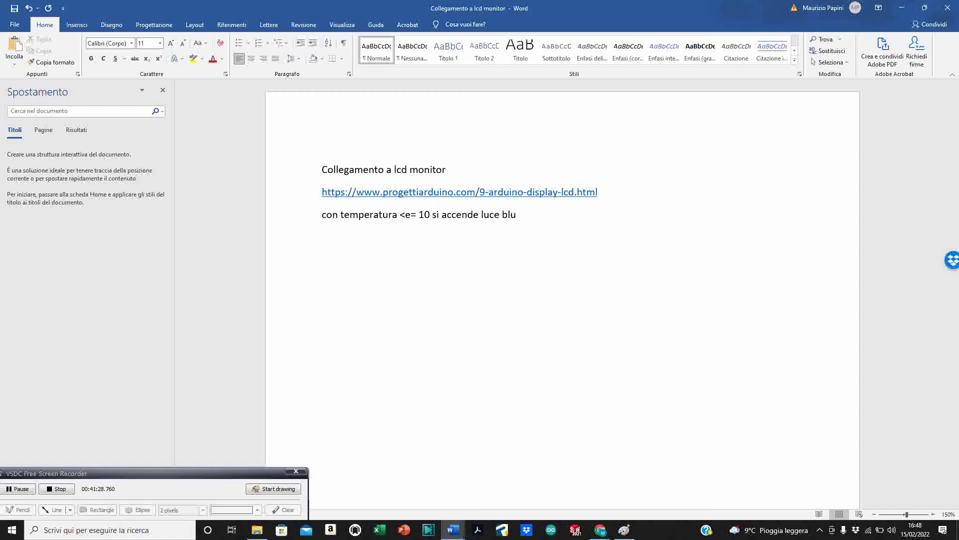
# Add the lines "con temperatura 10< temperatura <=20 si accende luce gialla" and "temperatura > 20 si accende luce rossa"
pyautogui.write('temperatura 10')
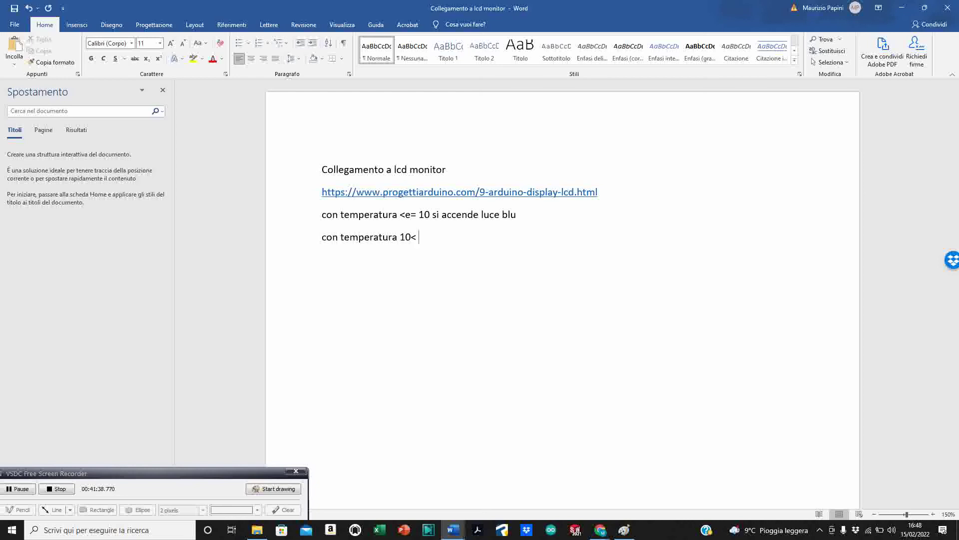
pyautogui.write('< temperat')
pyautogui.write('ura <=20 ')
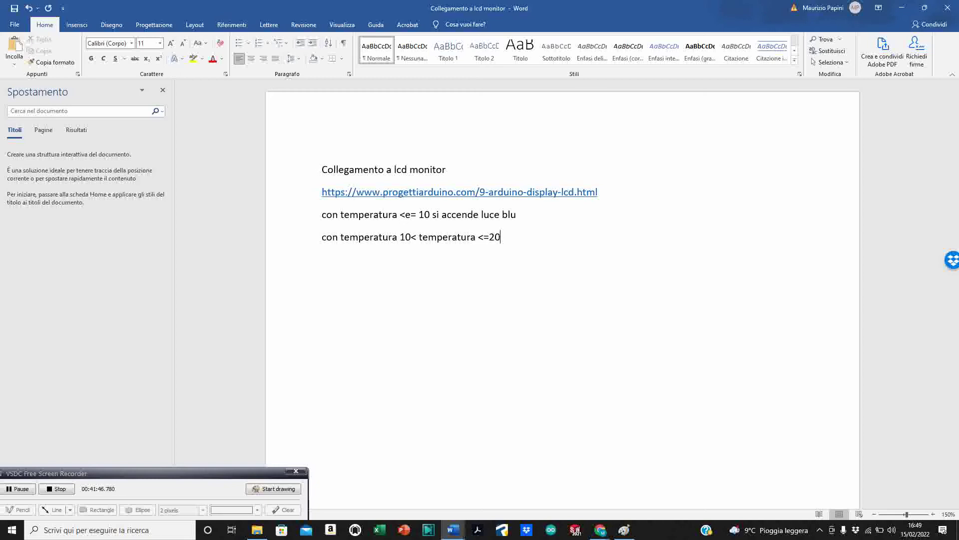
pyautogui.write('si accende luce gialla')
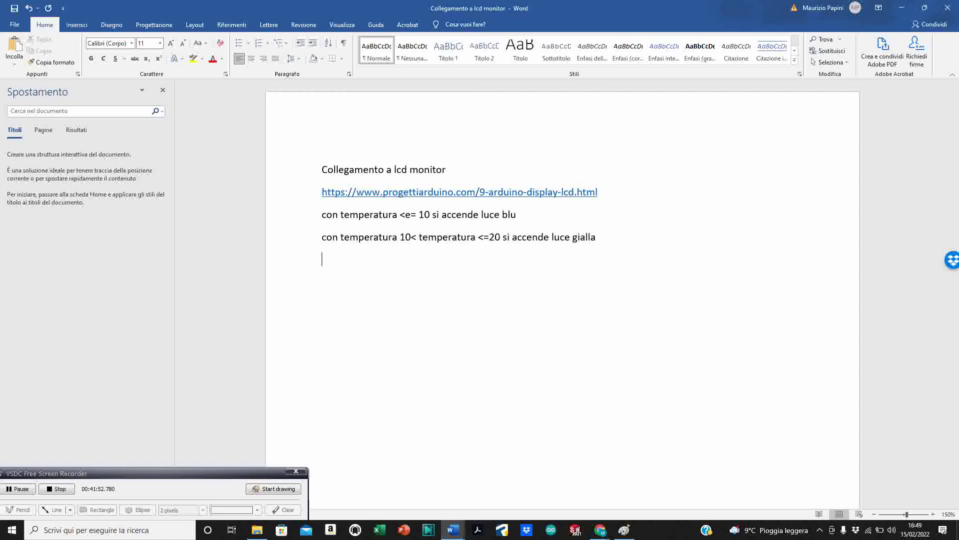
pyautogui.write('temperatura > 20 si a')
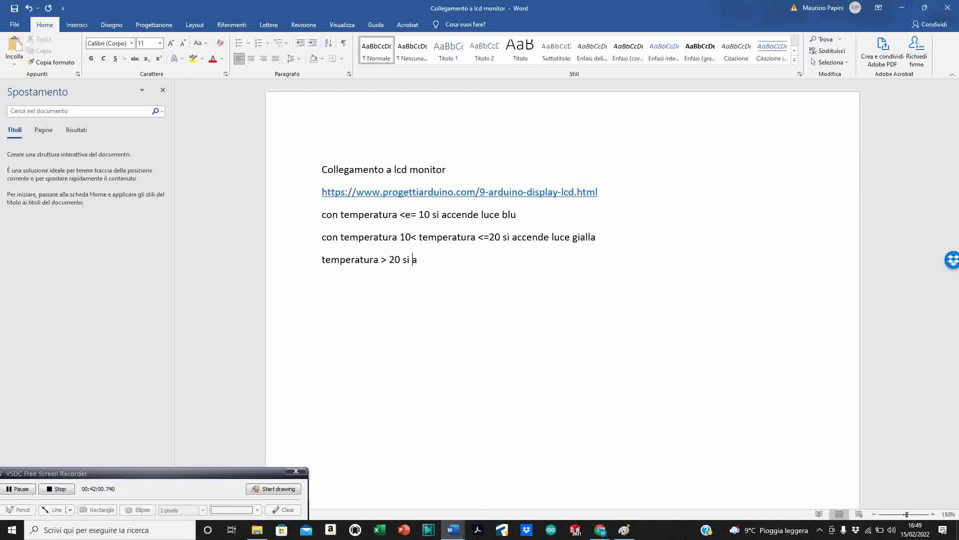
pyautogui.write('ccende luce rossa')
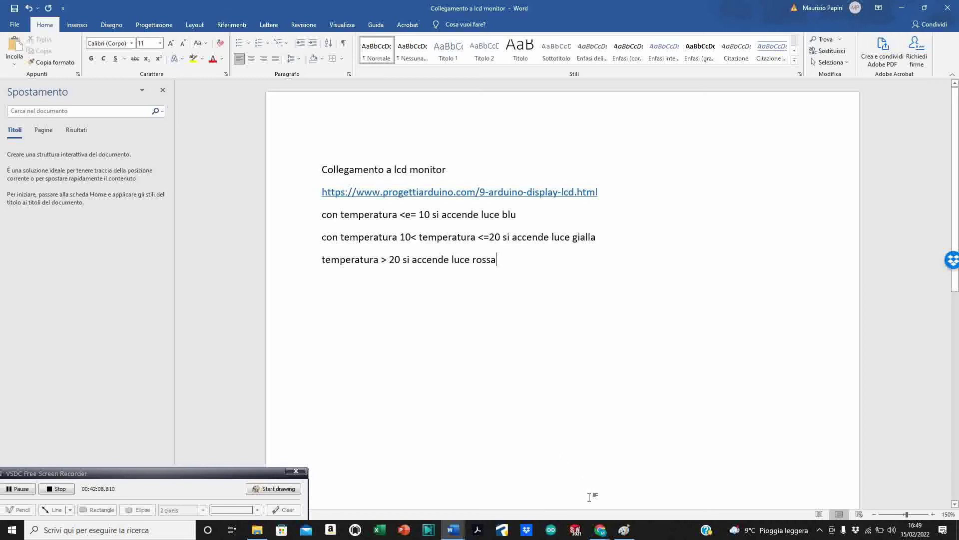
# Switch to the Tinkercad circuit in the browser, stop its simulation and hide the code editor
pyautogui.moveTo(600, 533)
pyautogui.click(627, 509)
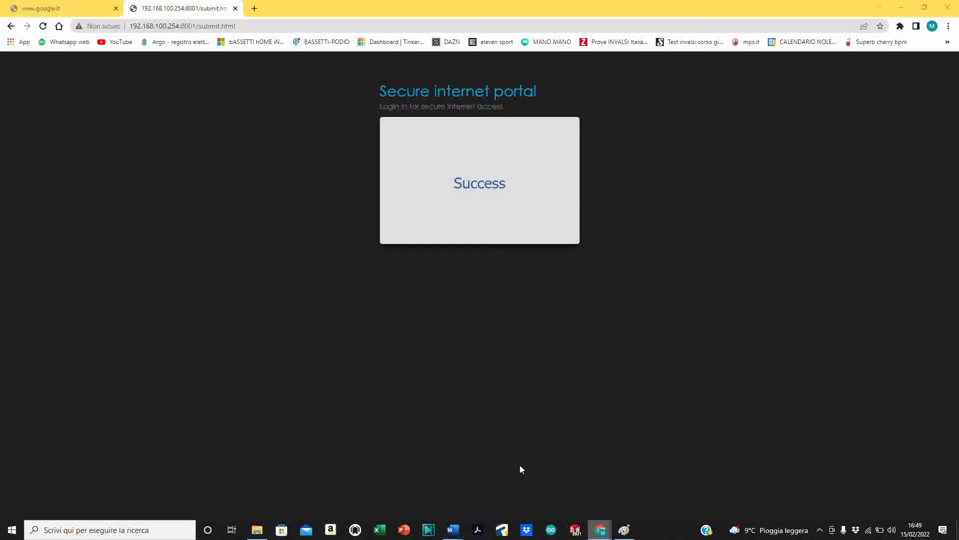
pyautogui.moveTo(606, 528)
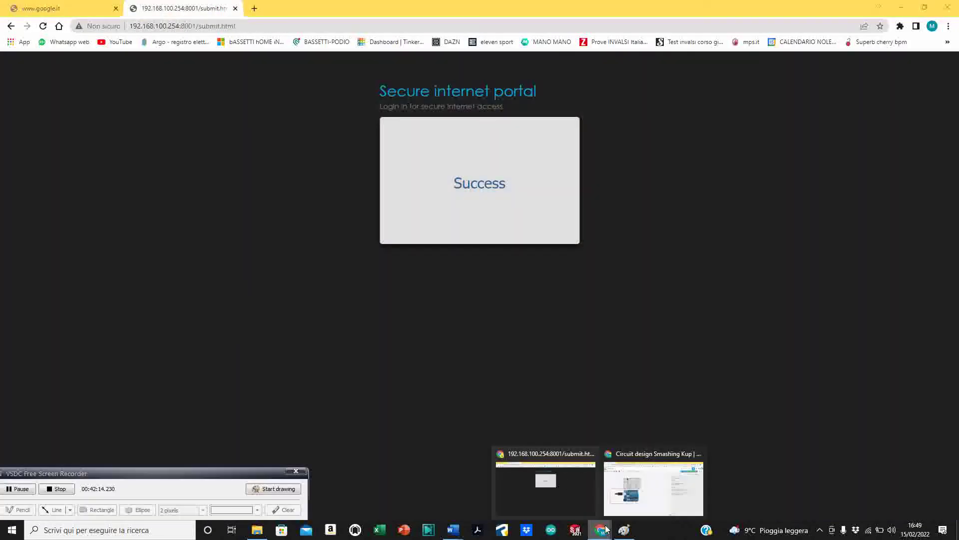
pyautogui.click(653, 487)
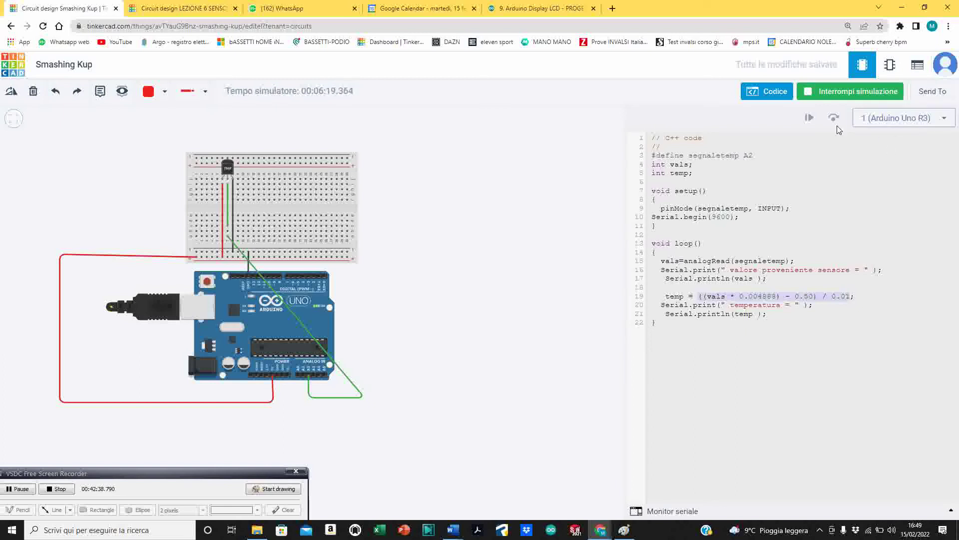
pyautogui.click(831, 96)
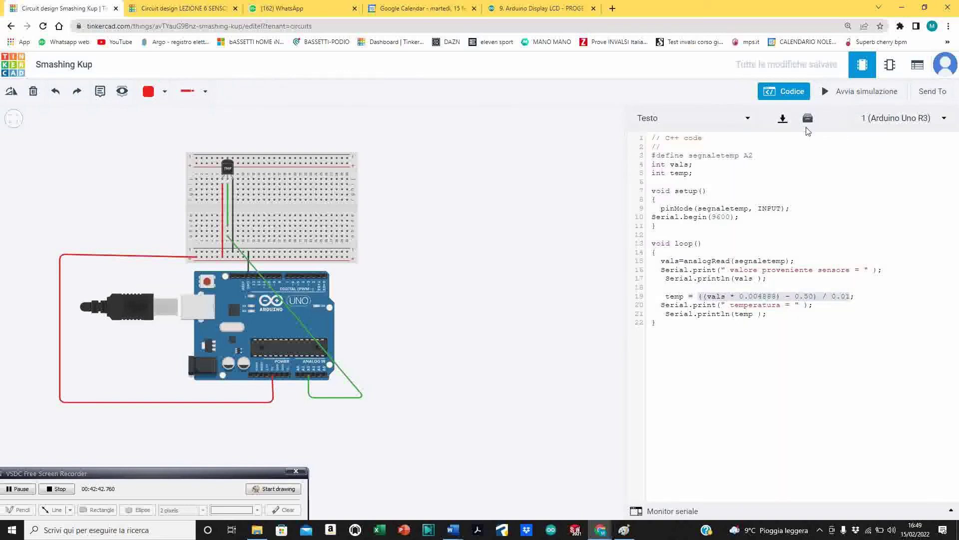
pyautogui.click(800, 99)
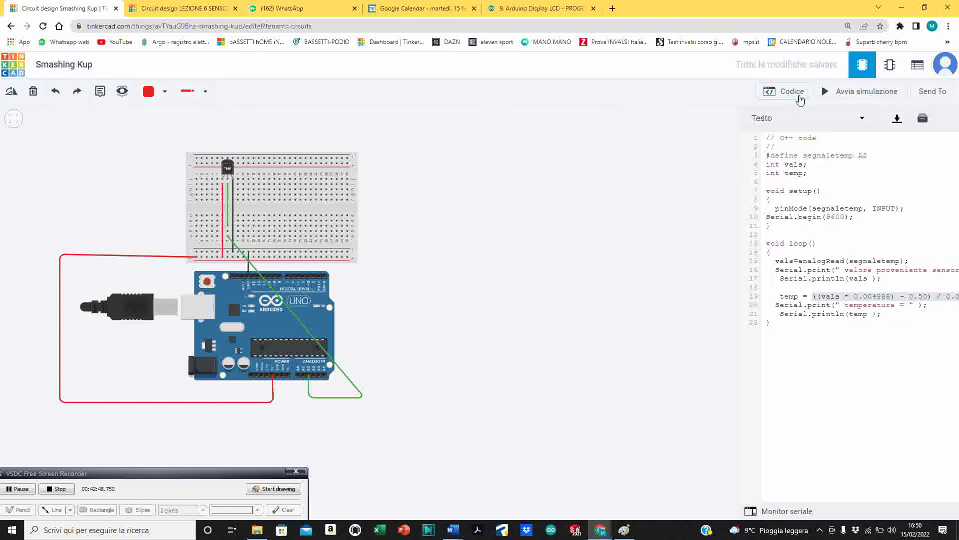
# Place three red LEDs side by side in a row just above the breadboard
pyautogui.scroll(-1, 906, 327)
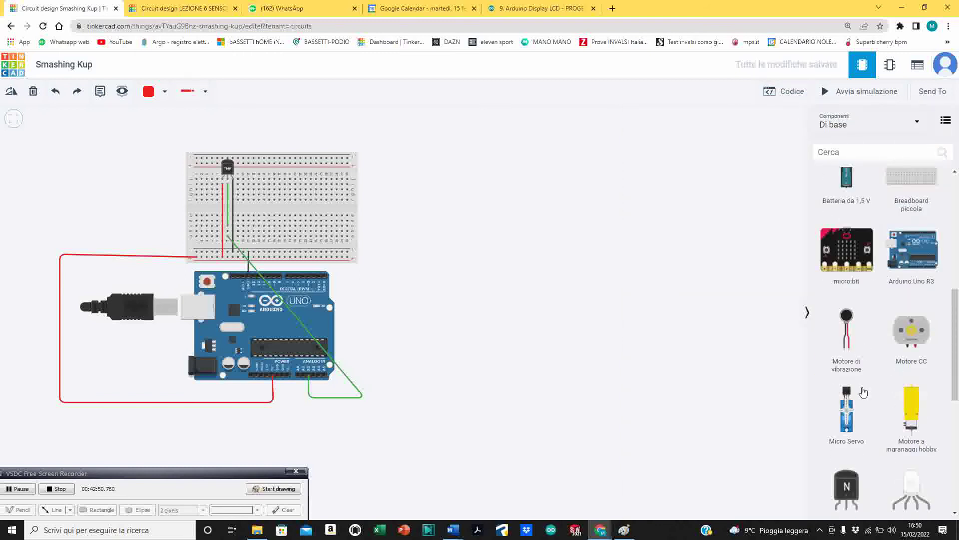
pyautogui.scroll(-3, 906, 327)
pyautogui.scroll(5, 907, 350)
pyautogui.scroll(-4, 909, 382)
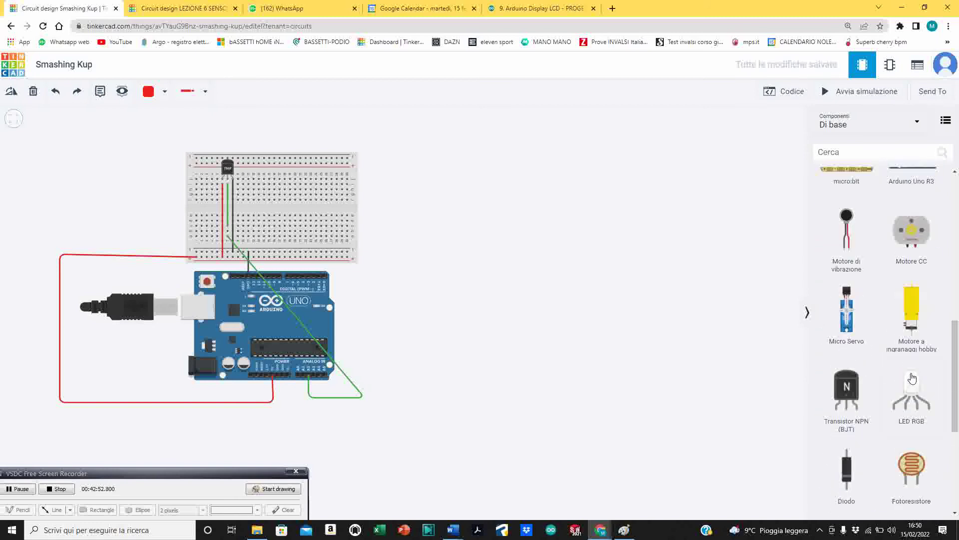
pyautogui.scroll(6, 912, 378)
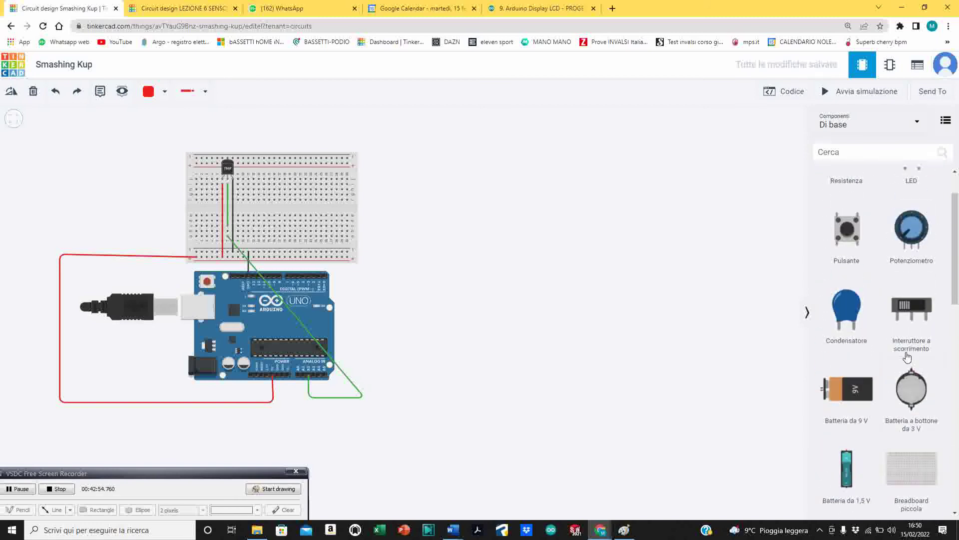
pyautogui.moveTo(916, 200); pyautogui.dragTo(429, 144)
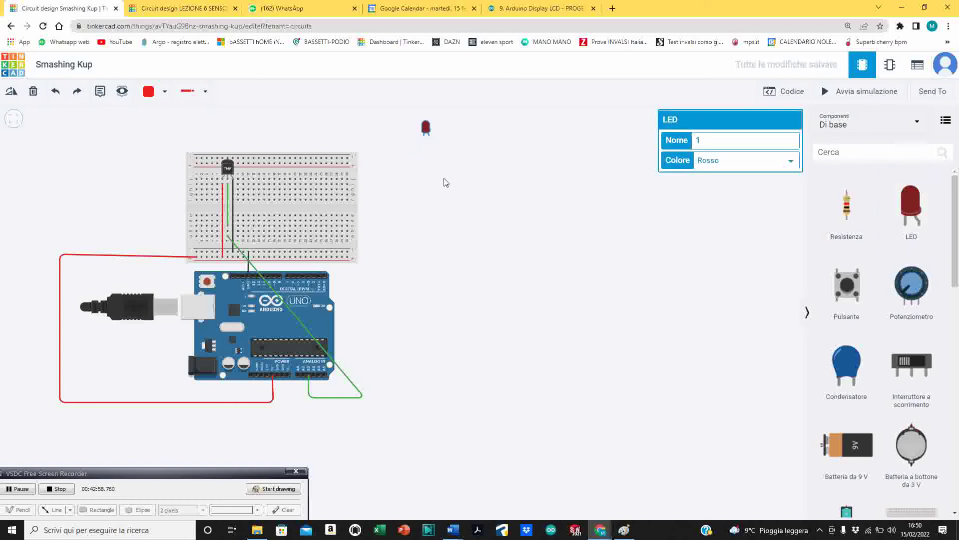
pyautogui.moveTo(426, 130); pyautogui.dragTo(269, 132)
pyautogui.moveTo(911, 205); pyautogui.dragTo(289, 142)
pyautogui.moveTo(912, 208); pyautogui.dragTo(305, 131)
# Place three vertical resistors side by side across the breadboard's central gap, below the LEDs
pyautogui.moveTo(850, 210); pyautogui.dragTo(269, 188)
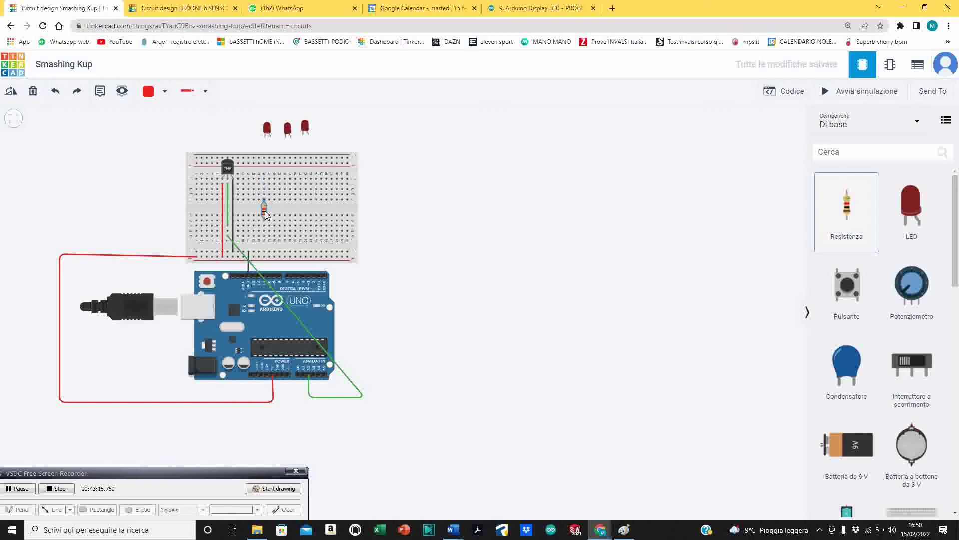
pyautogui.moveTo(265, 215); pyautogui.dragTo(265, 215)
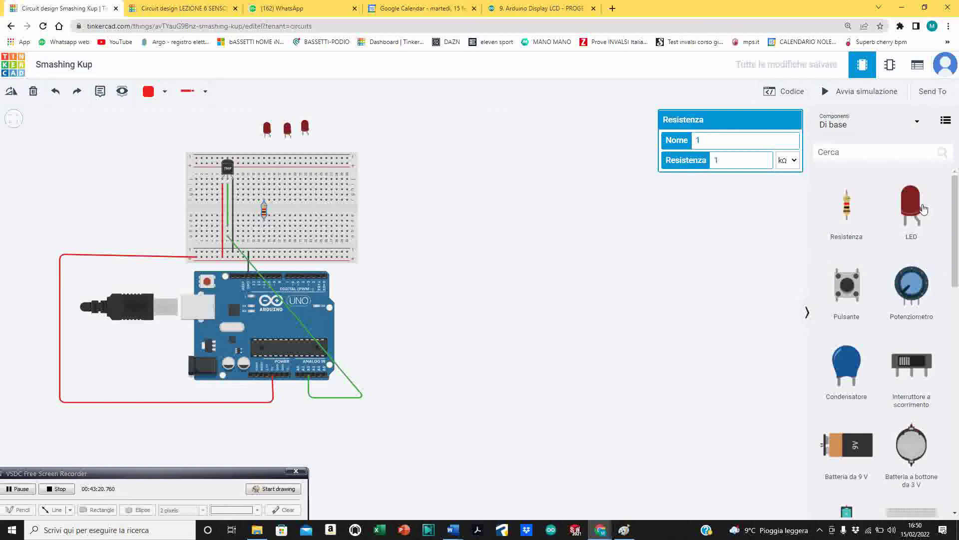
pyautogui.click(749, 235)
pyautogui.moveTo(749, 235); pyautogui.dragTo(287, 216)
pyautogui.moveTo(857, 208); pyautogui.dragTo(301, 213)
# Set the third and second resistors to 300 Ω each
pyautogui.click(786, 165)
pyautogui.click(781, 211)
pyautogui.click(705, 165)
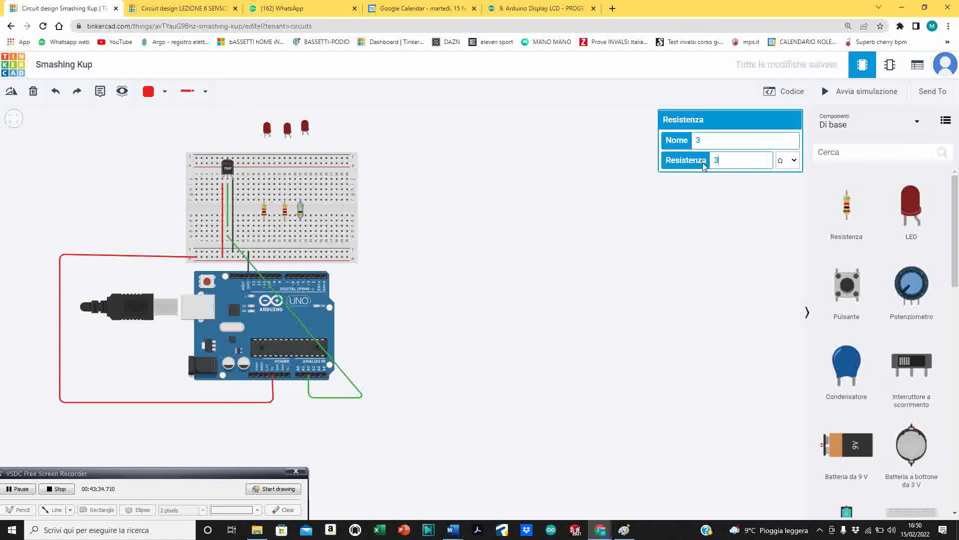
pyautogui.click(285, 210)
pyautogui.click(684, 167)
pyautogui.click(788, 160)
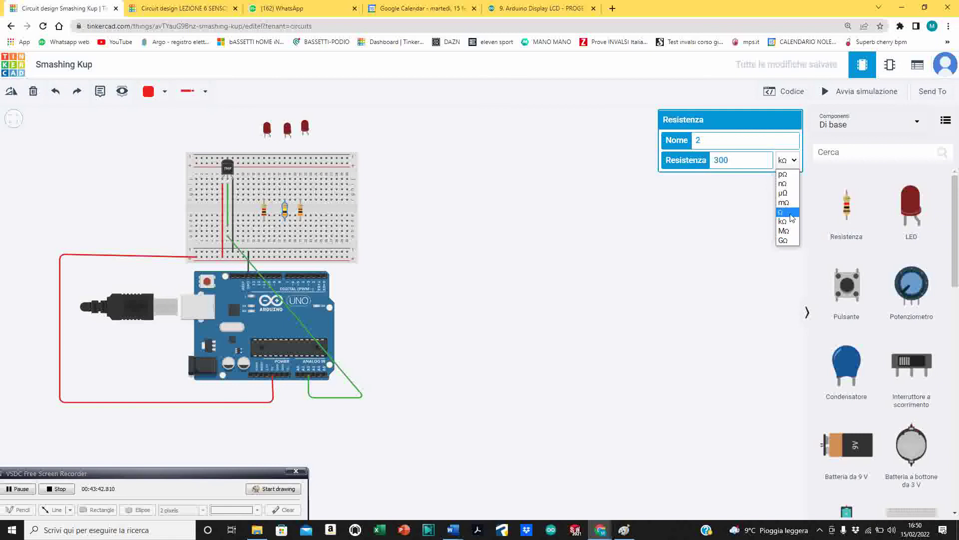
pyautogui.click(792, 220)
# Set the first resistor, nearest the TMP36, to 300 Ω and deselect it
pyautogui.click(265, 214)
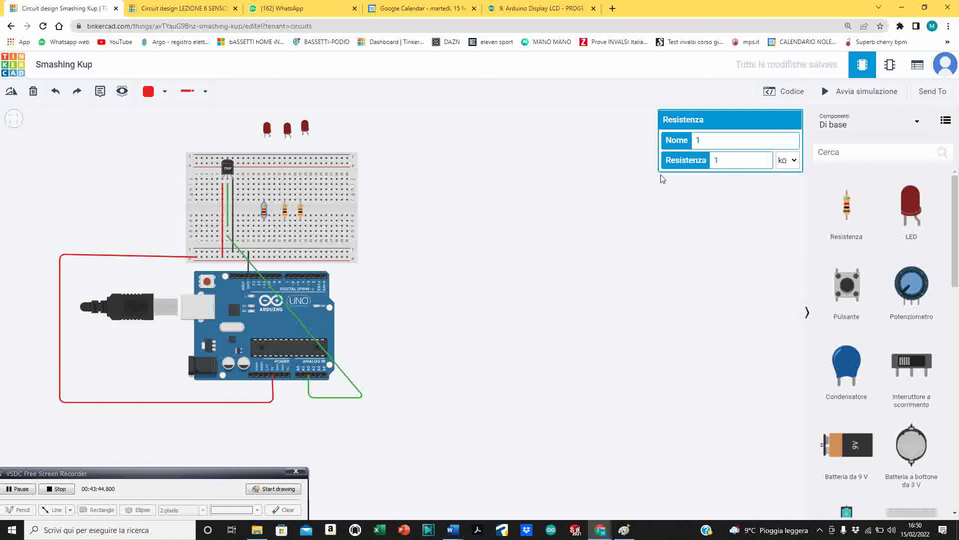
pyautogui.click(704, 165)
pyautogui.write('300')
pyautogui.click(792, 160)
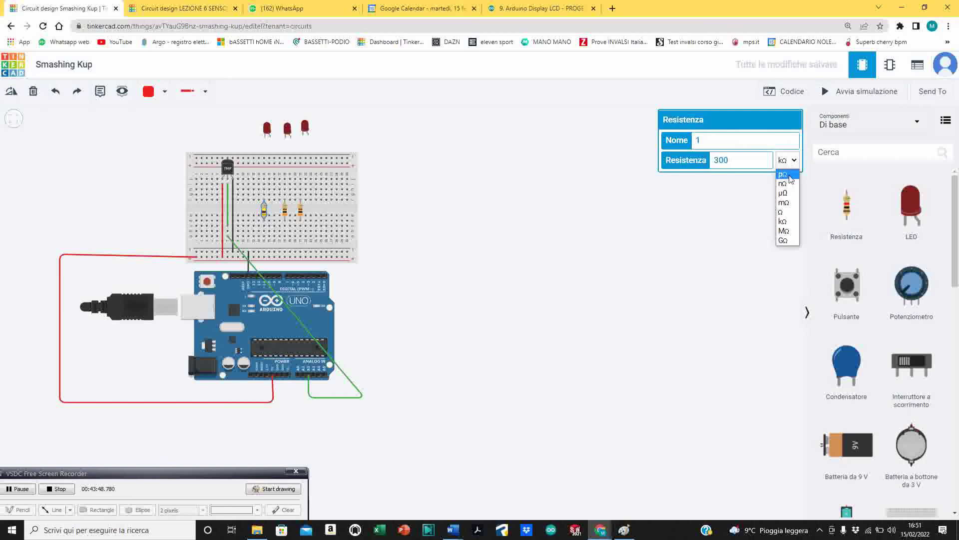
pyautogui.click(786, 214)
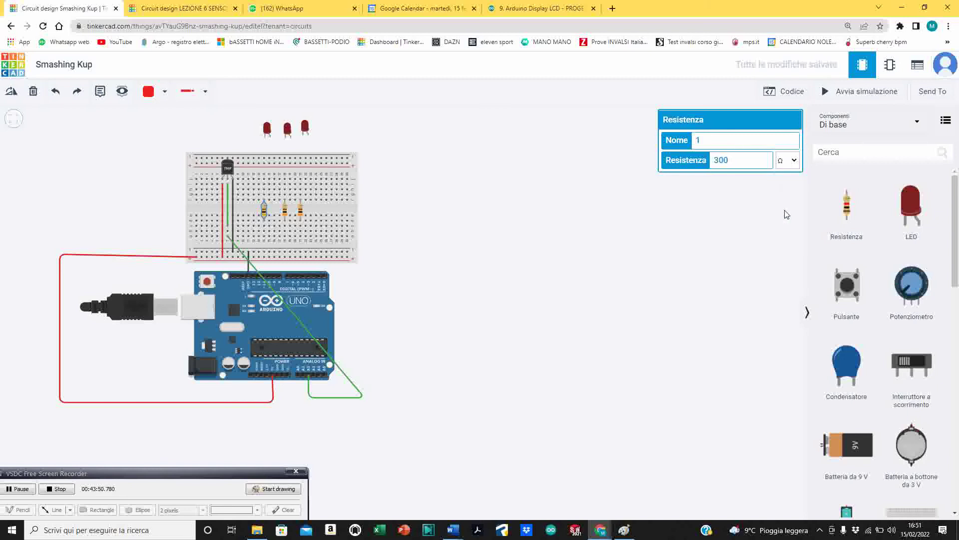
pyautogui.click(489, 216)
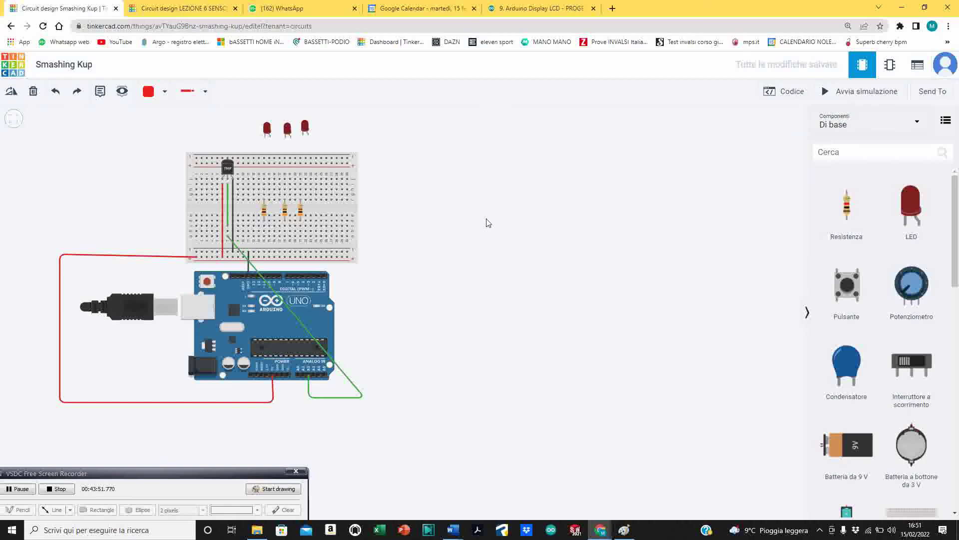
# Wire the first LED's cathode to the breadboard's lower negative rail and shift the first resistor toward the second, clear of the wire
pyautogui.click(266, 138)
pyautogui.click(260, 254)
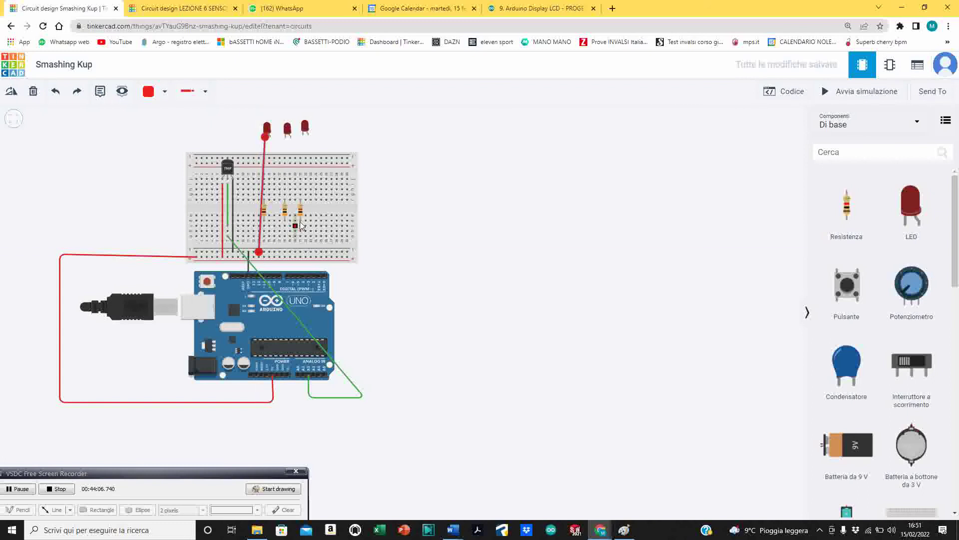
pyautogui.scroll(1, 289, 192)
pyautogui.scroll(1, 290, 192)
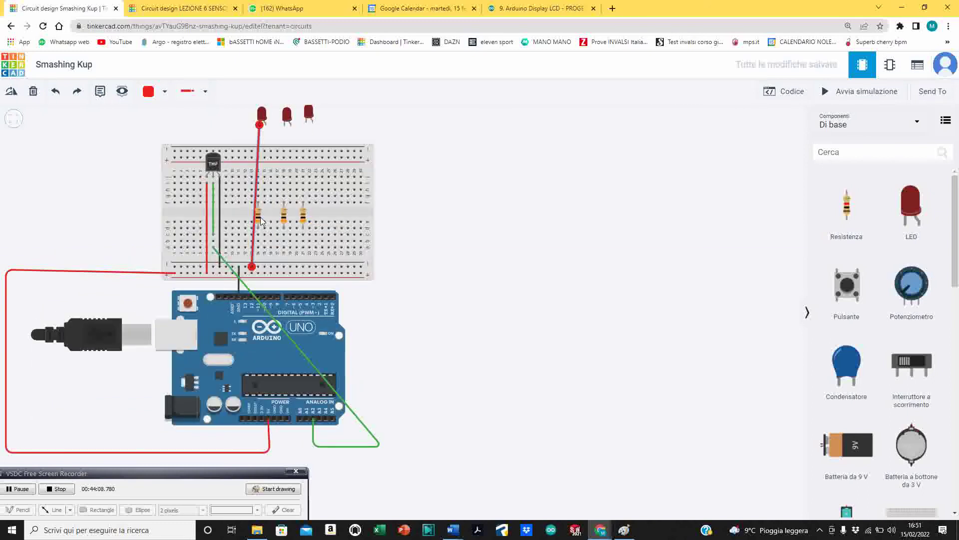
pyautogui.click(259, 220)
pyautogui.moveTo(259, 220); pyautogui.dragTo(271, 218)
# Wire the first LED's anode to the first resistor's upper terminal, and the resistor's lower terminal to Arduino pin 10
pyautogui.click(266, 124)
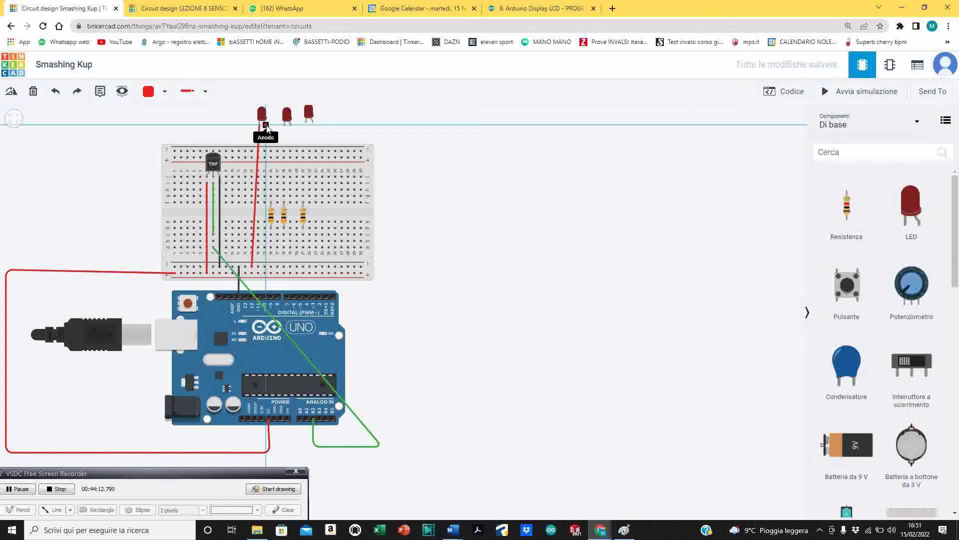
pyautogui.click(270, 203)
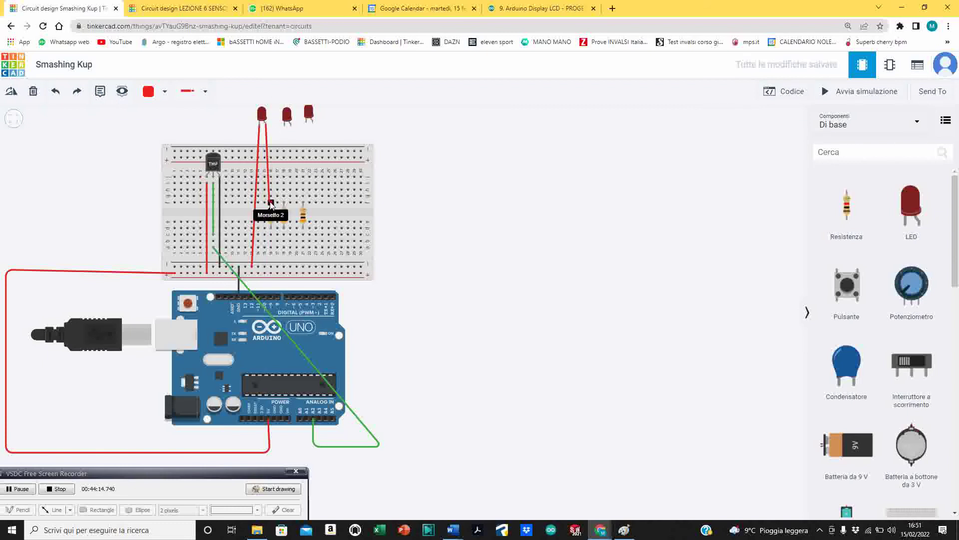
pyautogui.moveTo(271, 202)
pyautogui.mouseDown()
pyautogui.moveTo(284, 202)
pyautogui.moveTo(271, 202)
pyautogui.moveTo(266, 299)
pyautogui.mouseUp()
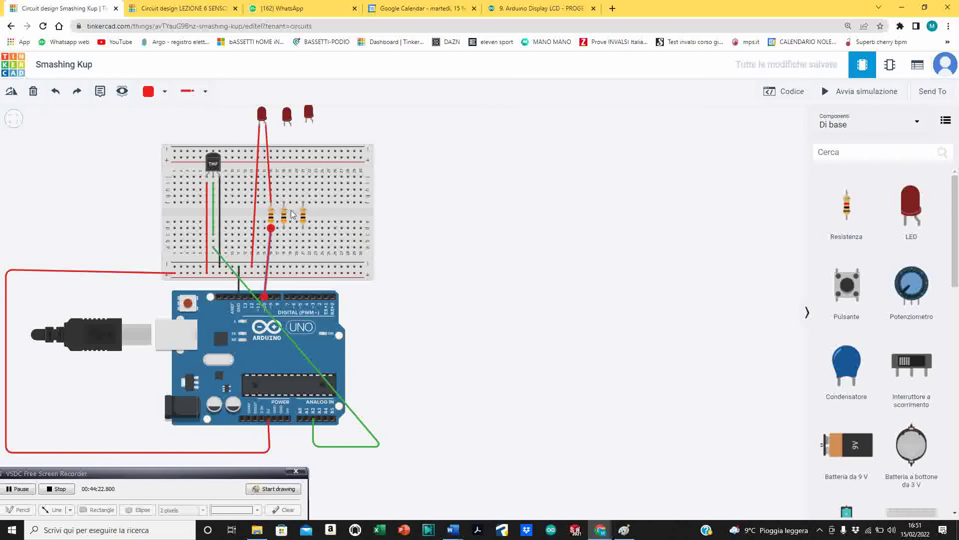
pyautogui.moveTo(285, 125); pyautogui.dragTo(283, 268)
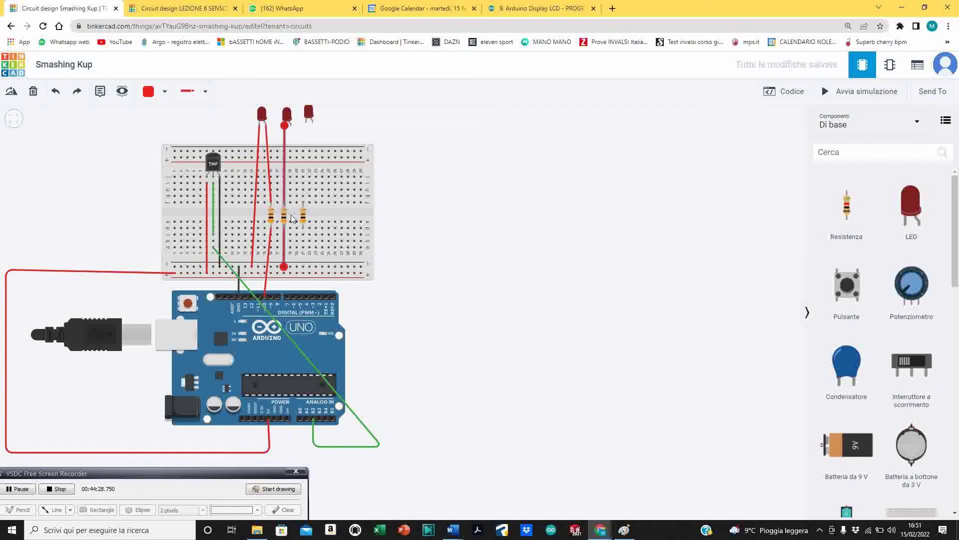
pyautogui.click(302, 215)
pyautogui.click(283, 242)
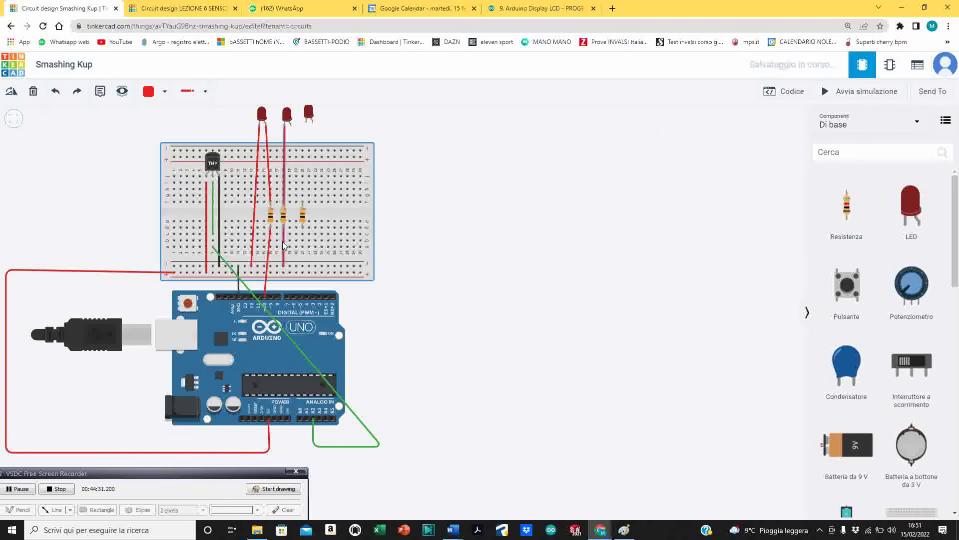
pyautogui.press('Delete')
# Shift the second resistor one column toward the third and wire the second LED's cathode to the breadboard's lower negative rail
pyautogui.click(286, 216)
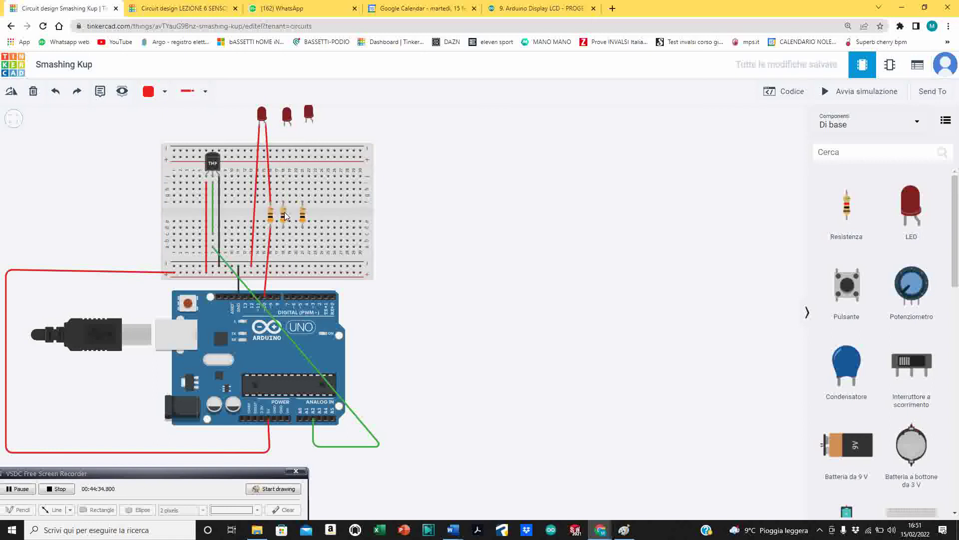
pyautogui.moveTo(288, 217); pyautogui.dragTo(295, 216)
pyautogui.click(286, 123)
pyautogui.click(276, 274)
pyautogui.click(278, 268)
# Wire the second LED's anode to the second resistor's upper terminal, and the resistor's lower terminal to Arduino pin 9
pyautogui.click(291, 121)
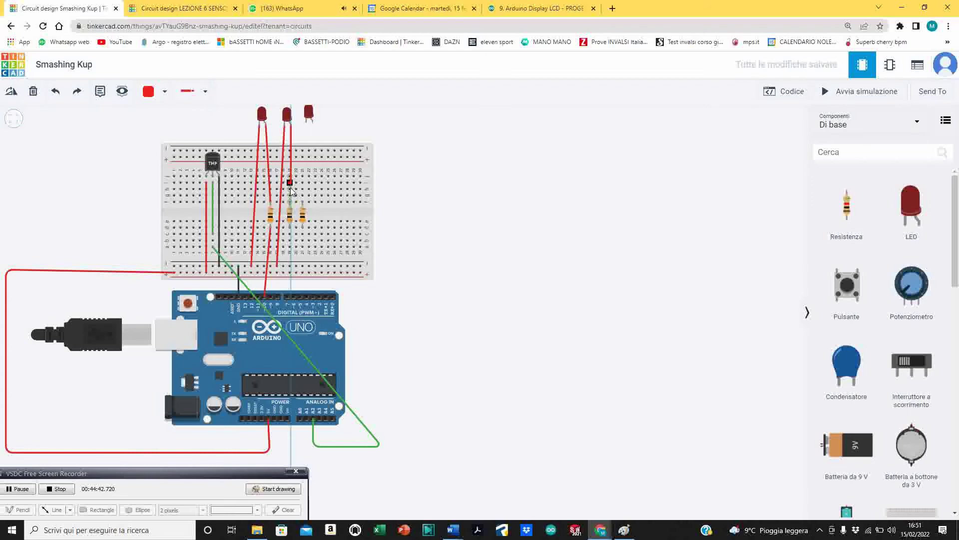
pyautogui.click(289, 202)
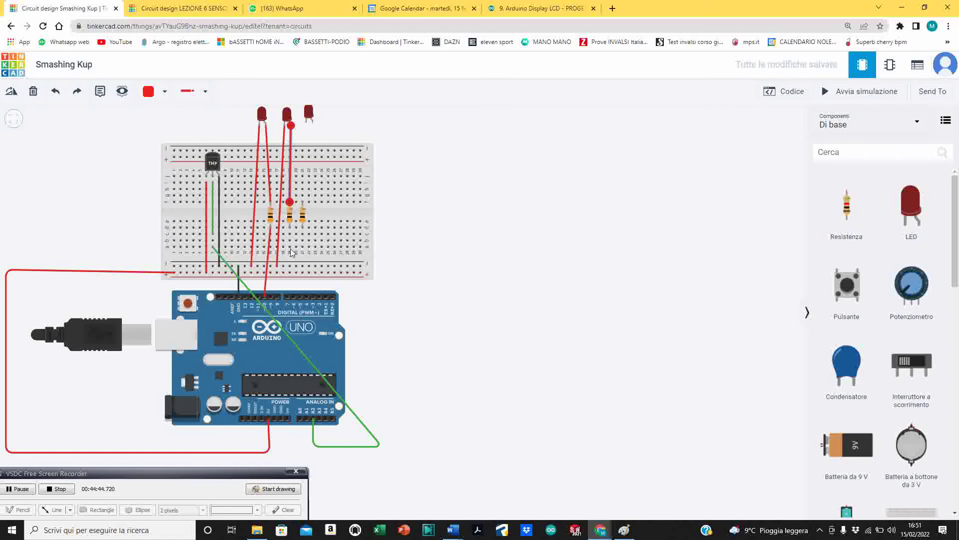
pyautogui.click(289, 228)
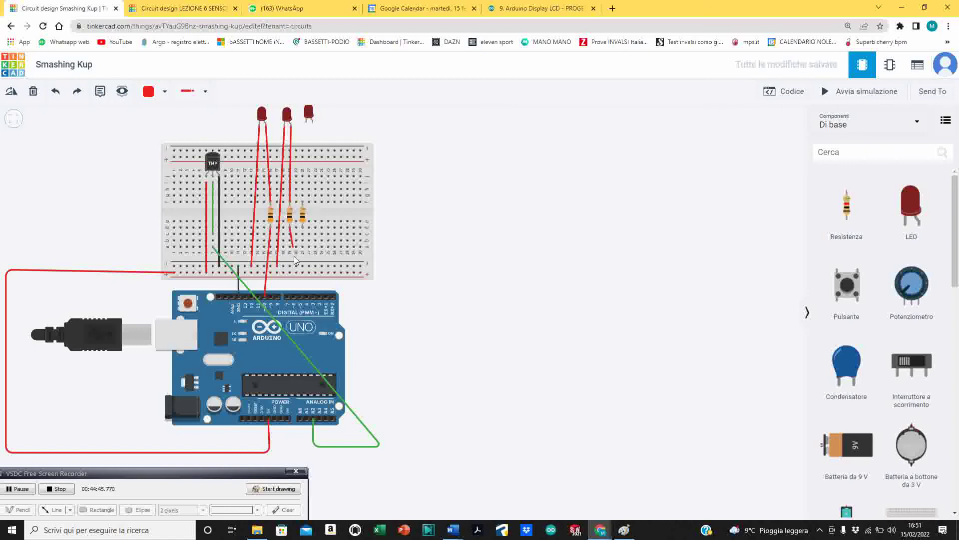
pyautogui.click(271, 294)
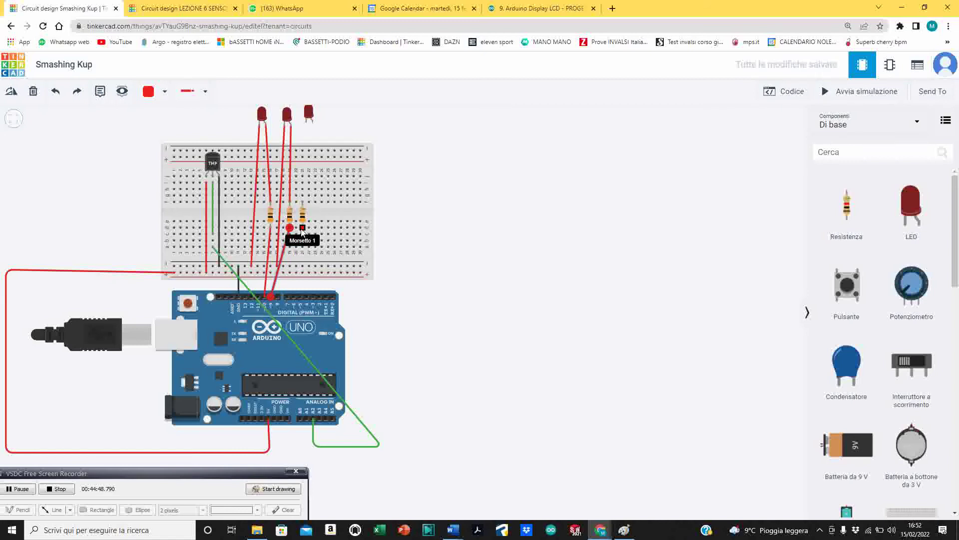
# Wire the third resistor's lower terminal to Arduino pin 8 and shift the resistor two columns away from the second one
pyautogui.click(301, 250)
pyautogui.click(278, 296)
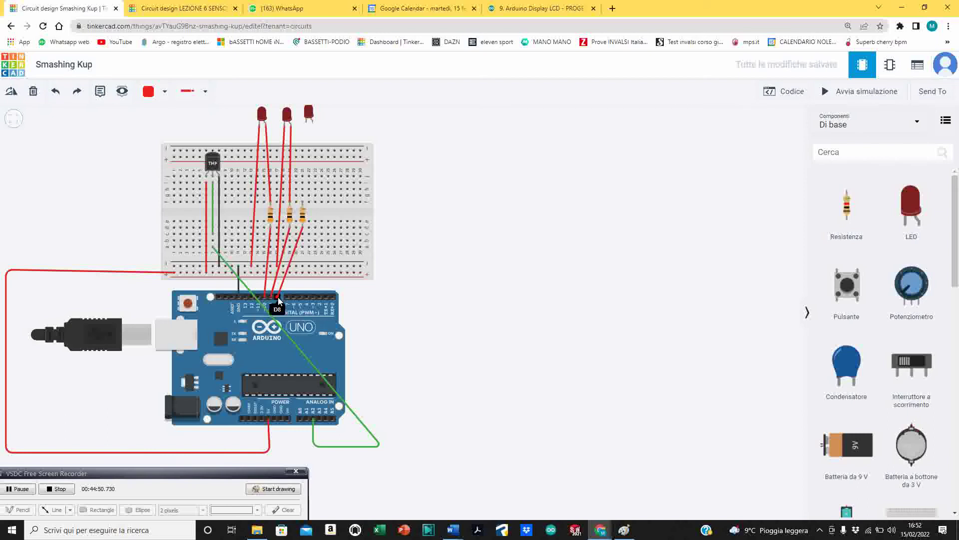
pyautogui.click(303, 214)
pyautogui.moveTo(303, 214); pyautogui.dragTo(313, 213)
# Wire the third LED's cathode to the breadboard's lower negative rail and its anode to the third resistor's upper terminal
pyautogui.click(309, 120)
pyautogui.click(298, 252)
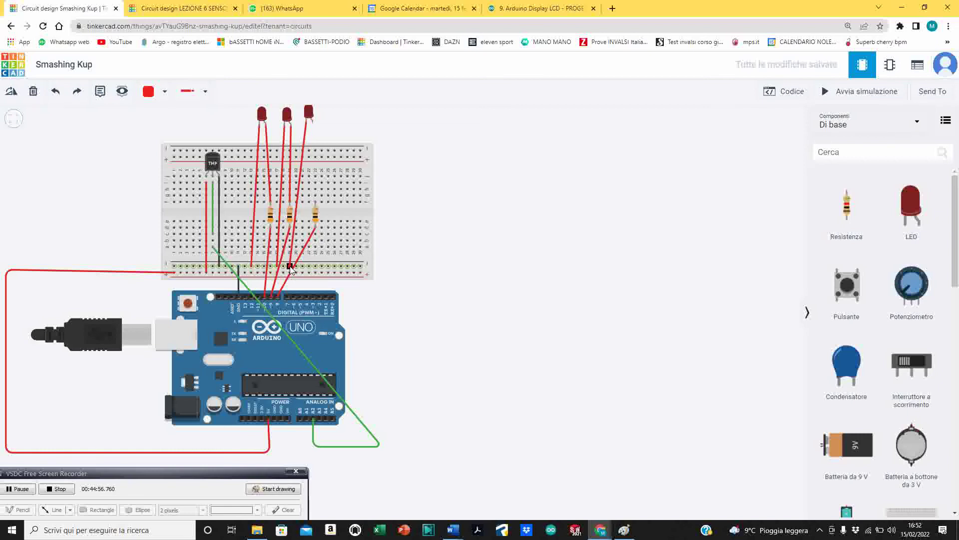
pyautogui.click(290, 266)
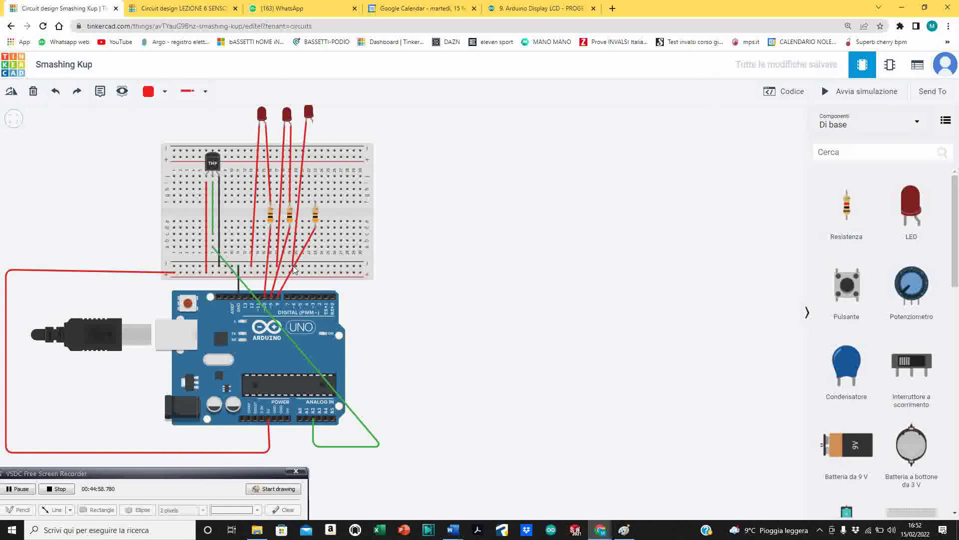
pyautogui.click(295, 253)
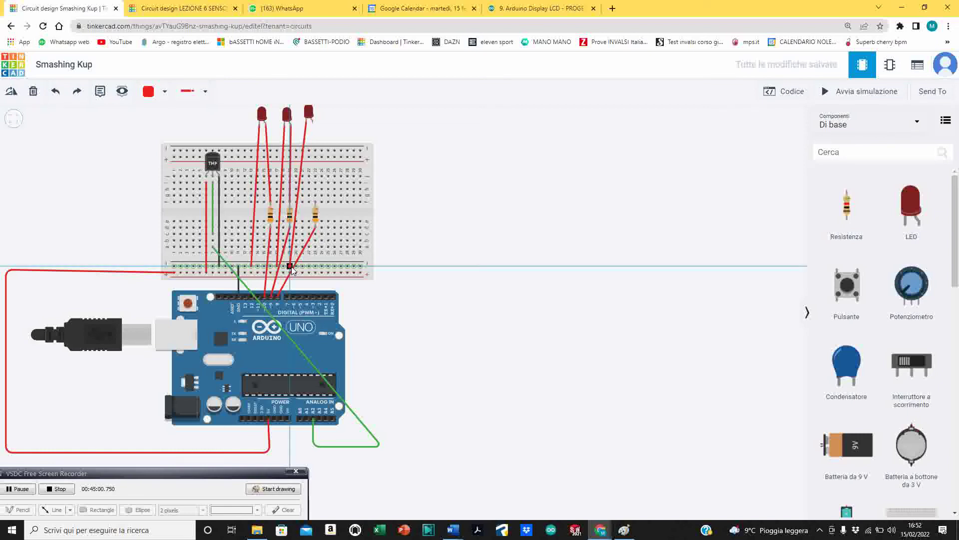
pyautogui.click(313, 121)
pyautogui.click(316, 201)
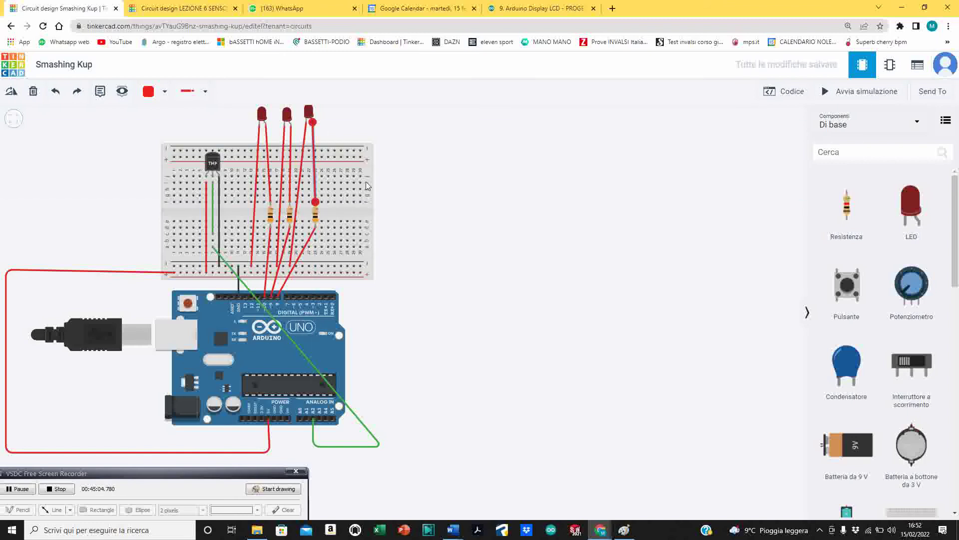
# Set the second LED's colour to Giallo and the third LED's to Blu, nudging the third LED slightly, and deselect it
pyautogui.click(263, 115)
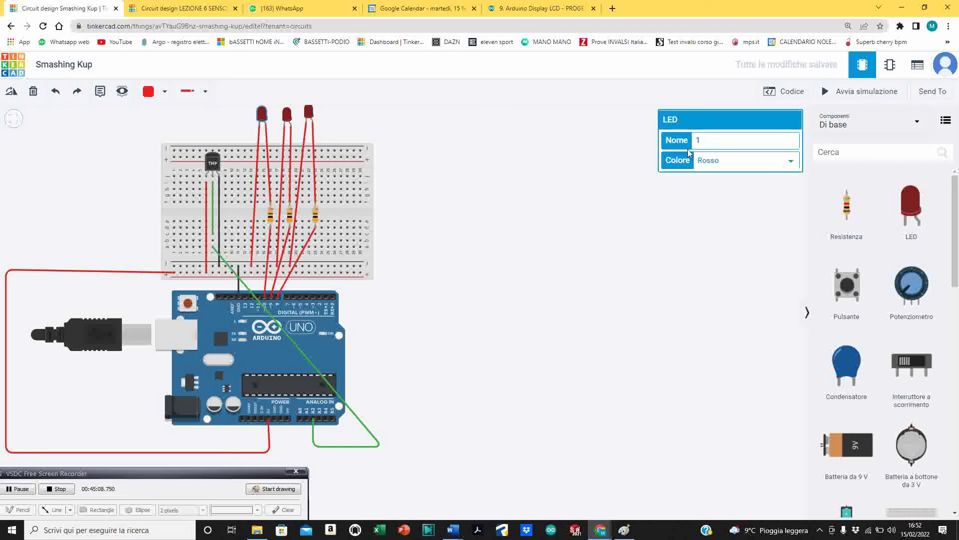
pyautogui.click(287, 116)
pyautogui.click(712, 166)
pyautogui.click(713, 190)
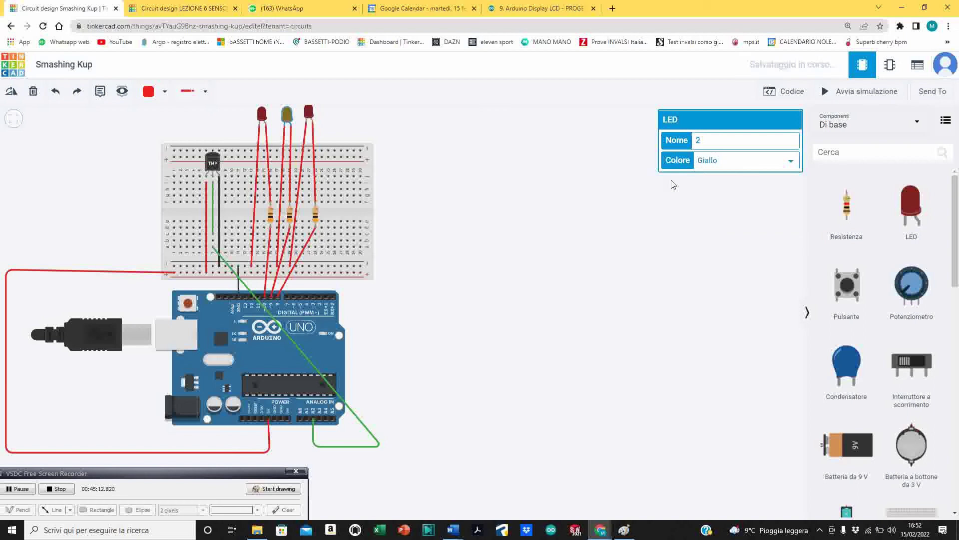
pyautogui.moveTo(308, 113); pyautogui.dragTo(311, 120)
pyautogui.click(712, 163)
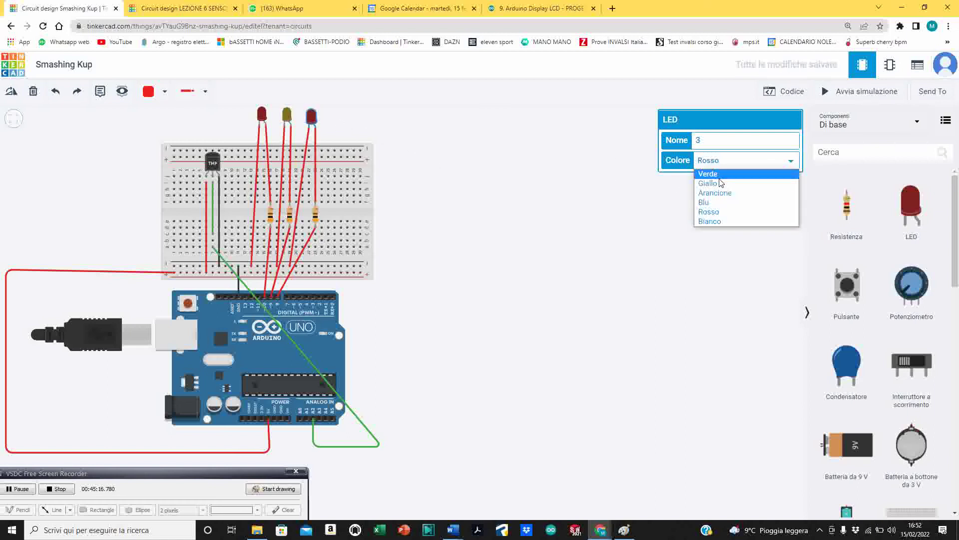
pyautogui.click(705, 203)
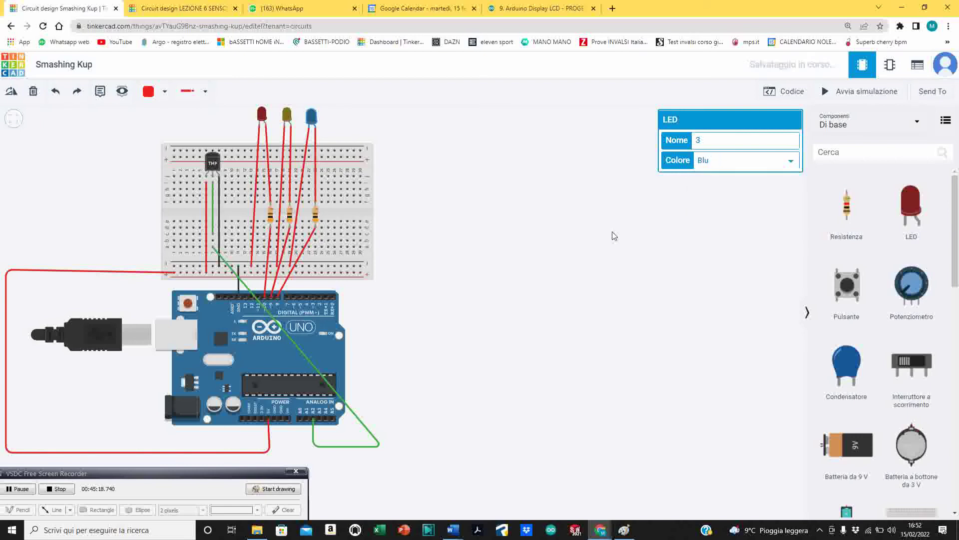
pyautogui.click(556, 249)
pyautogui.scroll(-1, 296, 185)
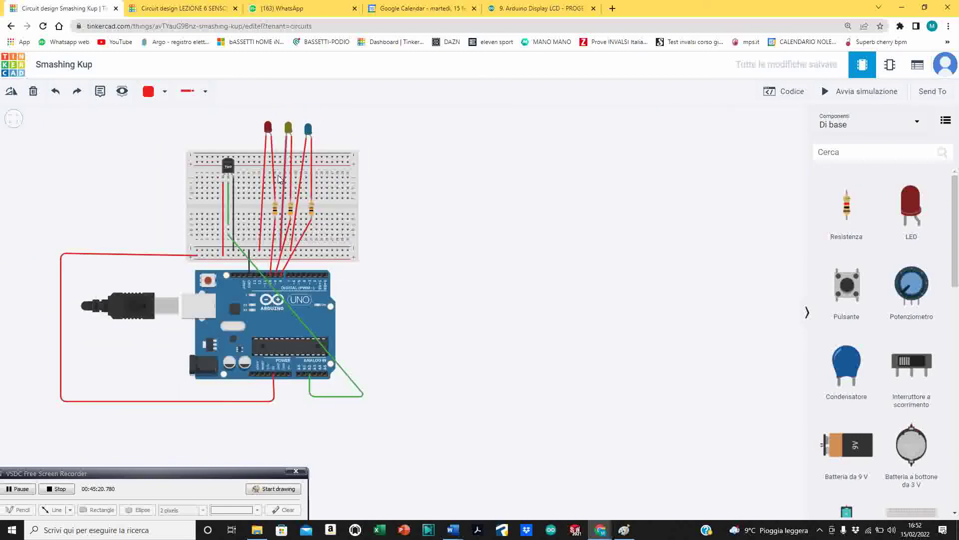
pyautogui.scroll(1, 220, 150)
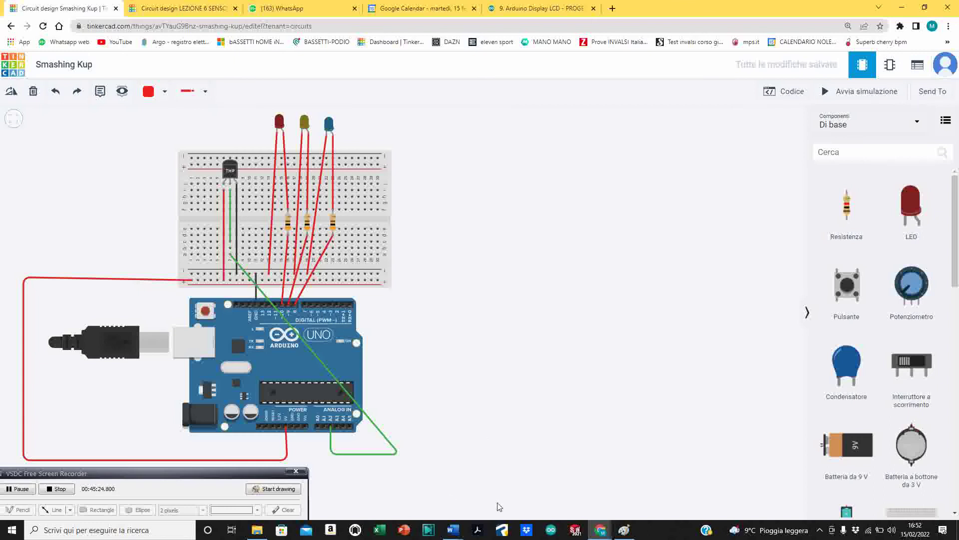
# Open the Arduino code and add "#define ledr 10" below the segnaletemp definition, leaving blank lines before the int variables
pyautogui.click(786, 92)
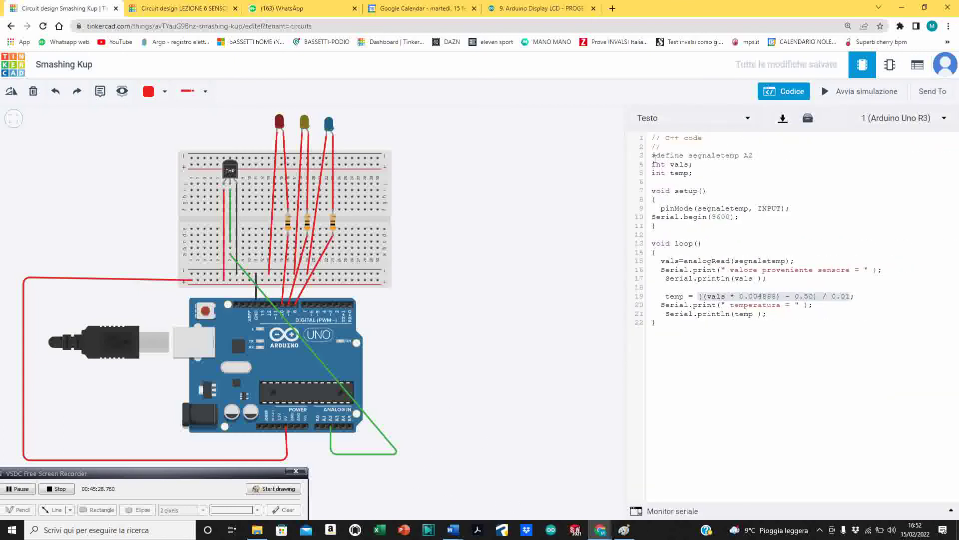
pyautogui.moveTo(652, 159); pyautogui.dragTo(789, 158)
pyautogui.hotkey('ctrl', 'c')
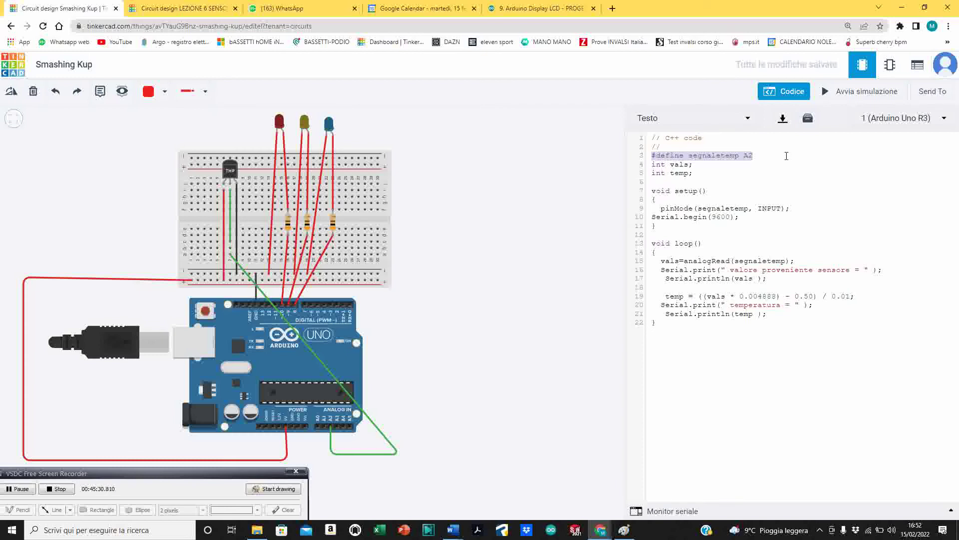
pyautogui.click(775, 157)
pyautogui.press('Return')
pyautogui.press('Return')
pyautogui.press('Return')
pyautogui.press('Return')
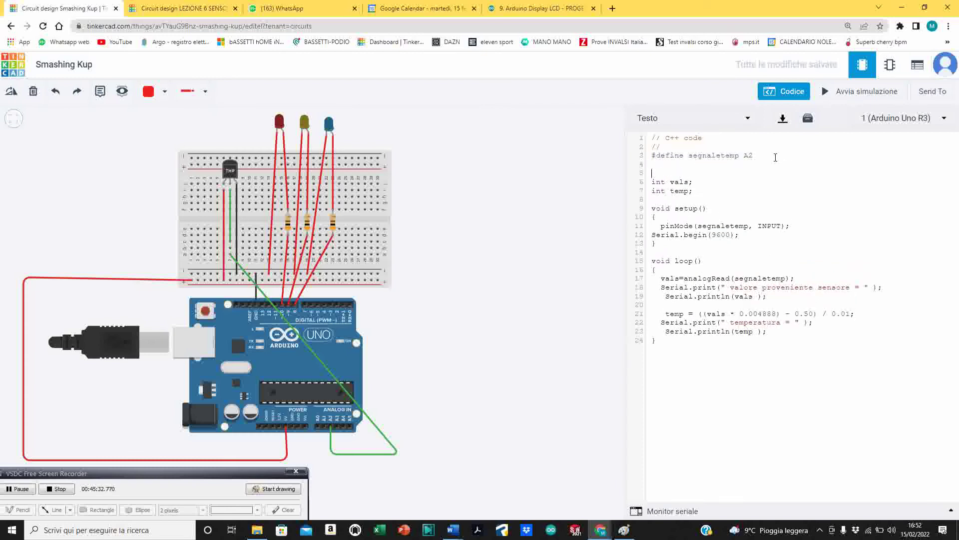
pyautogui.hotkey('ctrl', 'v')
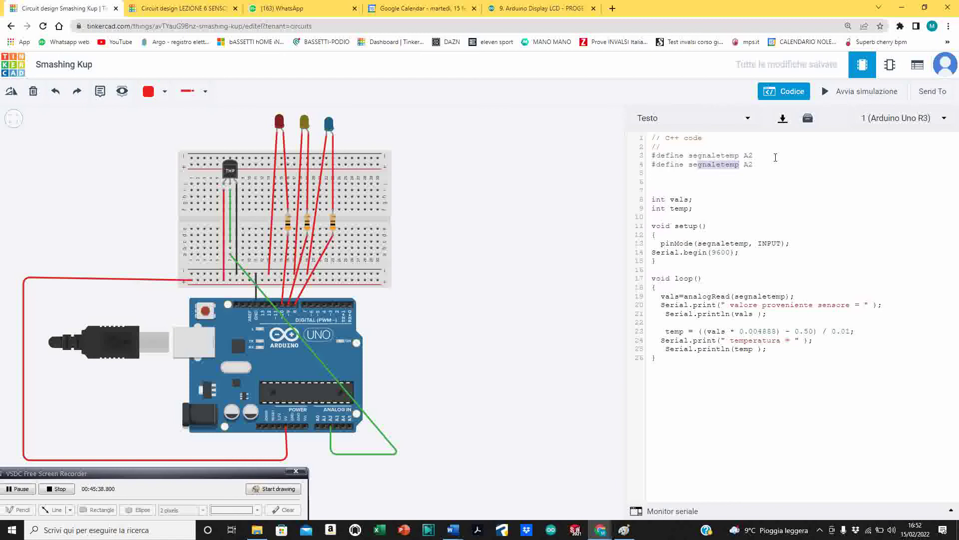
pyautogui.write('ledr')
pyautogui.moveTo(711, 169); pyautogui.dragTo(721, 167)
pyautogui.write('10')
# Duplicate the ledr definition on the following line and change the copy to "#define ledg 9"
pyautogui.press('Home')
pyautogui.hotkey('shift', 'Right')
pyautogui.hotkey('shift', 'Right')
pyautogui.hotkey('shift', 'Right')
pyautogui.hotkey('shift', 'Right')
pyautogui.hotkey('shift', 'Right')
pyautogui.hotkey('shift', 'Right')
pyautogui.hotkey('shift', 'Right')
pyautogui.hotkey('shift', 'Right')
pyautogui.hotkey('shift', 'Right')
pyautogui.hotkey('shift', 'Right')
pyautogui.hotkey('shift', 'Right')
pyautogui.hotkey('shift', 'Right')
pyautogui.hotkey('shift', 'Right')
pyautogui.hotkey('shift', 'Right')
pyautogui.hotkey('shift', 'Right')
pyautogui.hotkey('ctrl', 'c')
pyautogui.click(656, 174)
pyautogui.hotkey('ctrl', 'v')
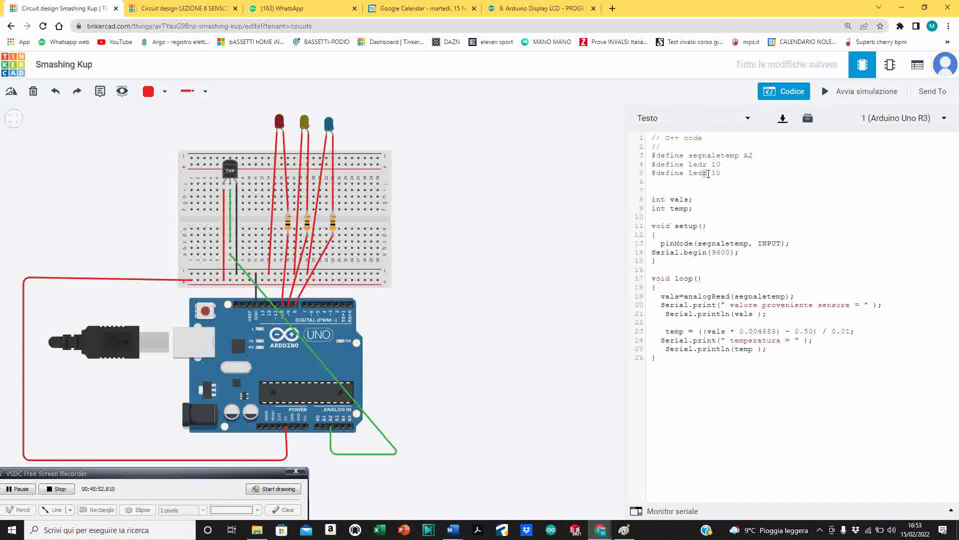
pyautogui.write('g')
pyautogui.moveTo(712, 175); pyautogui.dragTo(722, 175)
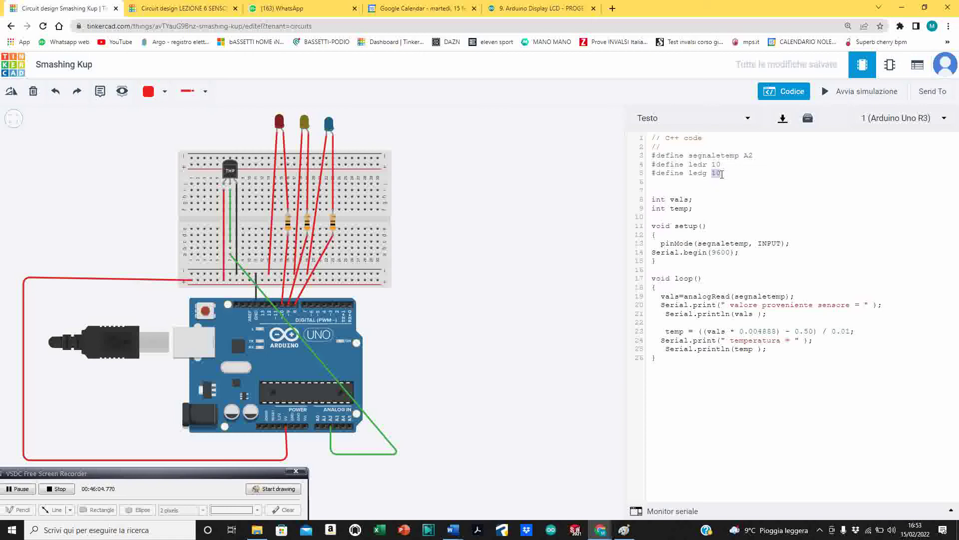
pyautogui.write('9')
# Duplicate the ledg definition on the following line and change the copy to "#define ledb 8"
pyautogui.moveTo(653, 173); pyautogui.dragTo(720, 173)
pyautogui.hotkey('ctrl', 'c')
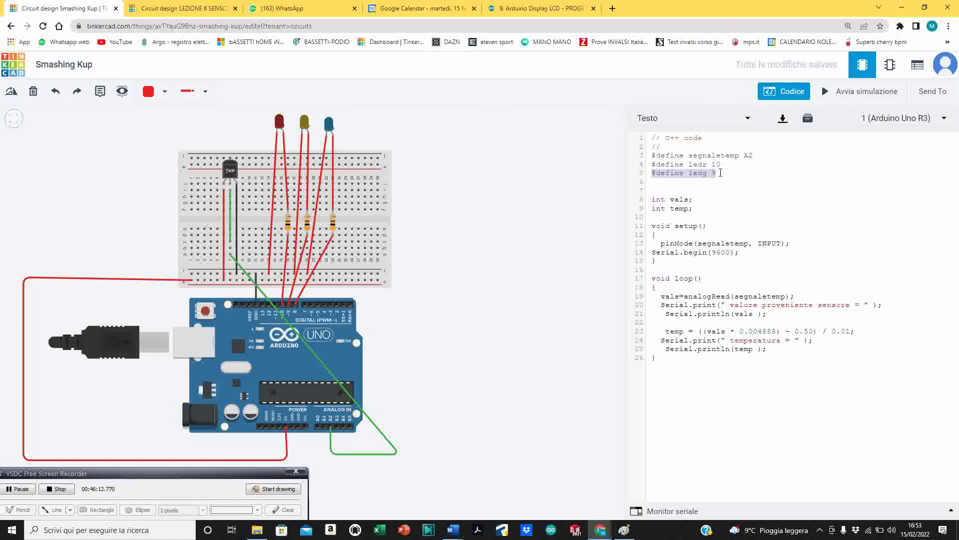
pyautogui.click(665, 186)
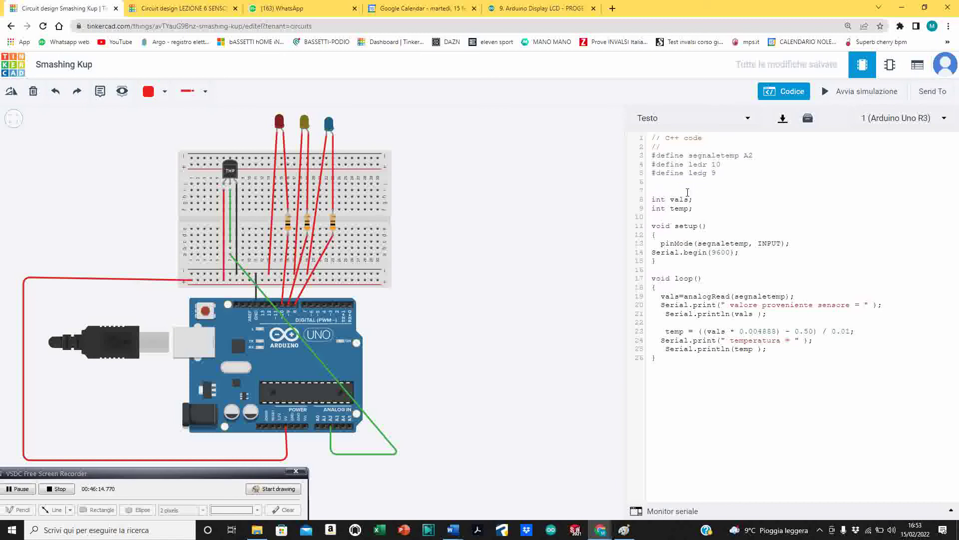
pyautogui.hotkey('ctrl', 'v')
pyautogui.moveTo(704, 183); pyautogui.dragTo(716, 183)
pyautogui.write('b 8')
# Duplicate the segnaletemp pinMode line in setup() and change the copy to "pinMode(ledr, OUTPUT);"
pyautogui.moveTo(660, 244); pyautogui.dragTo(789, 244)
pyautogui.hotkey('ctrl', 'c')
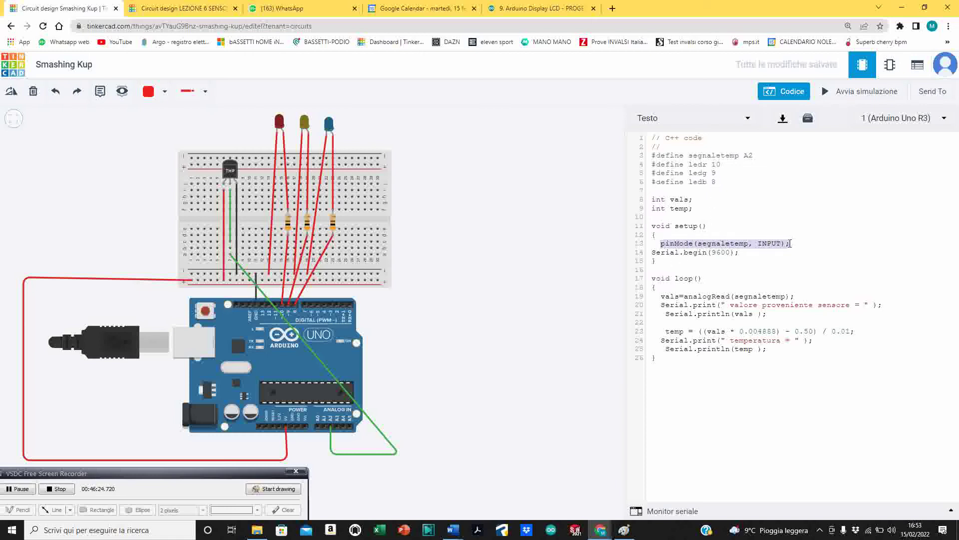
pyautogui.click(793, 243)
pyautogui.press('Return')
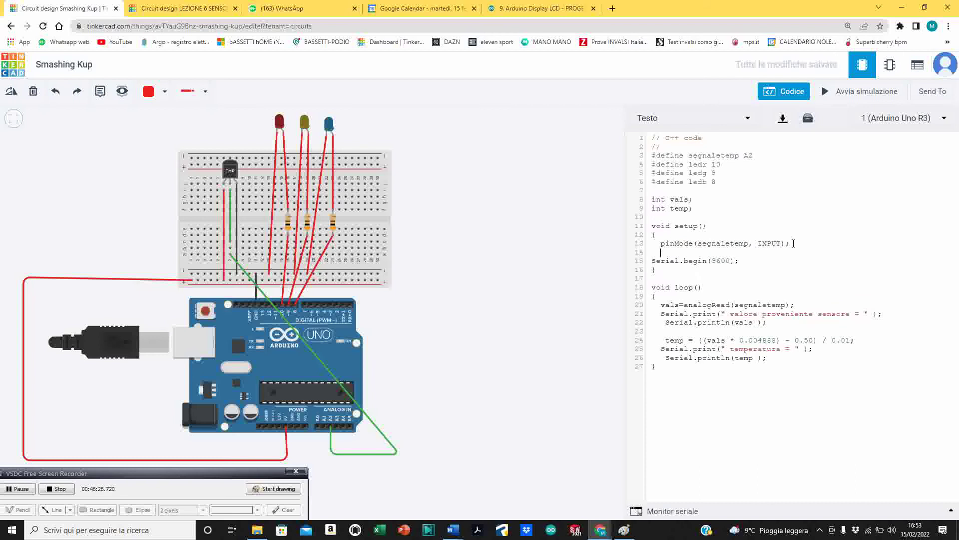
pyautogui.hotkey('ctrl', 'v')
pyautogui.moveTo(698, 252); pyautogui.dragTo(746, 255)
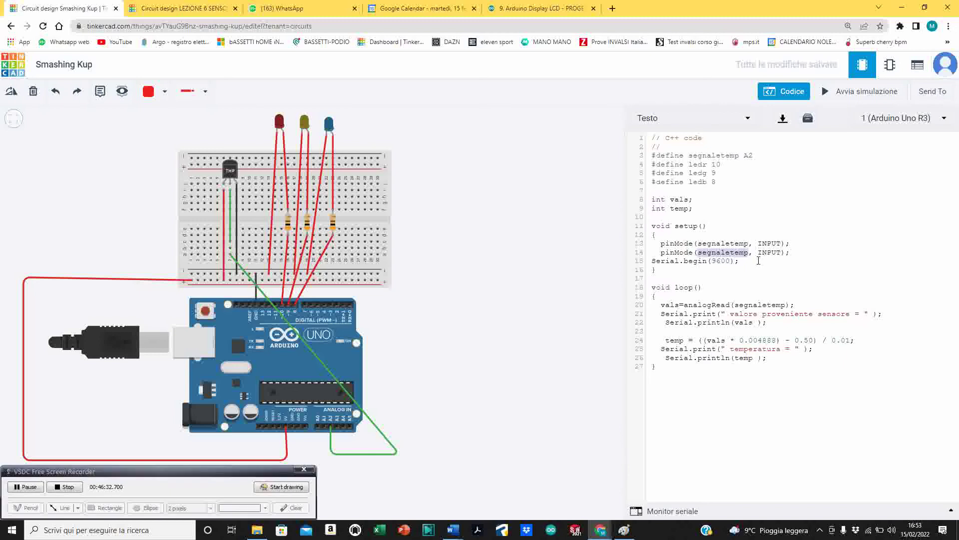
pyautogui.write('l')
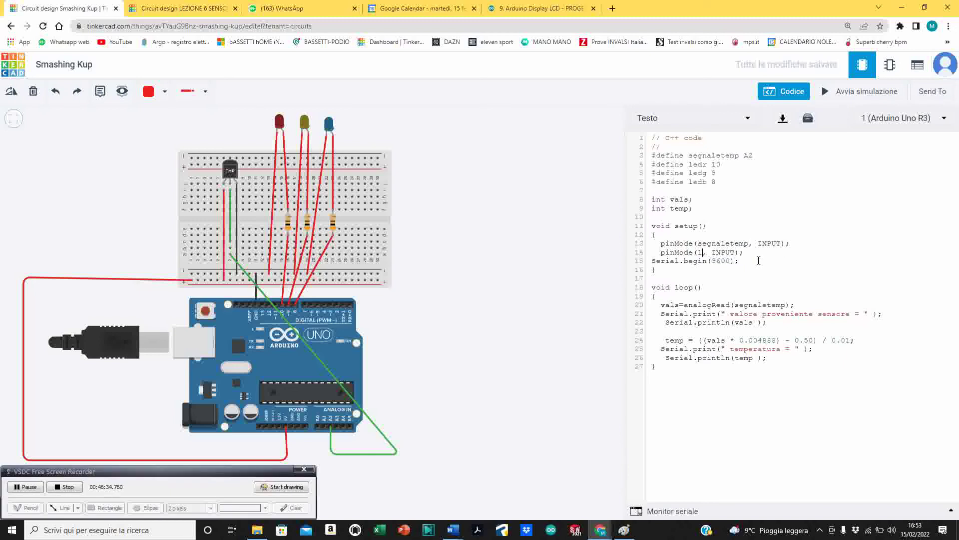
pyautogui.write('edr')
pyautogui.moveTo(732, 253); pyautogui.dragTo(735, 253)
pyautogui.write('OUT')
# Duplicate the ledr pinMode line twice and change the copies to configure ledg and ledb as OUTPUT
pyautogui.moveTo(661, 254); pyautogui.dragTo(764, 258)
pyautogui.hotkey('ctrl', 'c')
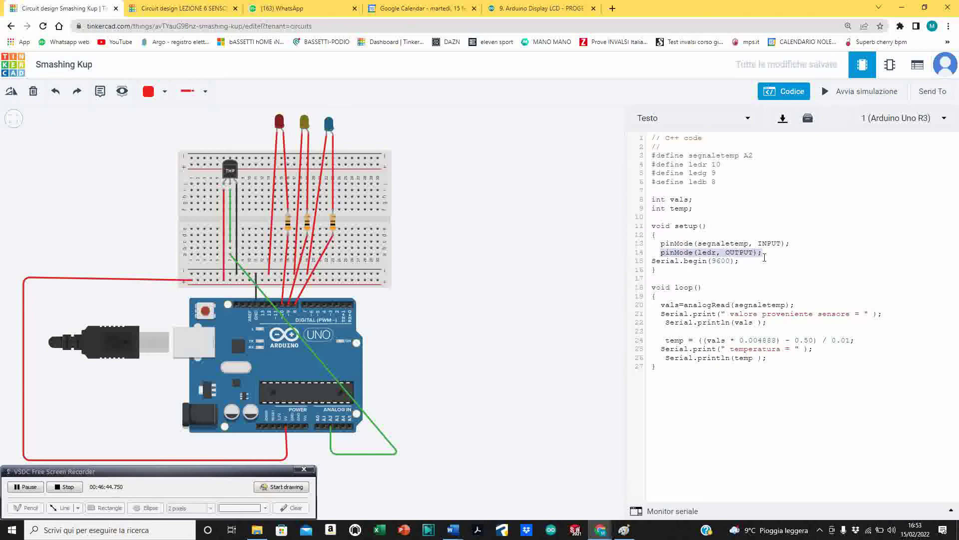
pyautogui.click(773, 256)
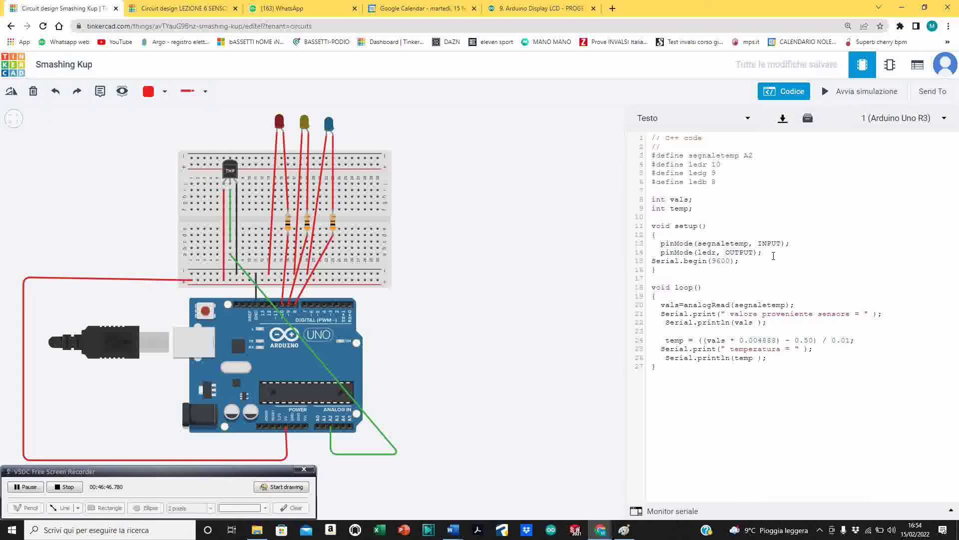
pyautogui.press('Return')
pyautogui.hotkey('ctrl', 'v')
pyautogui.press('Return')
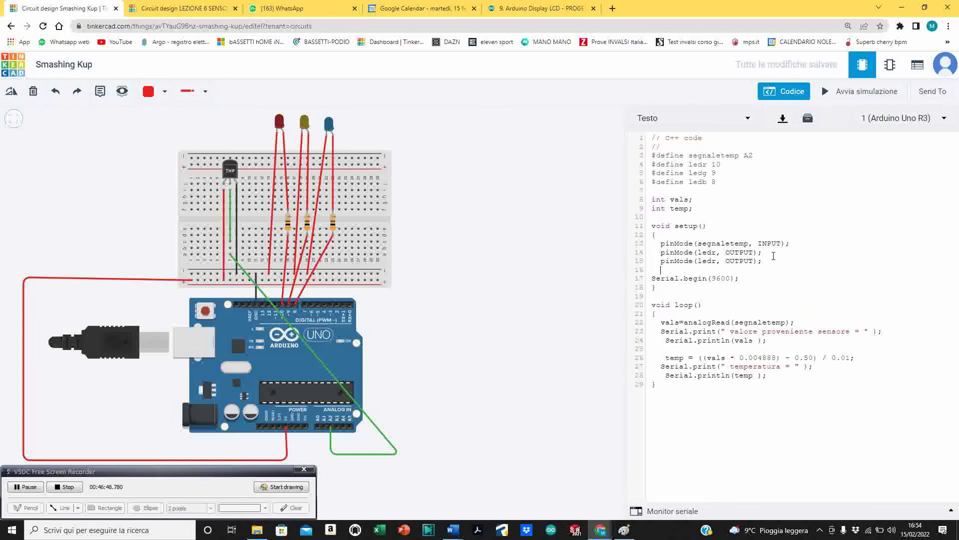
pyautogui.hotkey('ctrl', 'v')
pyautogui.click(715, 261)
pyautogui.press('BackSpace')
pyautogui.write('g')
pyautogui.click(715, 270)
pyautogui.press('BackSpace')
pyautogui.write('b')
# Insert blank lines at the end of loop() and create an if block with the condition "temp<10 || temp==10" and its braces
pyautogui.click(653, 384)
pyautogui.press('Return')
pyautogui.press('Return')
pyautogui.press('Return')
pyautogui.press('Return')
pyautogui.press('Return')
pyautogui.press('Return')
pyautogui.press('Return')
pyautogui.press('Up')
pyautogui.press('Up')
pyautogui.press('Up')
pyautogui.press('Up')
pyautogui.press('Up')
pyautogui.press('Up')
pyautogui.press('Up')
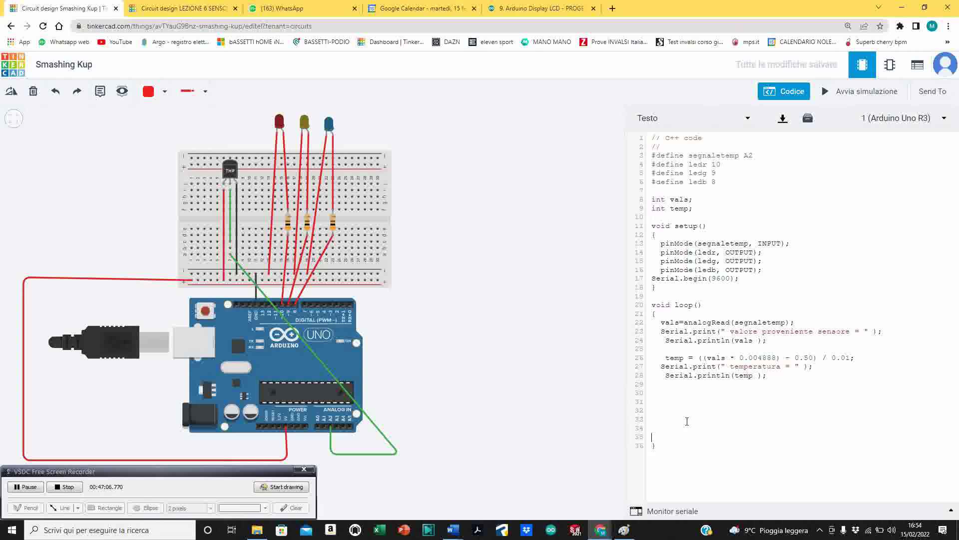
pyautogui.write('if(temp<10 || temp==10')
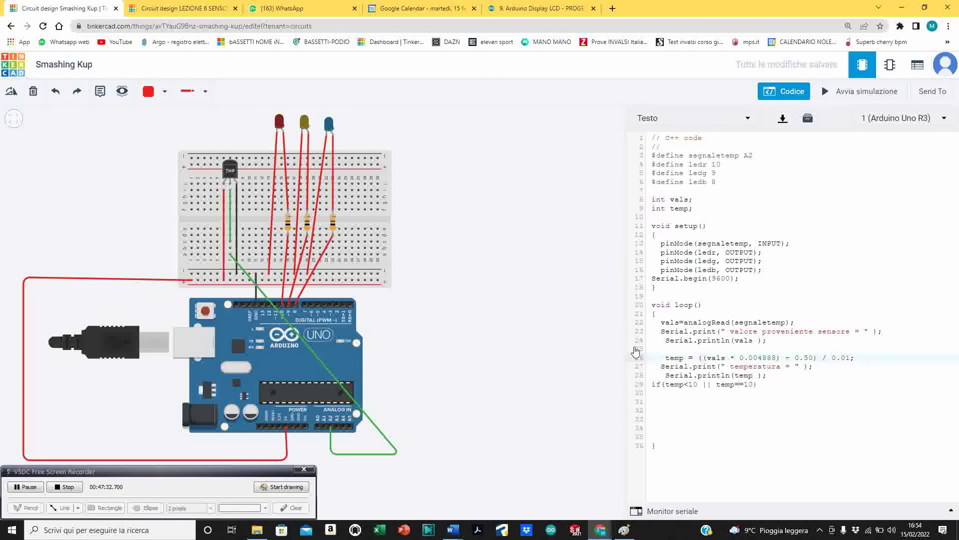
pyautogui.click(655, 314)
pyautogui.click(768, 383)
pyautogui.write('{')
pyautogui.click(654, 446)
pyautogui.click(655, 410)
pyautogui.write('}')
# Write "digitalWrite (ledb,HIGH);" inside the if block
pyautogui.press('Up')
pyautogui.press('Up')
pyautogui.write('dig')
pyautogui.write('italWr')
pyautogui.write('ite (le')
pyautogui.write('dr')
pyautogui.press('BackSpace')
pyautogui.write('b,HIGH')
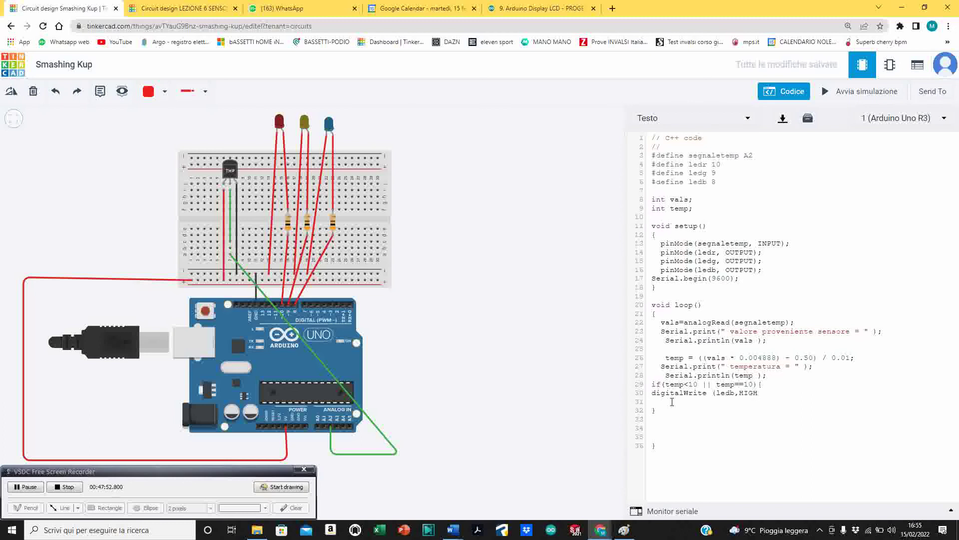
pyautogui.write(');')
# Duplicate the "digitalWrite (ledb,HIGH);" line twice inside the if block
pyautogui.moveTo(652, 393); pyautogui.dragTo(771, 394)
pyautogui.hotkey('ctrl', 'c')
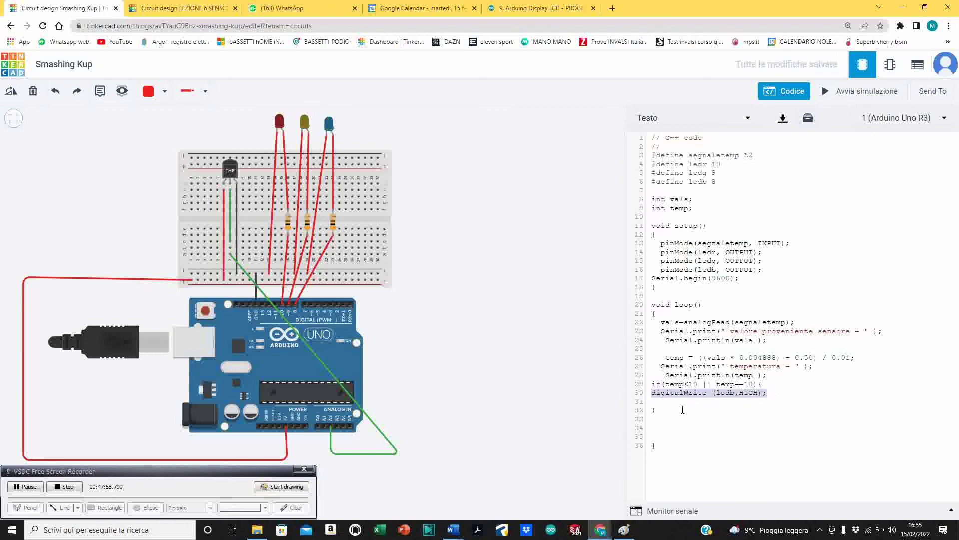
pyautogui.click(661, 403)
pyautogui.hotkey('ctrl', 'v')
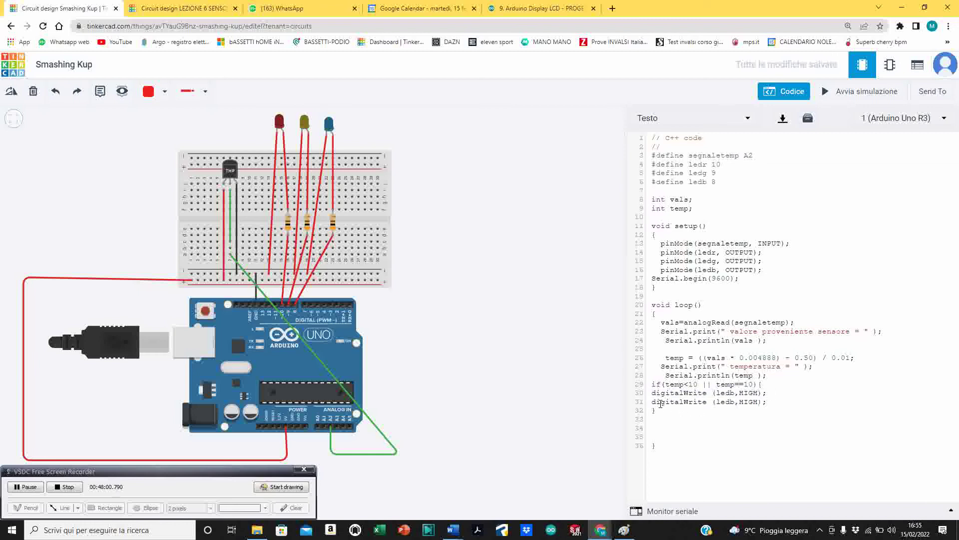
pyautogui.hotkey('ctrl', 'v')
# Change the two copied lines to "digitalWrite (ledg,LOW);" and "digitalWrite (ledr,LOW);"
pyautogui.click(733, 401)
pyautogui.press('BackSpace')
pyautogui.write('g')
pyautogui.click(742, 411)
pyautogui.press('BackSpace')
pyautogui.write('r')
pyautogui.moveTo(740, 401); pyautogui.dragTo(761, 401)
pyautogui.write('LOW')
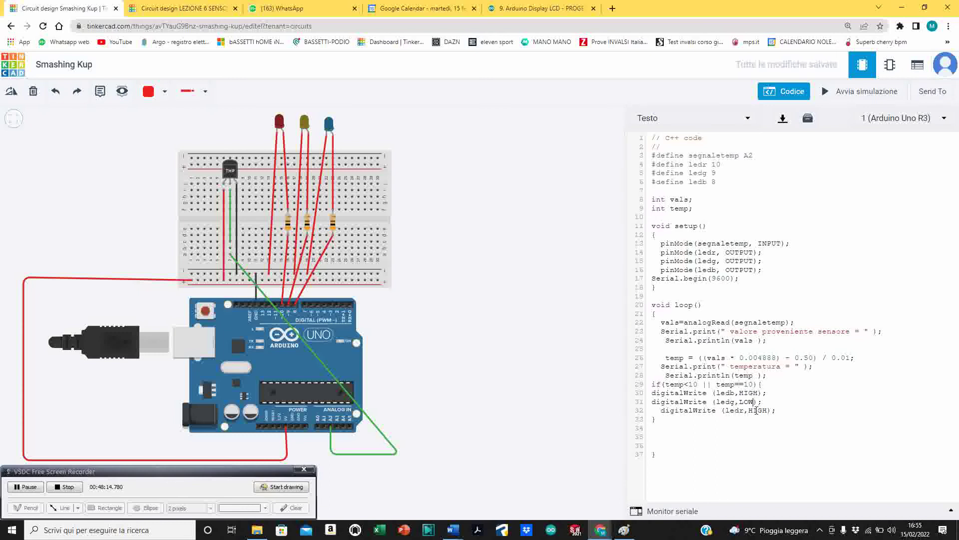
pyautogui.moveTo(748, 410); pyautogui.dragTo(767, 413)
pyautogui.write('LOW')
# Duplicate the whole if block below itself and change the copy's condition to "temp<20 & temp>10"
pyautogui.moveTo(651, 383); pyautogui.dragTo(717, 422)
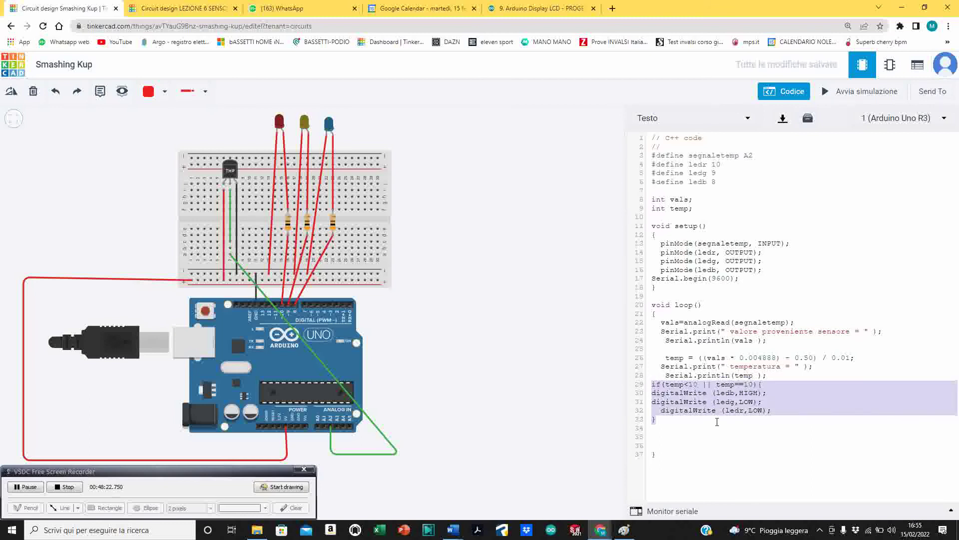
pyautogui.click(657, 429)
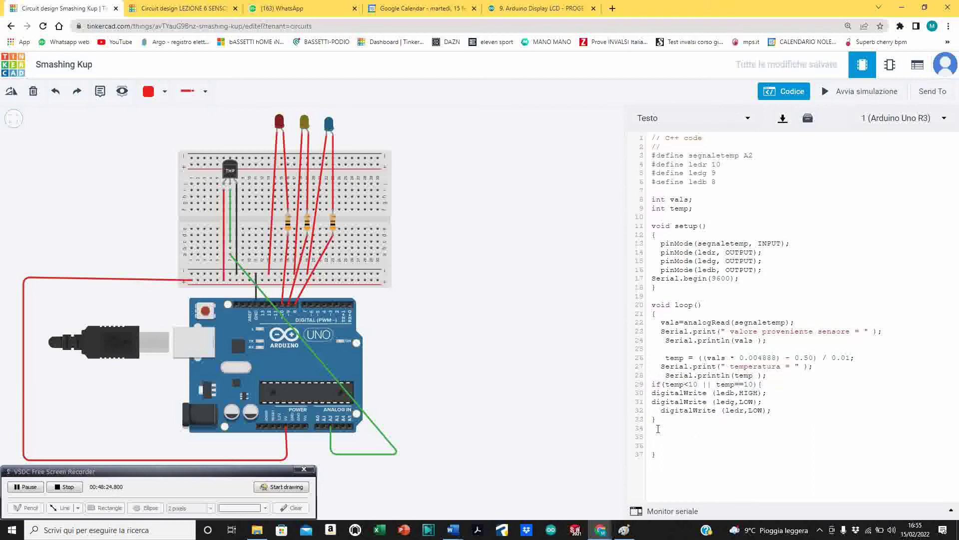
pyautogui.hotkey('ctrl', 'v')
pyautogui.click(689, 428)
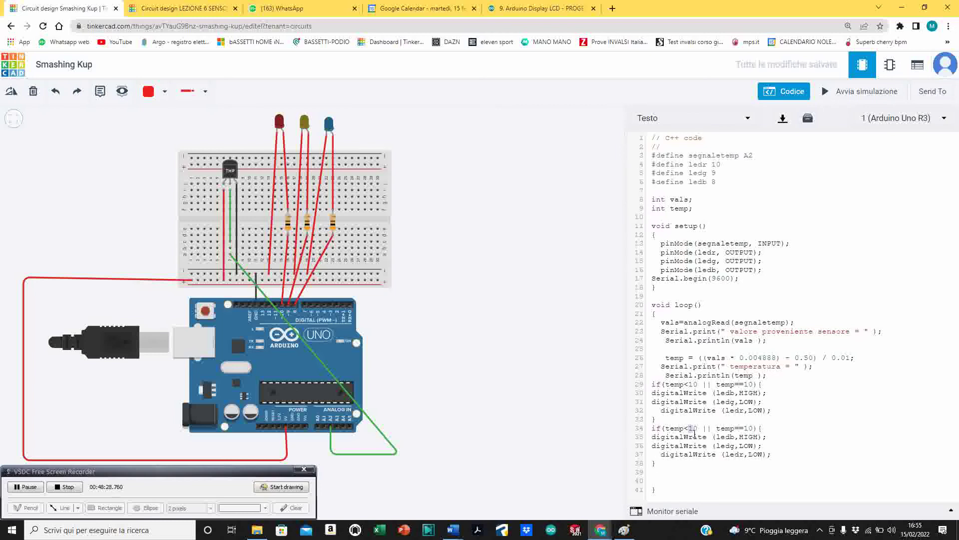
pyautogui.press('Delete')
pyautogui.write('2')
pyautogui.doubleClick(705, 428)
pyautogui.write('&')
pyautogui.doubleClick(732, 428)
pyautogui.write('>')
# Swap the LEDs in the second if block so ledg is written HIGH and ledb LOW
pyautogui.click(731, 436)
pyautogui.press('BackSpace')
pyautogui.write('g')
pyautogui.press('Down')
pyautogui.hotkey('shift', 'Left')
pyautogui.write('b')
# Paste a third copy of the if block at the end of loop() and reduce its condition to "temp>20"
pyautogui.click(668, 471)
pyautogui.hotkey('ctrl', 'v')
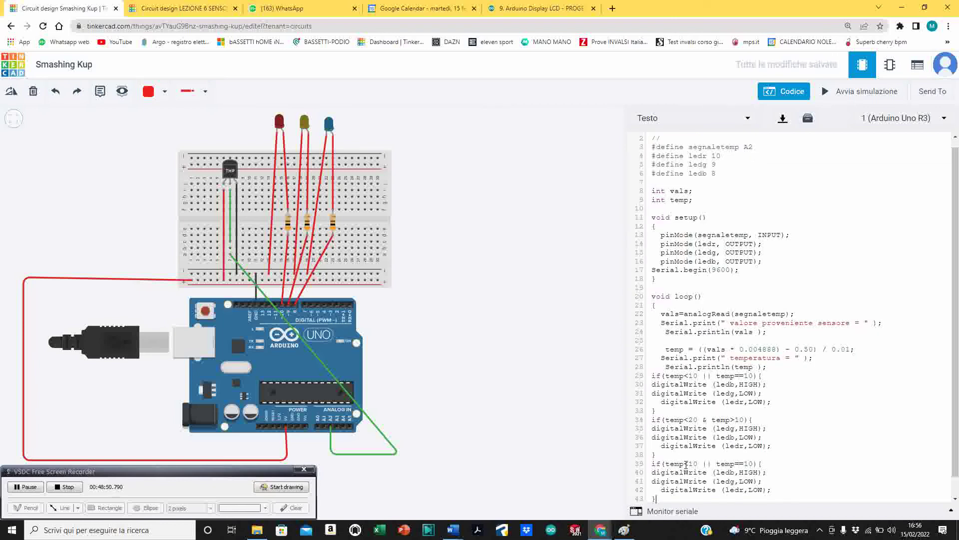
pyautogui.click(691, 468)
pyautogui.press('BackSpace')
pyautogui.write('>')
pyautogui.press('Delete')
pyautogui.write('2')
pyautogui.moveTo(703, 464); pyautogui.dragTo(742, 464)
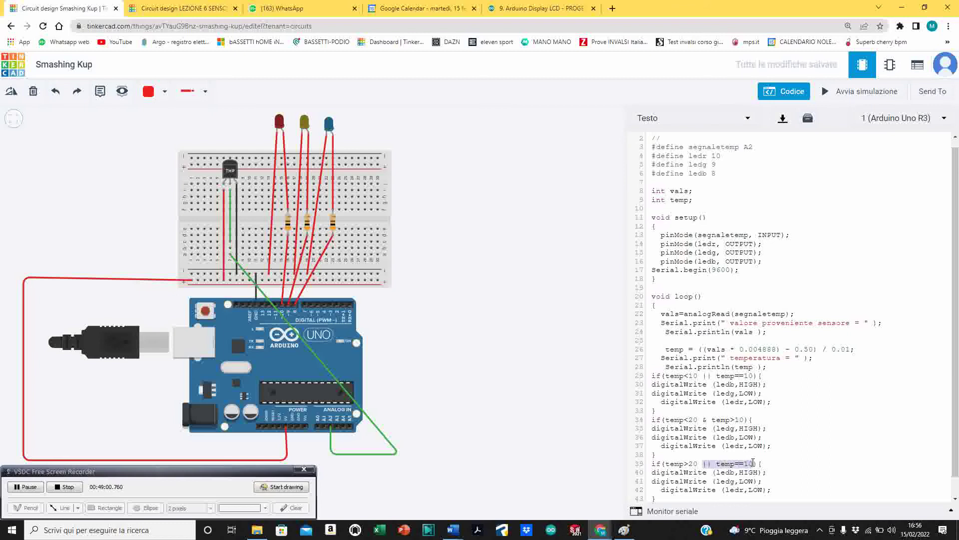
pyautogui.press('BackSpace')
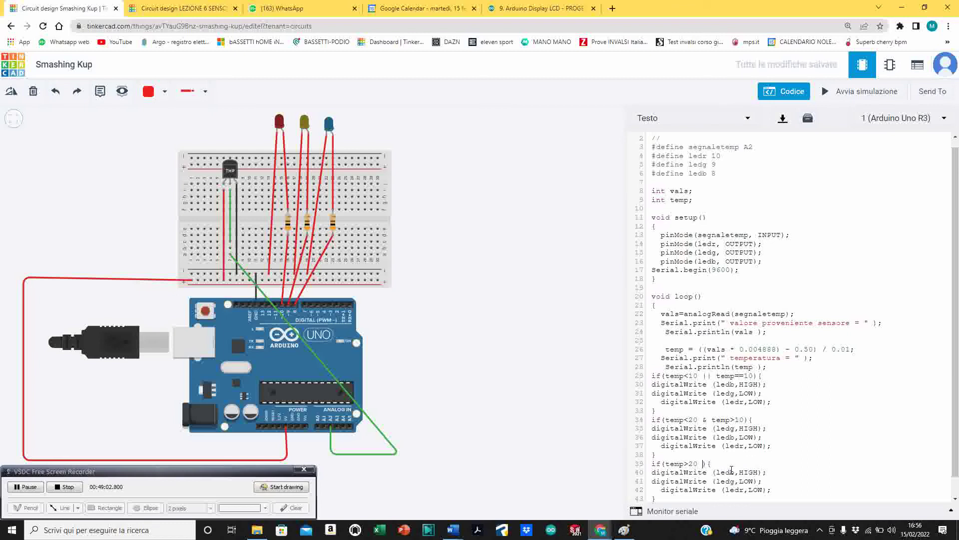
# Change the third if block so ledr is written HIGH and ledb LOW
pyautogui.click(733, 471)
pyautogui.press('BackSpace')
pyautogui.write('r')
pyautogui.click(744, 489)
pyautogui.press('BackSpace')
pyautogui.write('b')
pyautogui.scroll(-1, 782, 413)
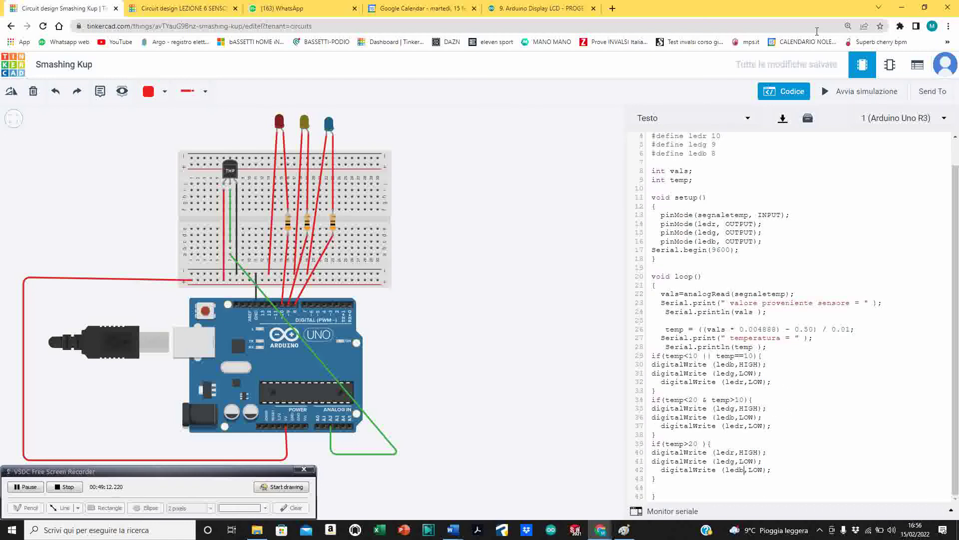
# Simulate the circuit, test the TMP36 sensor at a cold and a mid-range temperature, and stop the simulation
pyautogui.click(863, 91)
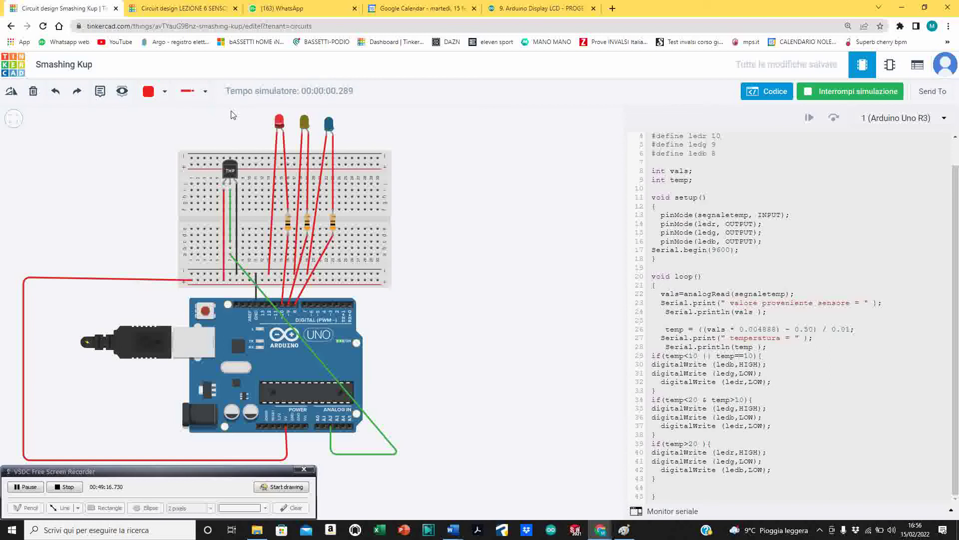
pyautogui.click(228, 171)
pyautogui.scroll(5, 224, 131)
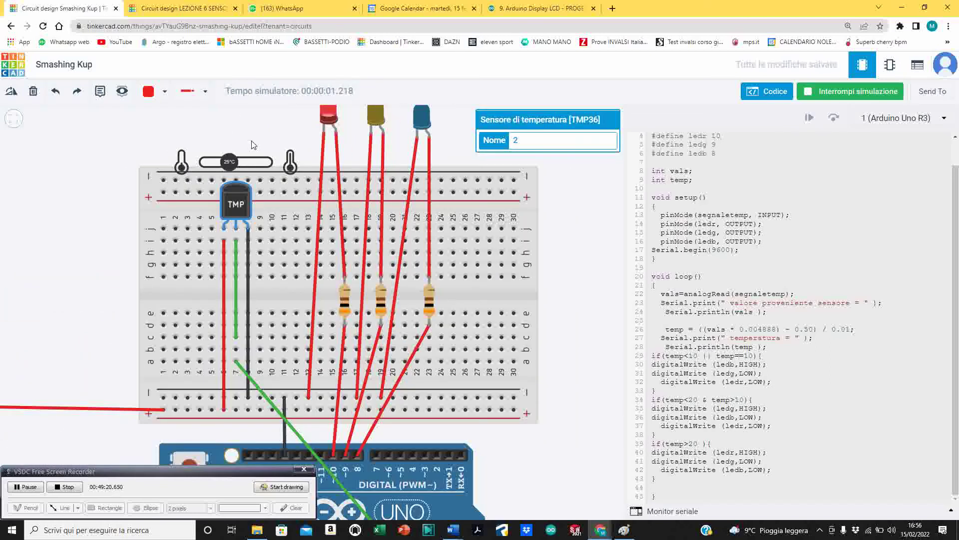
pyautogui.scroll(-1, 253, 145)
pyautogui.moveTo(230, 160); pyautogui.dragTo(226, 161)
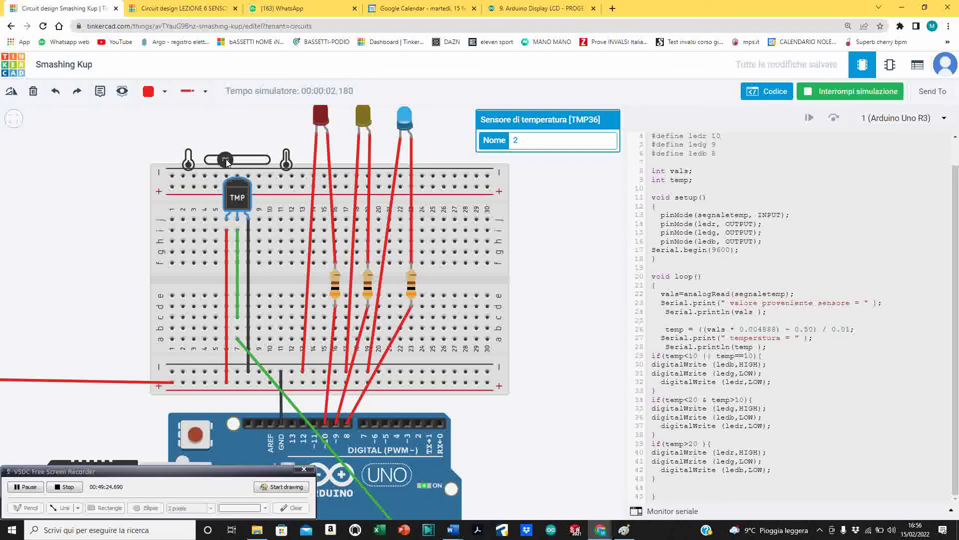
pyautogui.moveTo(227, 161); pyautogui.dragTo(229, 167)
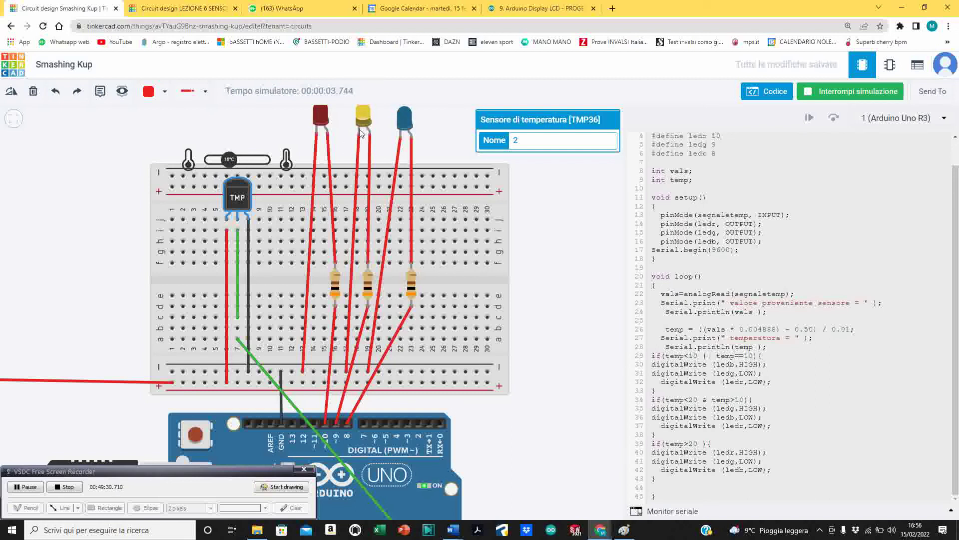
pyautogui.scroll(-3, 482, 215)
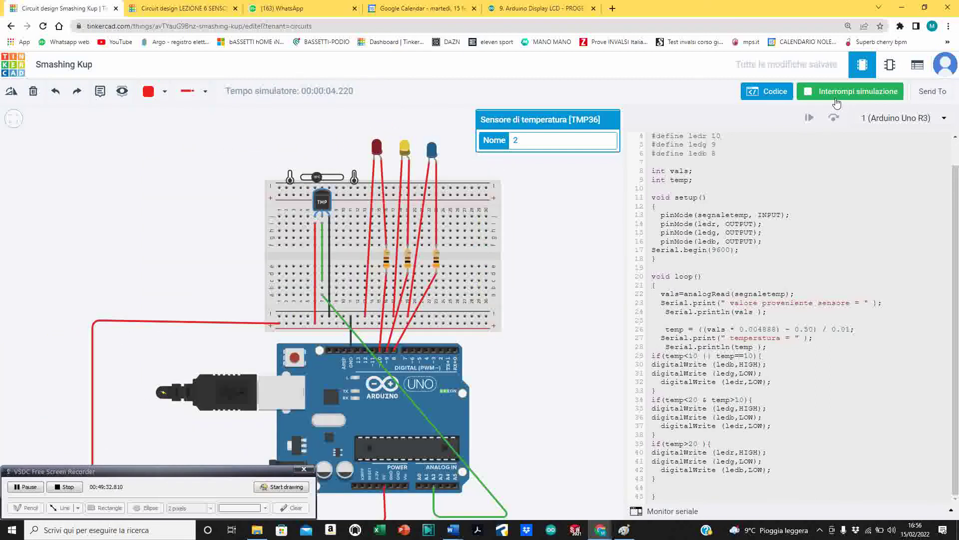
pyautogui.click(836, 95)
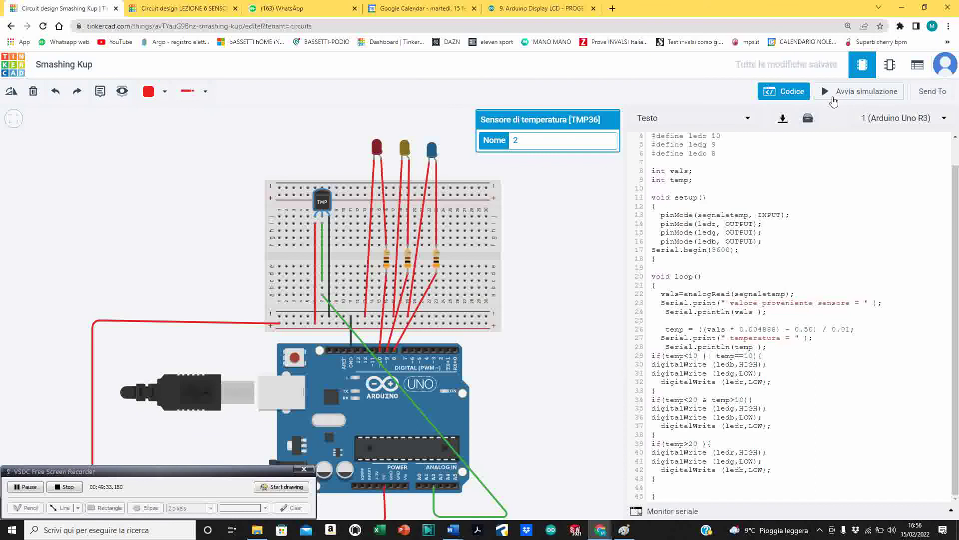
pyautogui.click(26, 487)
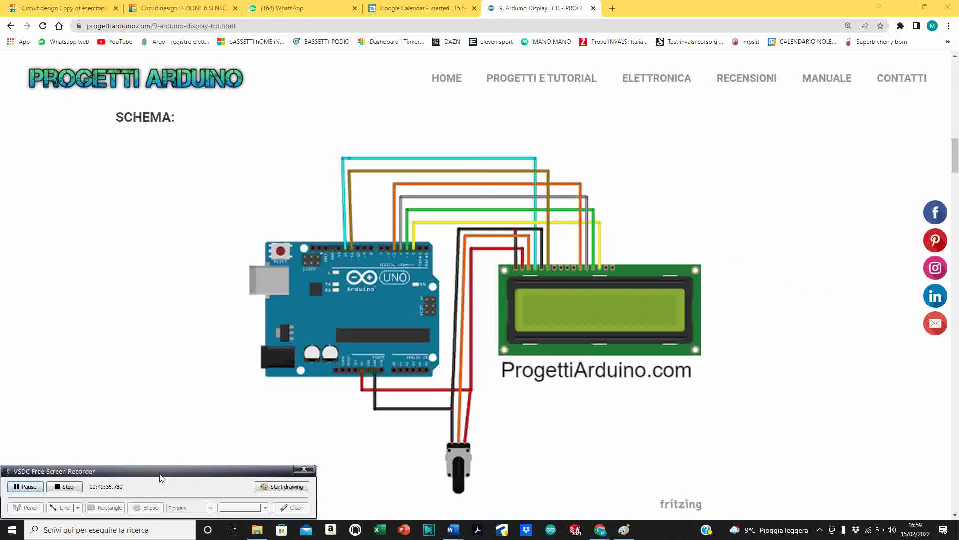
pyautogui.moveTo(159, 475); pyautogui.dragTo(165, 504)
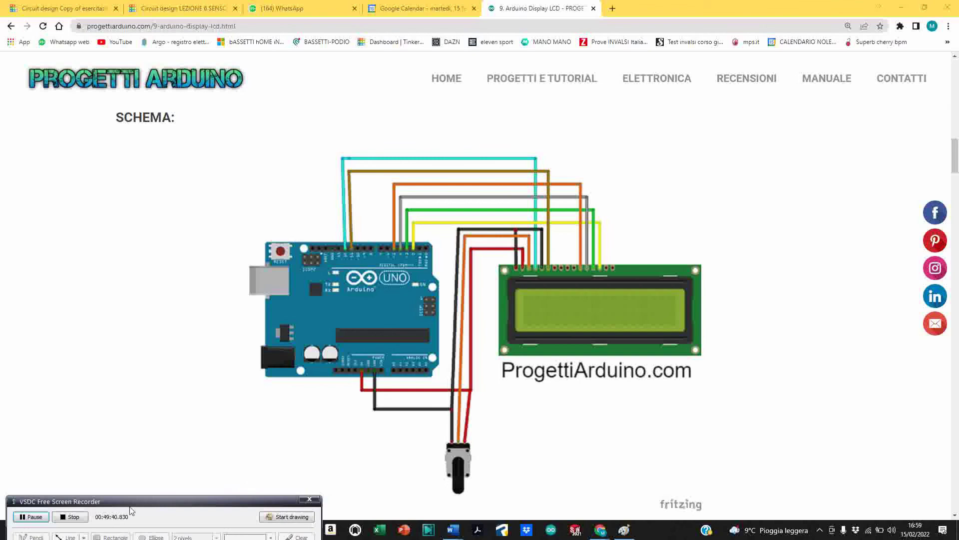
pyautogui.moveTo(255, 503); pyautogui.dragTo(932, 511)
# Open Strumento di cattura and capture the Arduino LCD wiring schematic shown on the web page
pyautogui.click(59, 531)
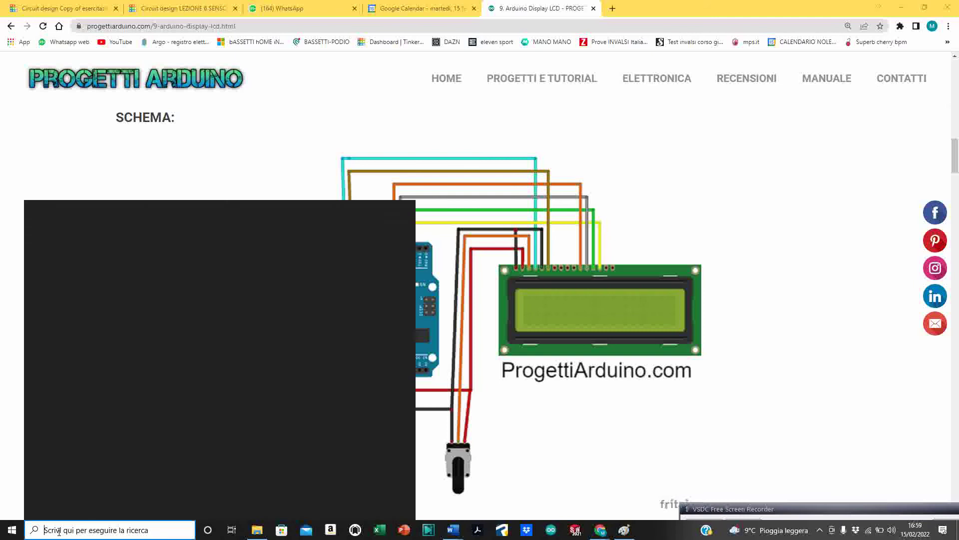
pyautogui.write('str')
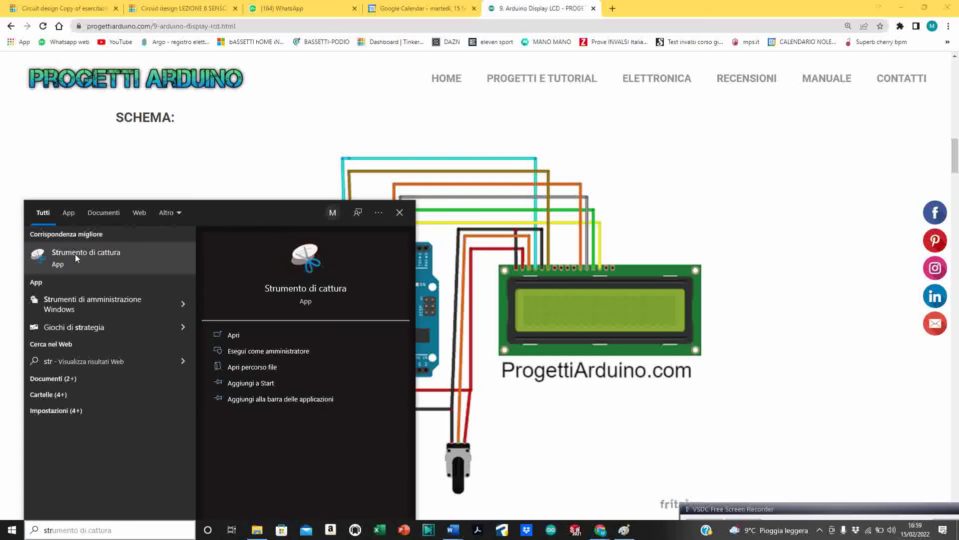
pyautogui.click(75, 253)
pyautogui.click(72, 56)
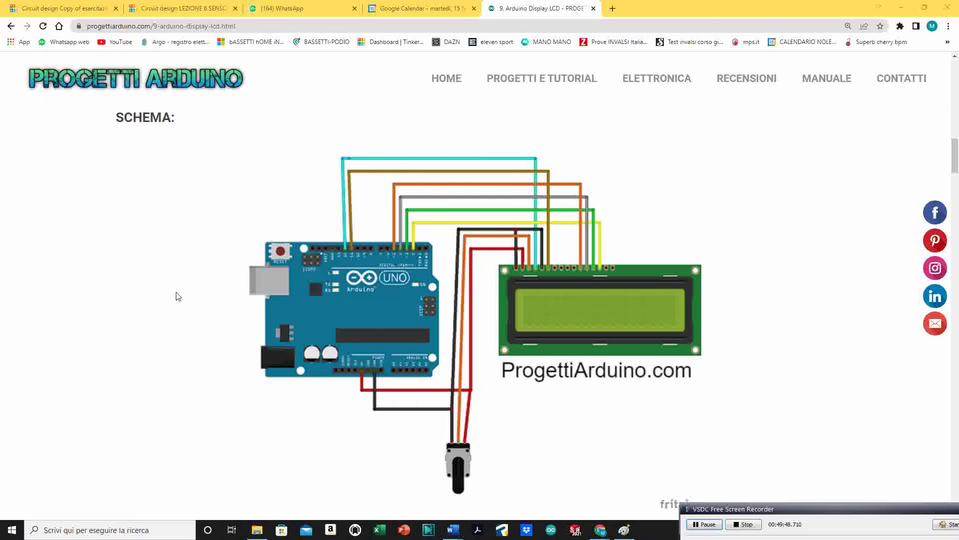
pyautogui.moveTo(238, 498); pyautogui.dragTo(707, 152)
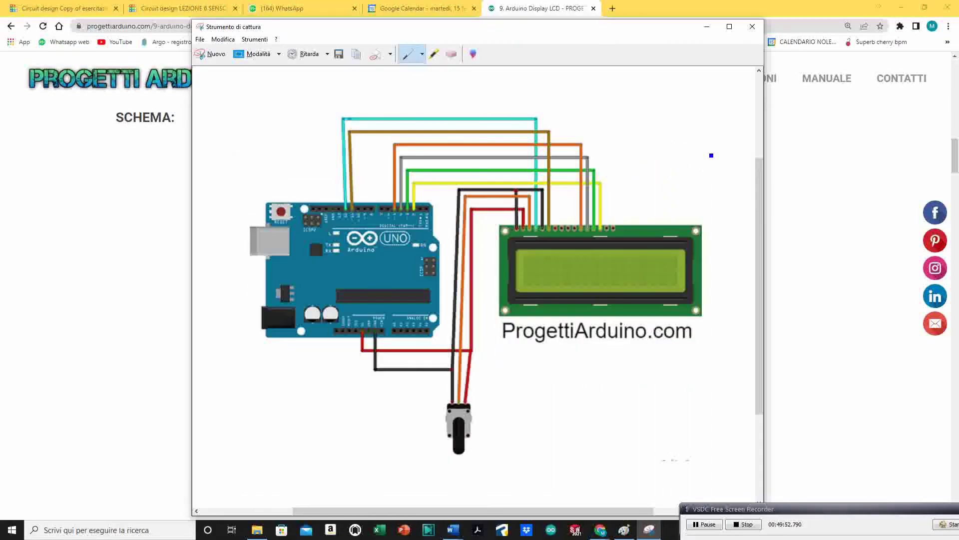
# Switch back to the browser and show the whole "Copy of esercitazione 20" circuit with nothing selected
pyautogui.click(601, 531)
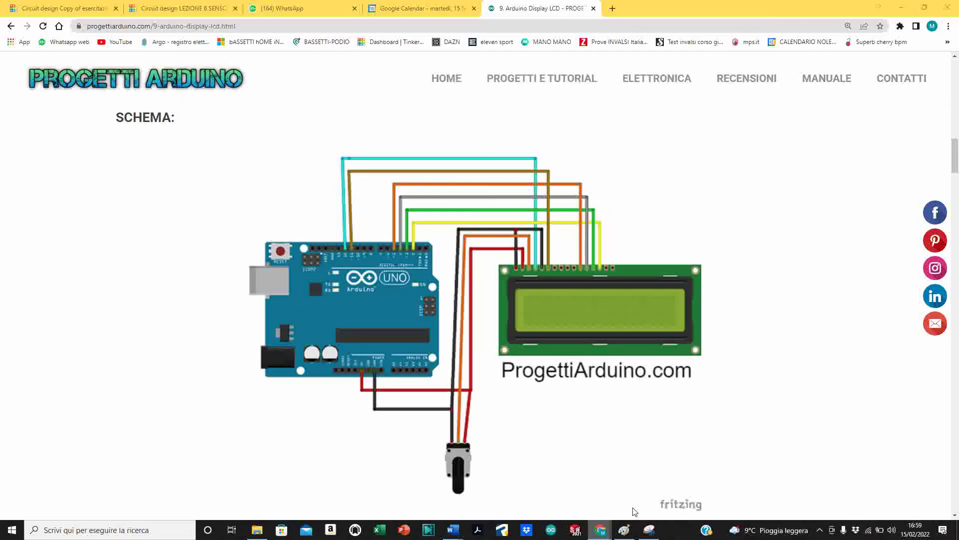
pyautogui.click(166, 11)
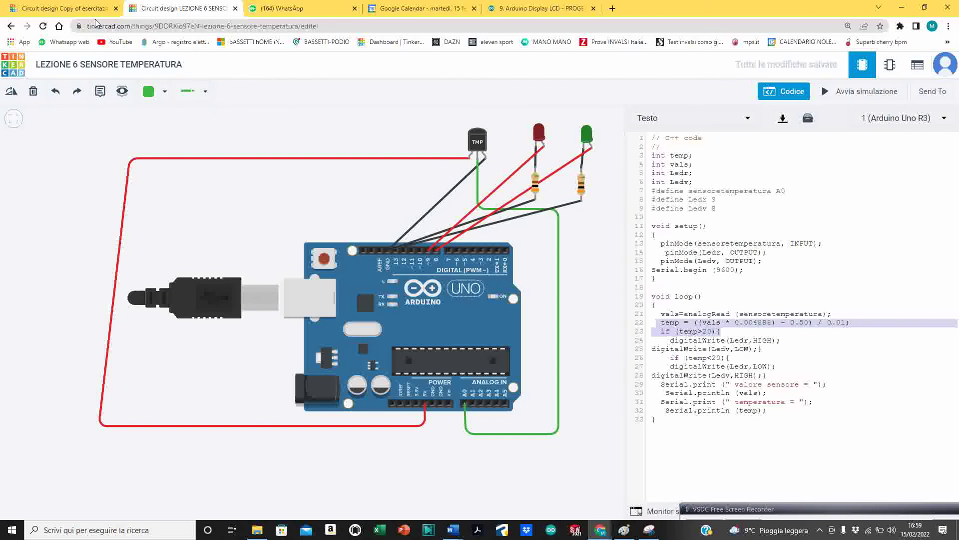
pyautogui.click(72, 8)
pyautogui.scroll(-3, 352, 212)
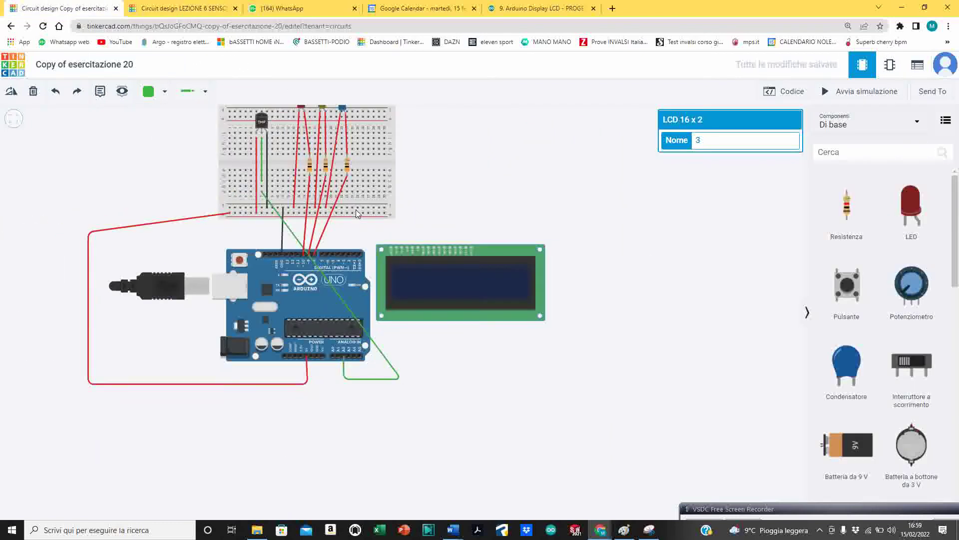
pyautogui.click(560, 390)
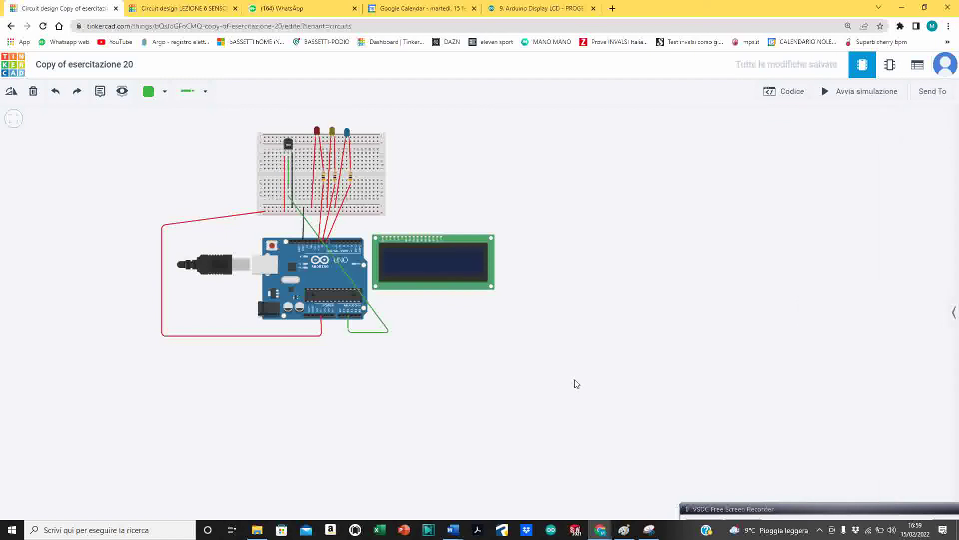
# Bring up the captured schematic, reduce the browser to a smaller window, and move the capture beside it
pyautogui.click(624, 531)
pyautogui.click(647, 532)
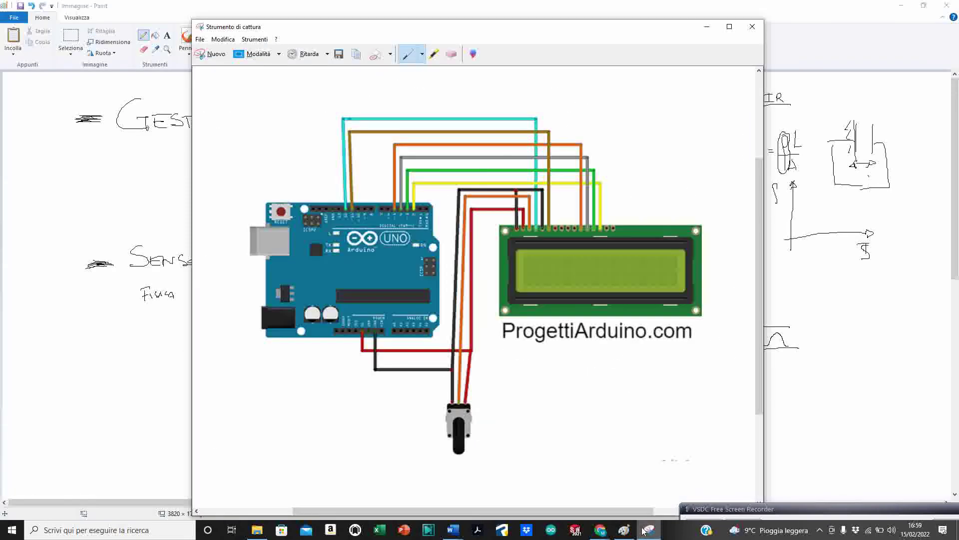
pyautogui.click(602, 529)
pyautogui.click(632, 499)
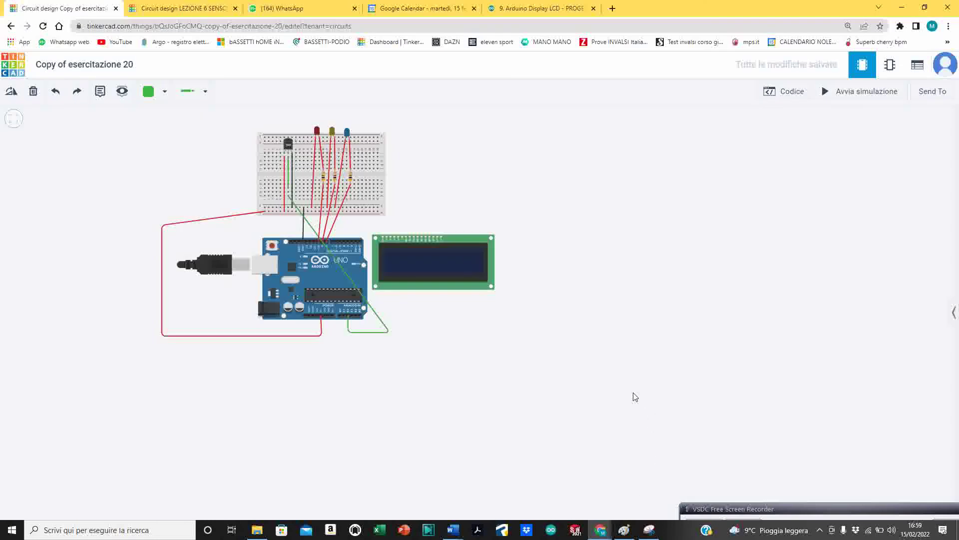
pyautogui.click(925, 7)
pyautogui.moveTo(538, 31); pyautogui.dragTo(274, 28)
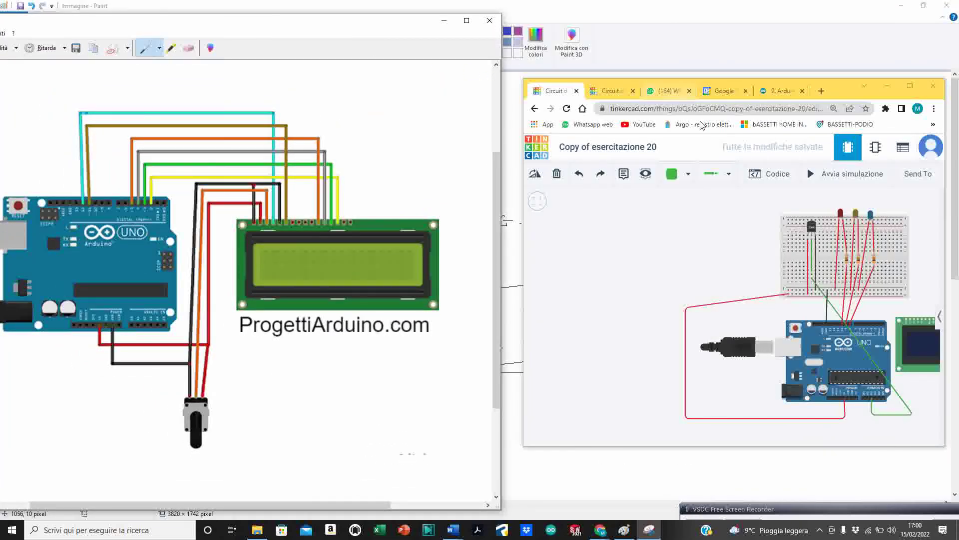
# Fit the browser window at full height beside the captured schematic, with the whole circuit including the LCD in view
pyautogui.click(711, 80)
pyautogui.moveTo(712, 80); pyautogui.dragTo(712, 2)
pyautogui.moveTo(647, 445); pyautogui.dragTo(654, 510)
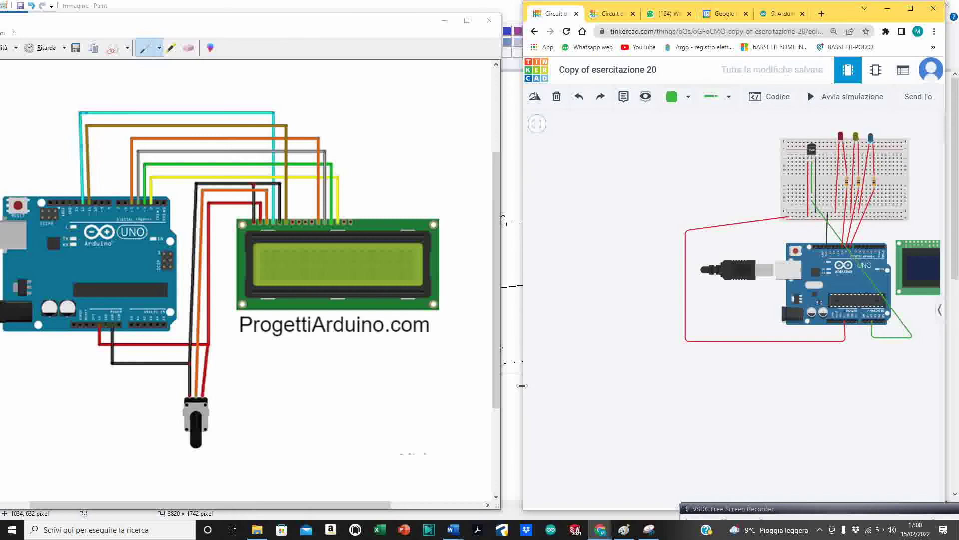
pyautogui.moveTo(522, 387); pyautogui.dragTo(494, 387)
pyautogui.scroll(1, 356, 335)
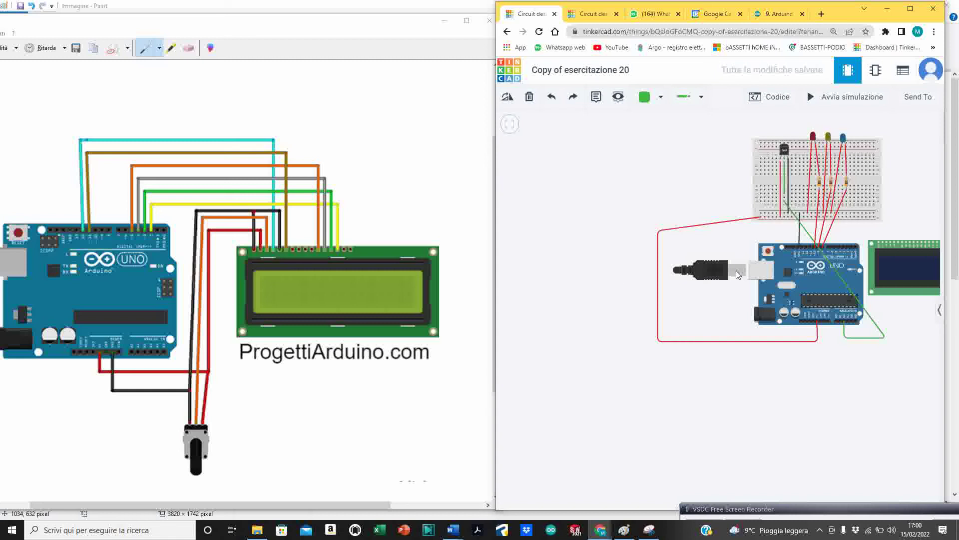
pyautogui.scroll(-2, 737, 274)
pyautogui.moveTo(755, 391); pyautogui.dragTo(615, 398)
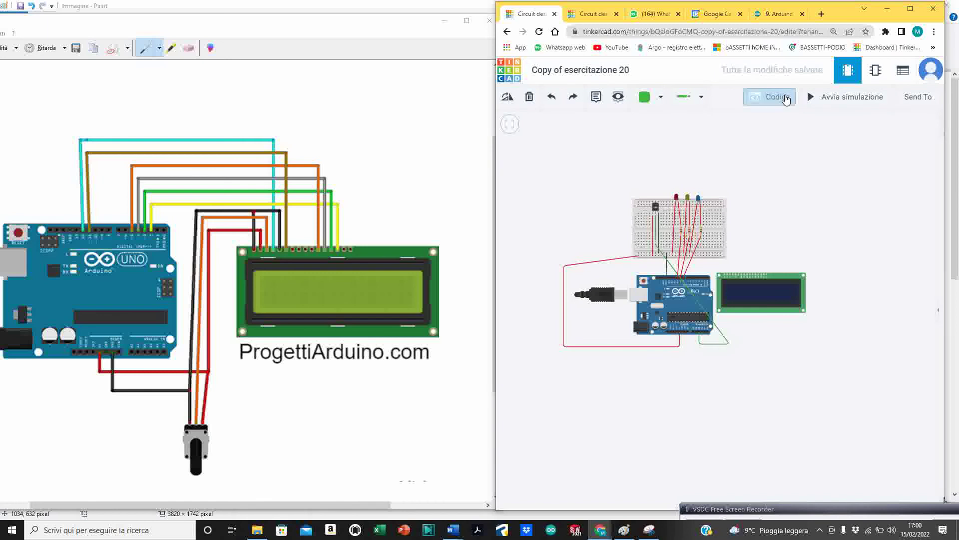
# Check the Arduino code, hide it again, and maximize the browser window
pyautogui.click(786, 99)
pyautogui.click(779, 97)
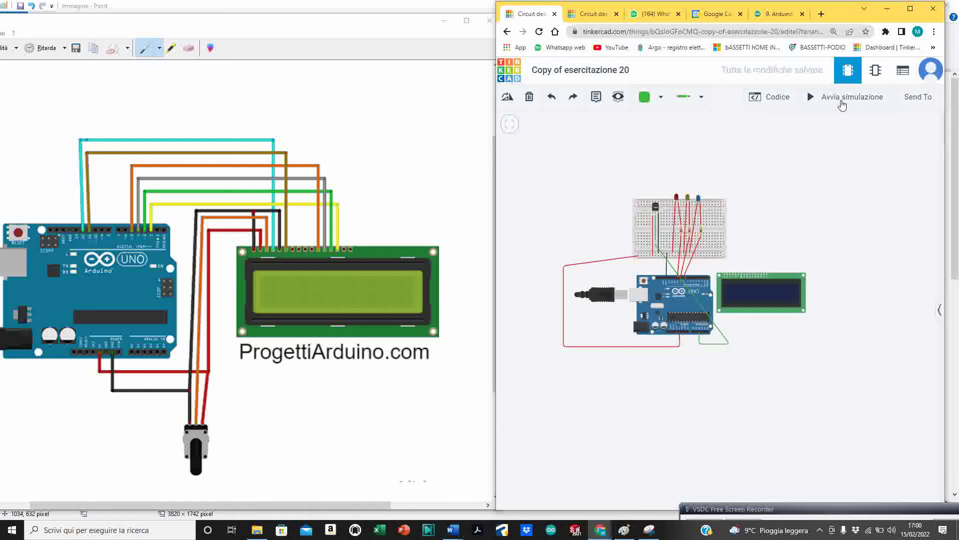
pyautogui.click(778, 98)
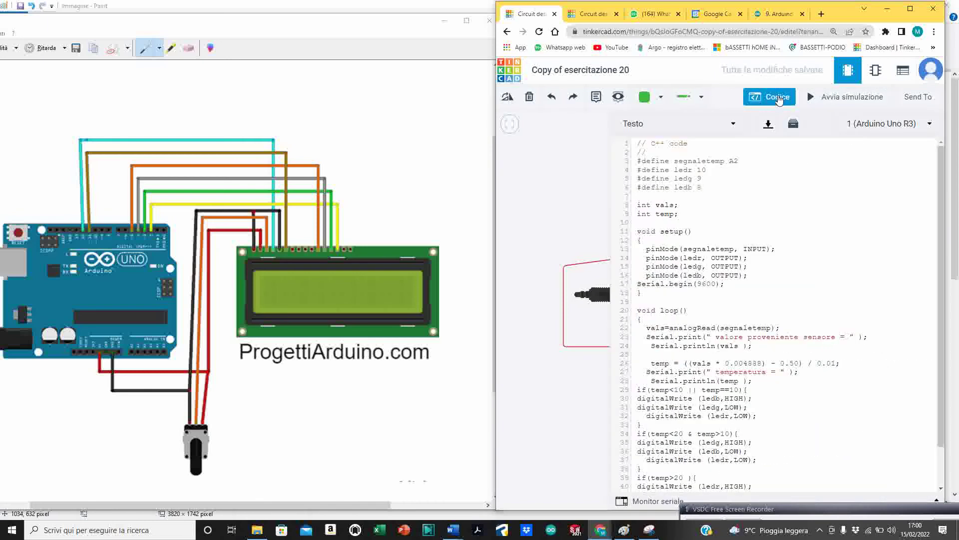
pyautogui.click(778, 98)
pyautogui.click(910, 8)
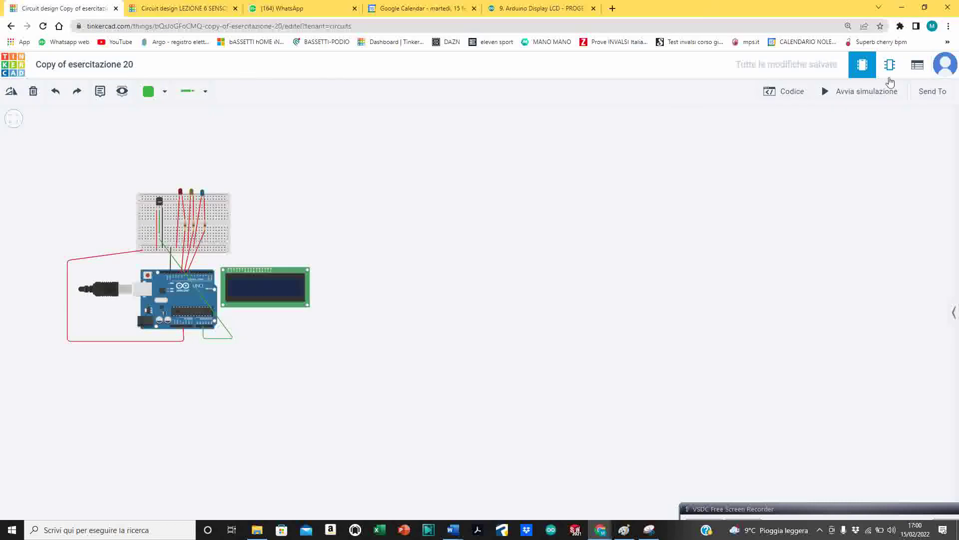
pyautogui.click(797, 98)
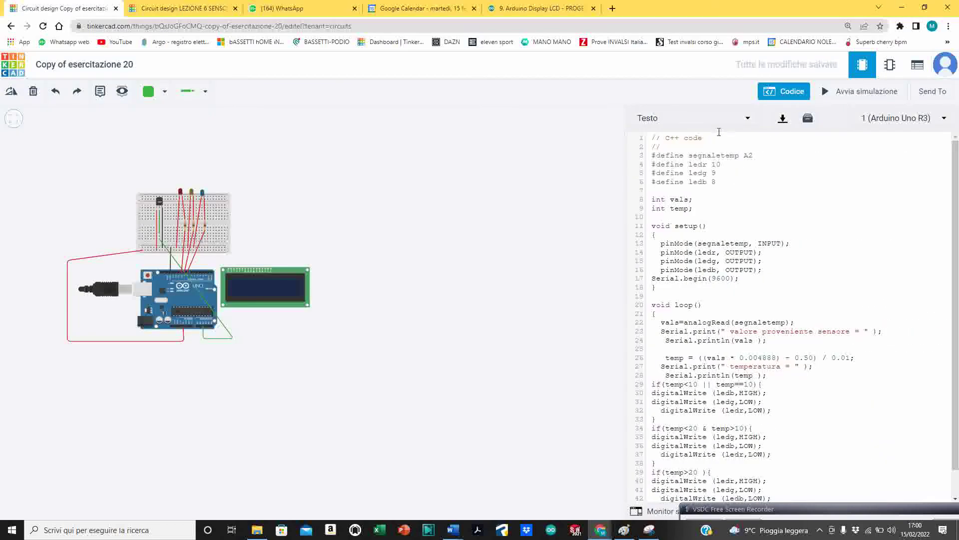
pyautogui.click(837, 94)
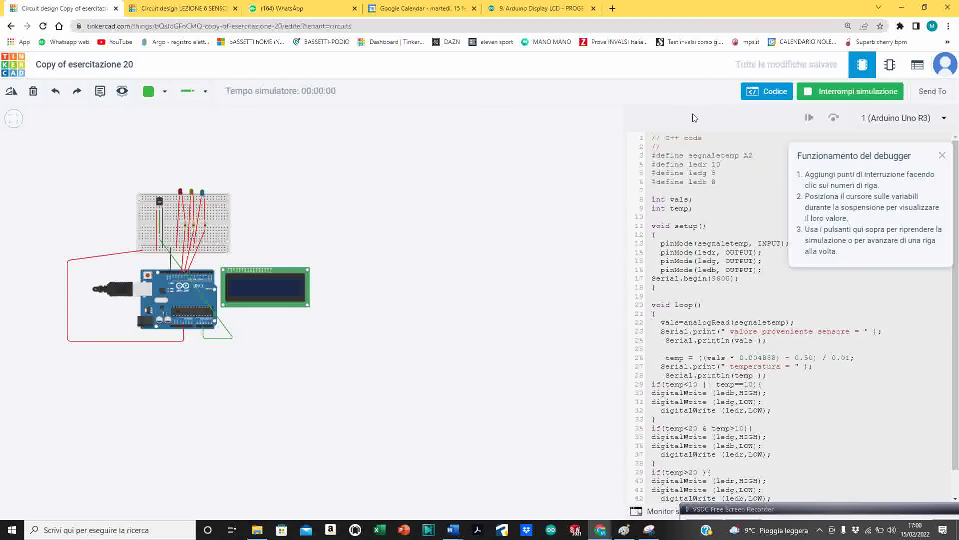
pyautogui.click(819, 92)
pyautogui.click(798, 95)
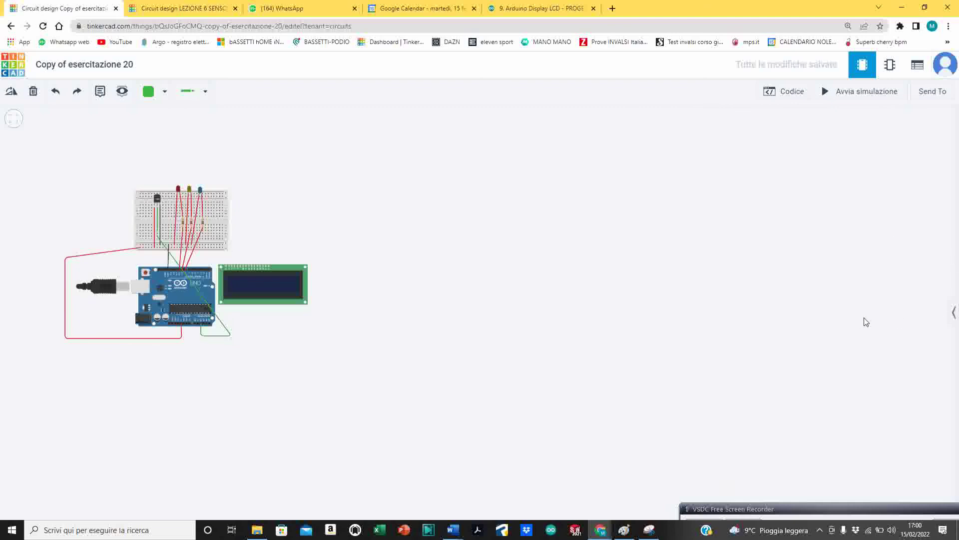
# Add a potentiometer from the basic components to the empty area beside the breadboard, above the LCD
pyautogui.click(951, 314)
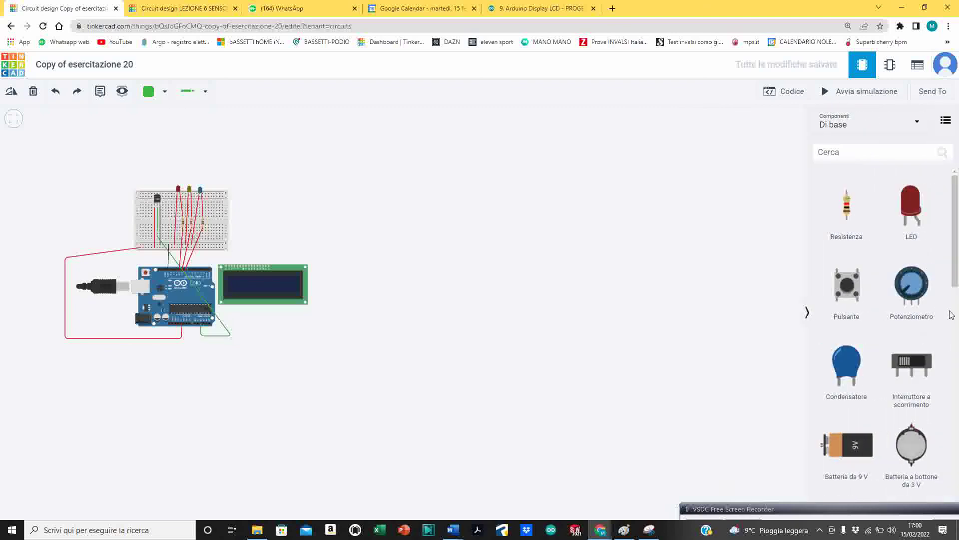
pyautogui.scroll(-4, 887, 280)
pyautogui.scroll(4, 886, 286)
pyautogui.moveTo(911, 284); pyautogui.dragTo(277, 215)
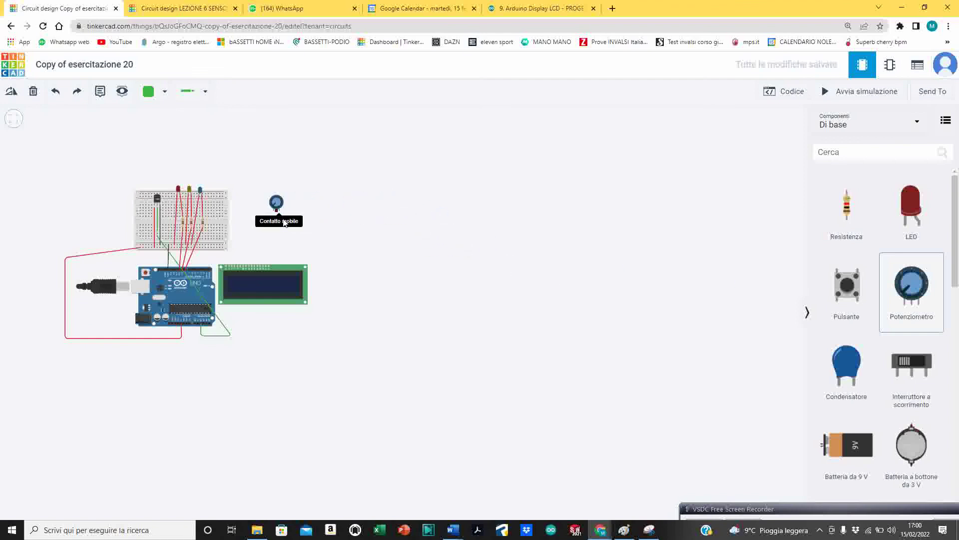
# Set the wire colour to red and connect the LCD's VCC to the breadboard's lower positive rail and its GND to the negative rail
pyautogui.scroll(4, 207, 205)
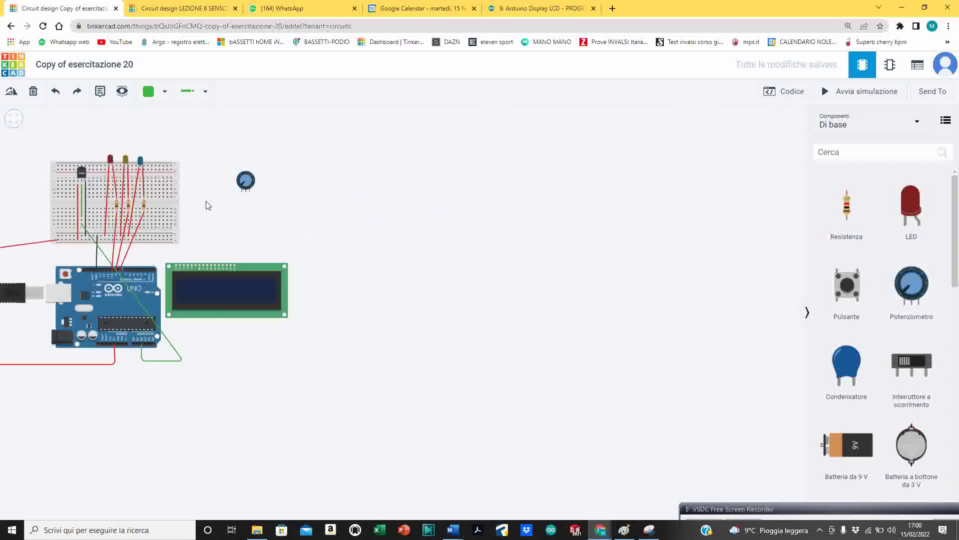
pyautogui.moveTo(235, 210); pyautogui.dragTo(540, 235)
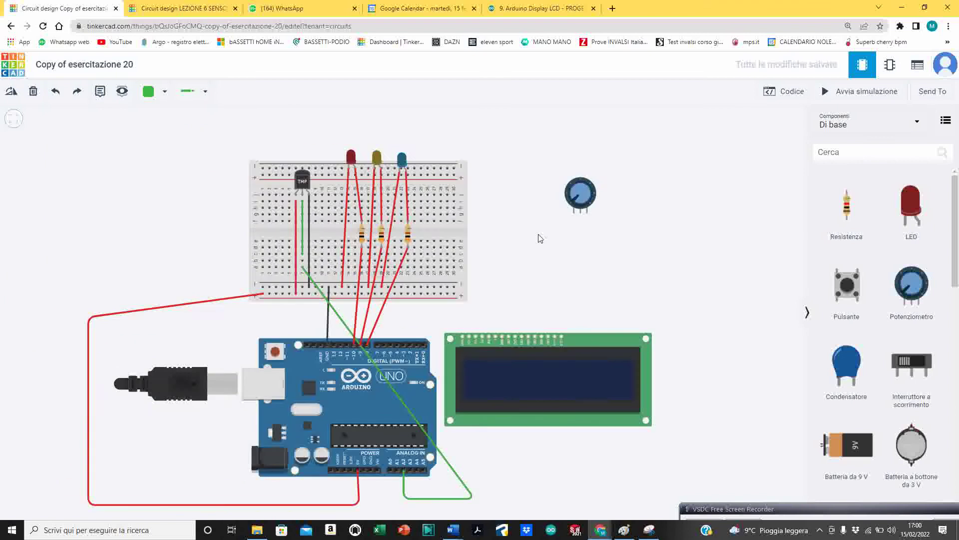
pyautogui.scroll(5, 561, 301)
pyautogui.scroll(-3, 520, 331)
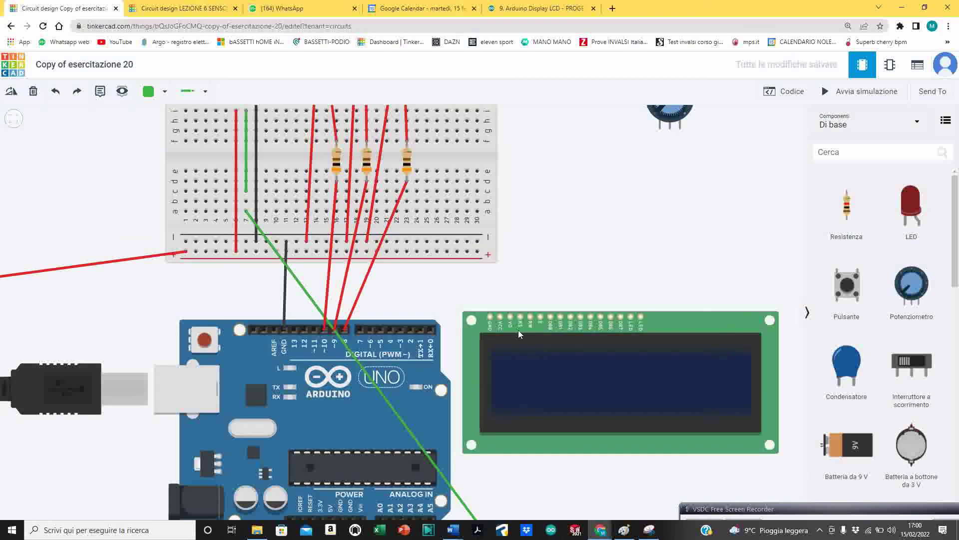
pyautogui.scroll(5, 510, 330)
pyautogui.scroll(-3, 500, 320)
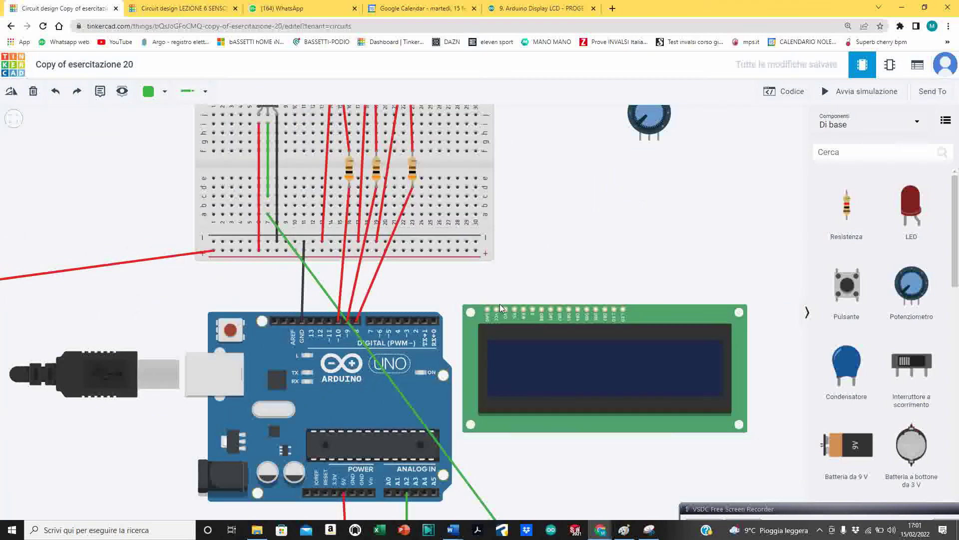
pyautogui.click(163, 91)
pyautogui.click(163, 143)
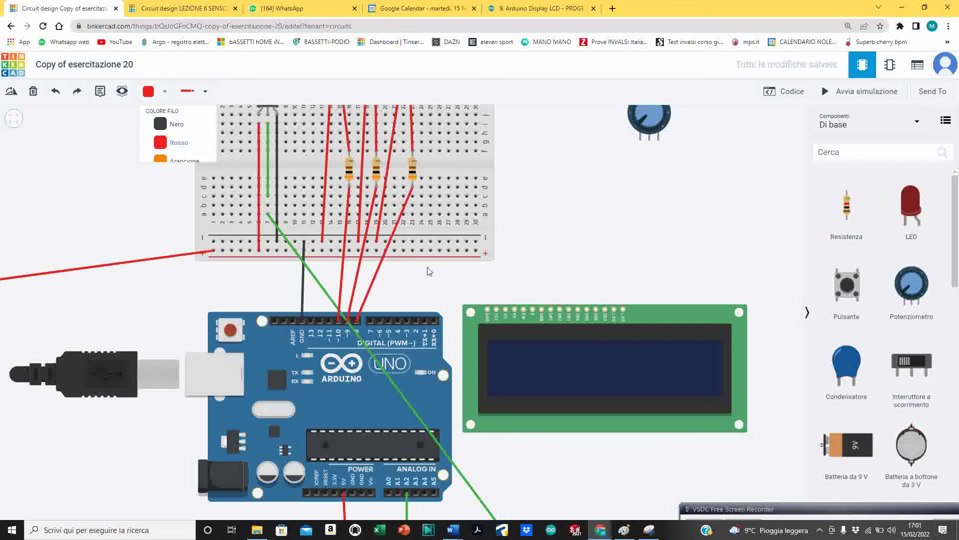
pyautogui.click(496, 311)
pyautogui.click(476, 251)
pyautogui.click(488, 309)
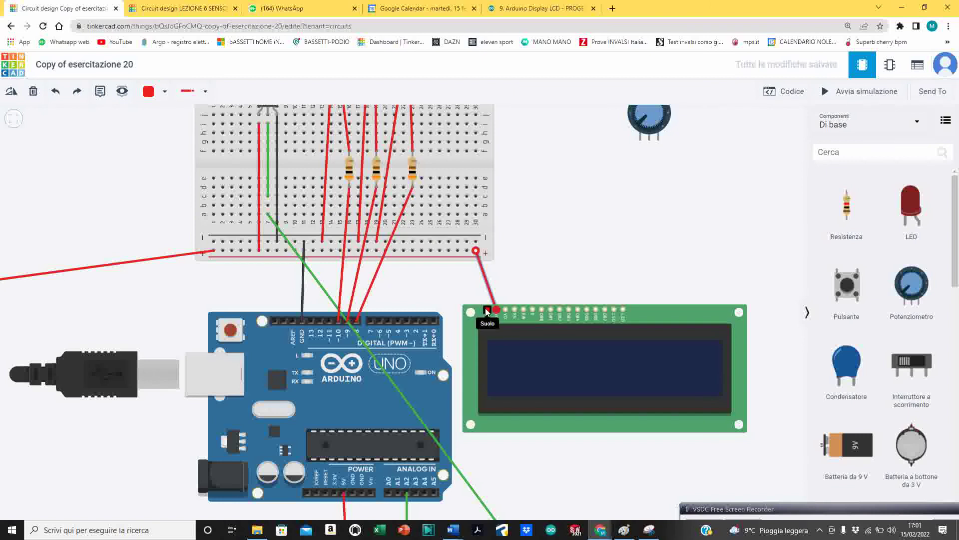
pyautogui.click(440, 242)
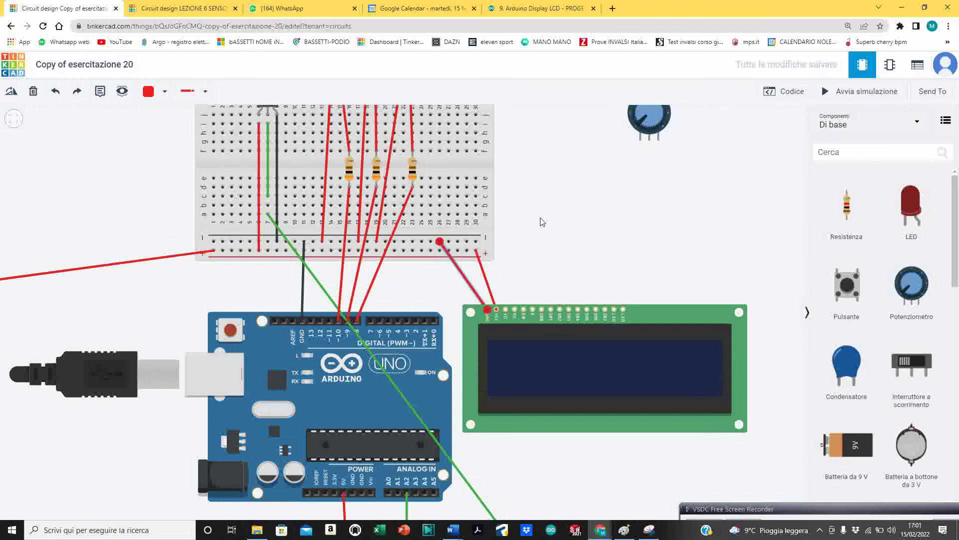
# Check the captured schematic and connect the potentiometer's wiper to the LCD's V0 pin with a red wire
pyautogui.scroll(-1, 544, 223)
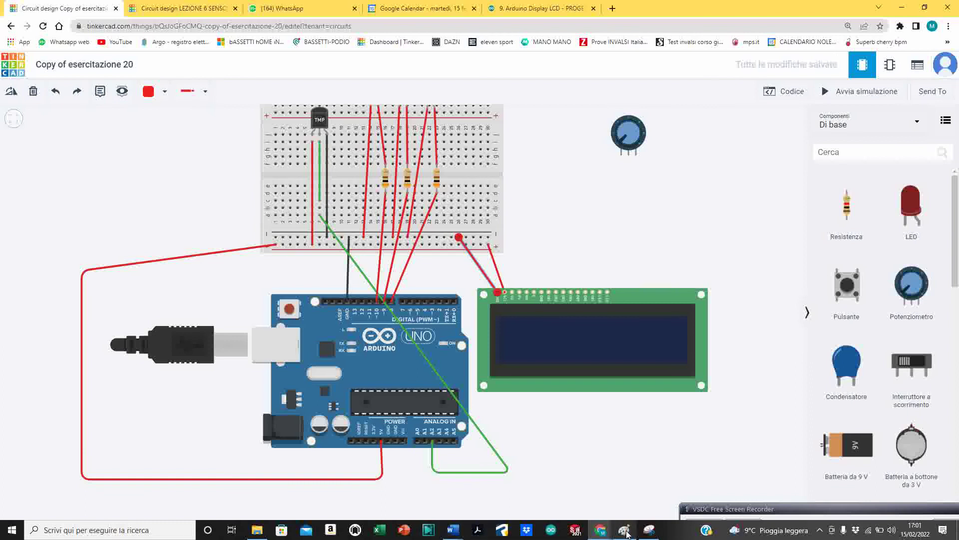
pyautogui.moveTo(624, 534)
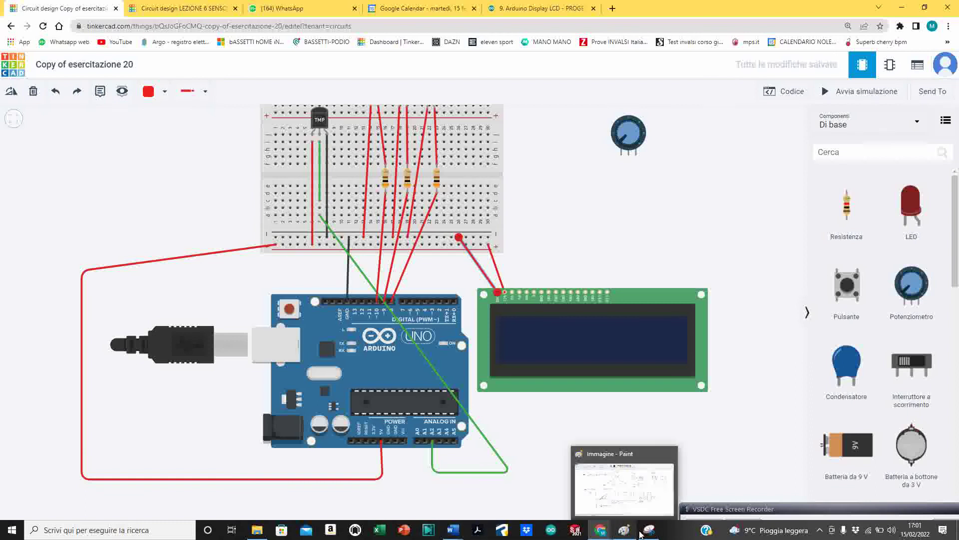
pyautogui.click(640, 534)
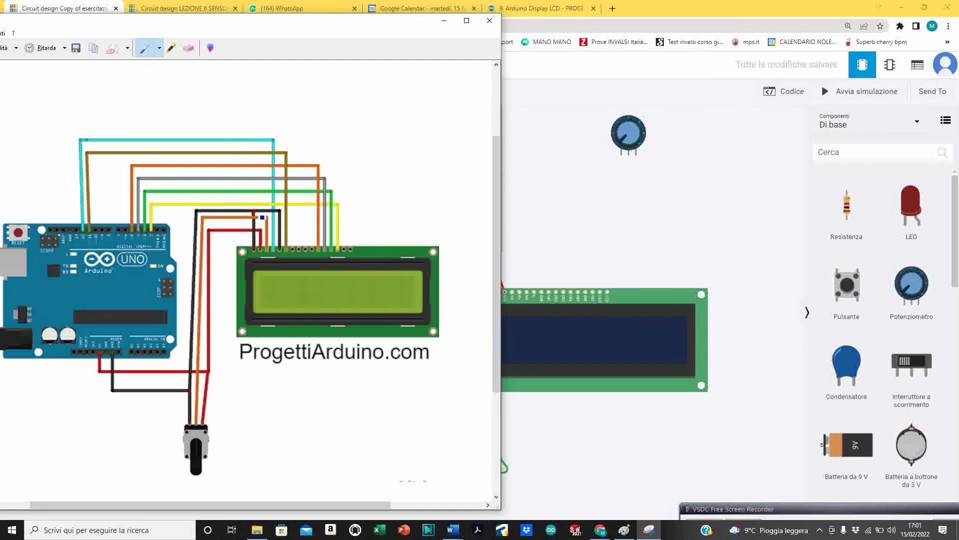
pyautogui.scroll(2, 295, 270)
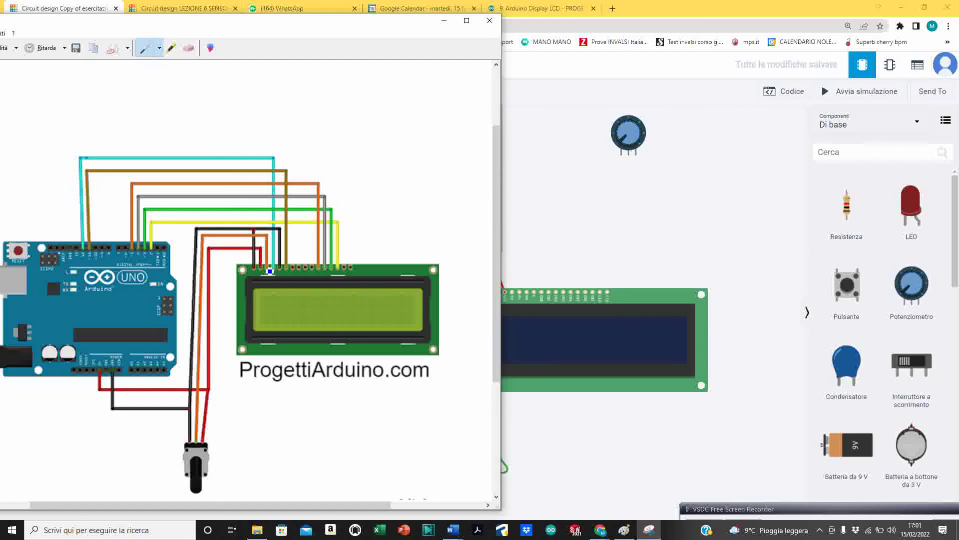
pyautogui.click(533, 393)
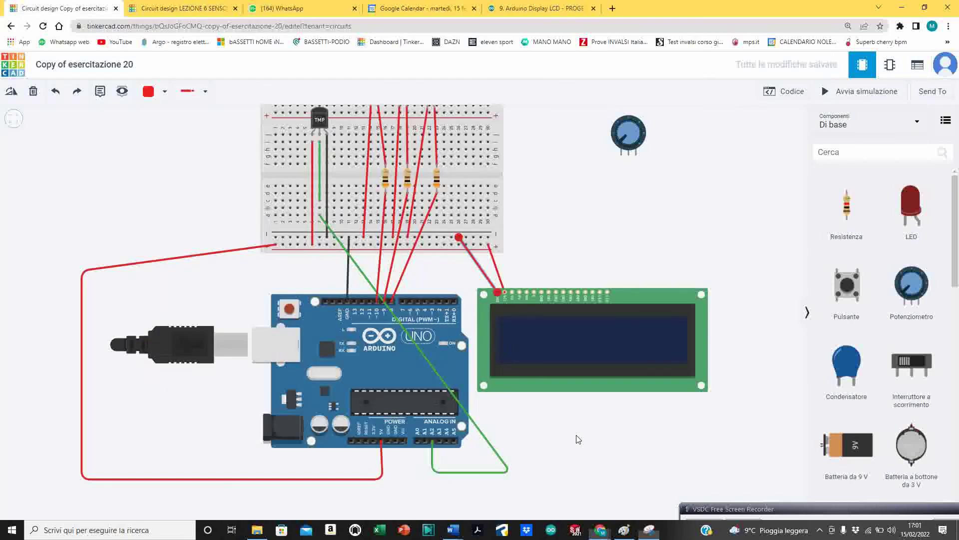
pyautogui.click(629, 156)
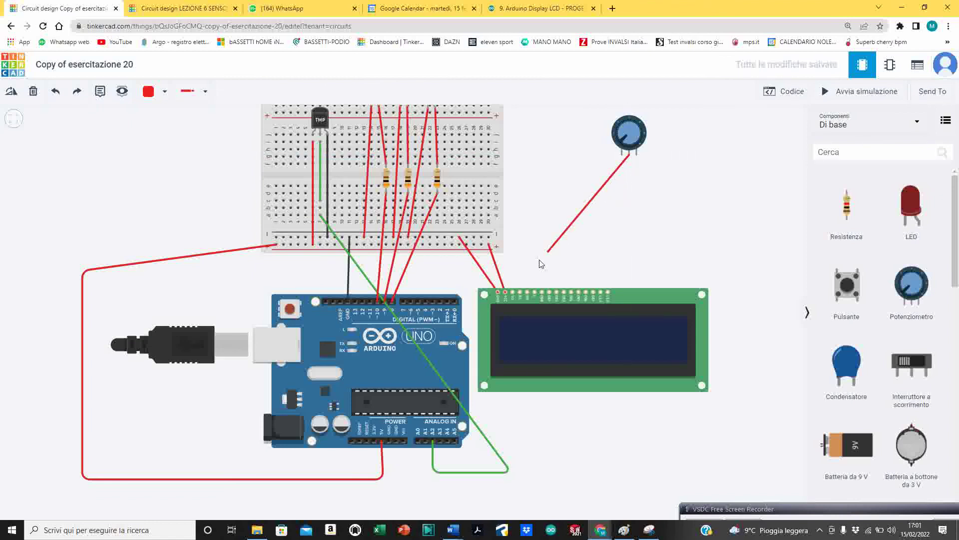
pyautogui.click(512, 292)
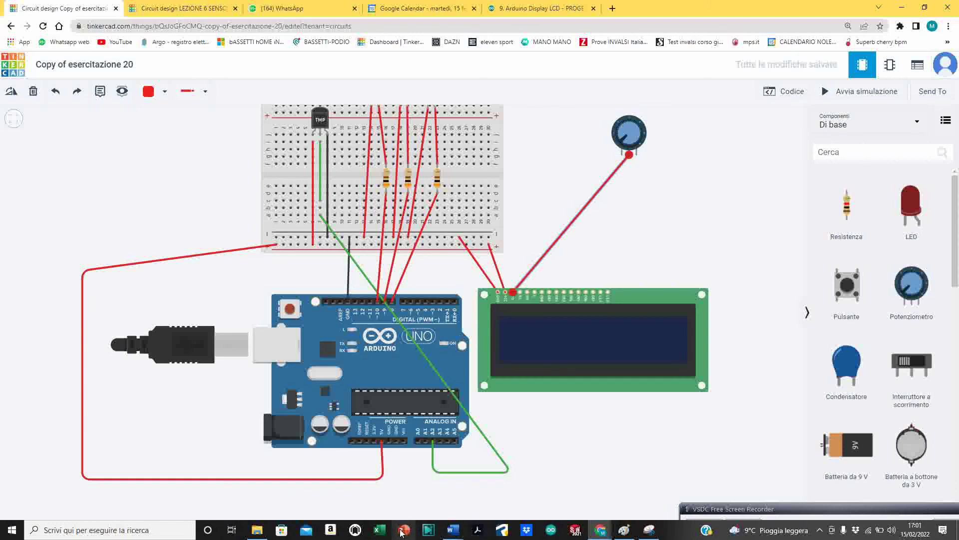
# Following the schematic, wire the potentiometer's first terminal to the lower positive rail in red and Terminal 2 to the negative rail in black
pyautogui.click(647, 531)
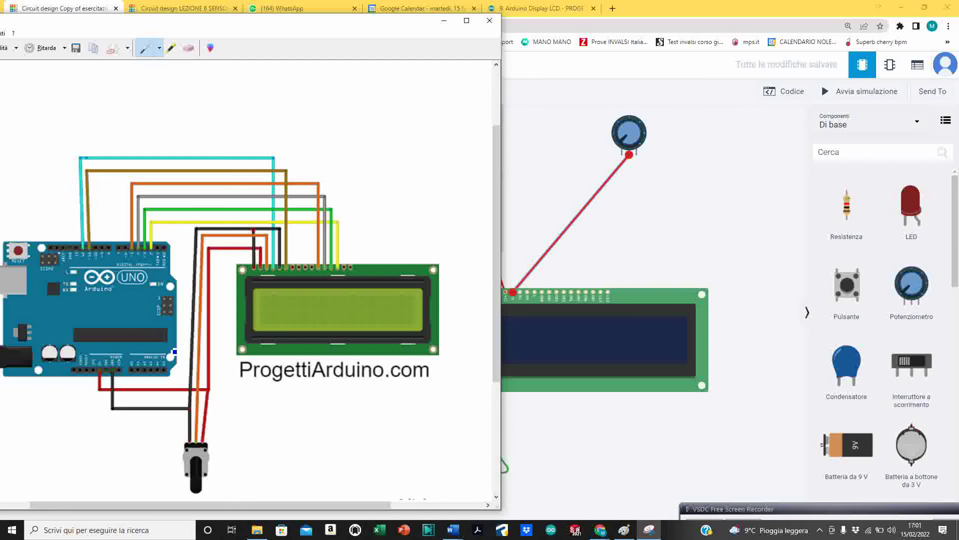
pyautogui.click(566, 413)
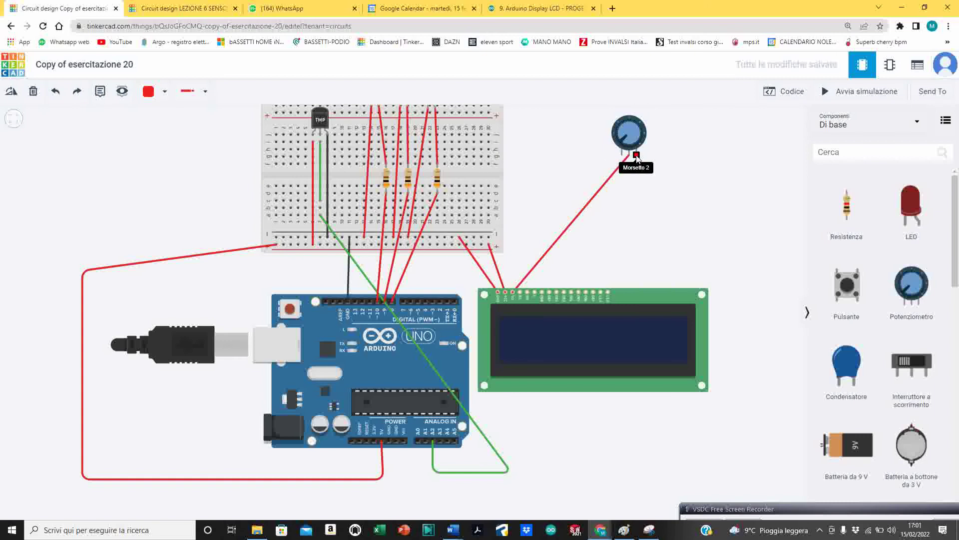
pyautogui.click(622, 155)
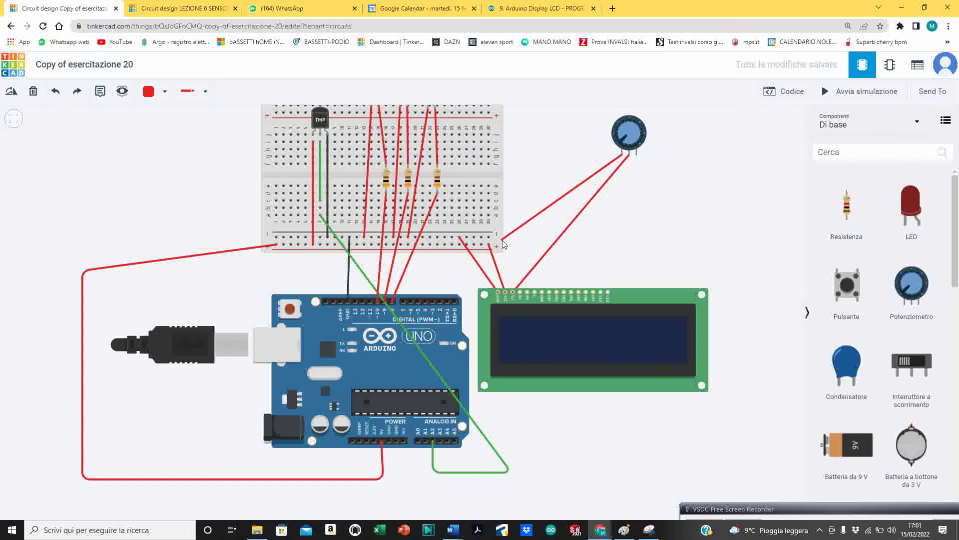
pyautogui.click(482, 246)
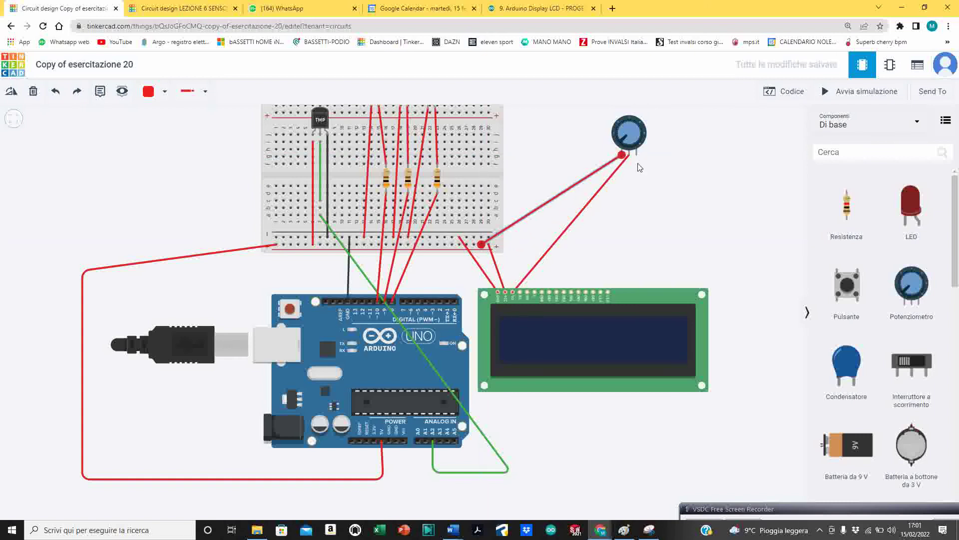
pyautogui.click(637, 154)
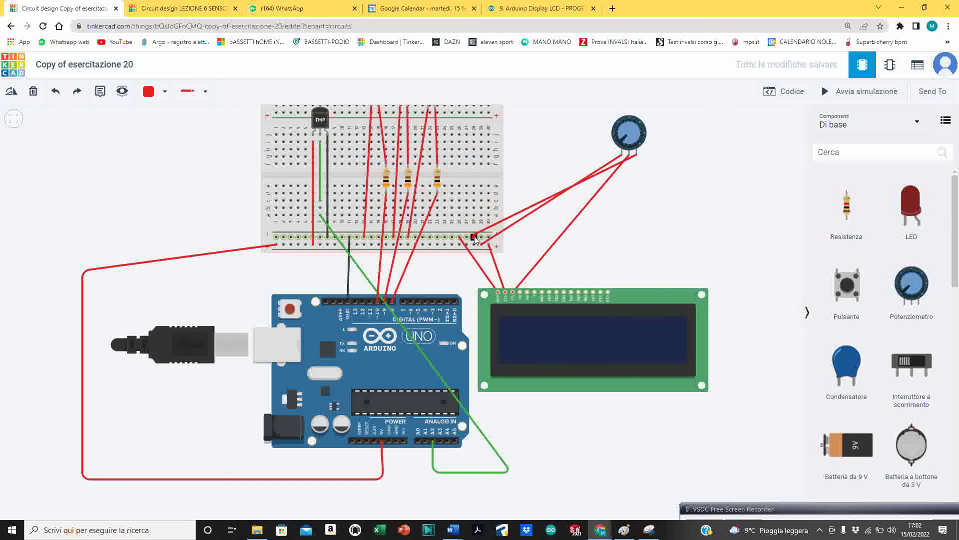
pyautogui.click(474, 237)
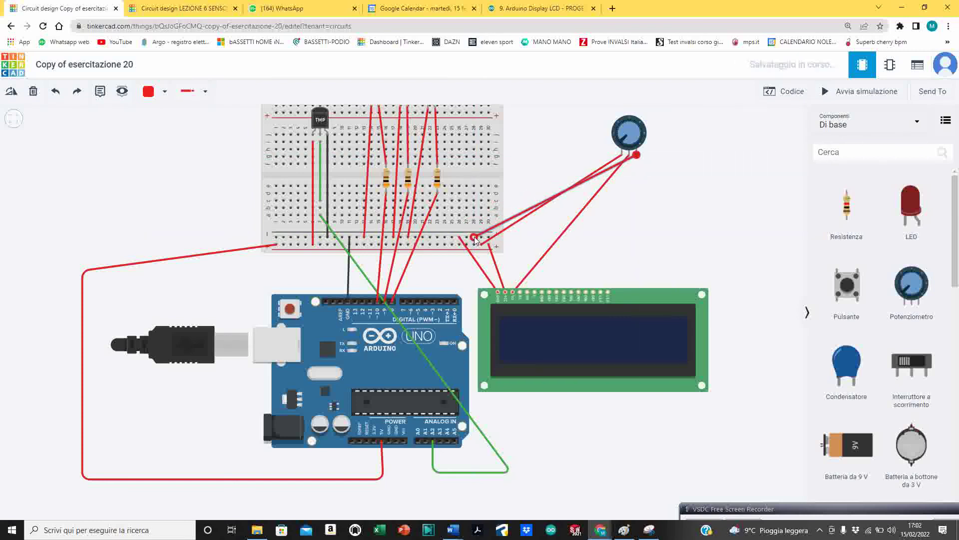
pyautogui.click(160, 91)
pyautogui.click(170, 125)
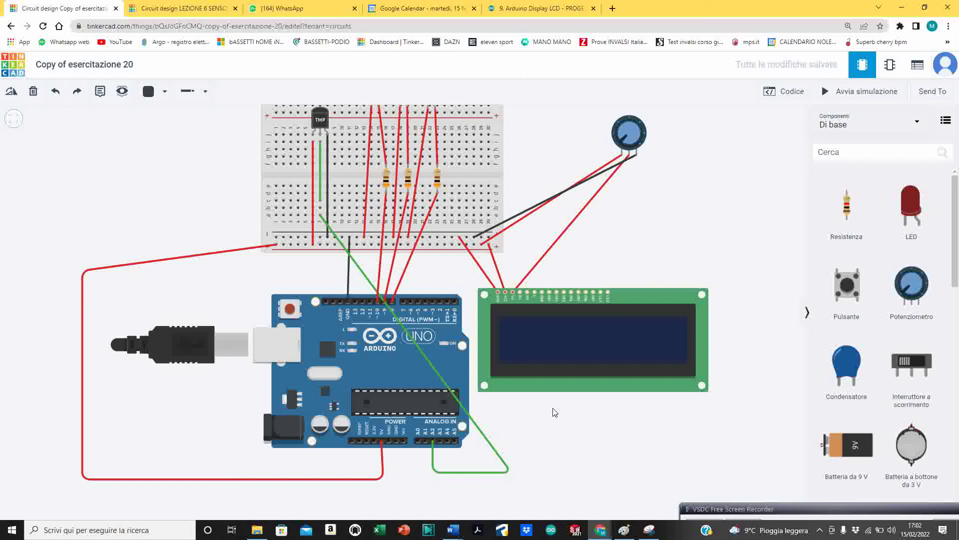
# Check the captured schematic and connect the LCD's RS pin to Arduino digital pin 12 with a black wire bent just above the pin
pyautogui.scroll(2, 513, 317)
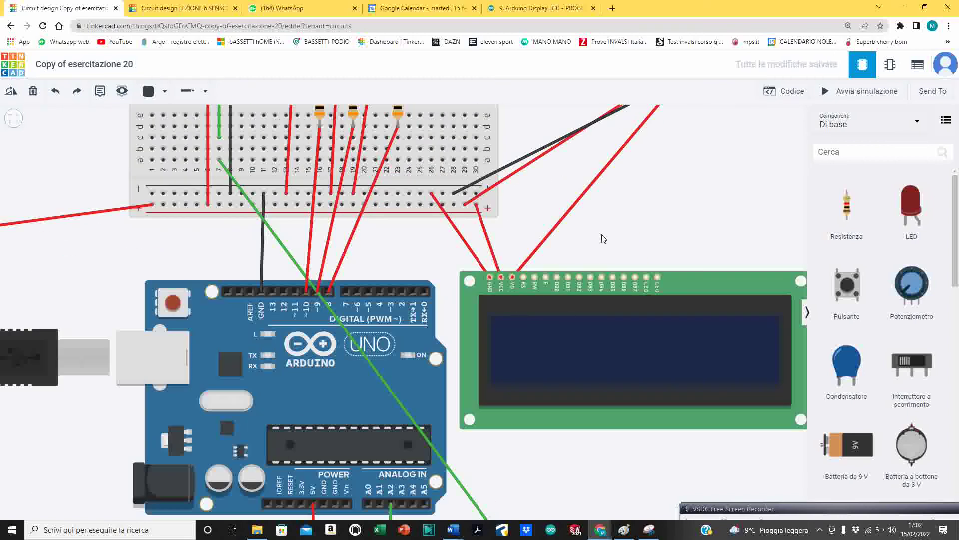
pyautogui.scroll(-2, 667, 165)
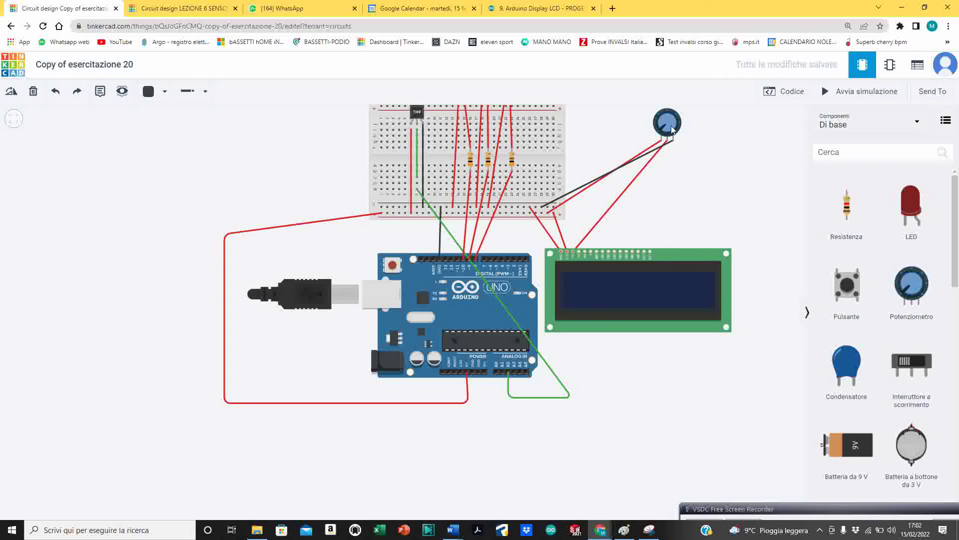
pyautogui.scroll(-1, 623, 233)
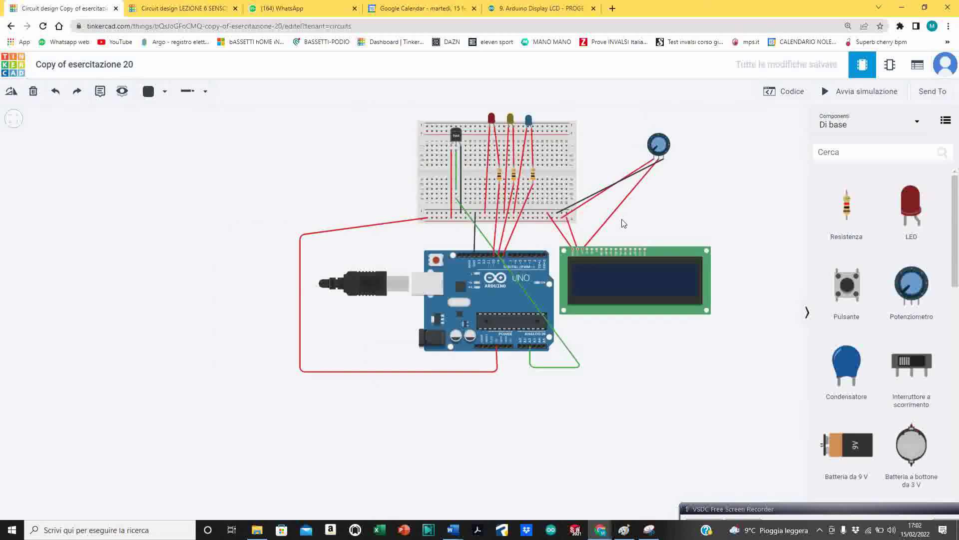
pyautogui.scroll(2, 617, 218)
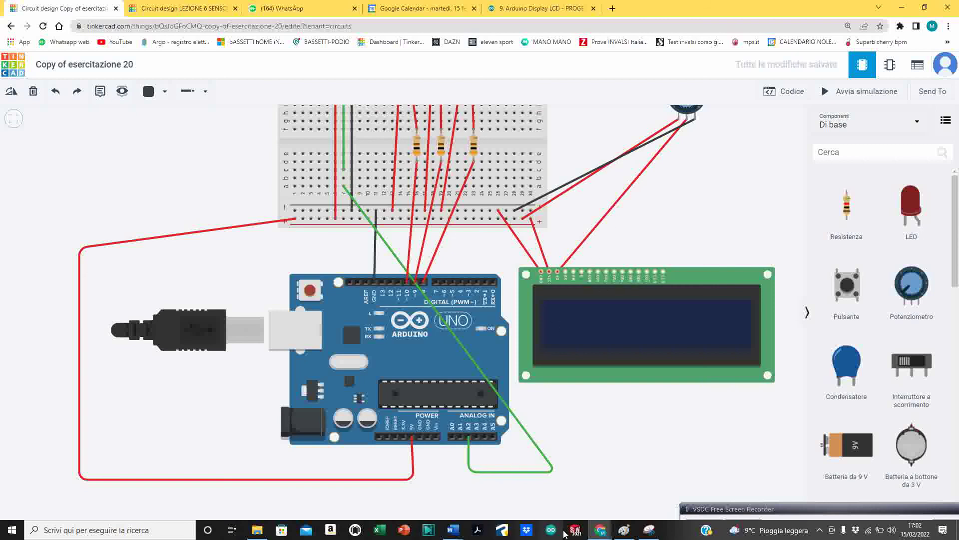
pyautogui.click(648, 530)
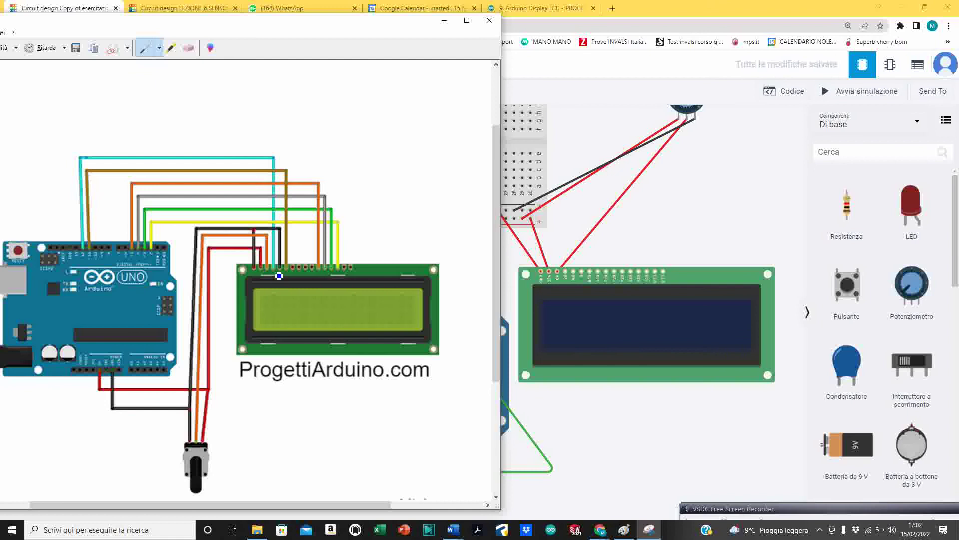
pyautogui.scroll(1, 279, 274)
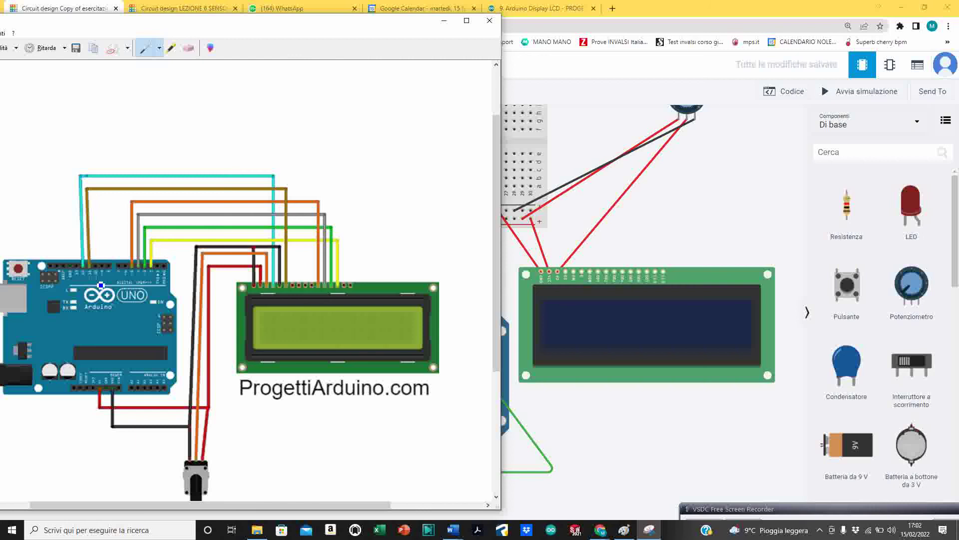
pyautogui.click(588, 391)
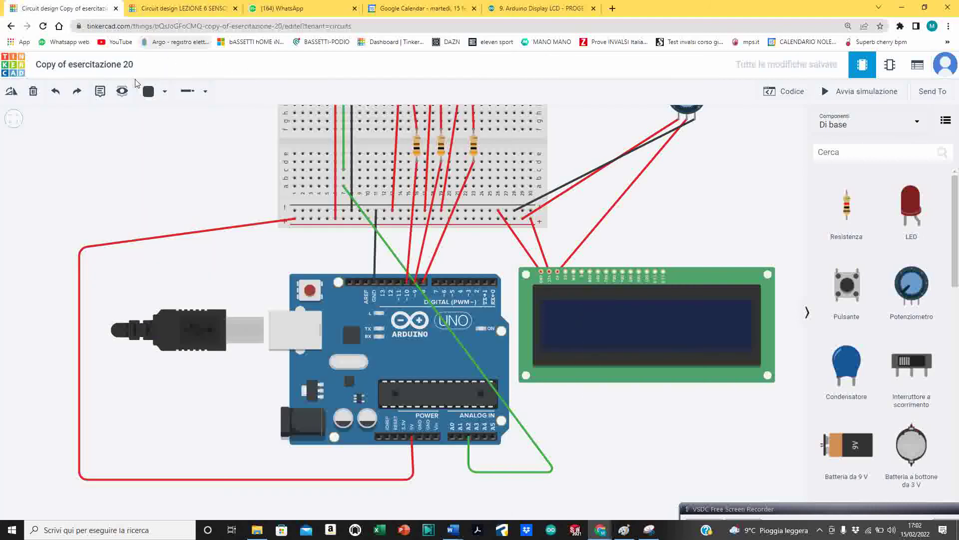
pyautogui.click(566, 272)
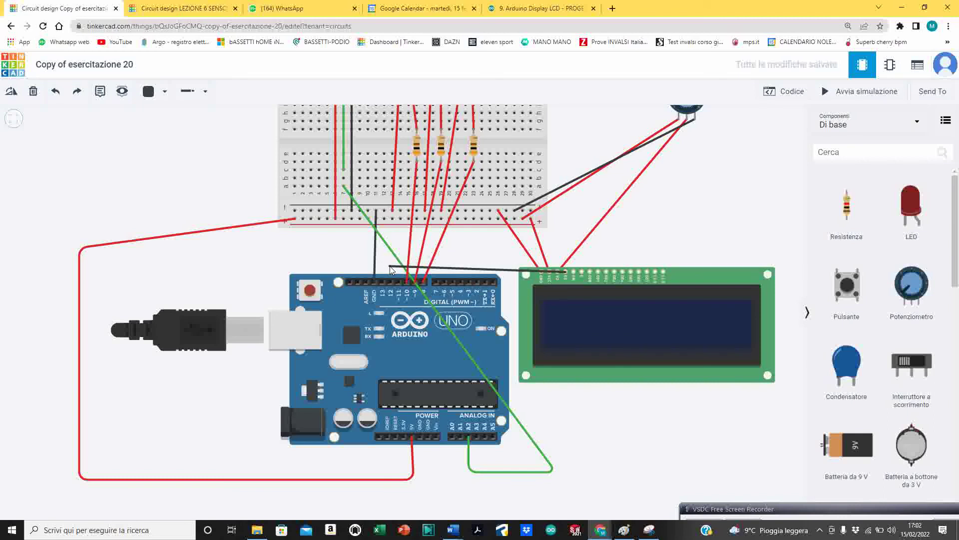
pyautogui.click(390, 266)
pyautogui.press('Escape')
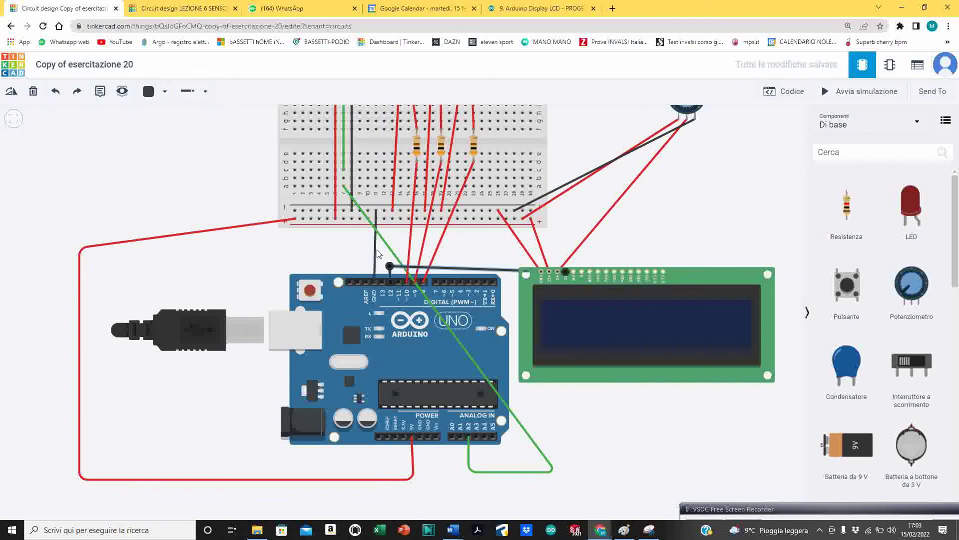
# Delete the three red wires linking the breadboard resistors to Arduino digital pins 10, 9 and 8
pyautogui.click(411, 246)
pyautogui.moveTo(413, 247); pyautogui.dragTo(423, 248)
pyautogui.press('Delete')
pyautogui.click(437, 252)
pyautogui.press('Delete')
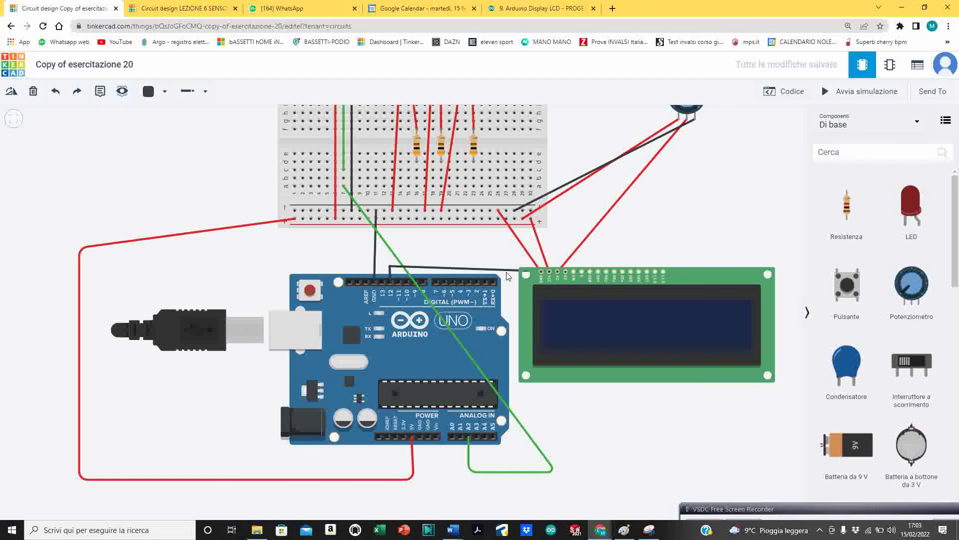
# Move the LCD slightly lower and delete the black wire between its RS pin and Arduino digital pin 12
pyautogui.moveTo(598, 383); pyautogui.dragTo(596, 392)
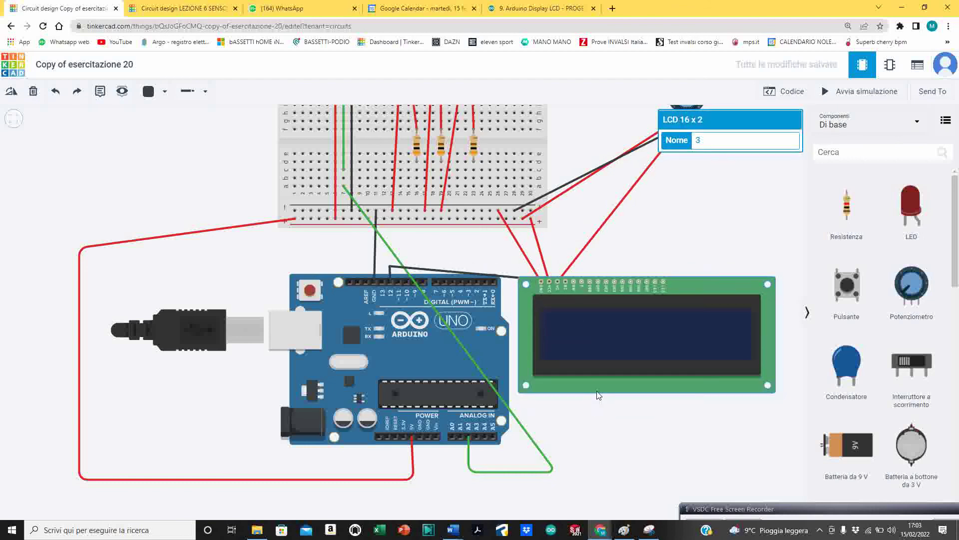
pyautogui.click(511, 283)
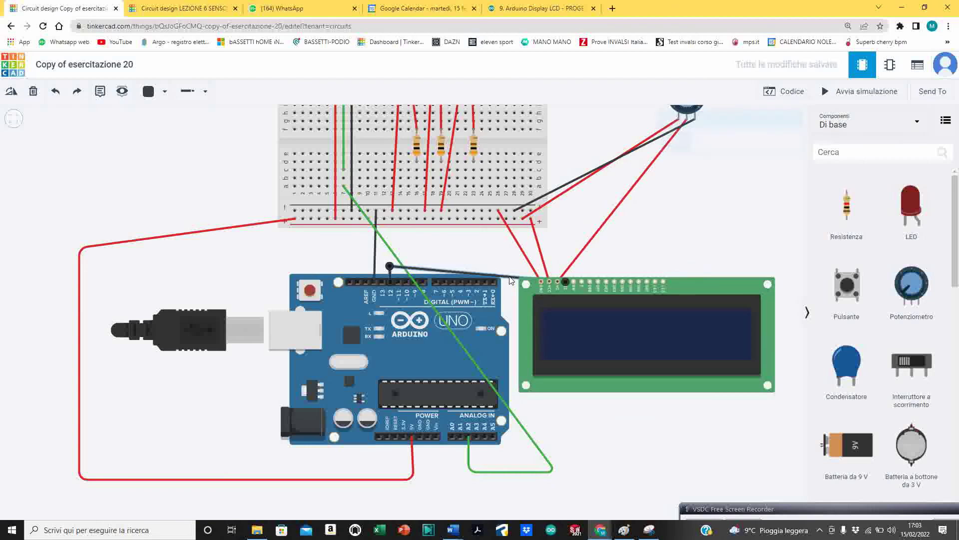
pyautogui.moveTo(567, 283)
pyautogui.mouseDown()
pyautogui.moveTo(570, 255)
pyautogui.moveTo(566, 283)
pyautogui.mouseUp()
pyautogui.click(567, 284)
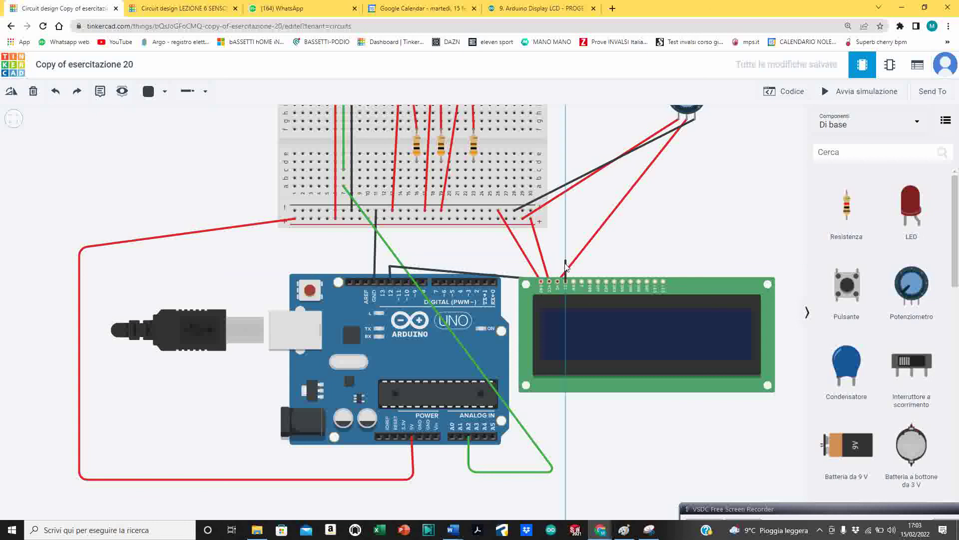
pyautogui.scroll(3, 569, 270)
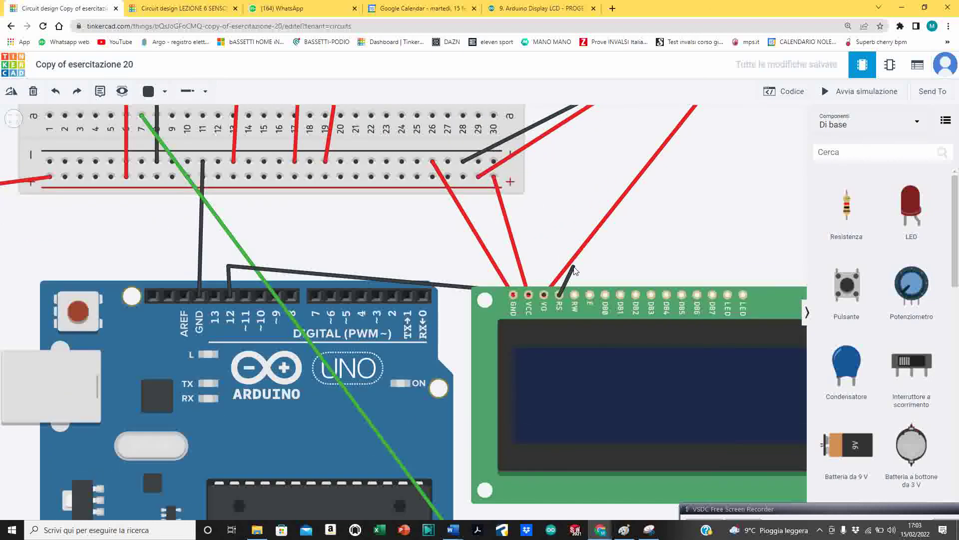
pyautogui.click(452, 290)
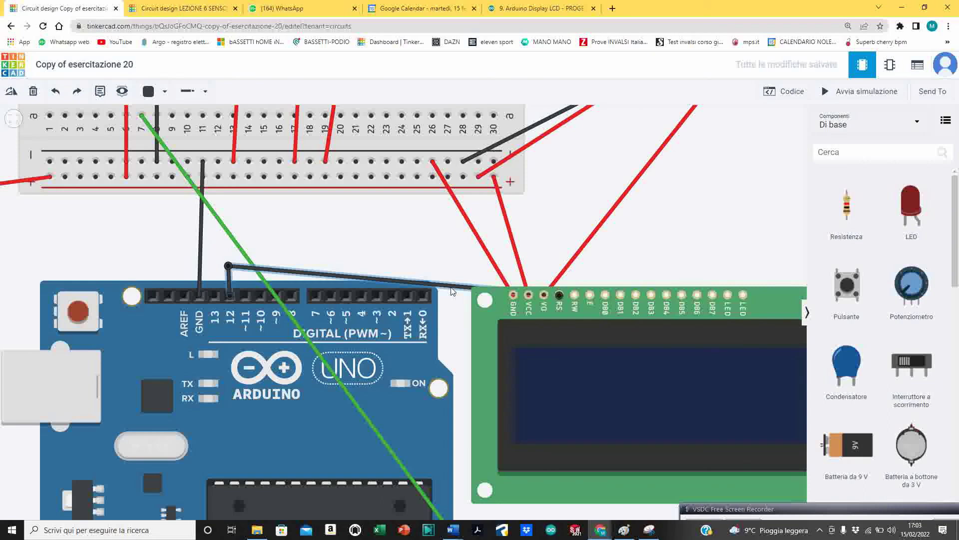
pyautogui.press('Delete')
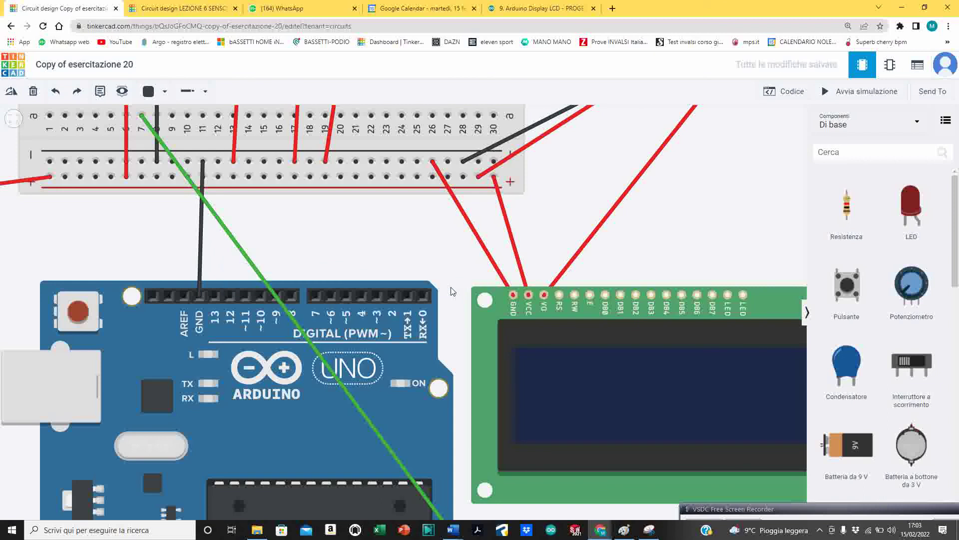
# Reconnect the LCD's RS pin to Arduino digital pin 12 with a black wire bent above both pins
pyautogui.click(559, 295)
pyautogui.click(559, 253)
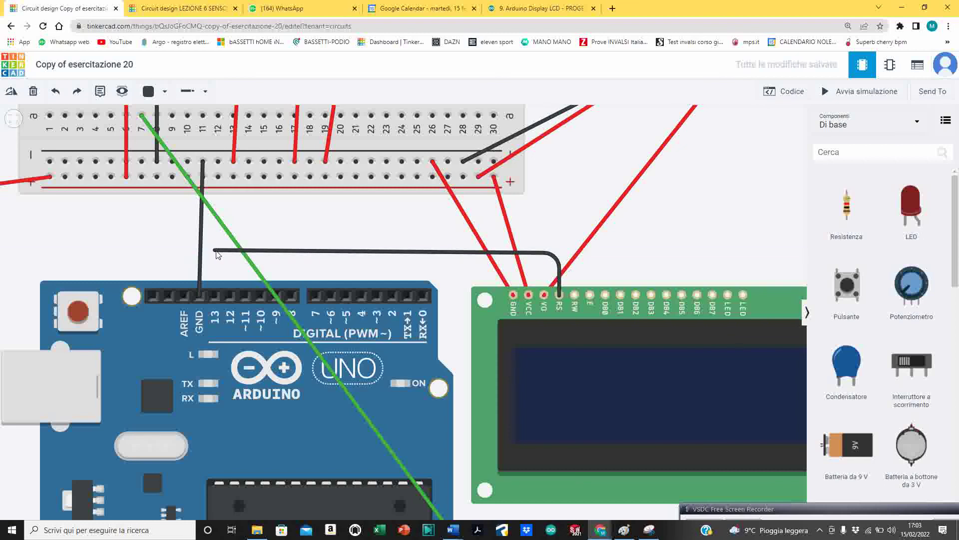
pyautogui.click(228, 254)
pyautogui.click(230, 295)
# Connect the LCD's RW pin to Arduino digital pin 11 with a black wire routed above the RS wire
pyautogui.click(576, 297)
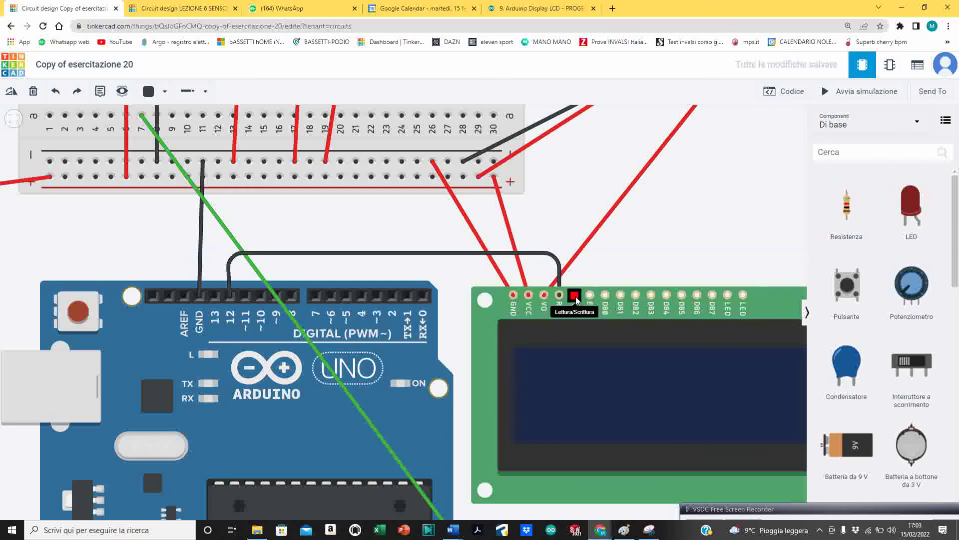
pyautogui.click(575, 240)
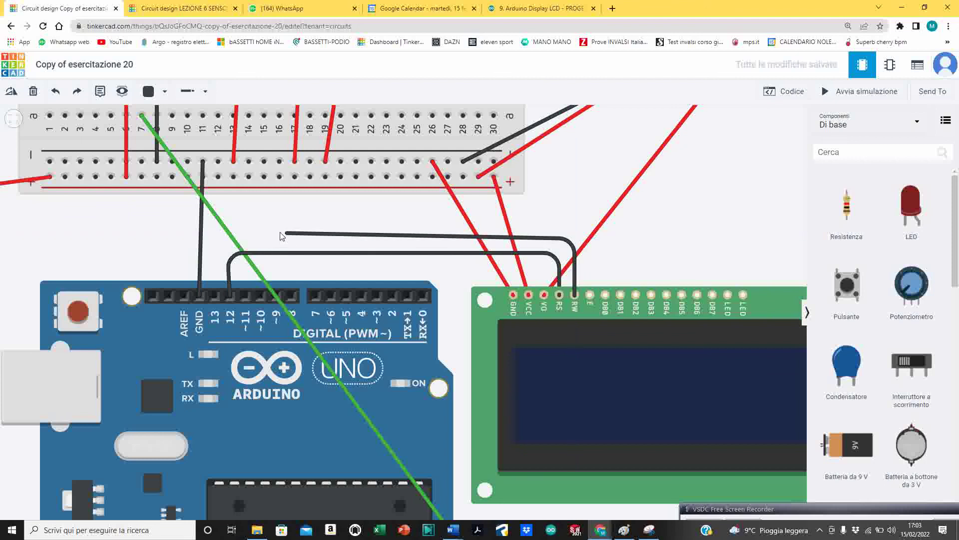
pyautogui.click(247, 239)
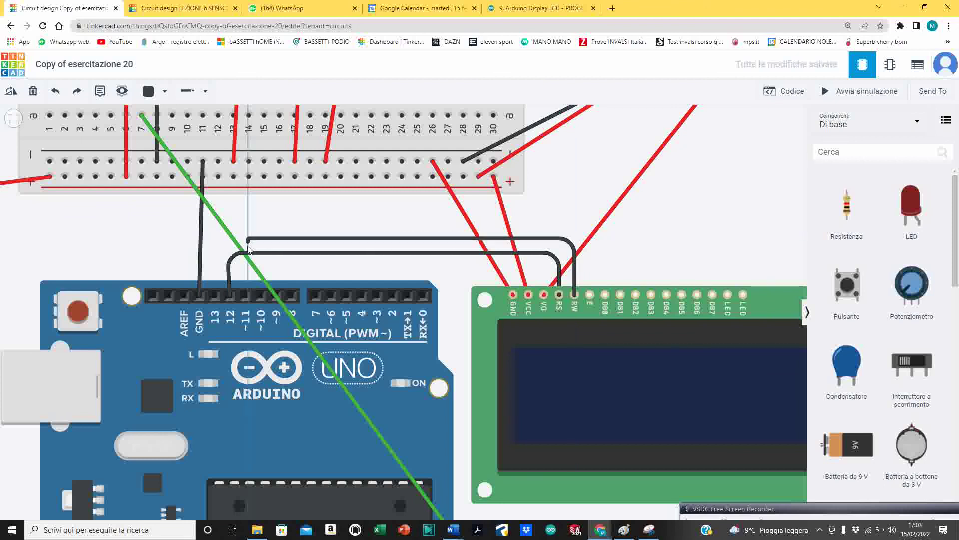
pyautogui.click(246, 296)
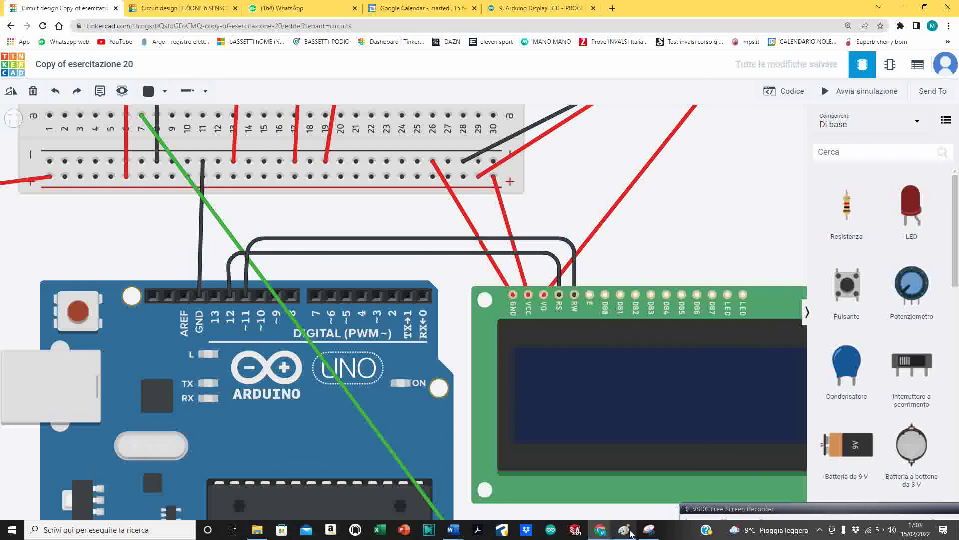
# Check the captured schematic and connect the LCD's DB7 pin to Arduino digital pin 2 with a bent black wire
pyautogui.click(649, 530)
pyautogui.scroll(2, 351, 310)
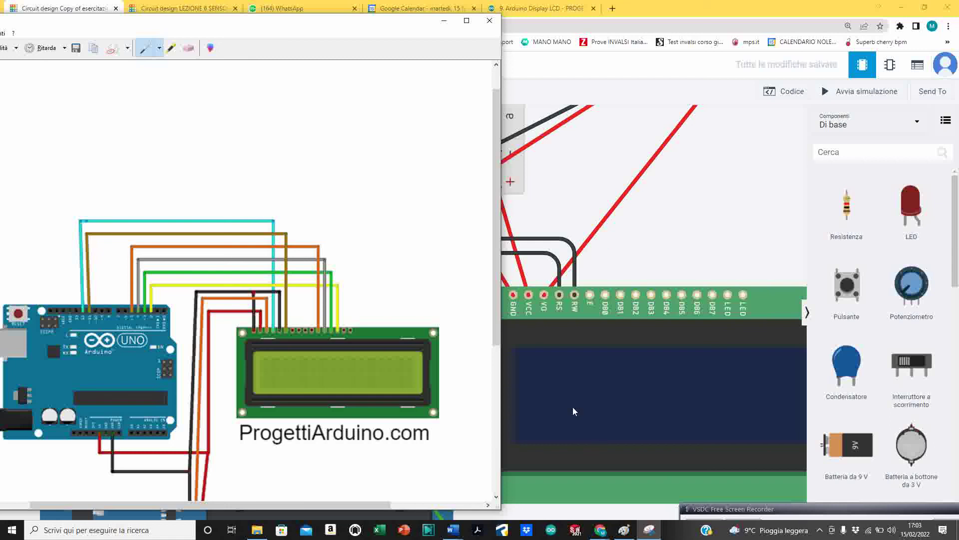
pyautogui.click(685, 254)
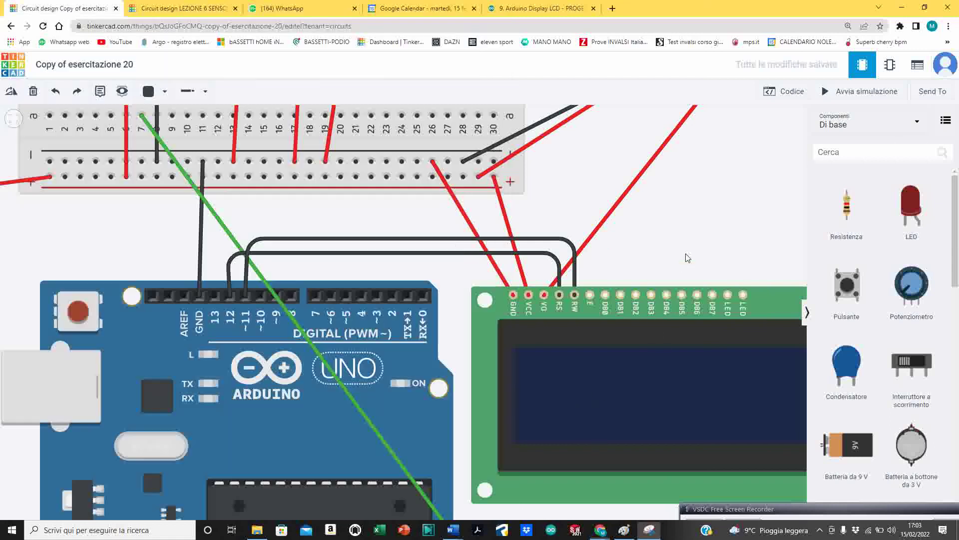
pyautogui.click(712, 295)
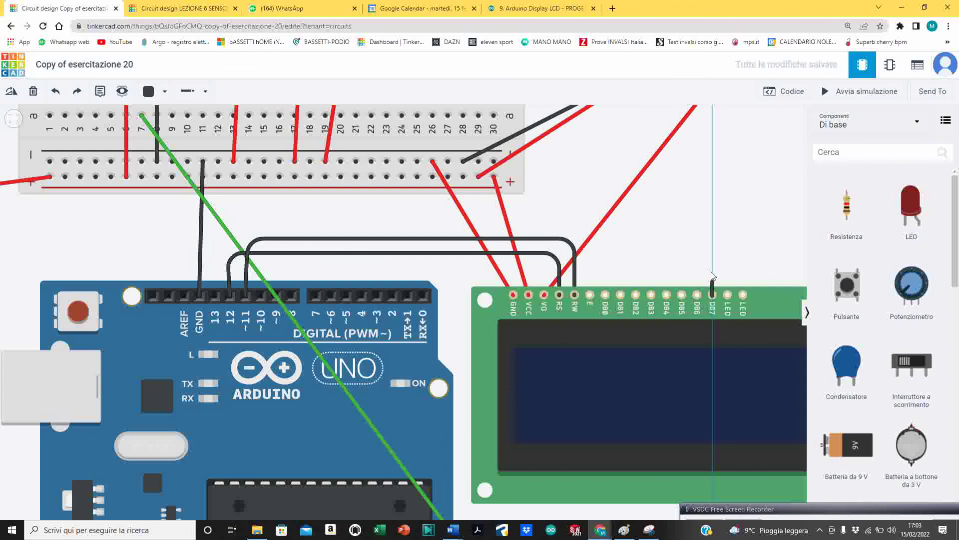
pyautogui.click(712, 261)
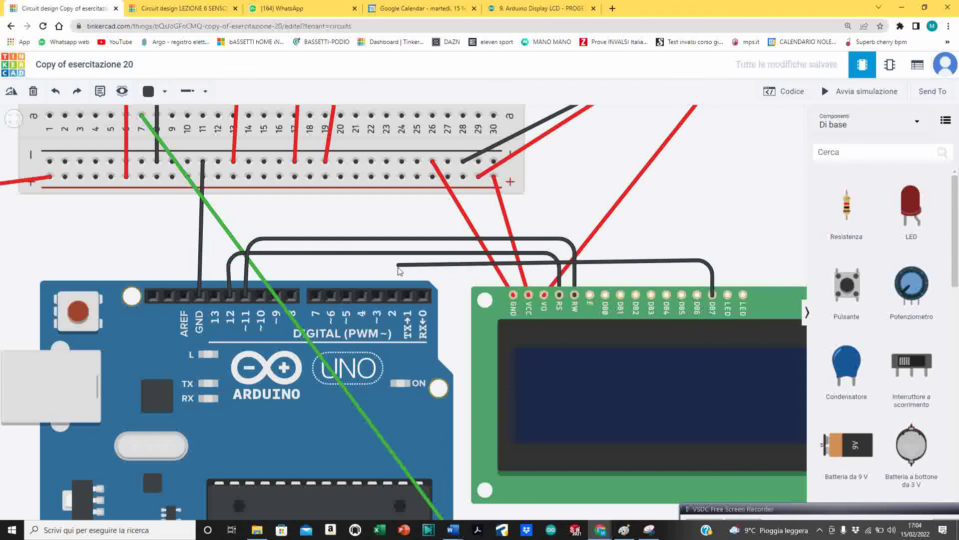
pyautogui.click(393, 266)
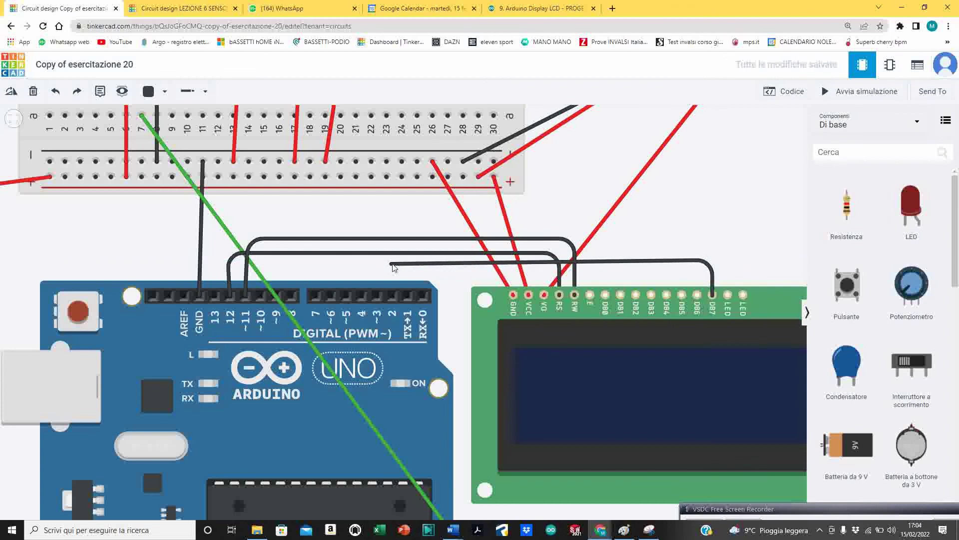
pyautogui.click(392, 296)
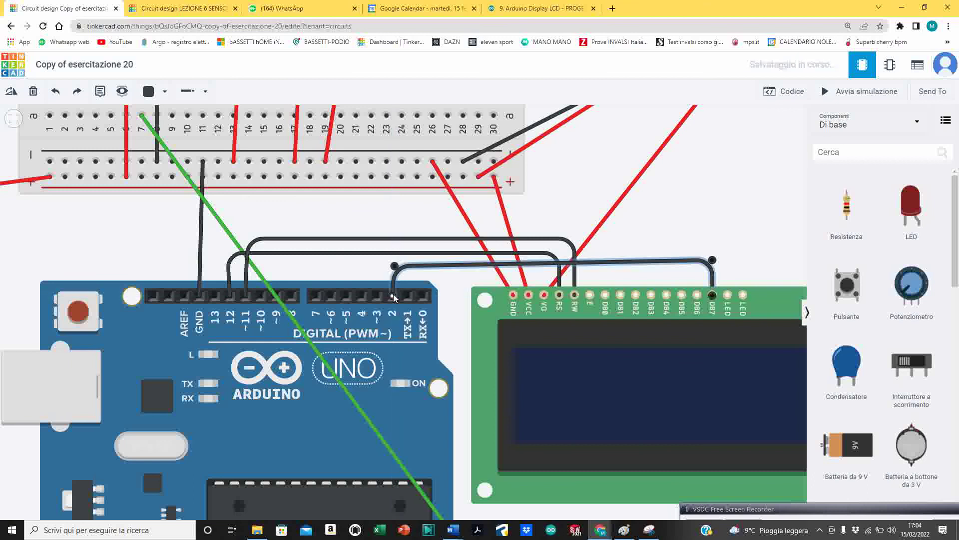
# Raise both bends of the RW and RS wires to just below the breadboard, keeping the RW wire above
pyautogui.click(409, 241)
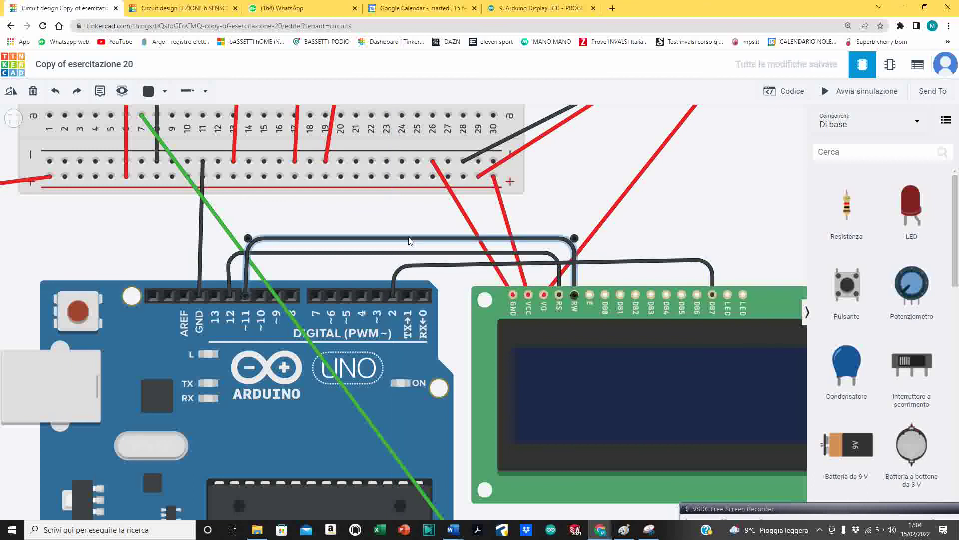
pyautogui.moveTo(574, 238); pyautogui.dragTo(574, 201)
pyautogui.moveTo(247, 239); pyautogui.dragTo(243, 201)
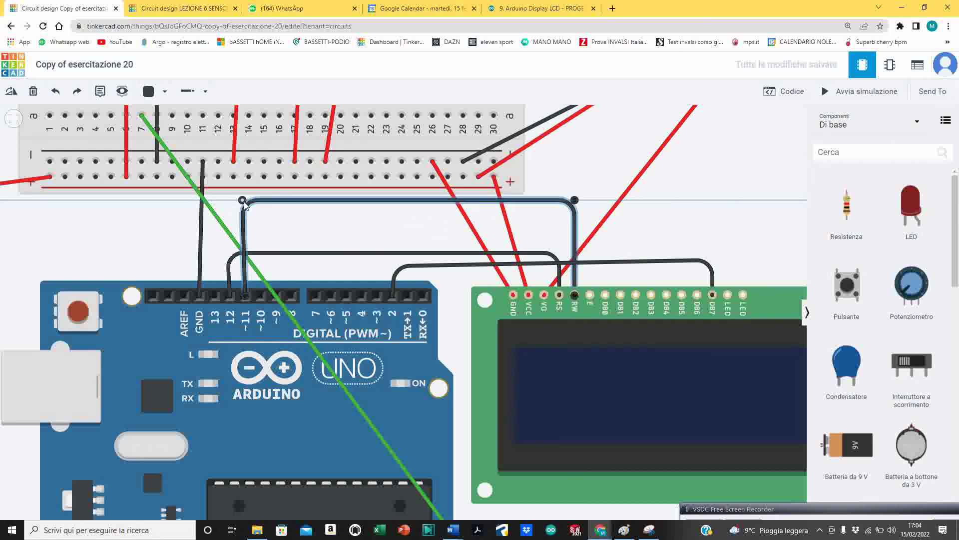
pyautogui.click(272, 255)
pyautogui.moveTo(560, 253); pyautogui.dragTo(557, 208)
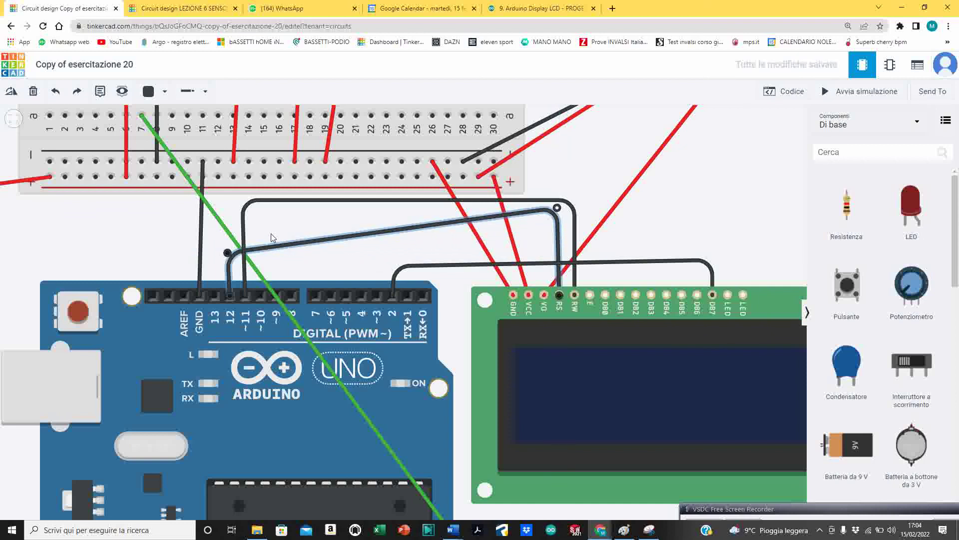
pyautogui.moveTo(228, 250); pyautogui.dragTo(228, 210)
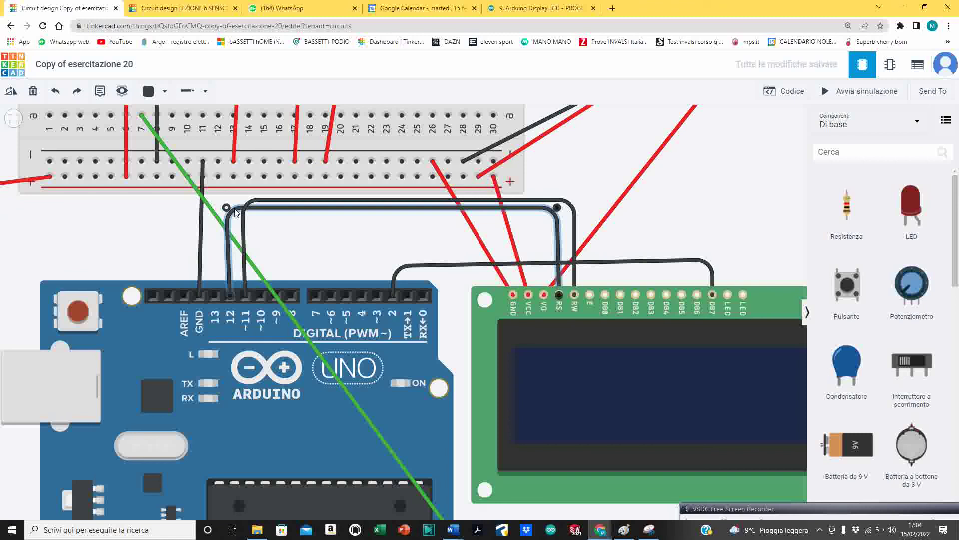
# Connect the LCD's DB6 pin to Arduino digital pin 3 and DB5 to pin 4 with bent black wires stacked above the DB7 wire
pyautogui.click(697, 295)
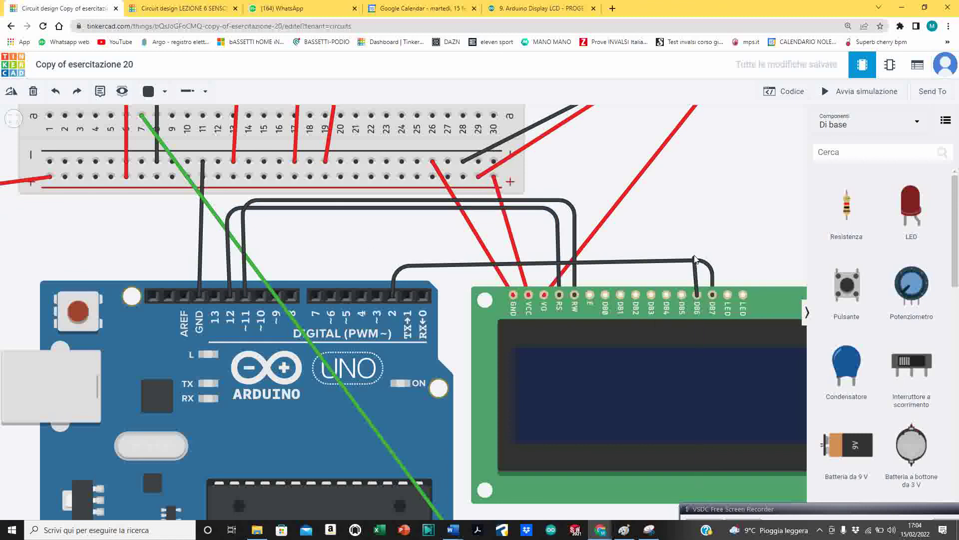
pyautogui.click(697, 250)
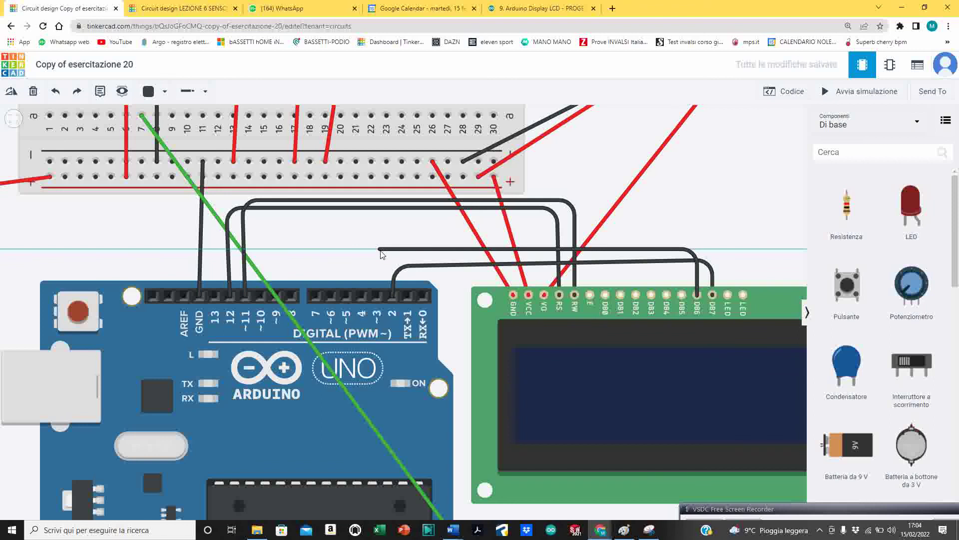
pyautogui.click(378, 296)
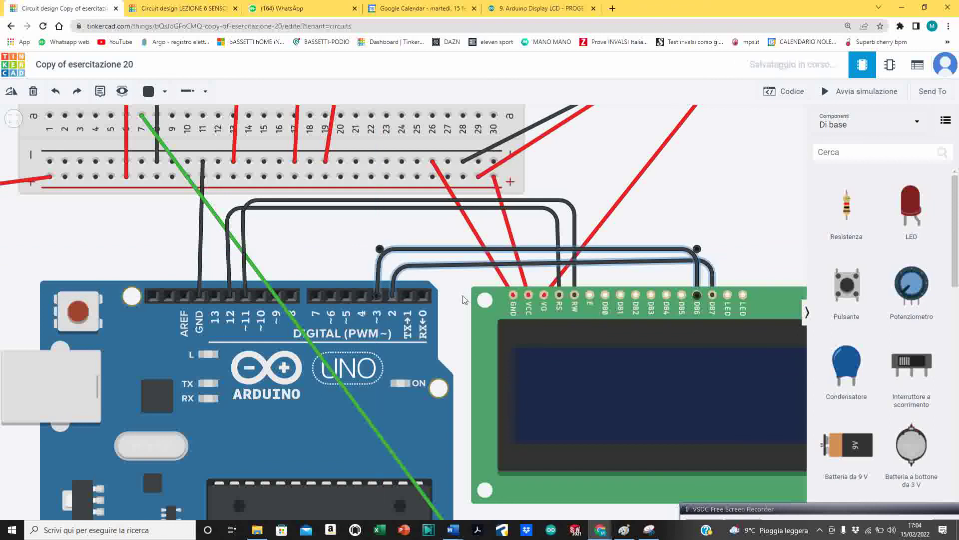
pyautogui.click(681, 295)
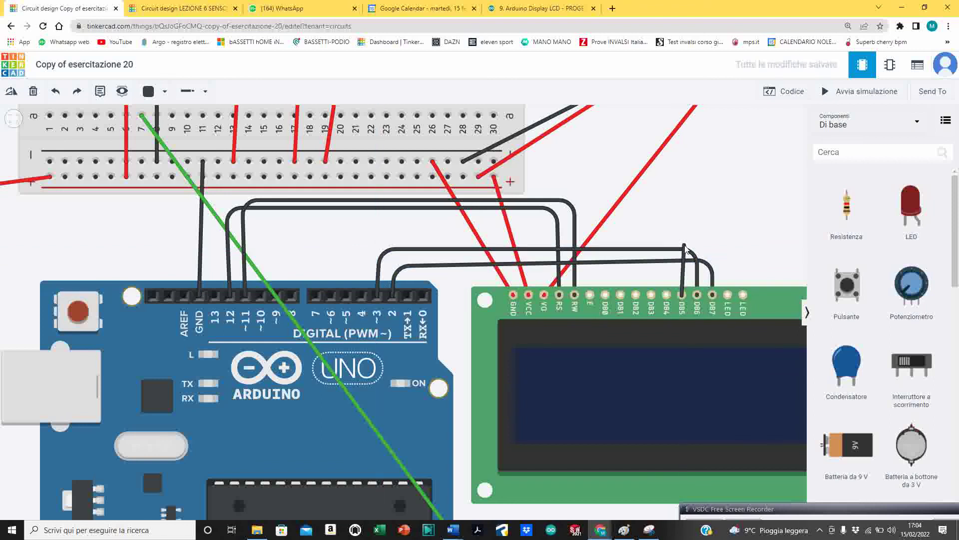
pyautogui.click(682, 236)
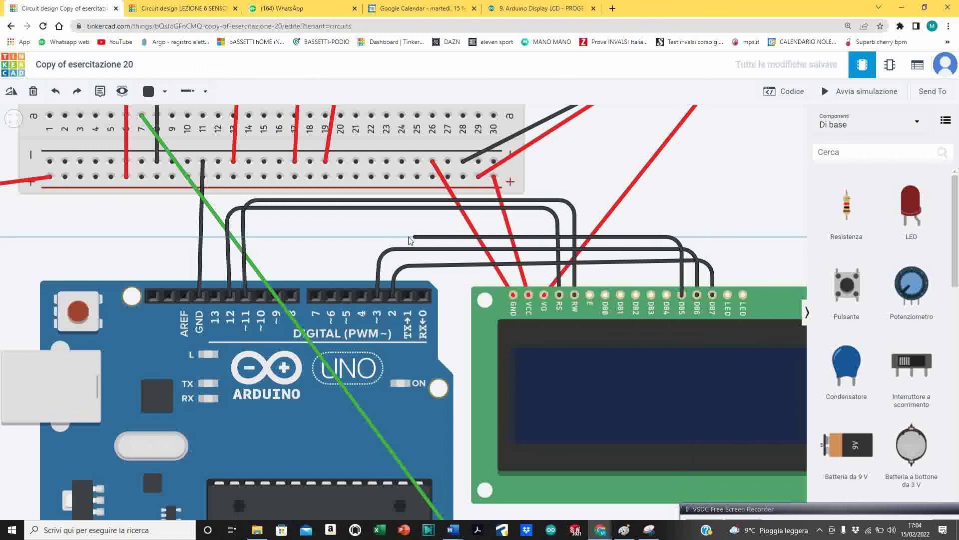
pyautogui.click(369, 237)
pyautogui.click(361, 296)
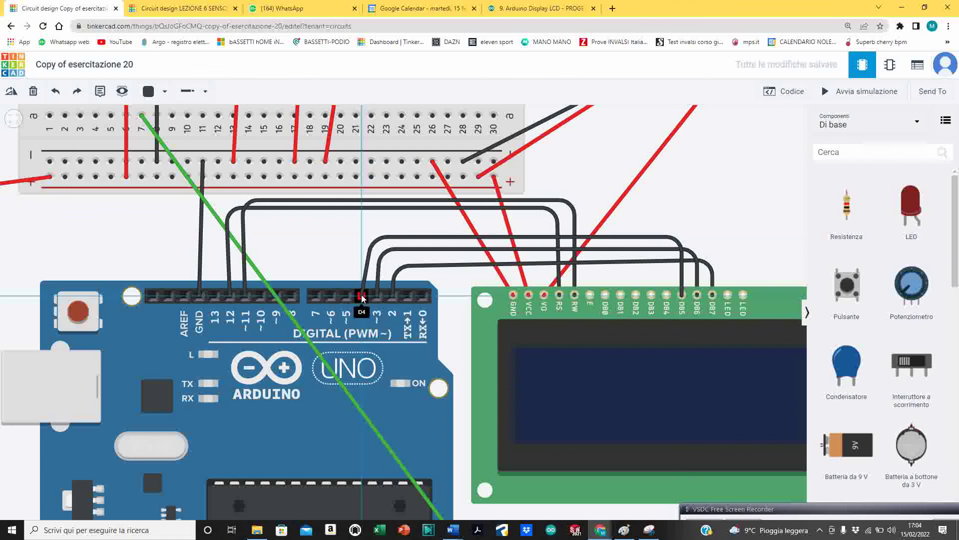
# Connect the LCD's DB4 pin to Arduino digital pin 5 with a black wire routed above the DB5 wire
pyautogui.click(666, 296)
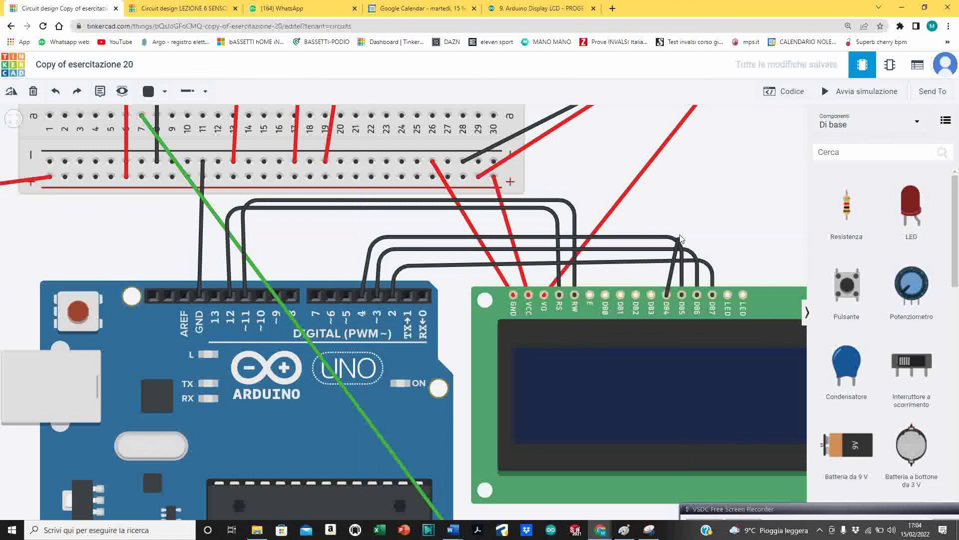
pyautogui.click(665, 227)
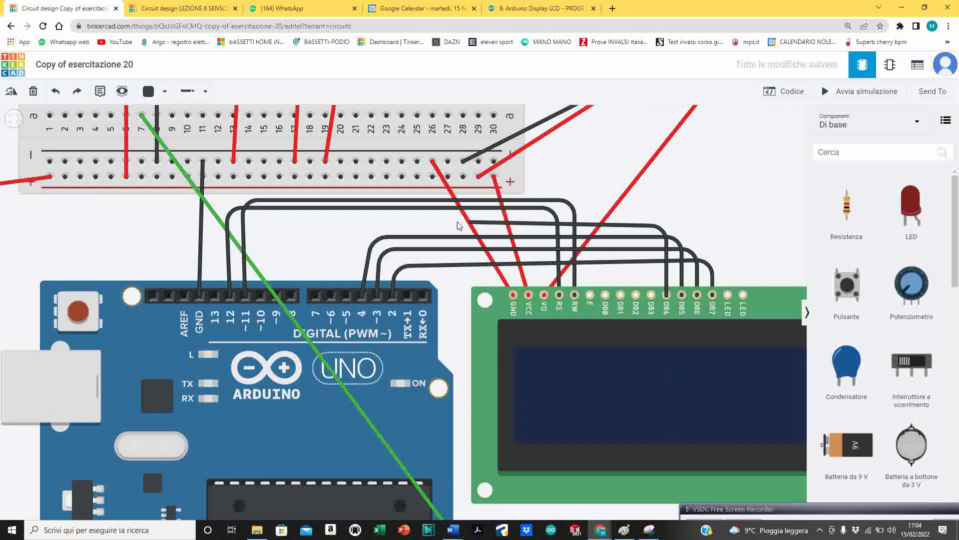
pyautogui.click(356, 226)
pyautogui.click(346, 296)
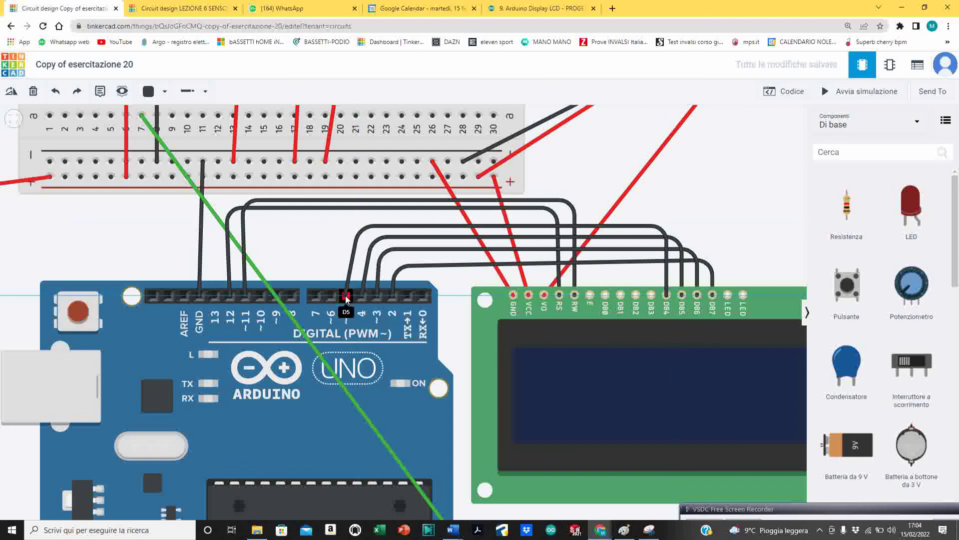
pyautogui.click(753, 226)
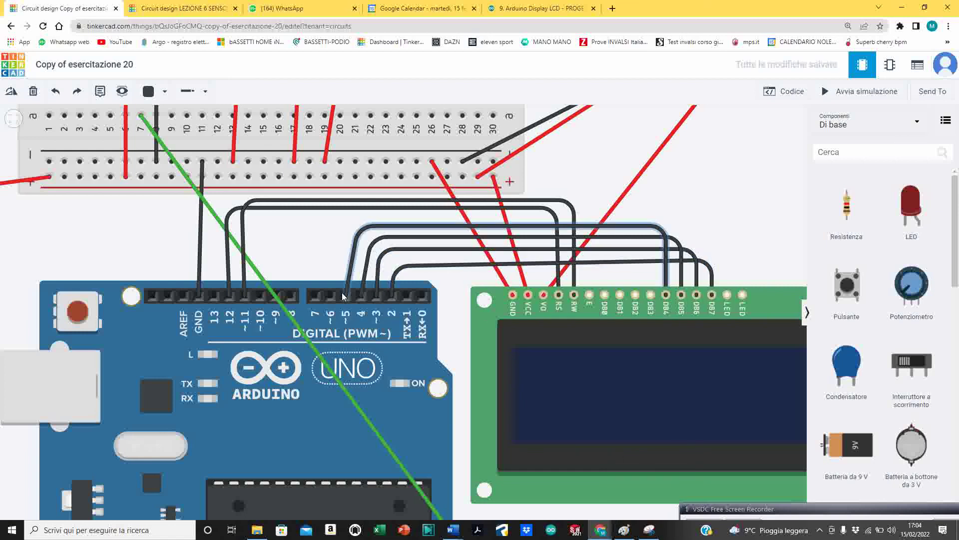
# Check the LCD pin connections in the captured reference schematic at a larger window size
pyautogui.click(632, 531)
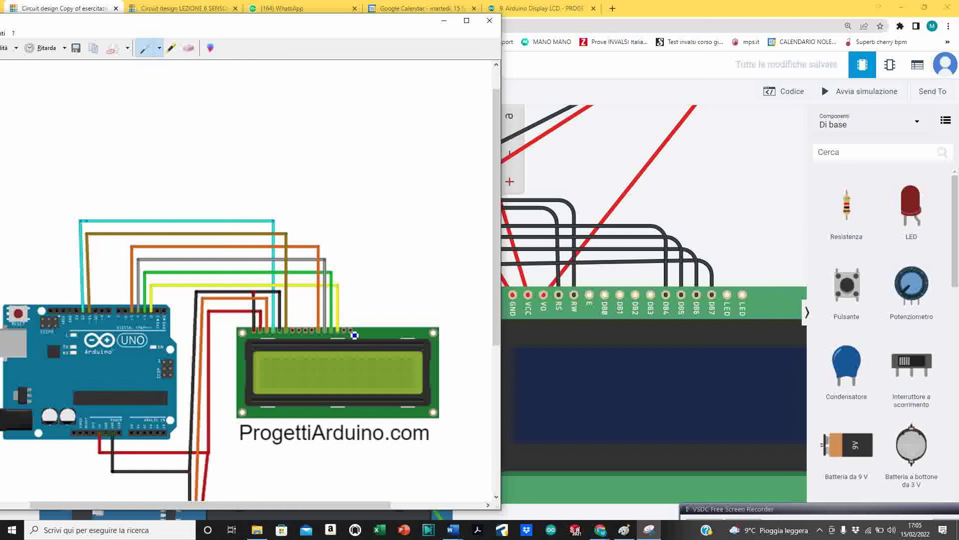
pyautogui.click(443, 21)
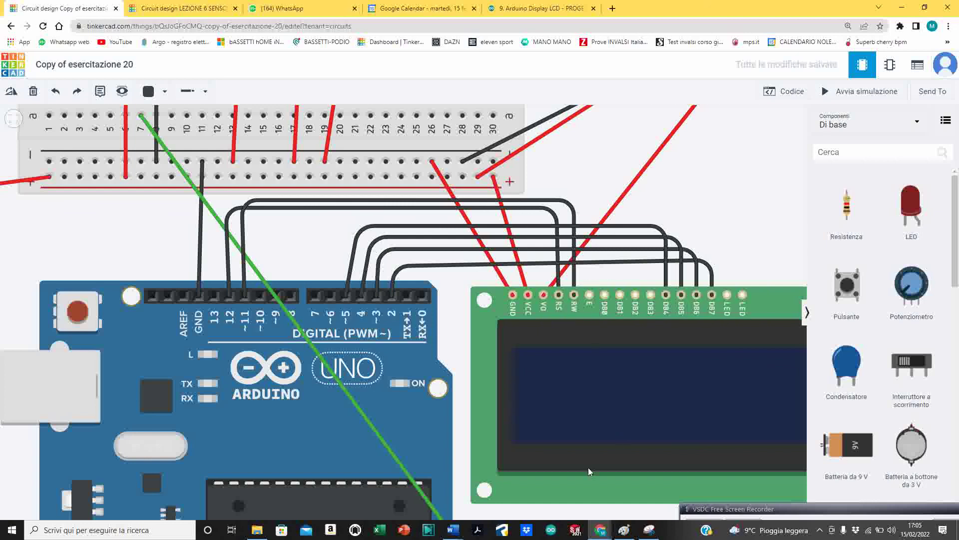
pyautogui.click(649, 530)
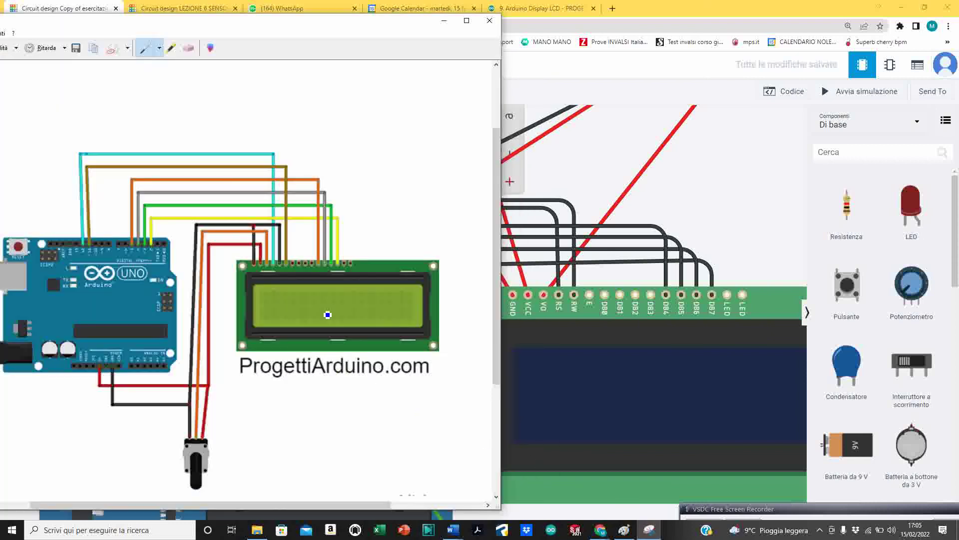
pyautogui.scroll(1, 259, 192)
pyautogui.scroll(-1, 317, 319)
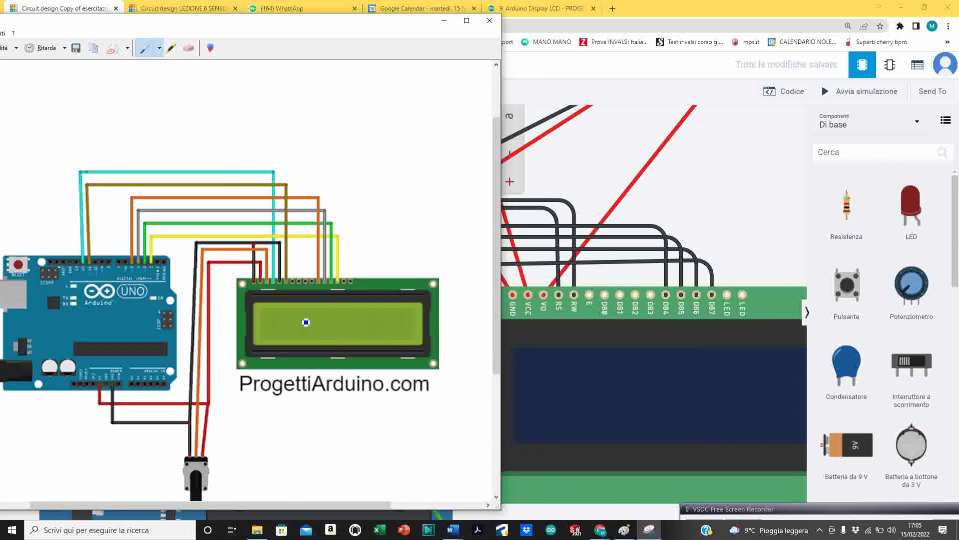
pyautogui.click(466, 20)
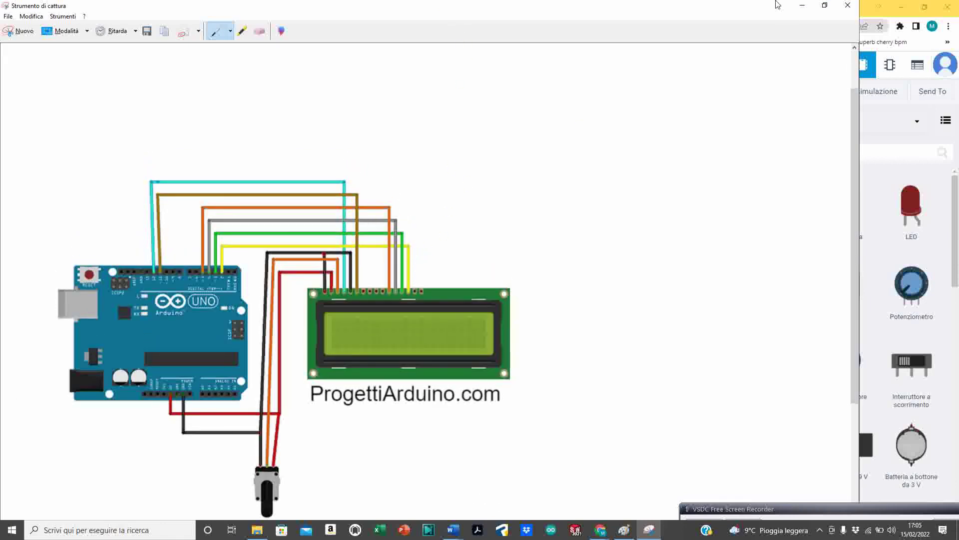
pyautogui.click(808, 9)
# Move the LCD's RW wire end to the E pin and connect RW to the breadboard's negative rail near column 24 with a black wire
pyautogui.scroll(3, 556, 299)
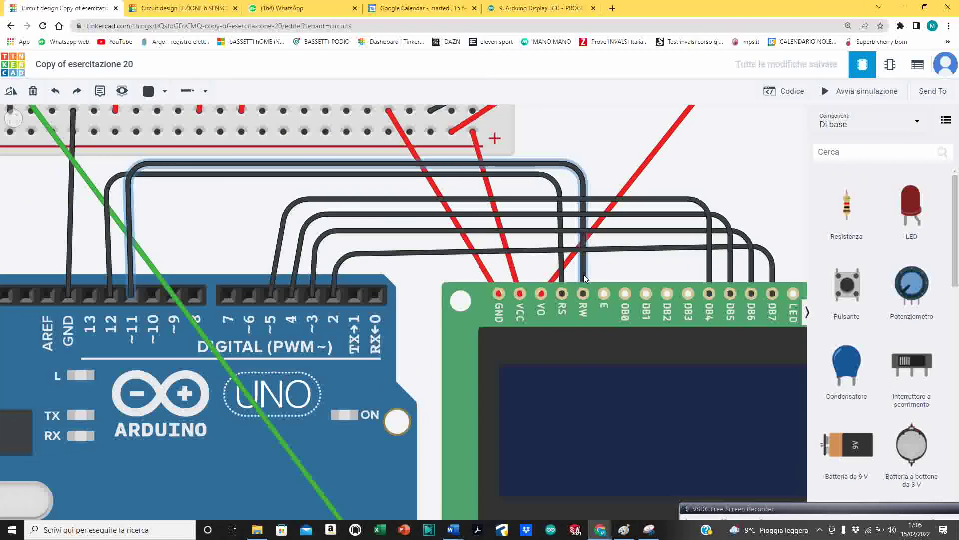
pyautogui.click(584, 278)
pyautogui.moveTo(583, 295); pyautogui.dragTo(605, 295)
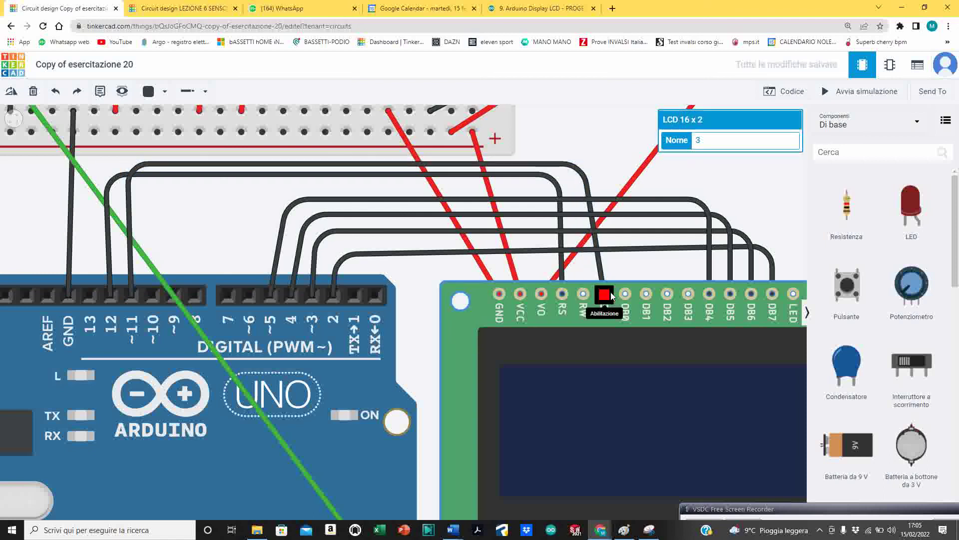
pyautogui.click(584, 294)
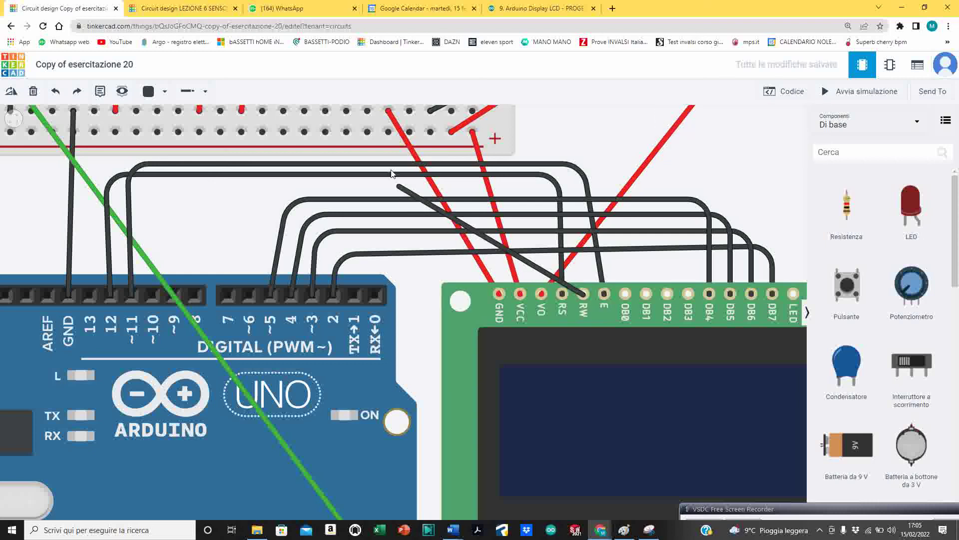
pyautogui.click(346, 111)
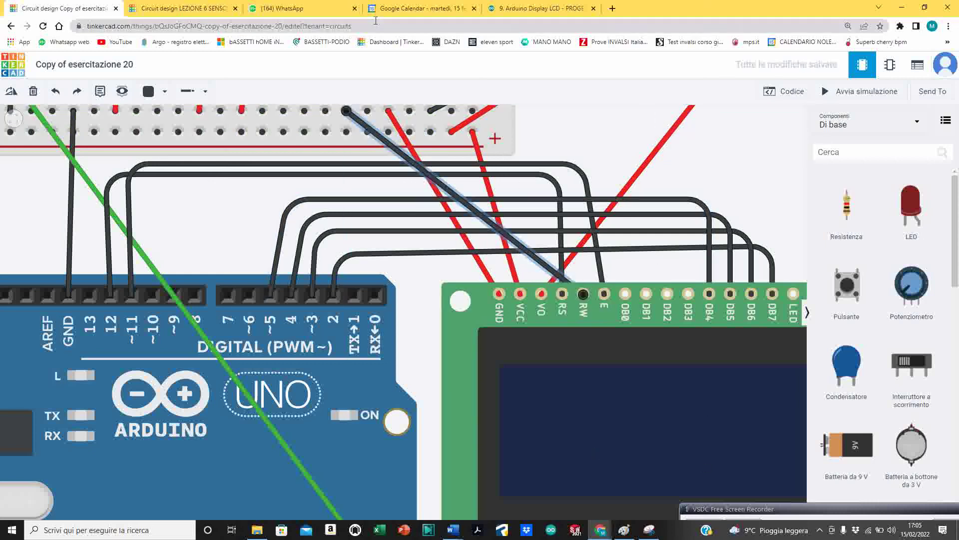
# Examine the enlarged LCD wiring diagram on the progettiarduino.com page for the pins each wire reaches
pyautogui.click(524, 9)
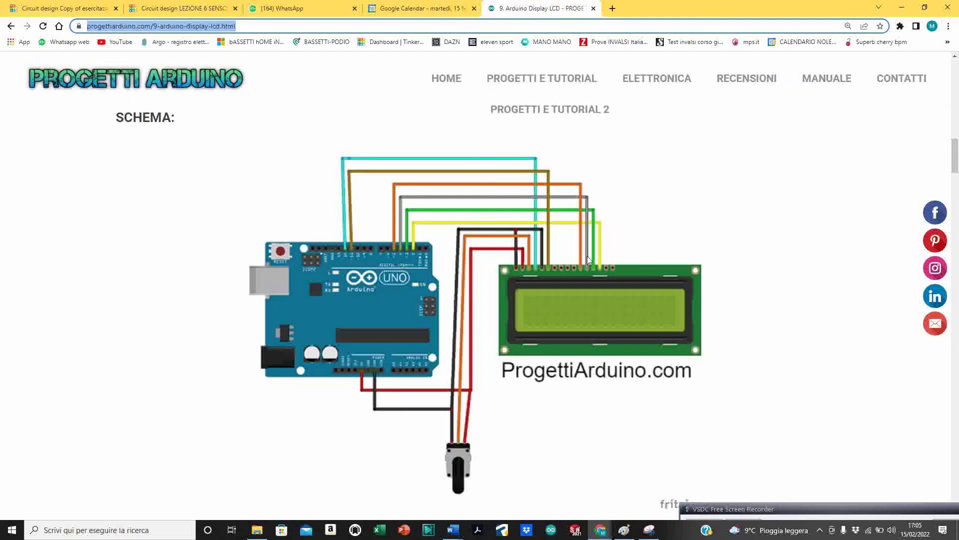
pyautogui.scroll(3, 582, 263)
pyautogui.scroll(-2, 585, 265)
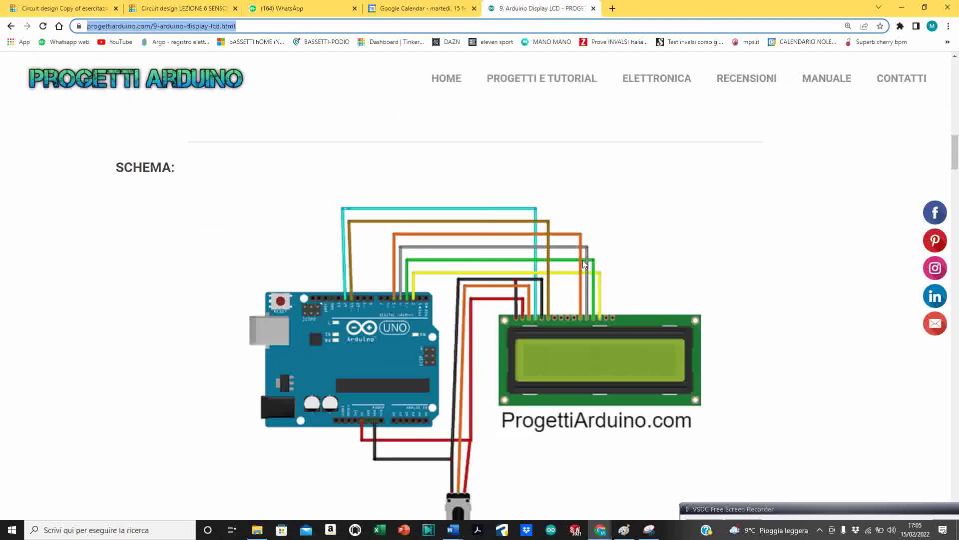
pyautogui.click(948, 26)
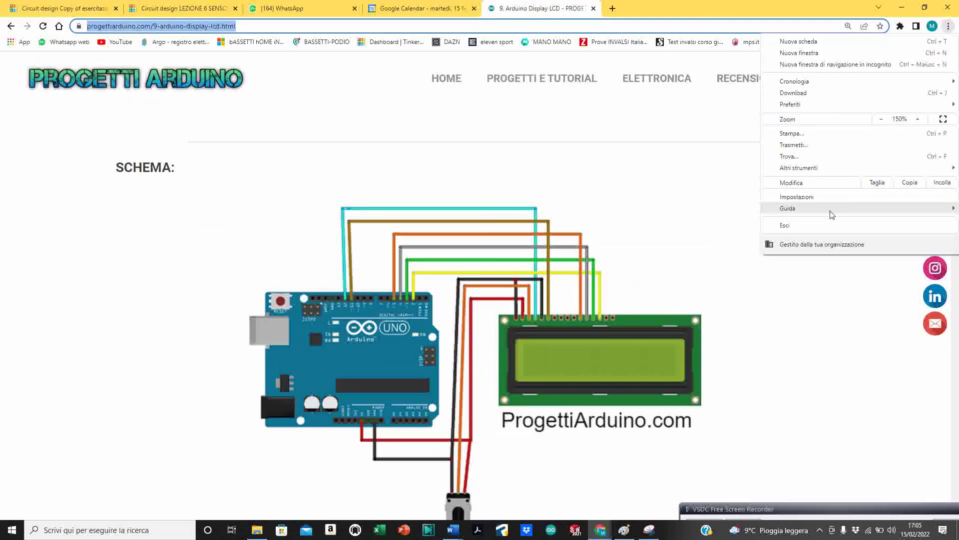
pyautogui.click(918, 119)
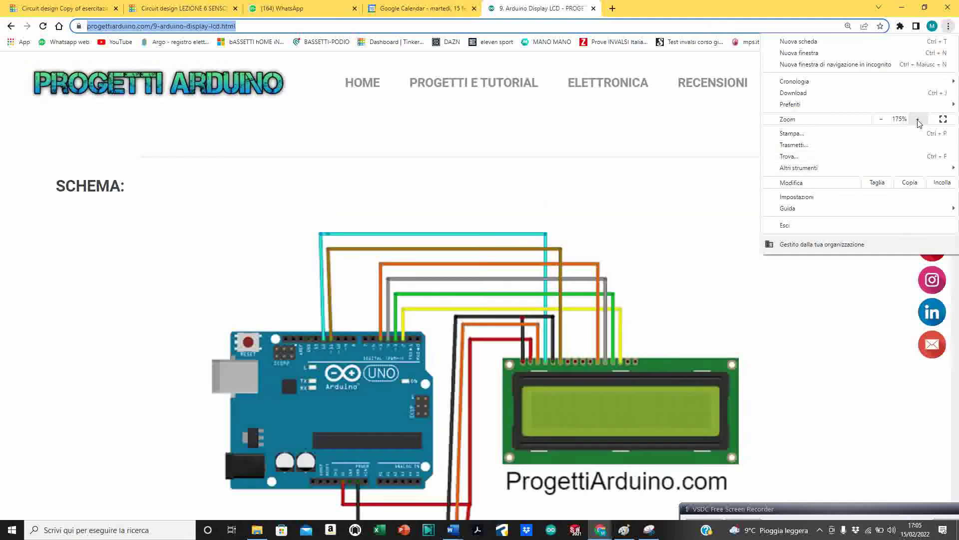
pyautogui.click(918, 120)
pyautogui.click(918, 120)
pyautogui.click(918, 120)
pyautogui.click(653, 347)
pyautogui.scroll(-10, 650, 347)
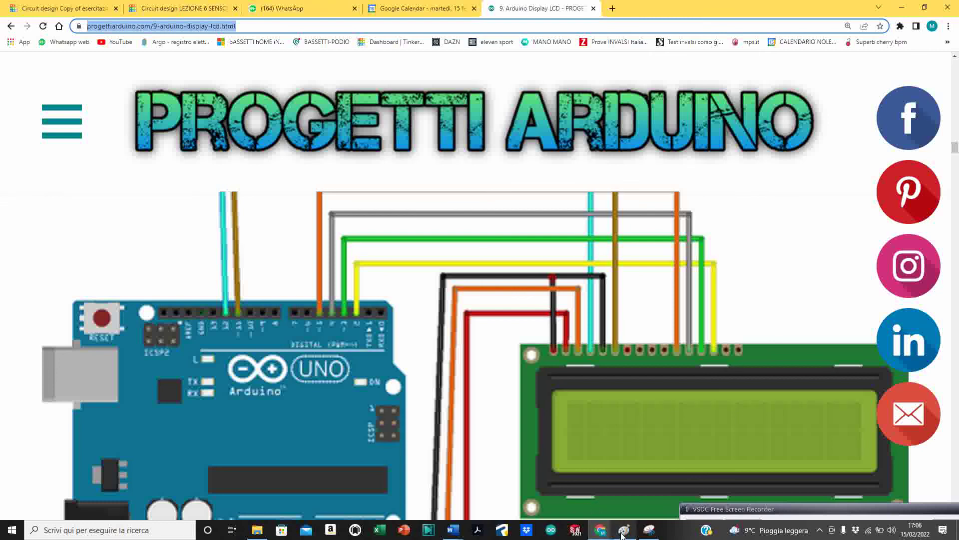
pyautogui.moveTo(623, 534)
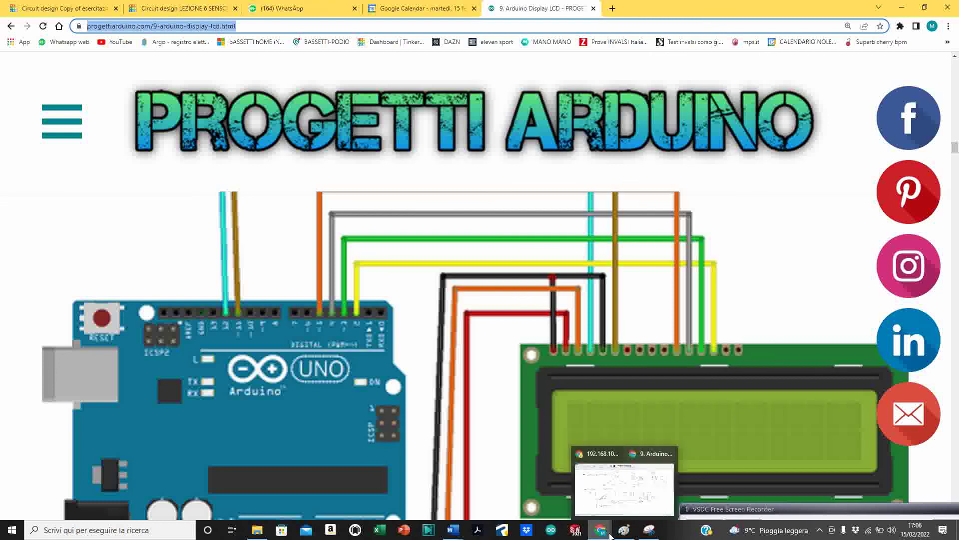
# Inspect the Tinkercad circuit's LCD wiring, checking the E and RW pins against the reference diagram
pyautogui.click(78, 9)
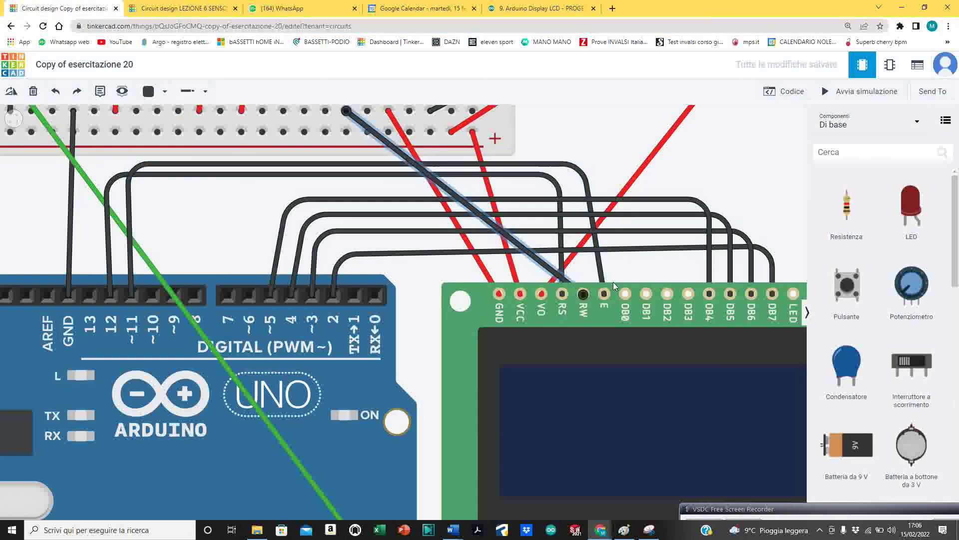
pyautogui.scroll(-5, 630, 280)
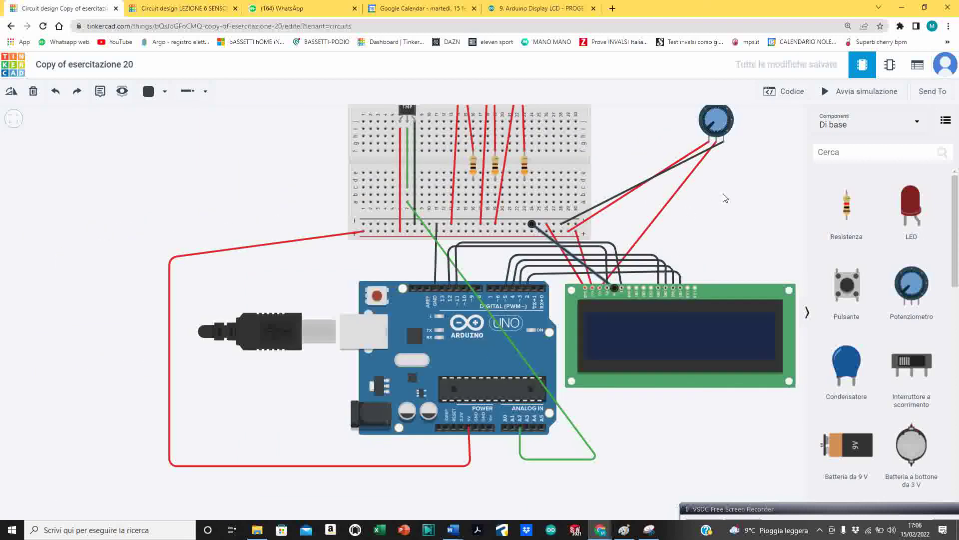
pyautogui.scroll(4, 699, 210)
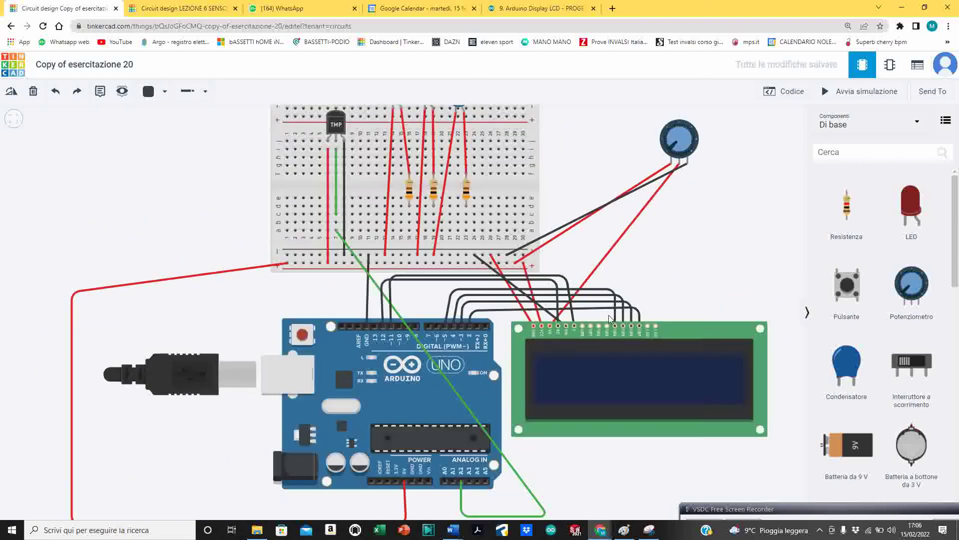
pyautogui.scroll(5, 610, 318)
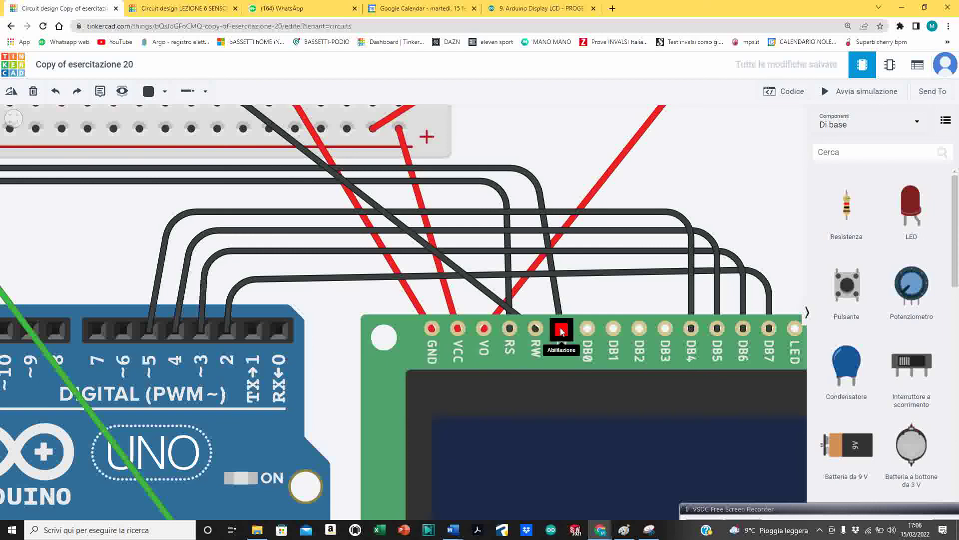
pyautogui.scroll(-2, 312, 250)
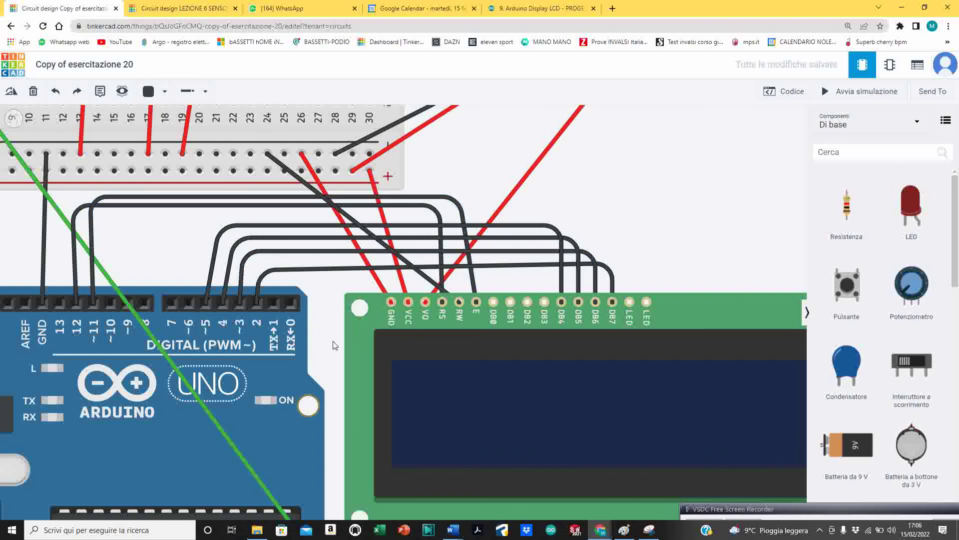
pyautogui.scroll(-2, 616, 331)
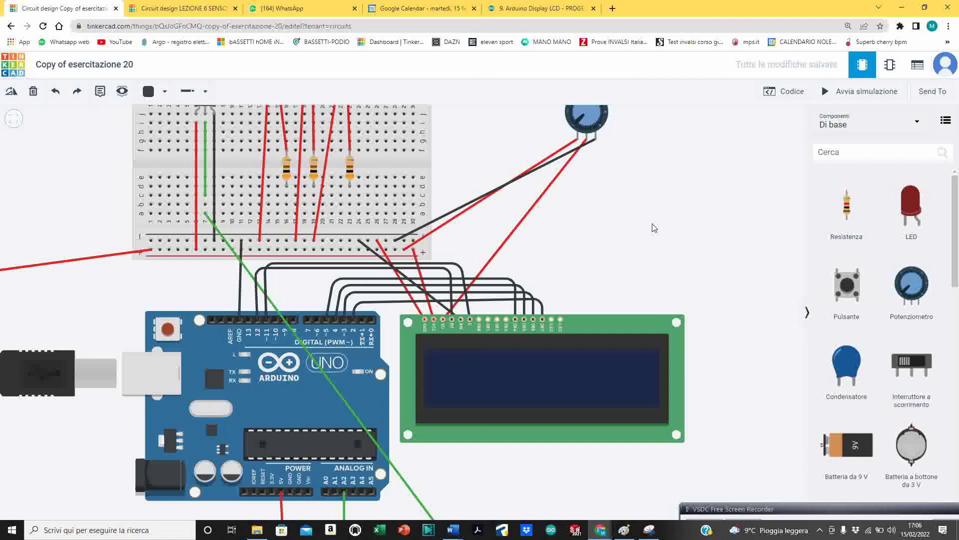
# Read the web page's sketch down to the LCD declaration and copy the line LiquidCrystal lcd(12, 11, 5, 4, 3, 2);
pyautogui.moveTo(600, 530)
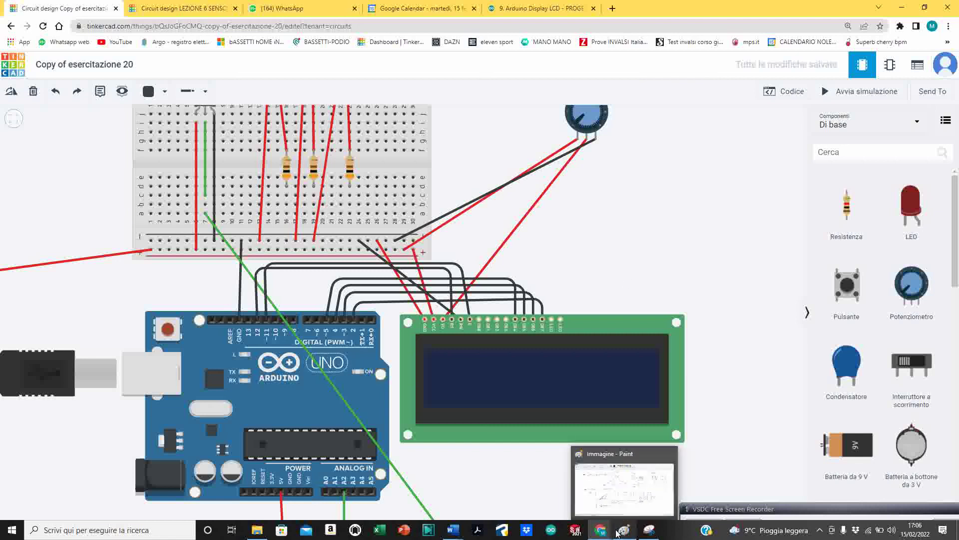
pyautogui.click(532, 8)
pyautogui.scroll(-3, 579, 297)
pyautogui.scroll(-15, 579, 297)
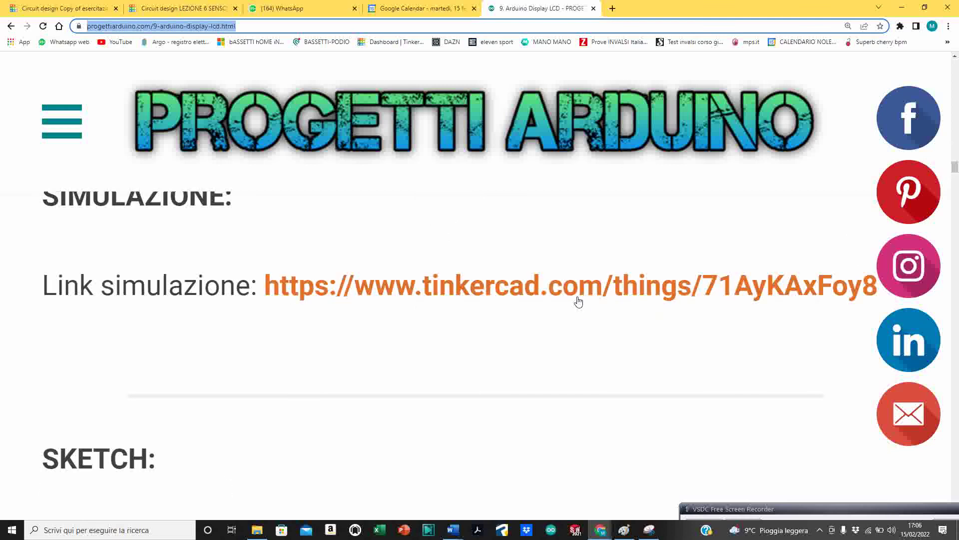
pyautogui.scroll(-3, 579, 293)
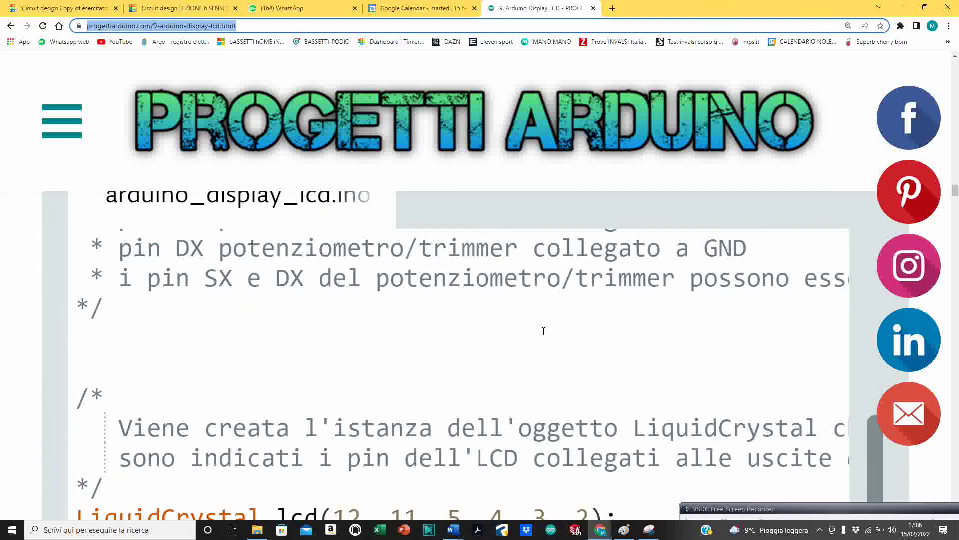
pyautogui.scroll(5, 544, 330)
pyautogui.scroll(2, 528, 300)
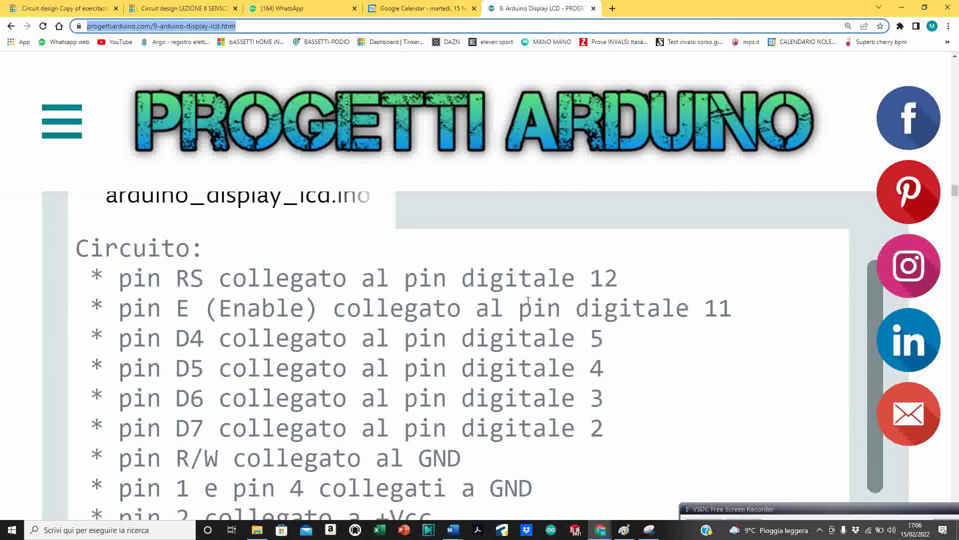
pyautogui.scroll(-8, 527, 300)
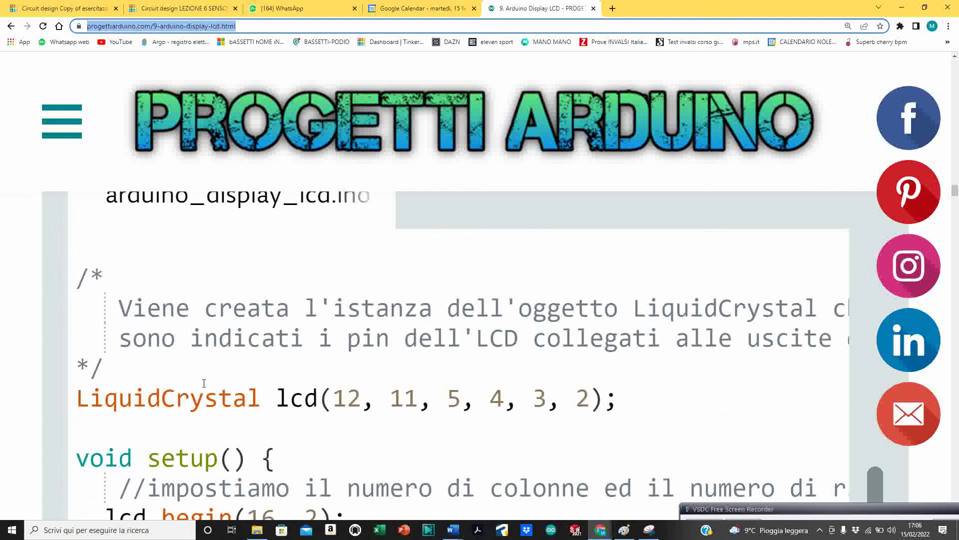
pyautogui.moveTo(75, 397); pyautogui.dragTo(634, 405)
pyautogui.hotkey('ctrl', 'c')
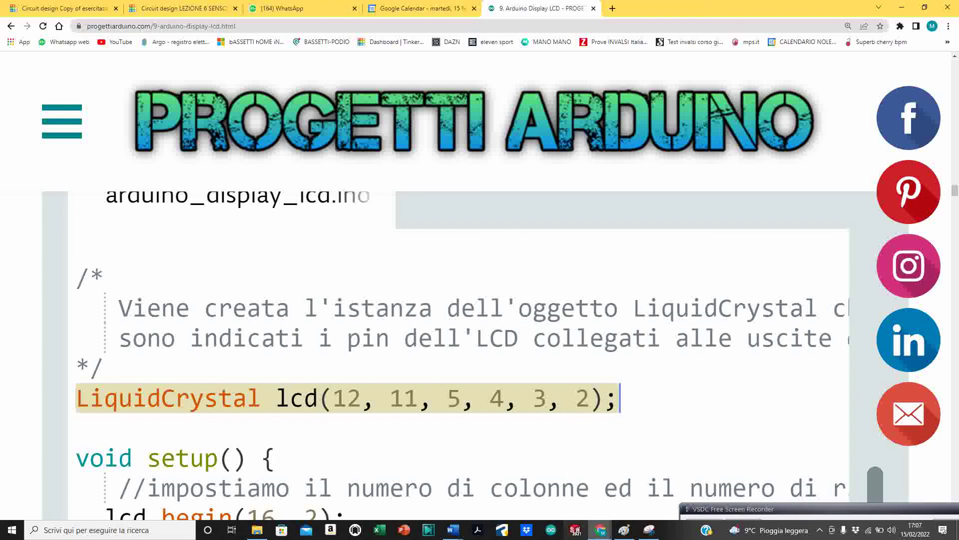
# Paste the copied LiquidCrystal declaration above setup() in the Tinkercad circuit's code and start the simulation
pyautogui.click(62, 8)
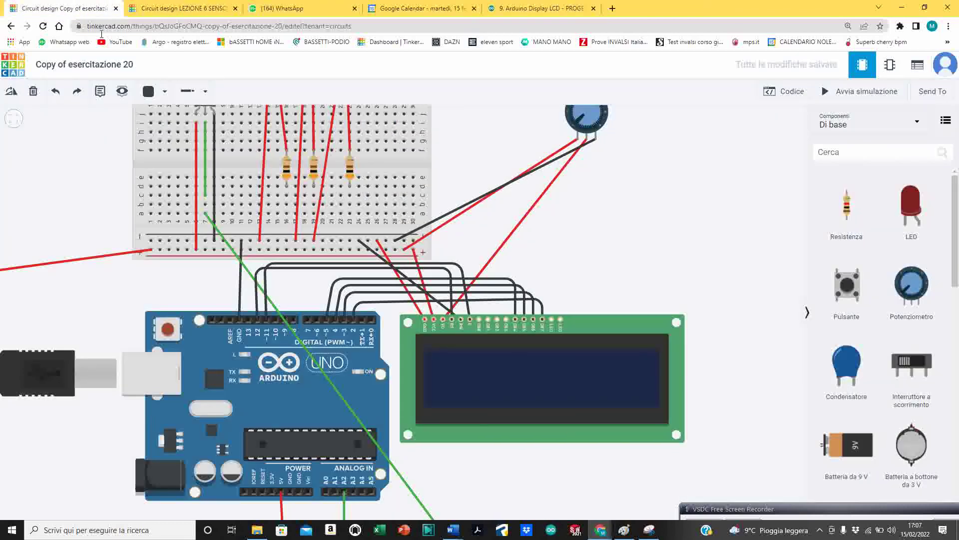
pyautogui.click(784, 91)
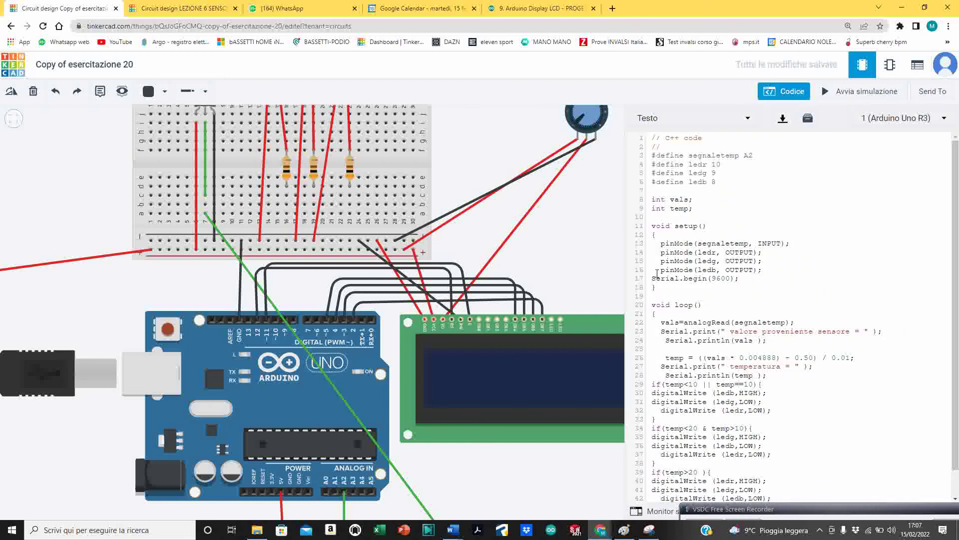
pyautogui.click(675, 219)
pyautogui.hotkey('ctrl', 'v')
pyautogui.click(854, 94)
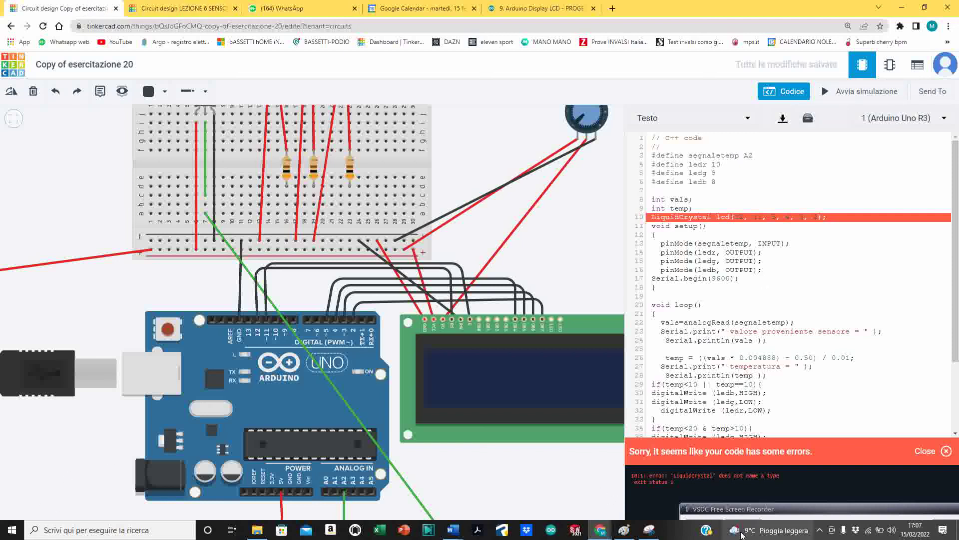
pyautogui.click(749, 509)
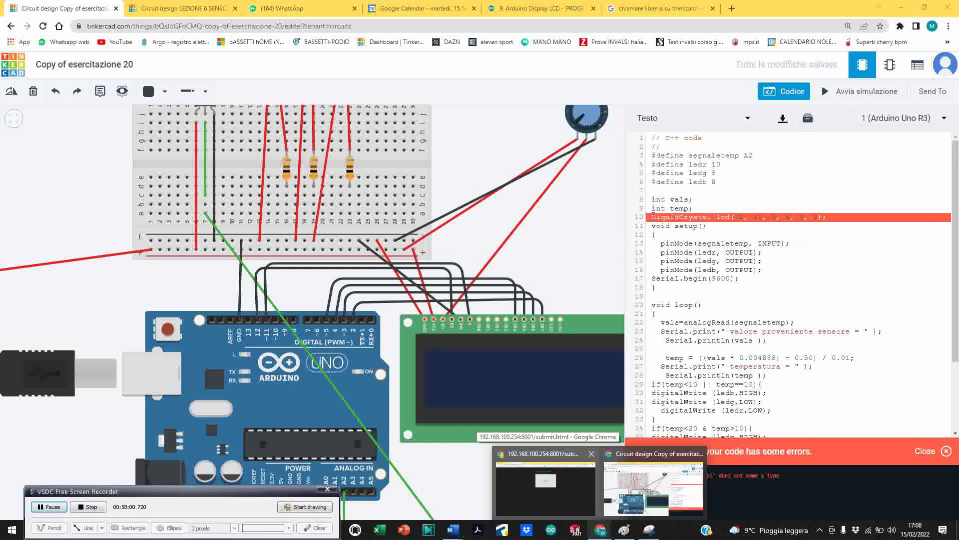
# Add the line "include LiquidCrystal" below the #define lines and start the simulation again
pyautogui.click(651, 190)
pyautogui.write('include')
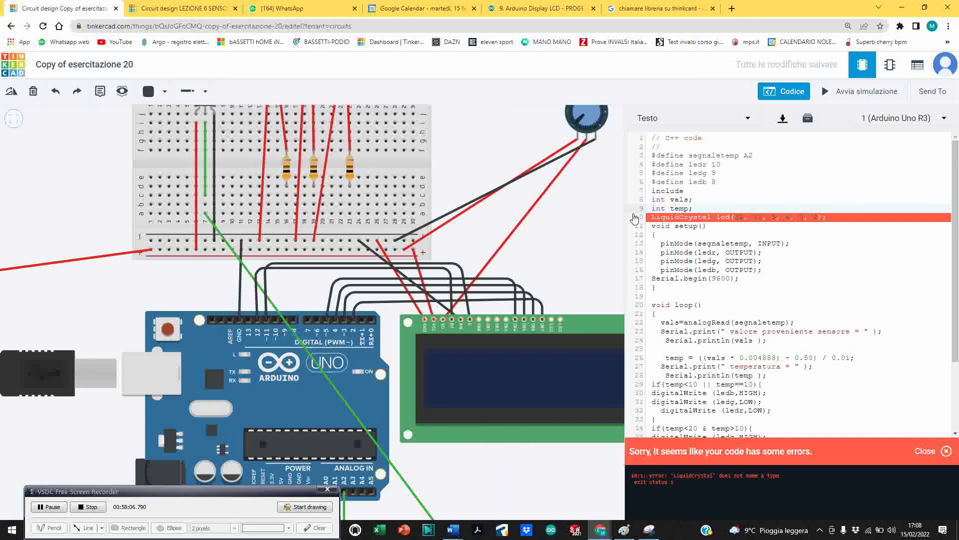
pyautogui.moveTo(652, 217); pyautogui.dragTo(713, 216)
pyautogui.hotkey('ctrl', 'c')
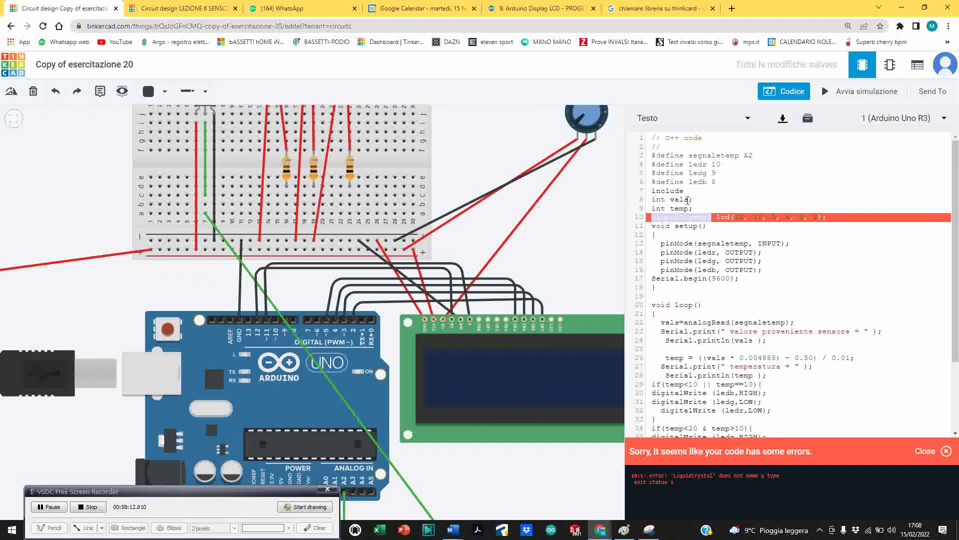
pyautogui.click(696, 194)
pyautogui.hotkey('ctrl', 'v')
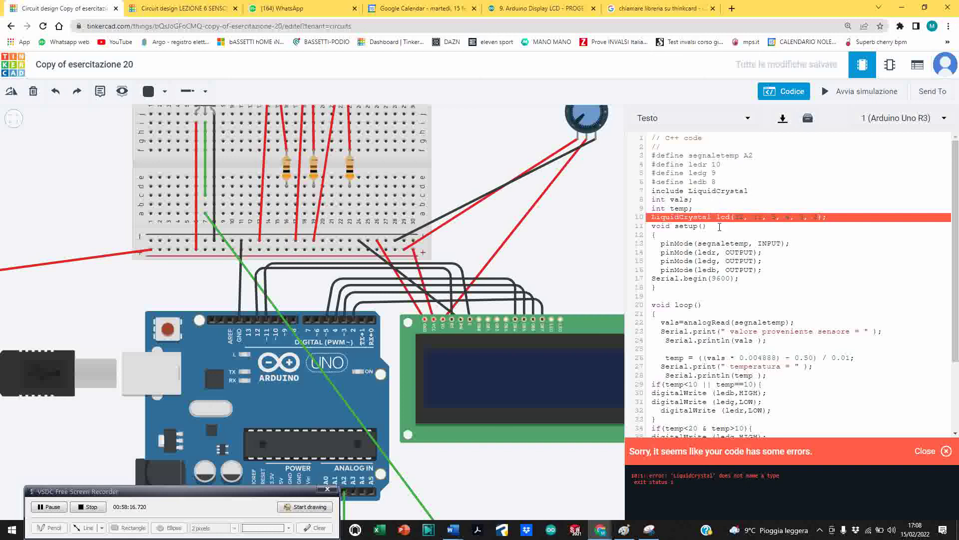
pyautogui.click(839, 94)
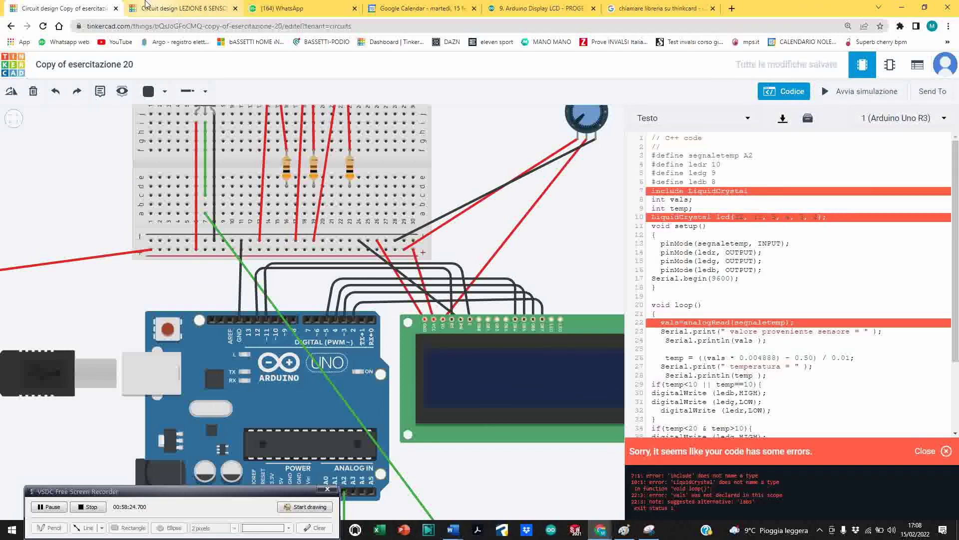
# Open the display_2_righe sketch from the 11 DISPLAY folder of PROGRAMMI ARDUINO and copy its #include <LiquidCrystal_I2C.h> line
pyautogui.moveTo(294, 495); pyautogui.dragTo(195, 528)
pyautogui.click(257, 531)
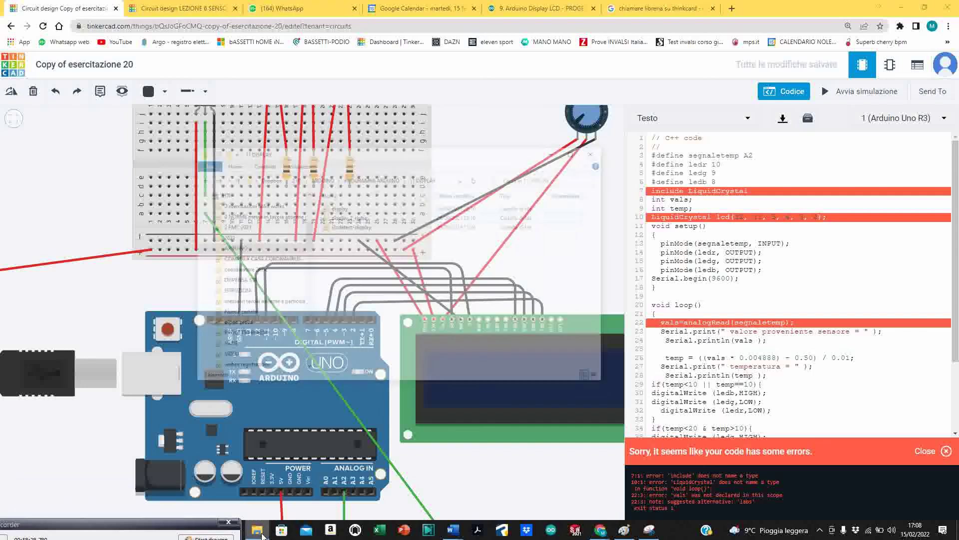
pyautogui.moveTo(316, 196); pyautogui.dragTo(322, 172)
pyautogui.scroll(-2, 279, 225)
pyautogui.click(232, 261)
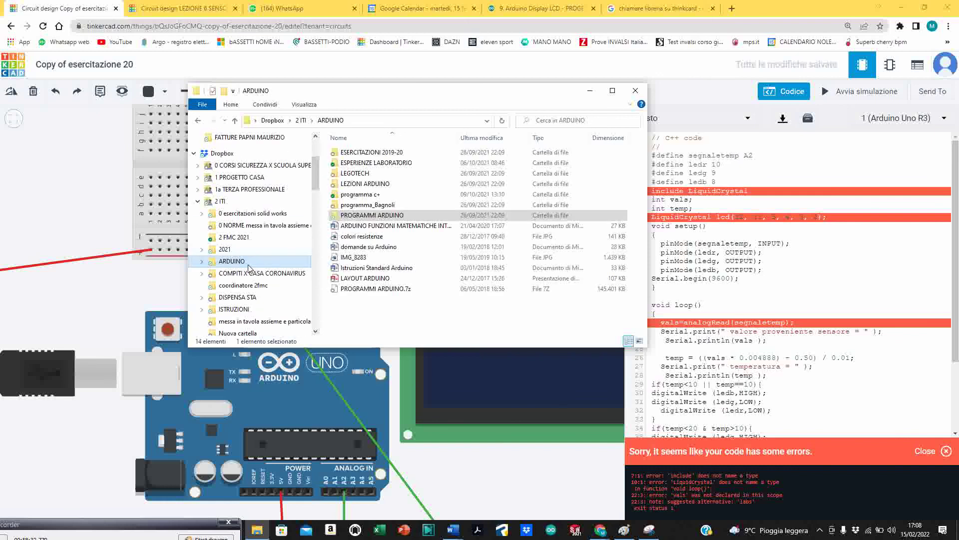
pyautogui.doubleClick(374, 215)
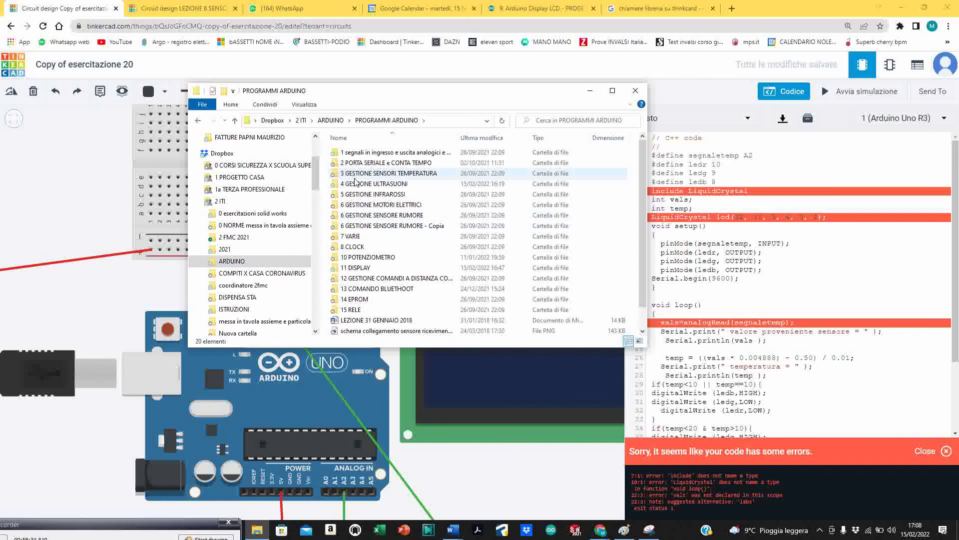
pyautogui.doubleClick(376, 267)
pyautogui.doubleClick(356, 163)
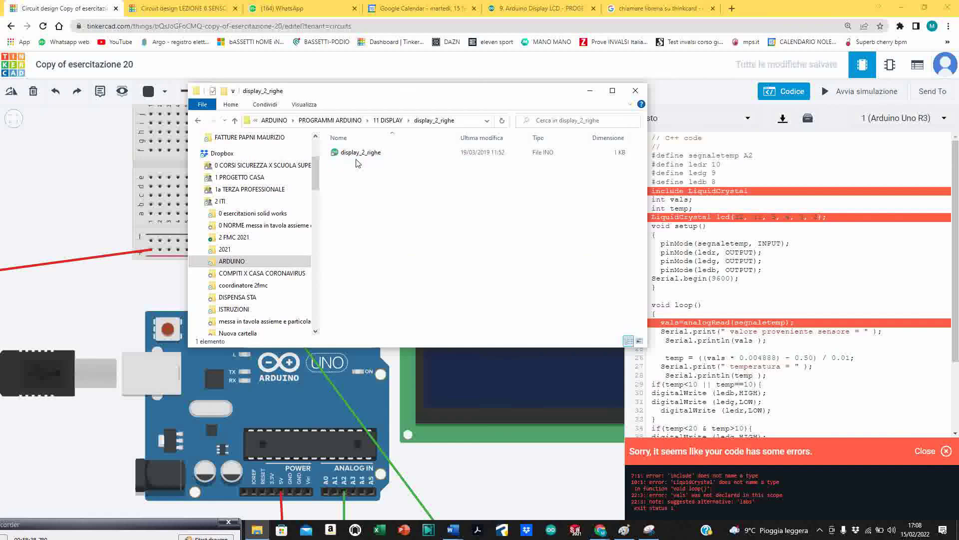
pyautogui.doubleClick(354, 153)
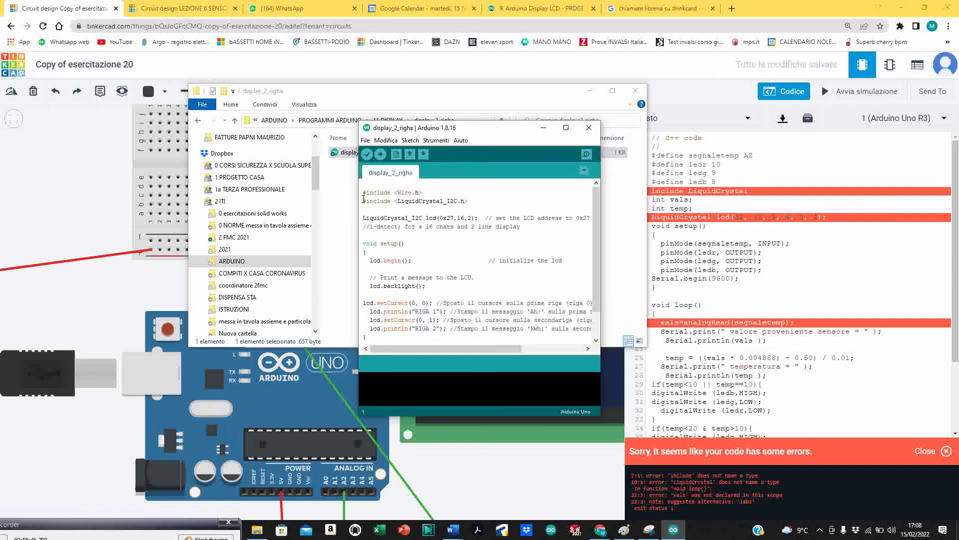
pyautogui.moveTo(364, 200); pyautogui.dragTo(453, 211)
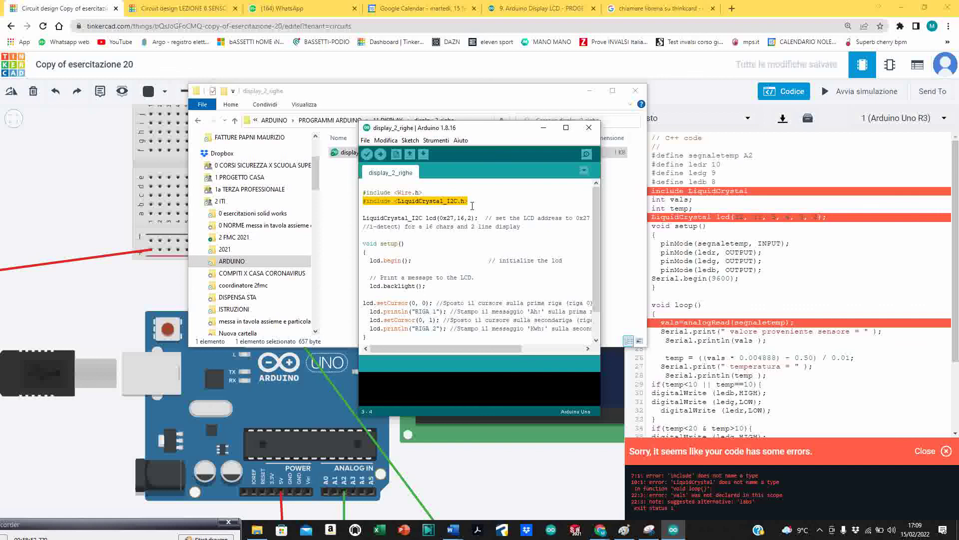
# Replace the include line in the Tinkercad code with #include <LiquidCrystal_I2C.h>, start the simulation and dismiss the error report
pyautogui.click(818, 247)
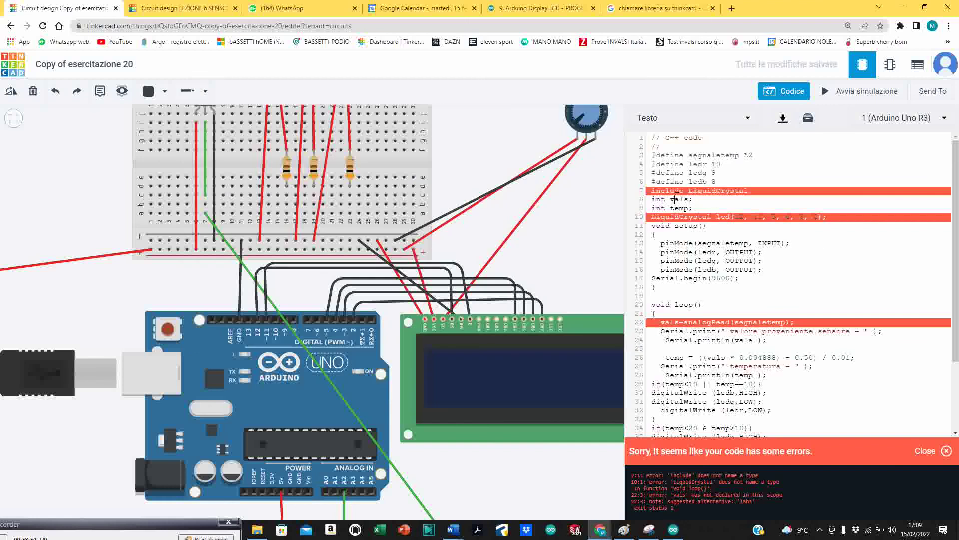
pyautogui.moveTo(651, 190); pyautogui.dragTo(769, 192)
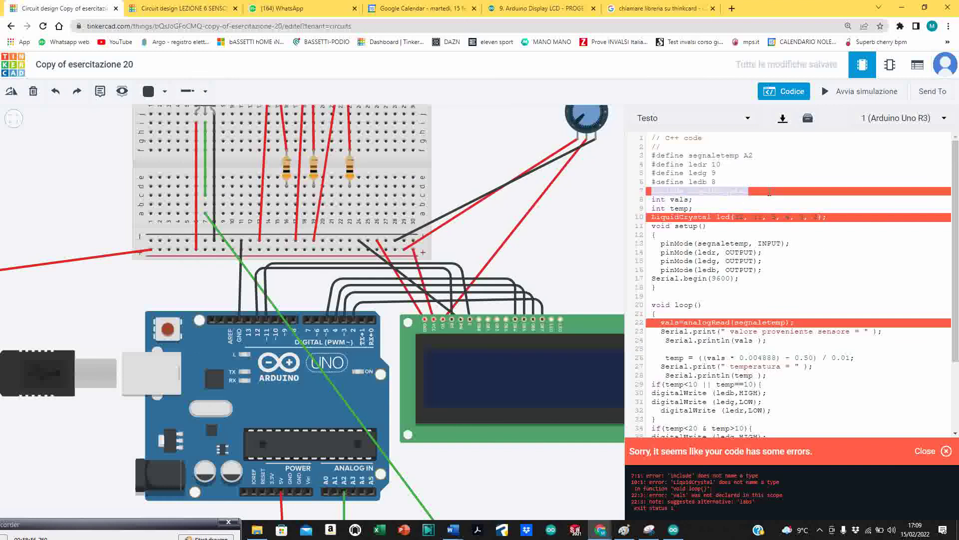
pyautogui.click(769, 192)
pyautogui.press('Return')
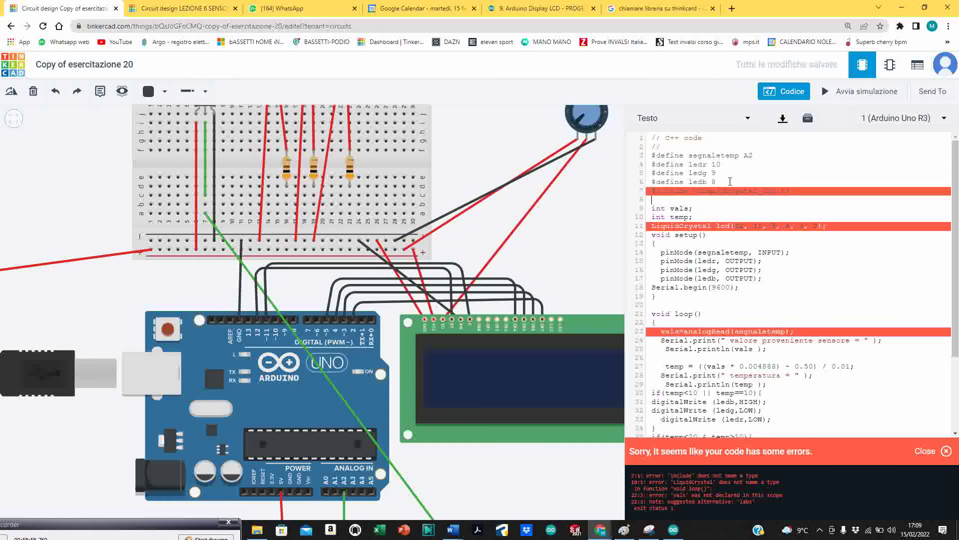
pyautogui.click(946, 451)
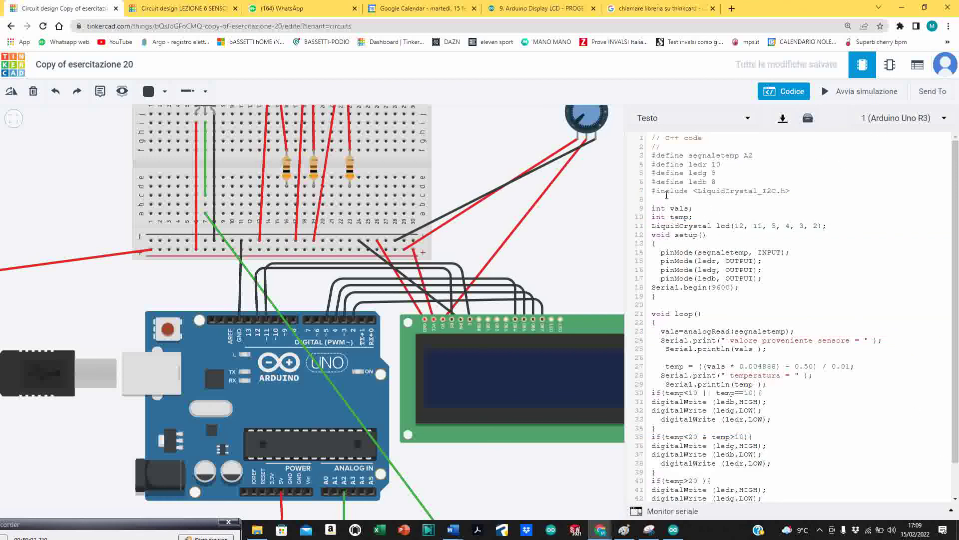
pyautogui.moveTo(653, 194); pyautogui.dragTo(791, 194)
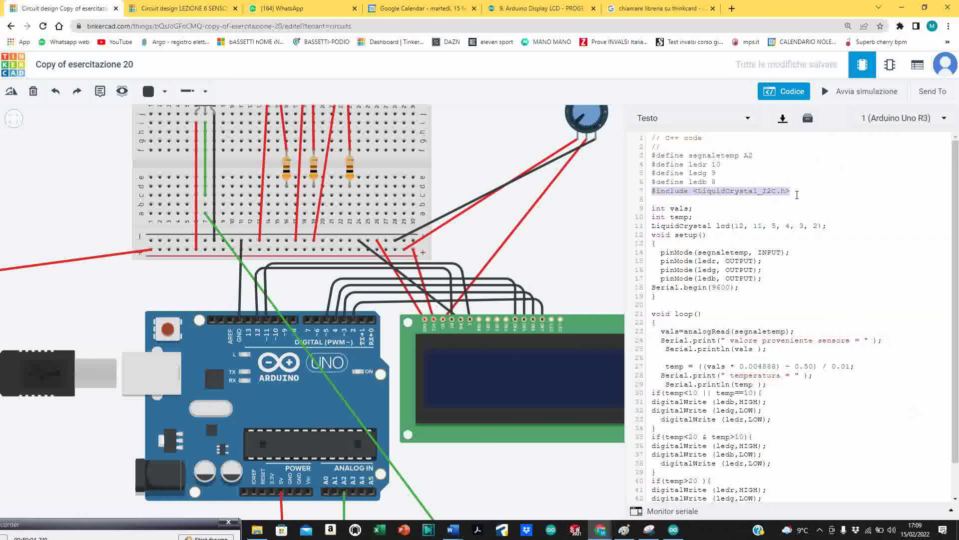
pyautogui.click(856, 96)
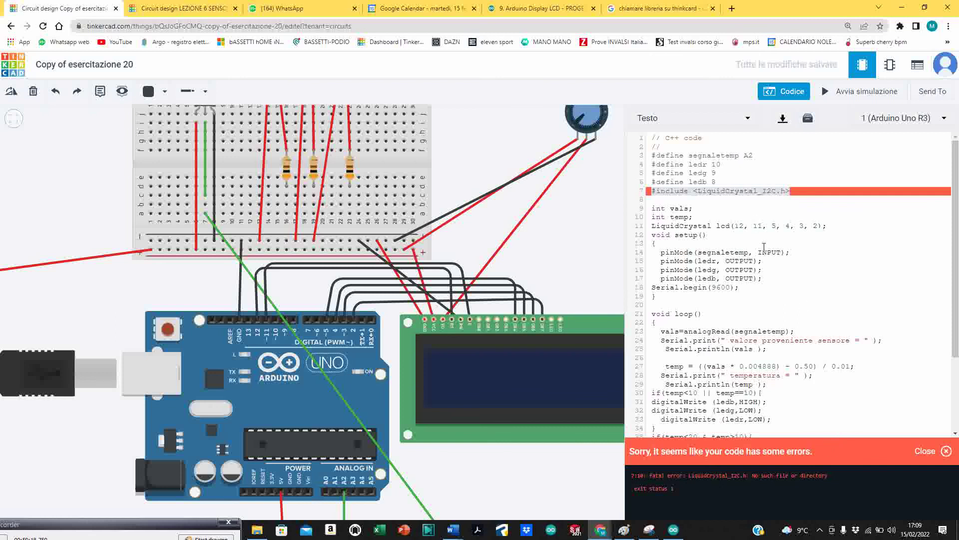
pyautogui.click(781, 199)
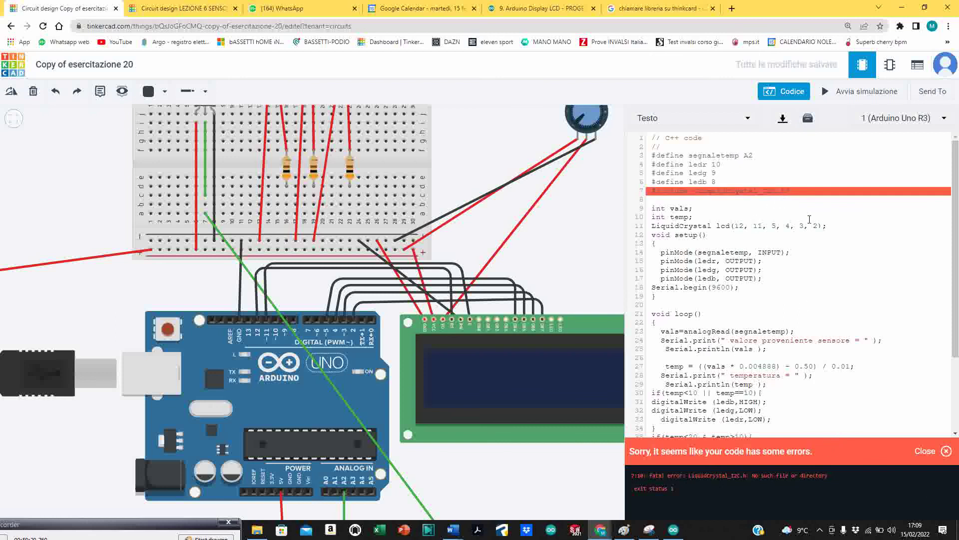
pyautogui.click(946, 451)
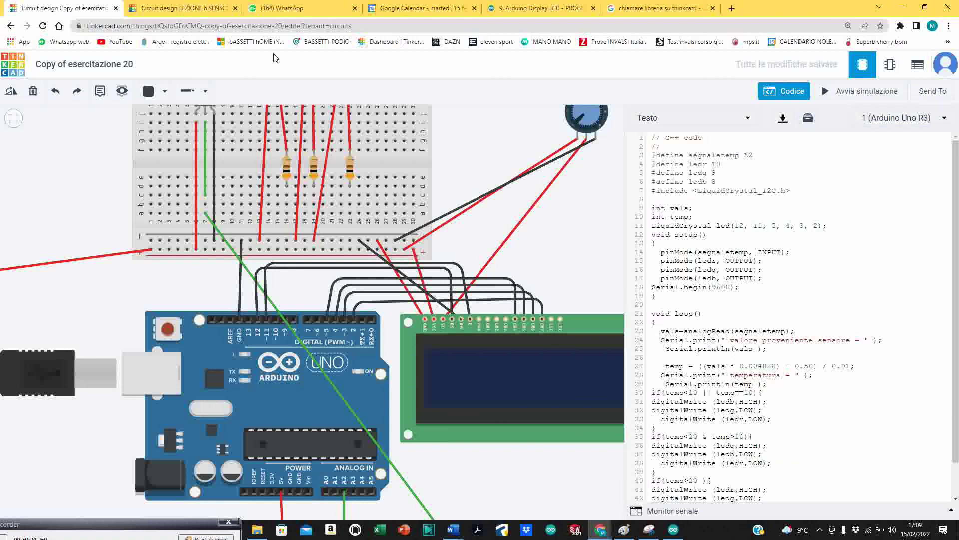
# Compare the exercise circuit's LCD wiring with the Copy of Arduino LCD 16x2 Display Test project, returning to the exercise
pyautogui.moveTo(166, 523); pyautogui.dragTo(181, 477)
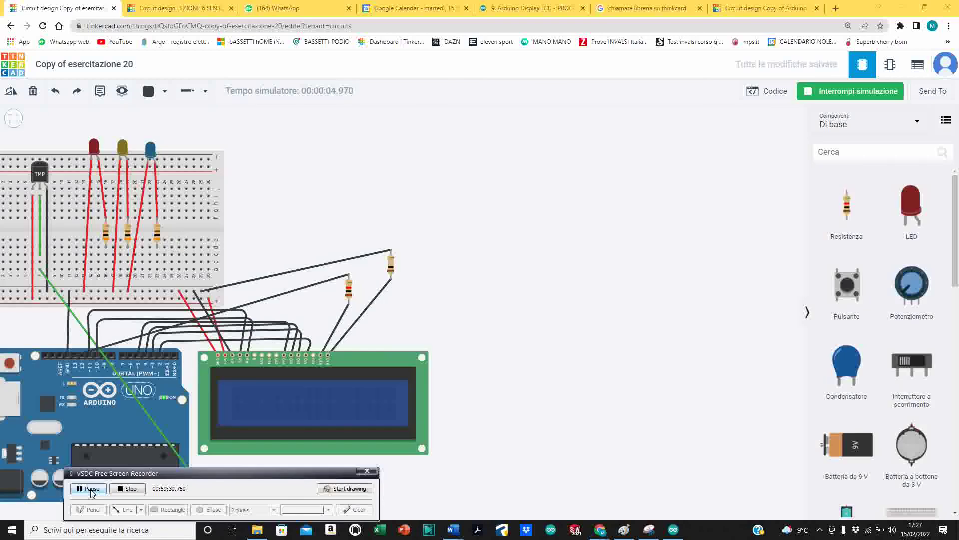
pyautogui.click(50, 472)
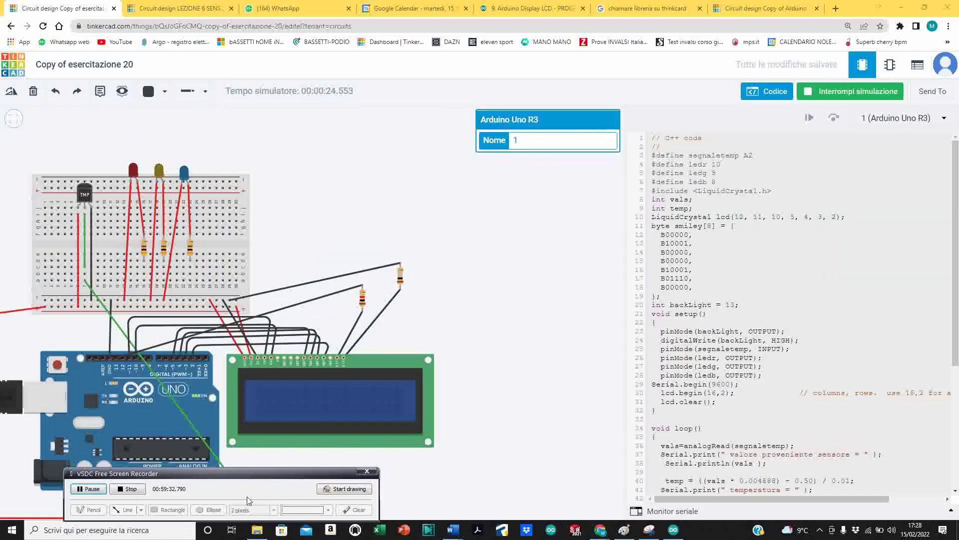
pyautogui.scroll(3, 215, 394)
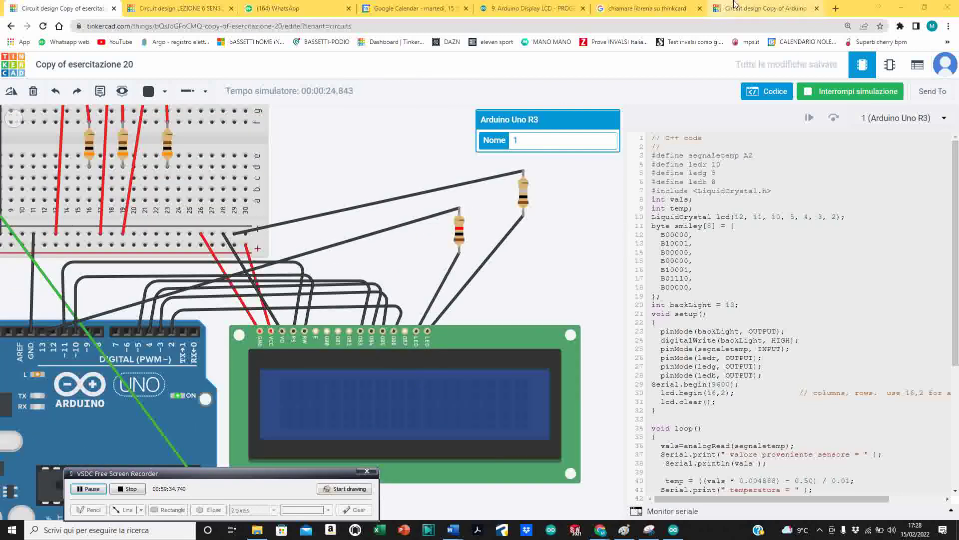
pyautogui.click(764, 8)
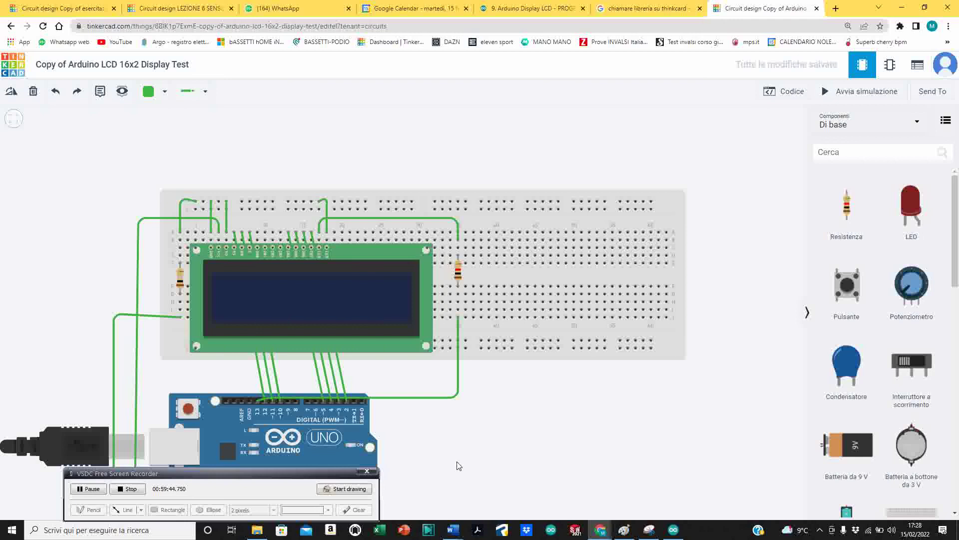
pyautogui.click(39, 10)
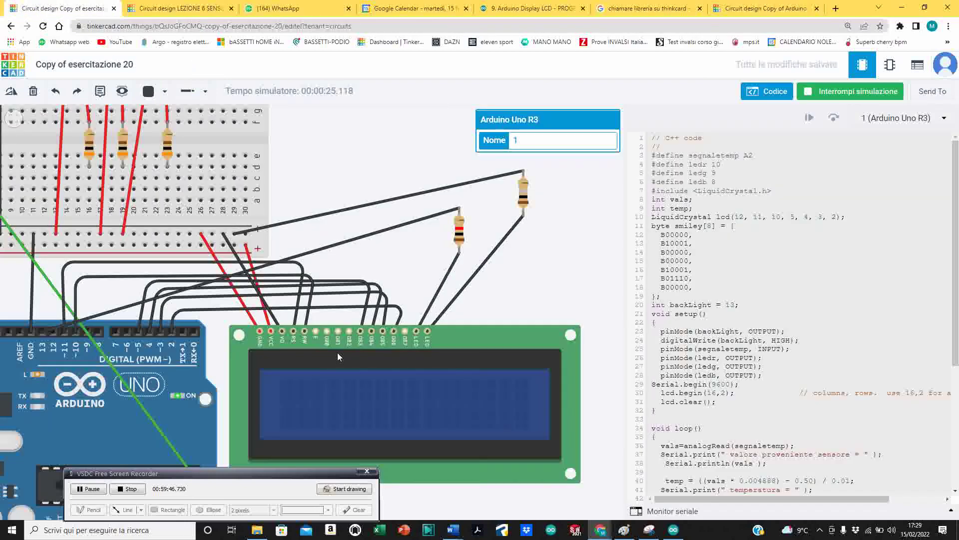
# Delete the four wires joining LCD pins DB3, DB4, DB5 and DB6 to Arduino pins 5, 4, 3 and 2
pyautogui.click(396, 319)
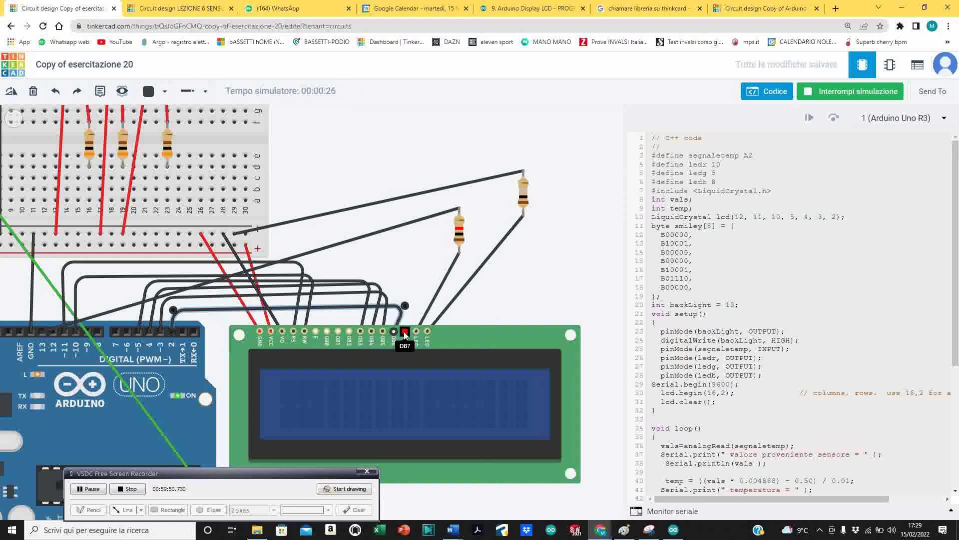
pyautogui.click(392, 322)
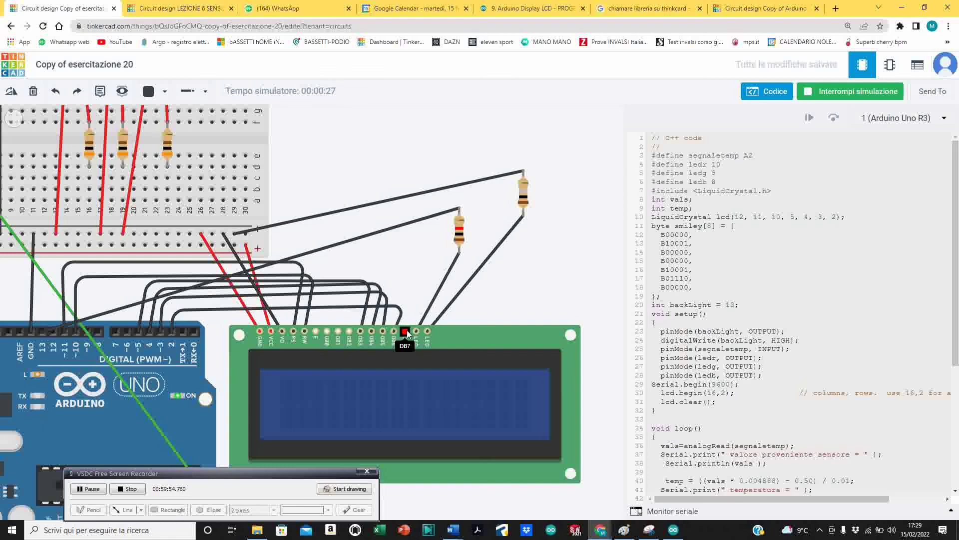
pyautogui.click(397, 324)
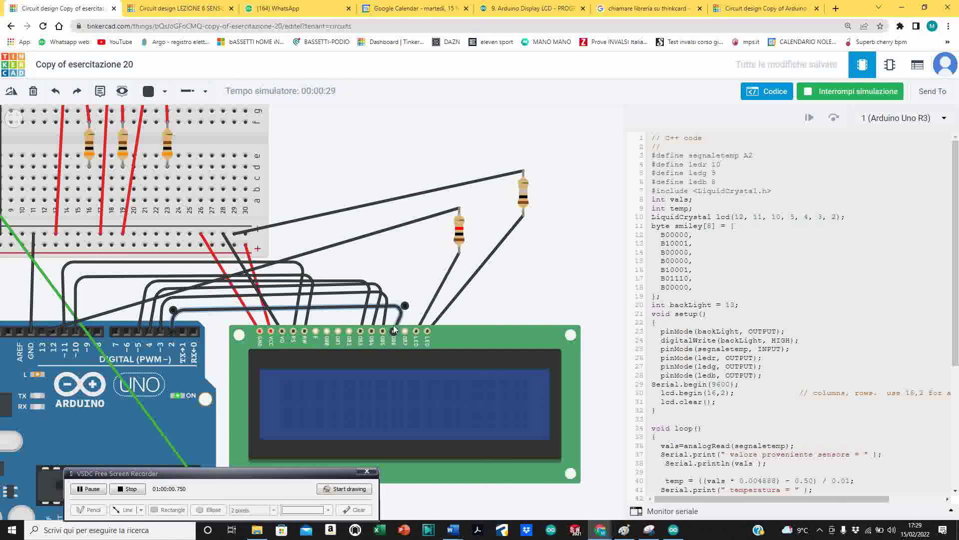
pyautogui.press('Delete')
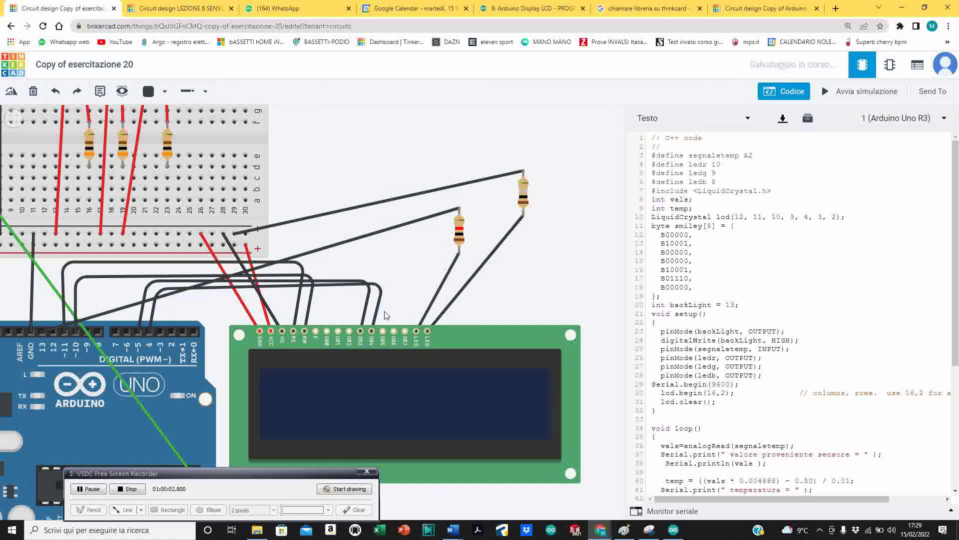
pyautogui.click(377, 314)
pyautogui.press('Delete')
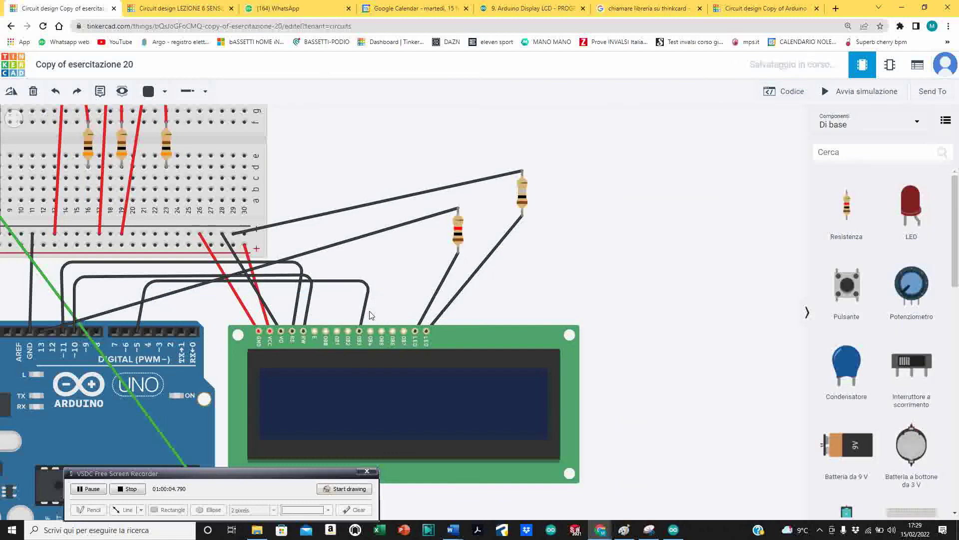
pyautogui.click(366, 314)
pyautogui.press('Delete')
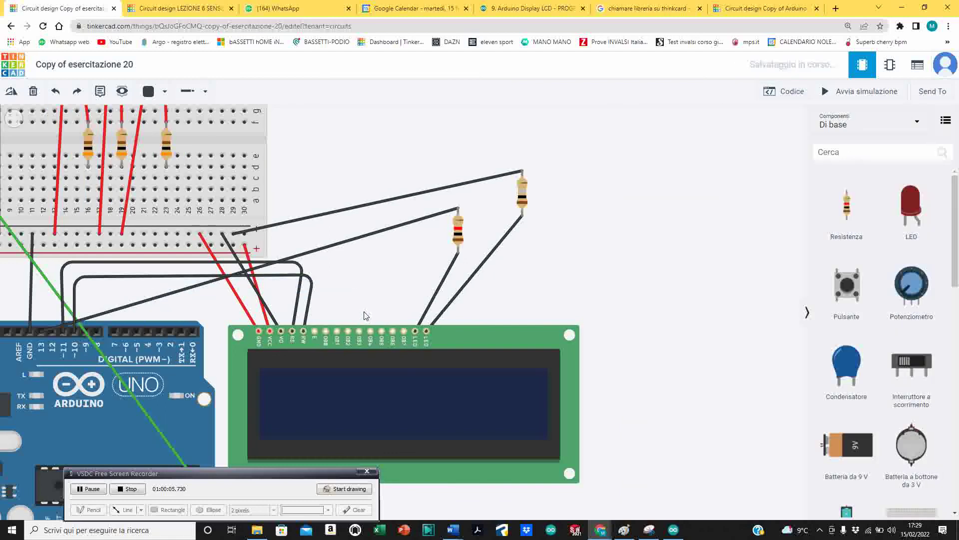
# Wire LCD pin DB7 to Arduino pin 2 and DB6 to pin 3, routing both wires with bends above the LCD
pyautogui.click(405, 330)
pyautogui.click(401, 307)
pyautogui.click(174, 309)
pyautogui.click(172, 332)
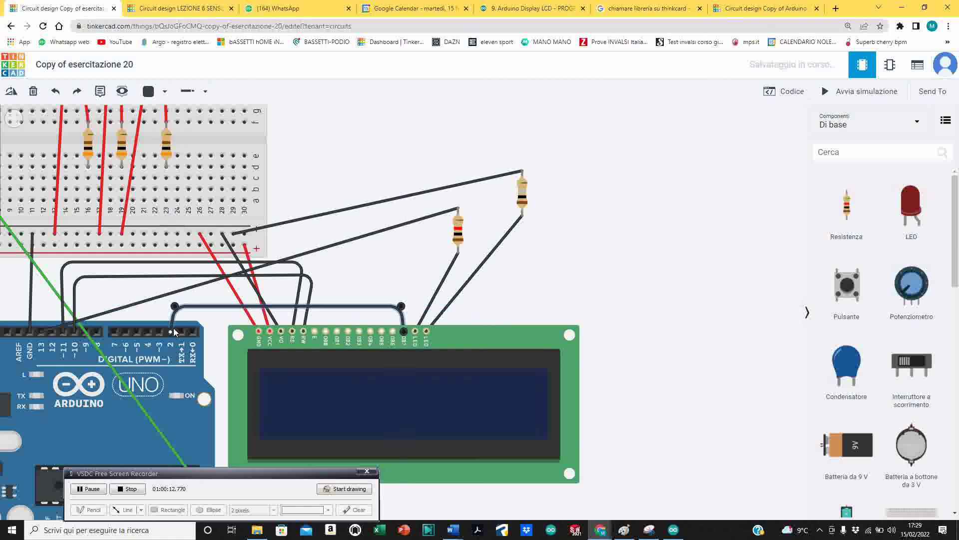
pyautogui.click(393, 331)
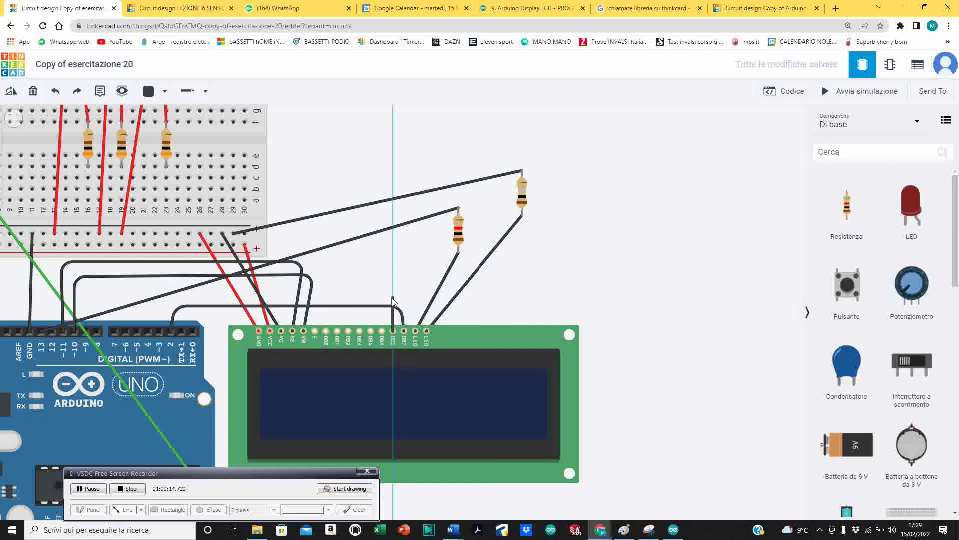
pyautogui.click(392, 299)
pyautogui.click(173, 299)
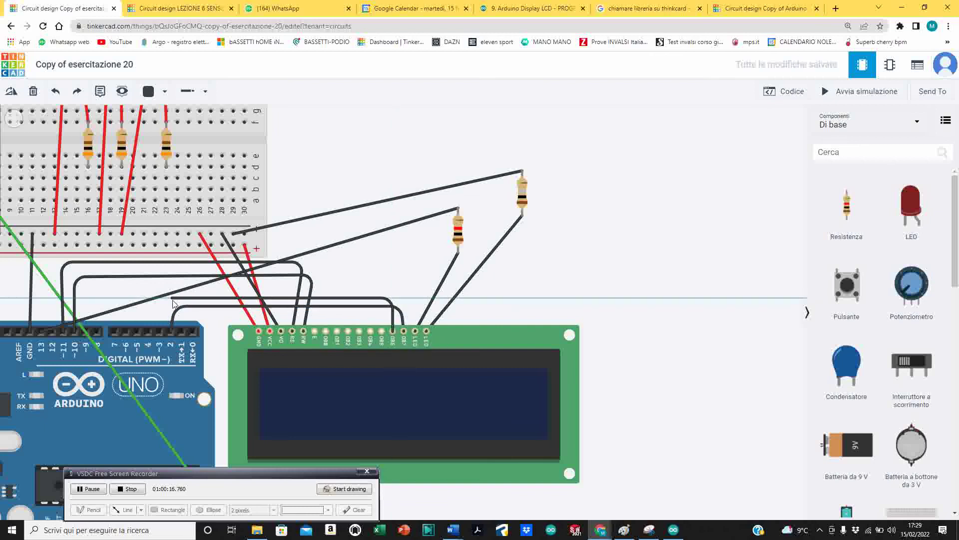
pyautogui.click(160, 331)
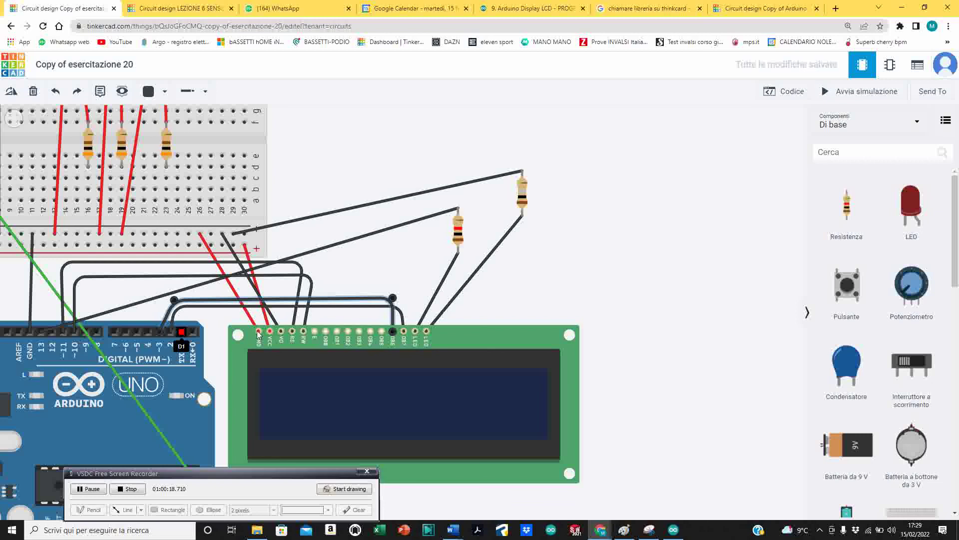
# Wire LCD pin DB5 to Arduino pin 4 and DB4 to pin 5, and start the simulation
pyautogui.click(382, 332)
pyautogui.click(382, 289)
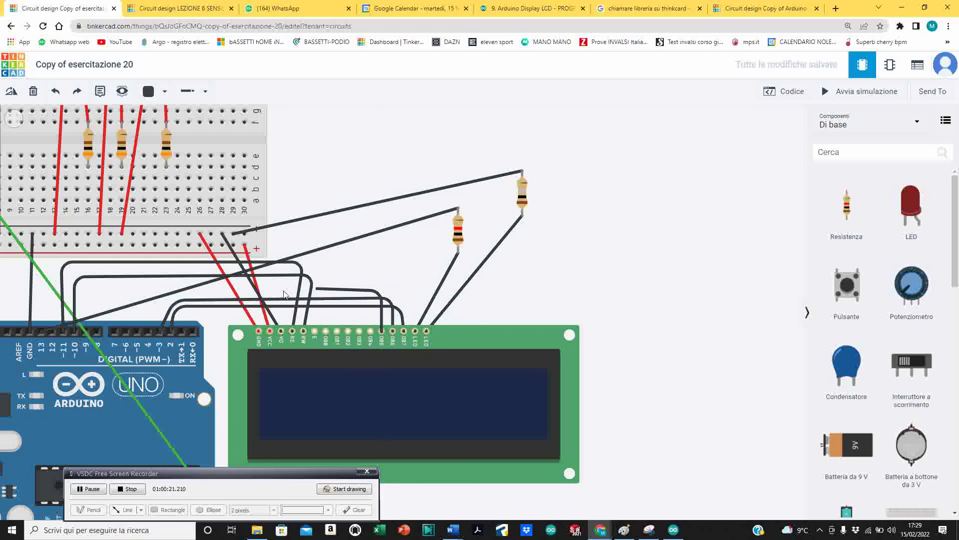
pyautogui.click(167, 298)
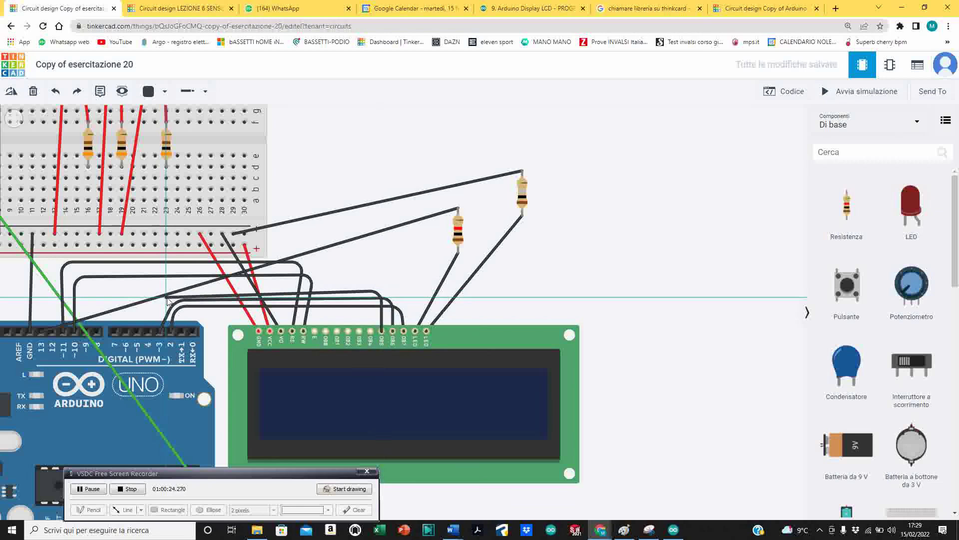
pyautogui.click(149, 331)
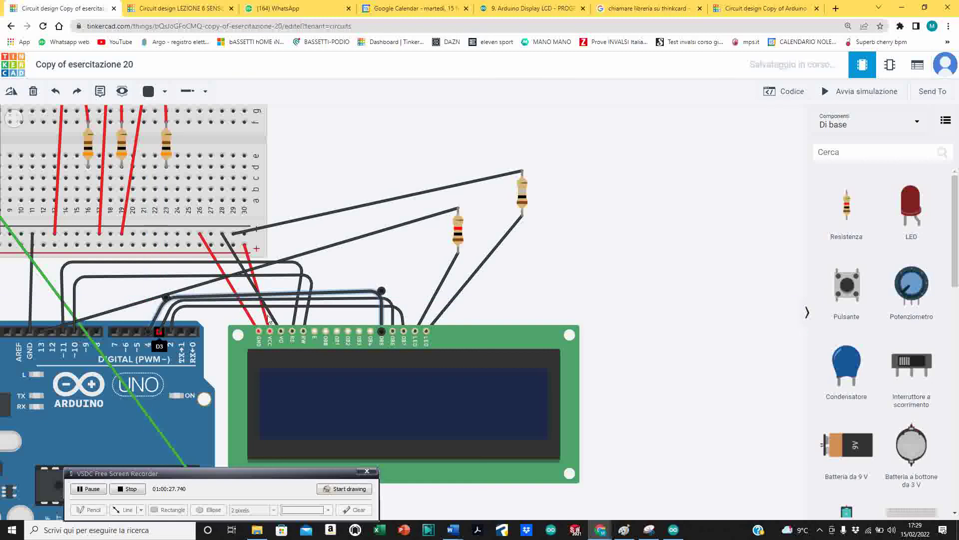
pyautogui.click(370, 331)
pyautogui.click(370, 285)
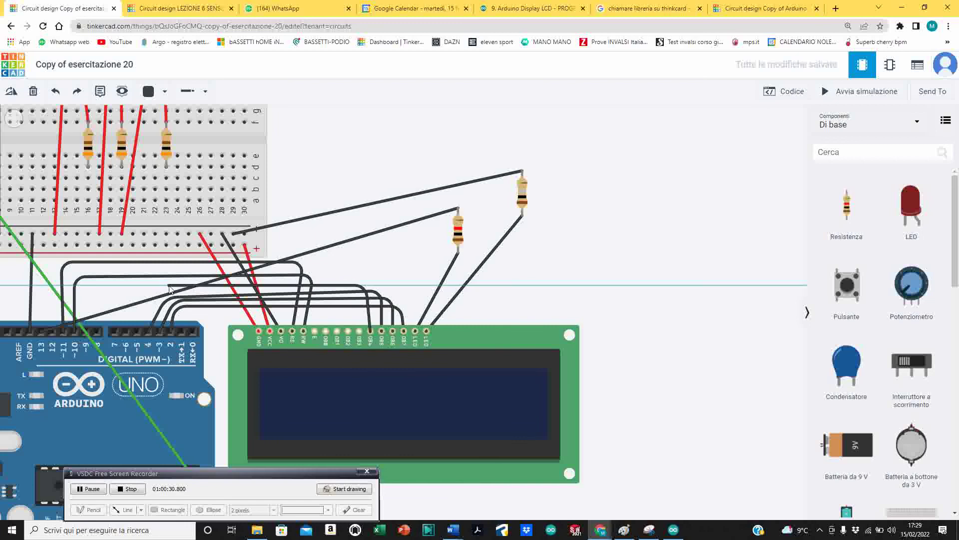
pyautogui.click(168, 285)
pyautogui.click(136, 331)
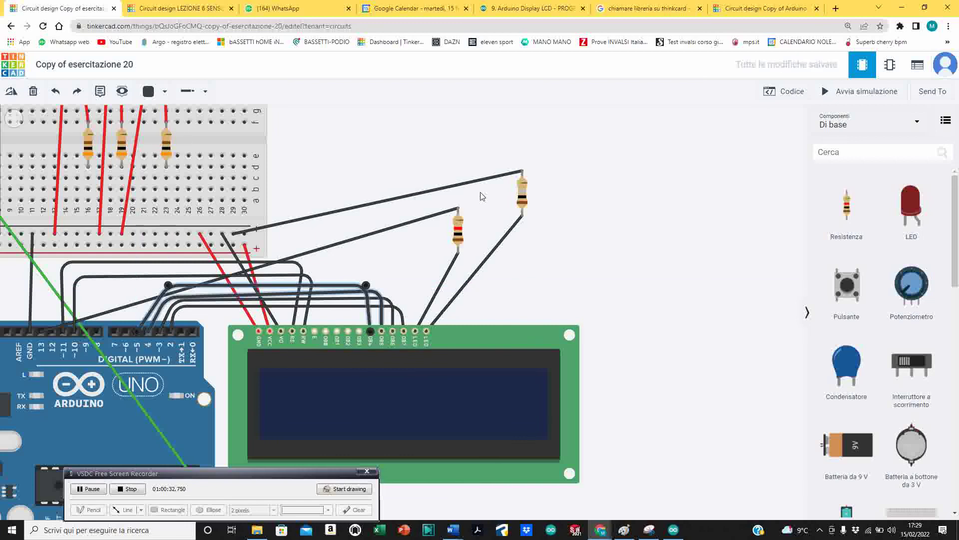
pyautogui.click(850, 94)
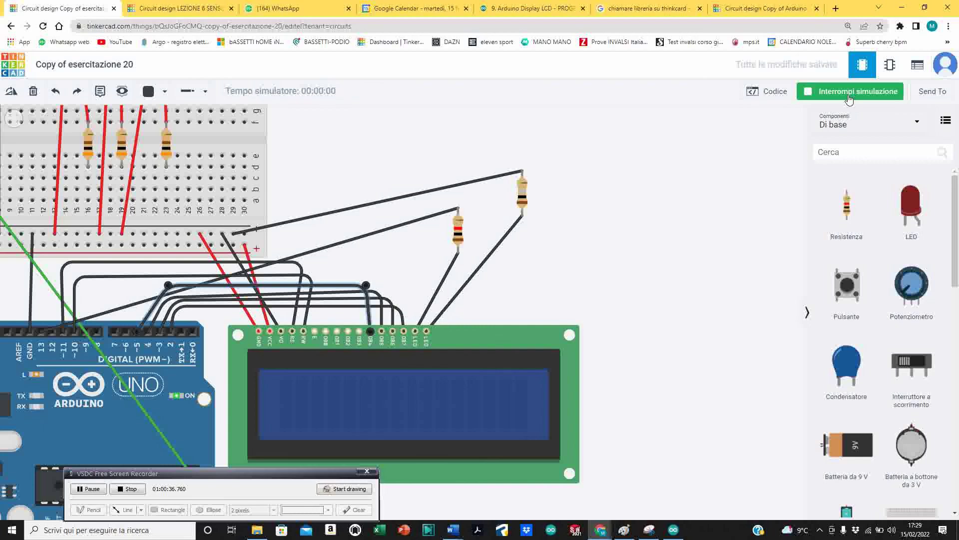
# Stop the simulation and check the LCD's RS, RW, E and data pin wiring in the Copy of Arduino LCD 16x2 Display Test project, returning to the exercise
pyautogui.click(850, 95)
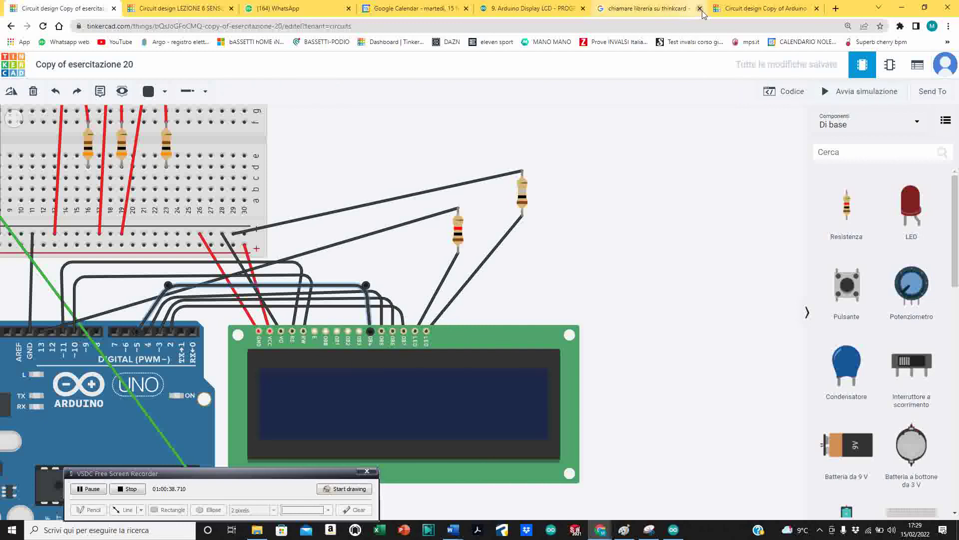
pyautogui.click(757, 10)
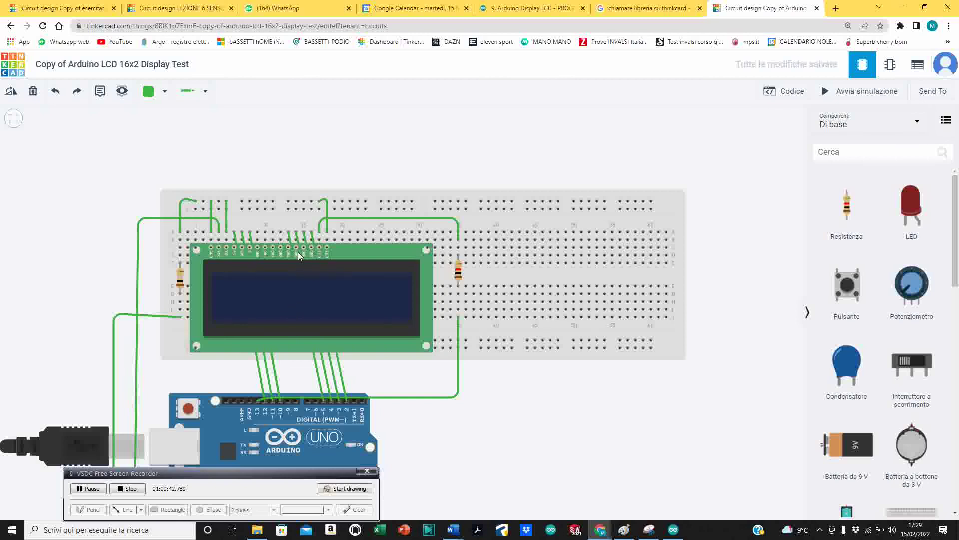
pyautogui.scroll(3, 298, 251)
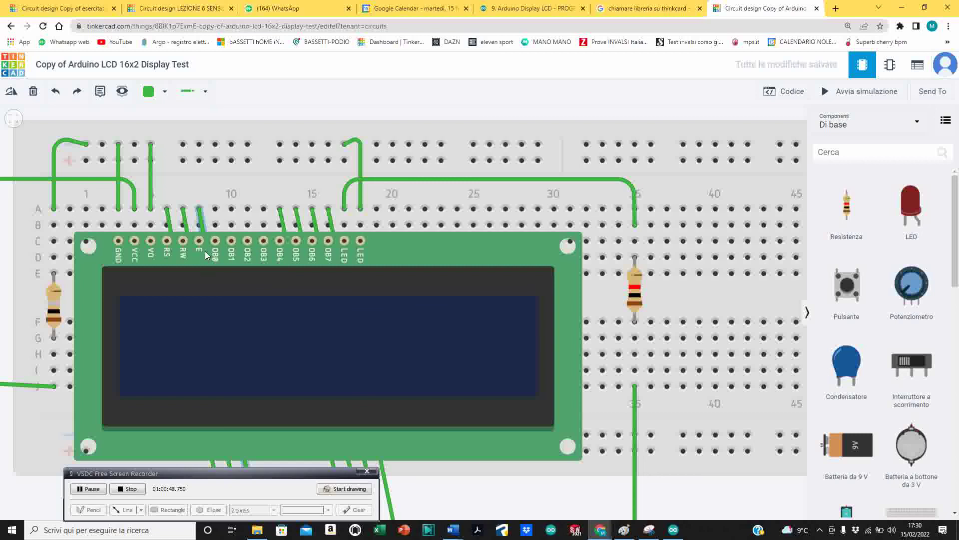
pyautogui.scroll(-4, 223, 263)
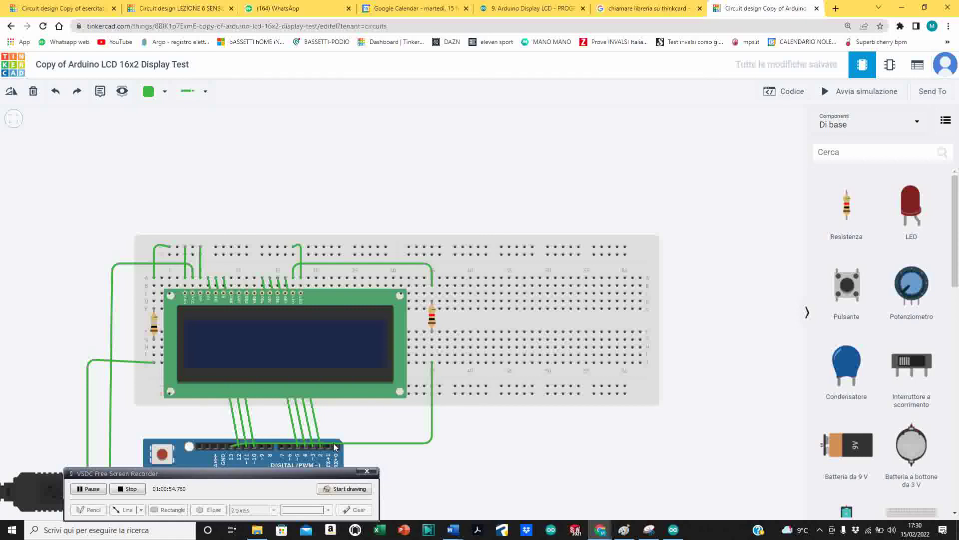
pyautogui.click(60, 9)
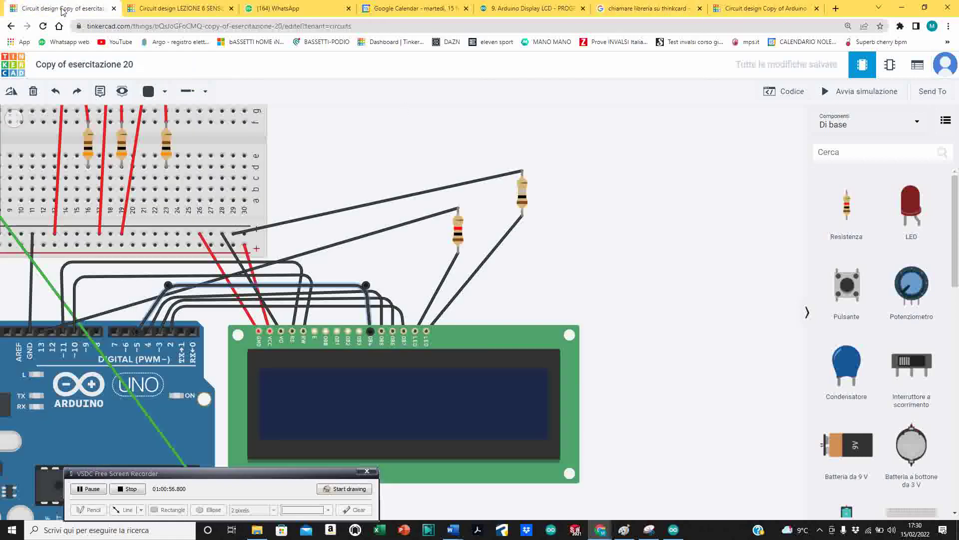
# Move the Arduino pin 10 wire from LCD pin RW to E, and the pin 11 wire from RS to RW
pyautogui.scroll(3, 314, 334)
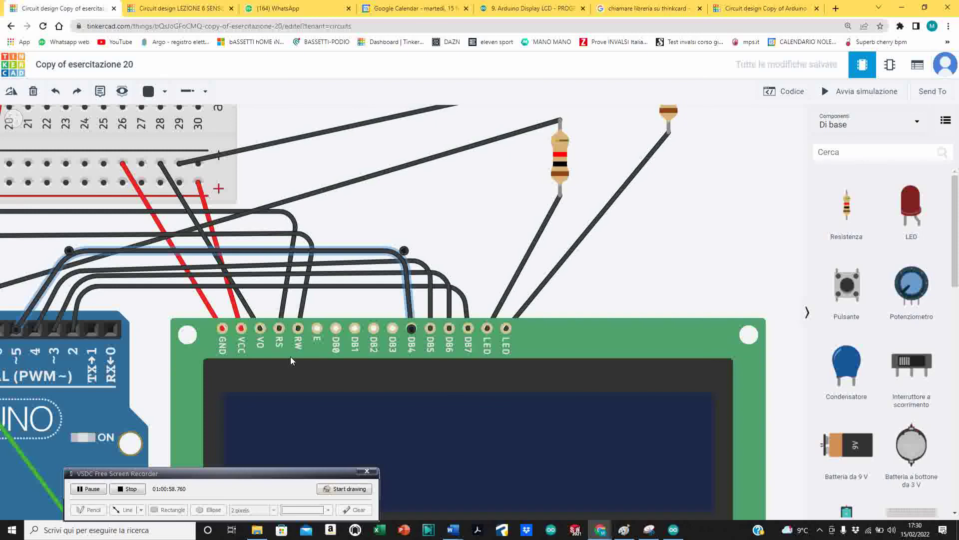
pyautogui.scroll(-2, 277, 348)
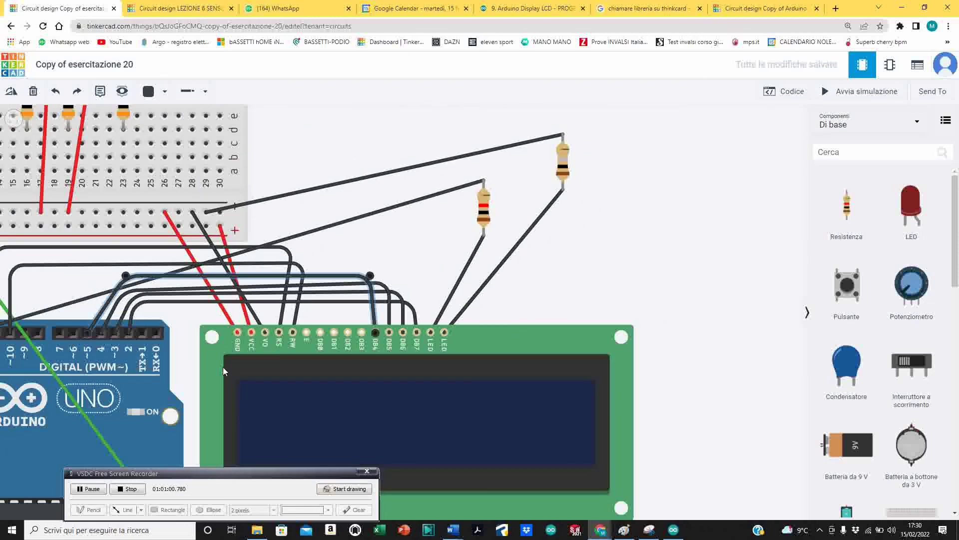
pyautogui.scroll(-2, 152, 376)
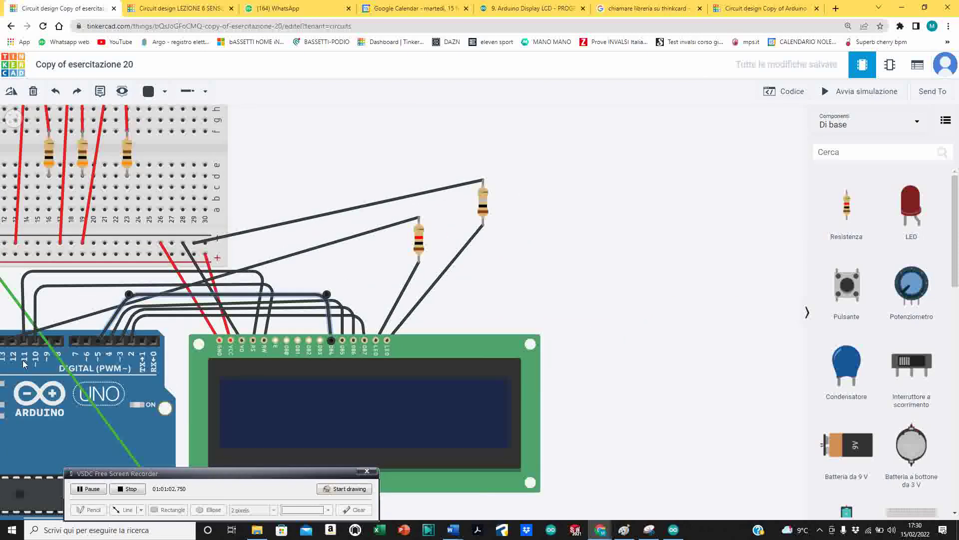
pyautogui.click(263, 343)
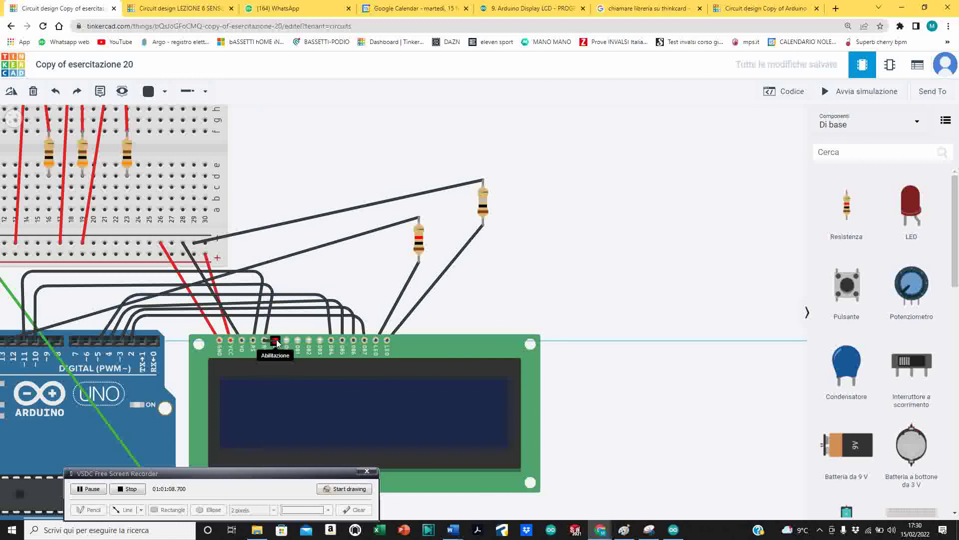
pyautogui.click(265, 344)
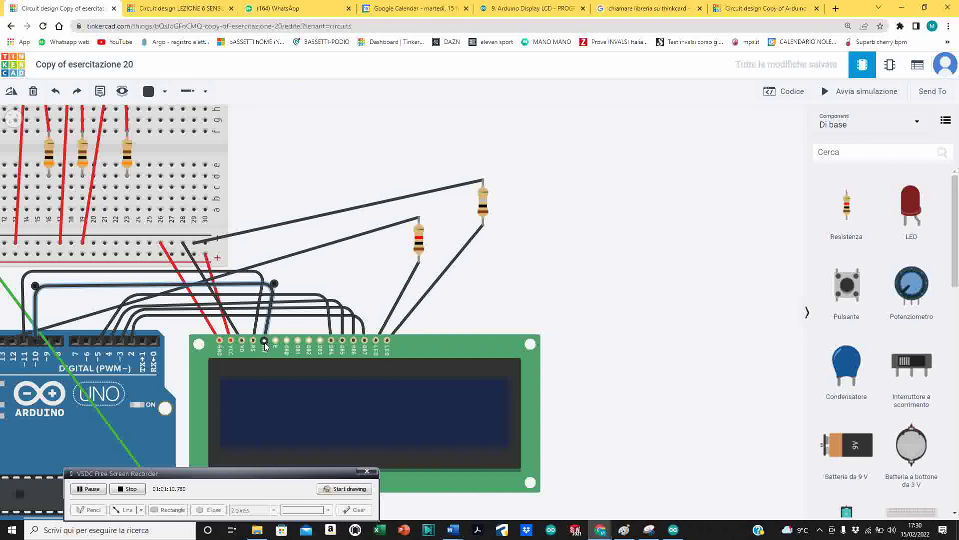
pyautogui.click(275, 340)
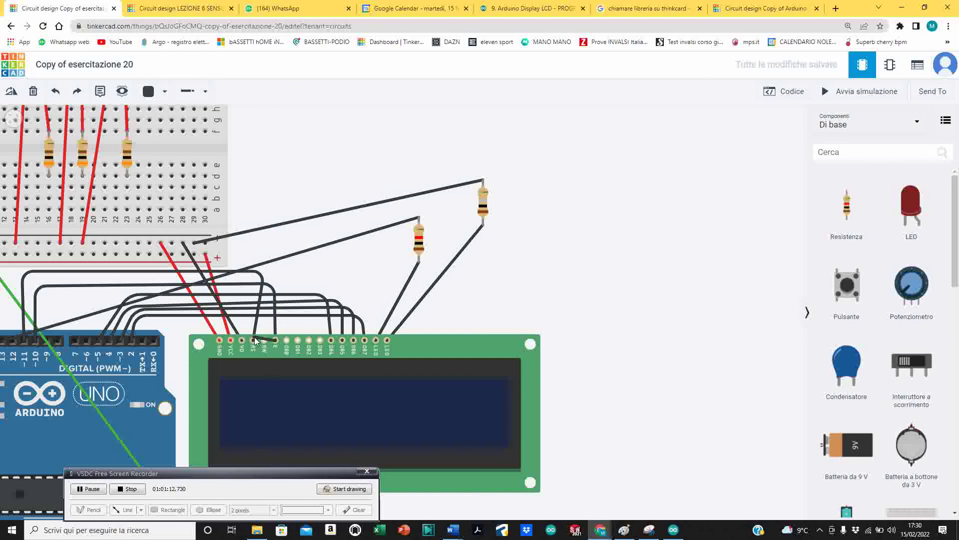
pyautogui.moveTo(262, 331); pyautogui.dragTo(255, 329)
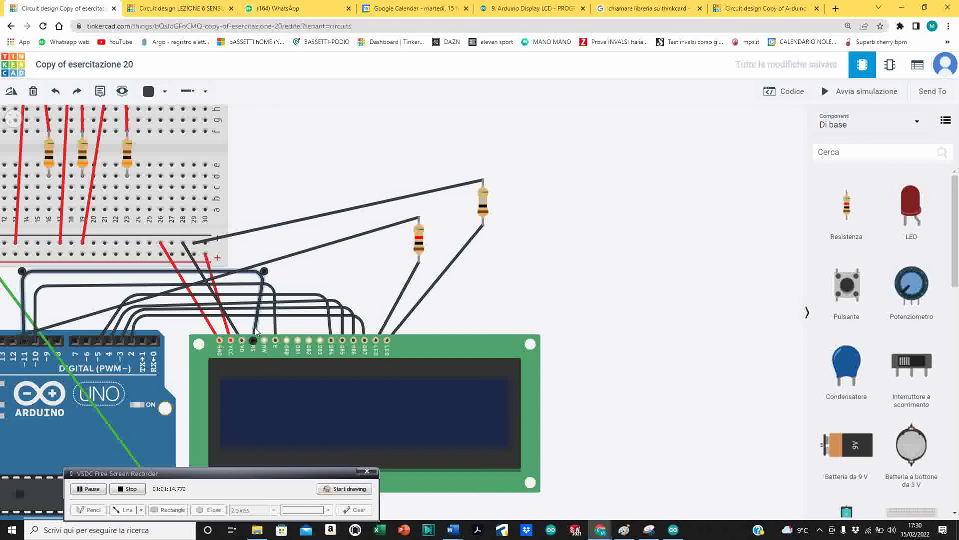
pyautogui.hotkey('ctrl', 'z')
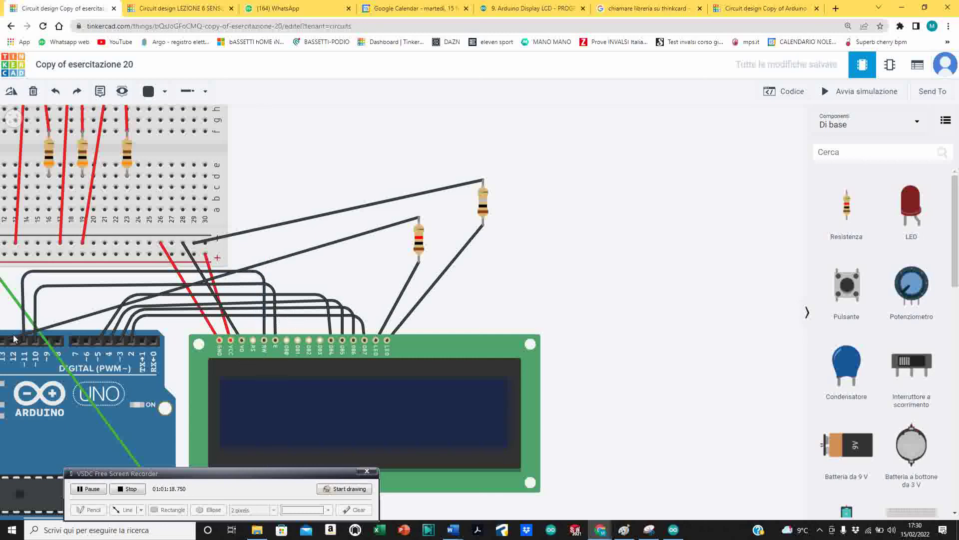
# Wire Arduino pin 12 to LCD pin RS, routing the wire with two bends above the board and the LCD
pyautogui.click(15, 353)
pyautogui.click(14, 284)
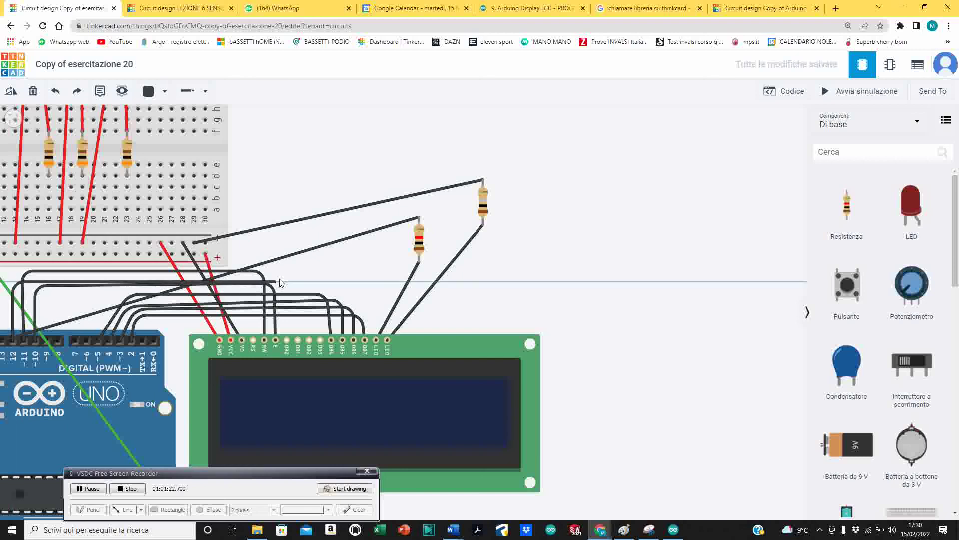
pyautogui.click(253, 282)
pyautogui.click(253, 342)
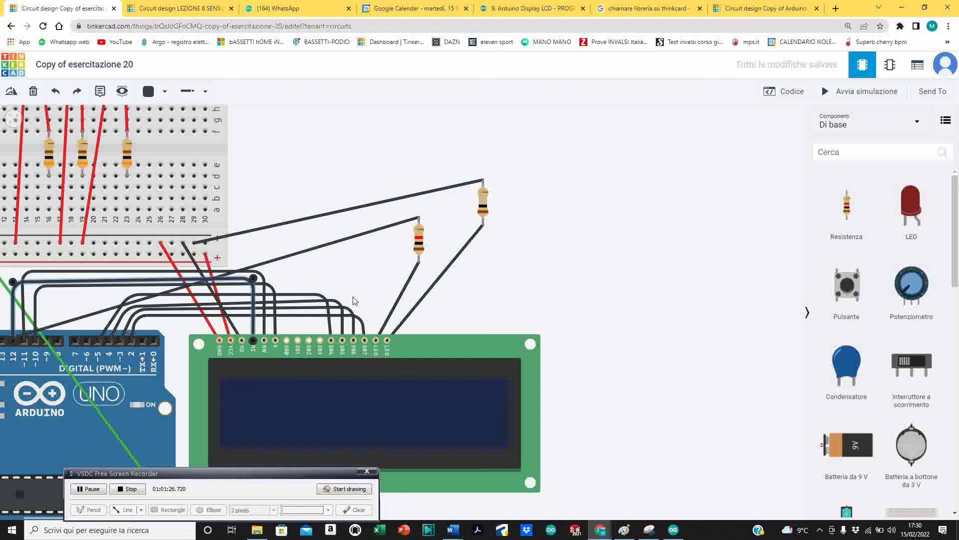
# Run the simulation, change the TMP36 sensor's temperature while checking the LCD output, and stop the simulation
pyautogui.click(868, 91)
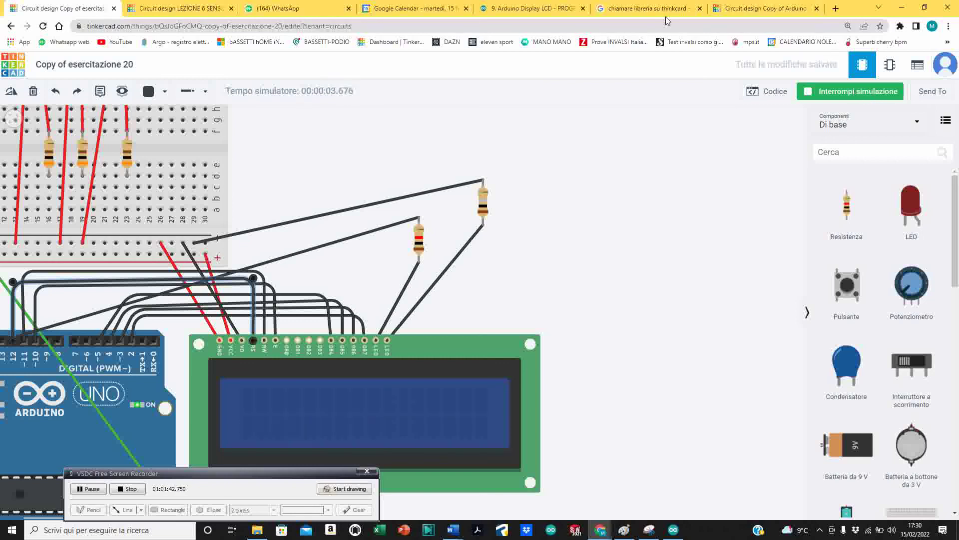
pyautogui.scroll(-3, 235, 163)
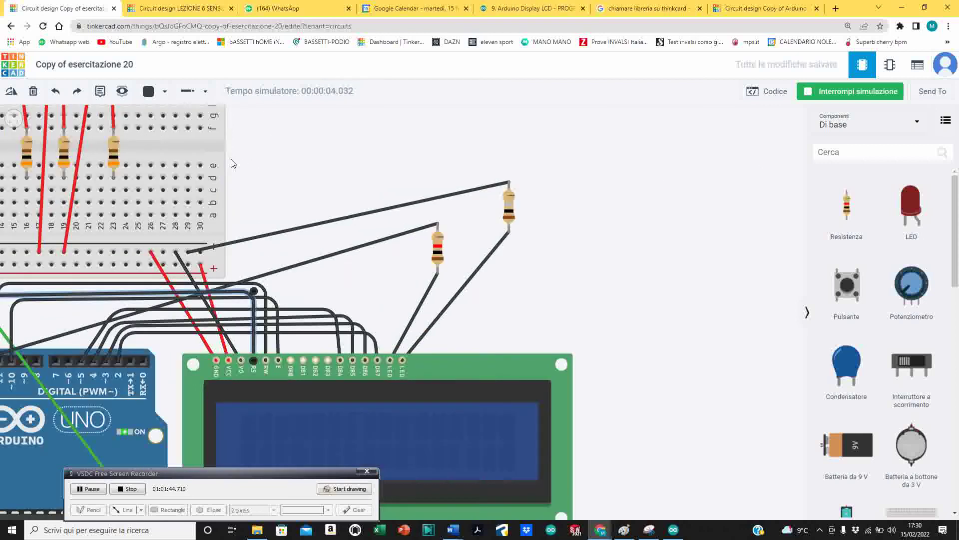
pyautogui.moveTo(289, 165); pyautogui.dragTo(508, 233)
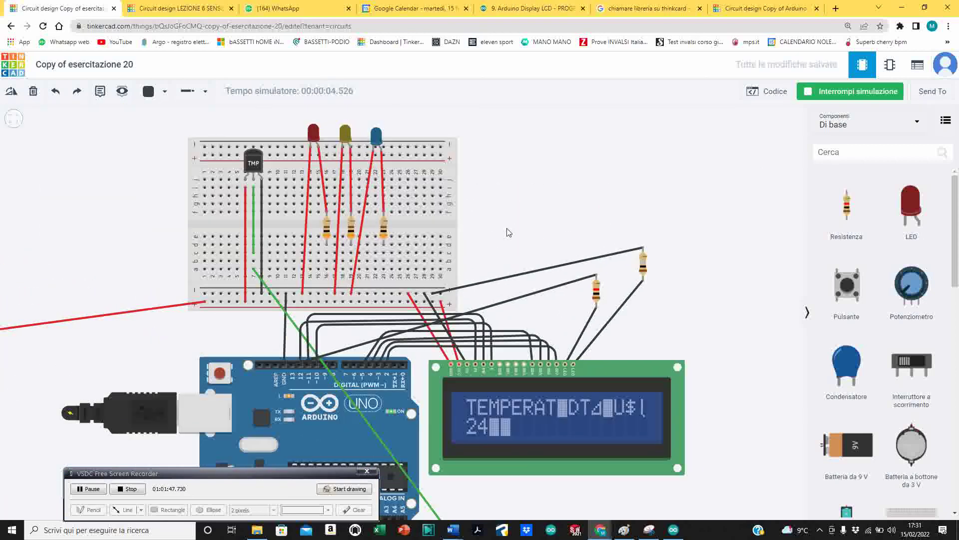
pyautogui.click(254, 163)
pyautogui.moveTo(249, 138)
pyautogui.mouseDown()
pyautogui.moveTo(268, 139)
pyautogui.moveTo(239, 137)
pyautogui.moveTo(251, 133)
pyautogui.mouseUp()
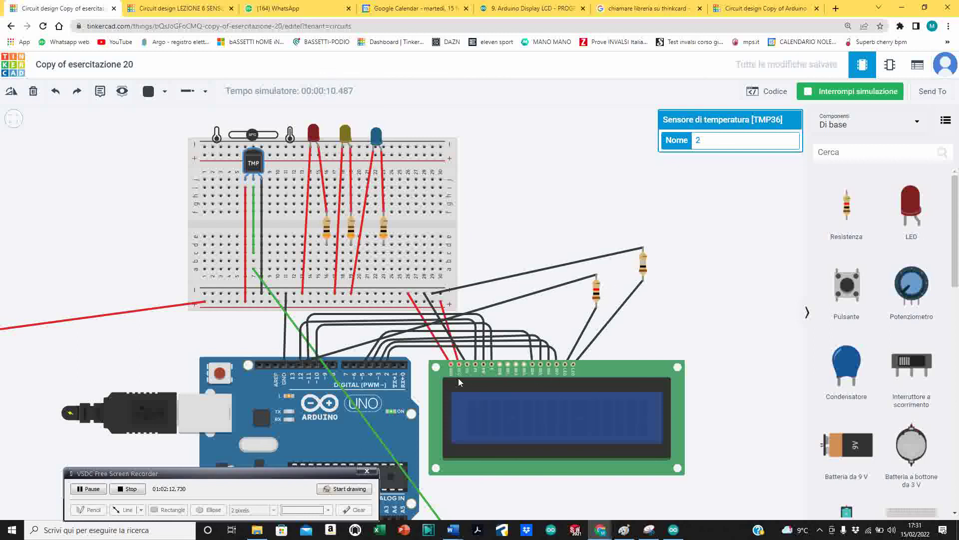
pyautogui.scroll(3, 460, 372)
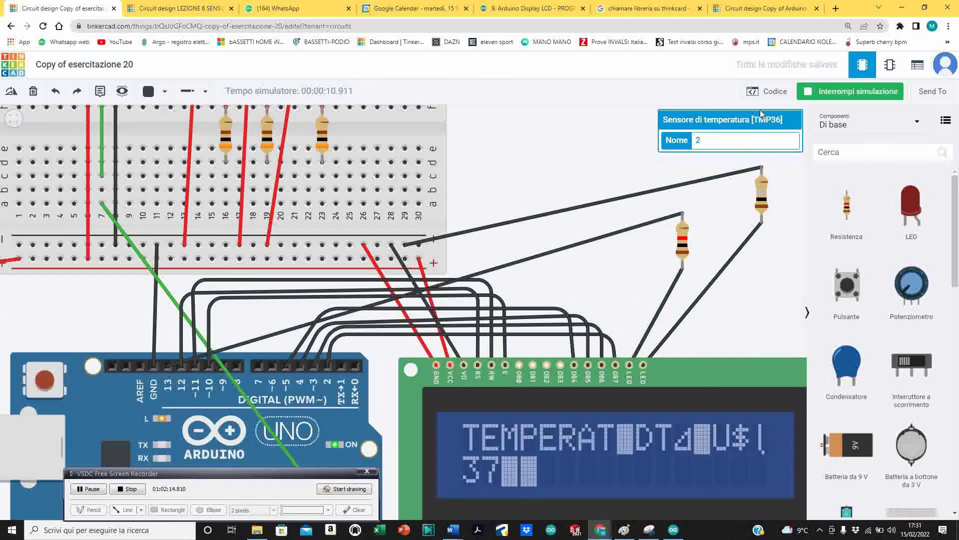
pyautogui.click(833, 96)
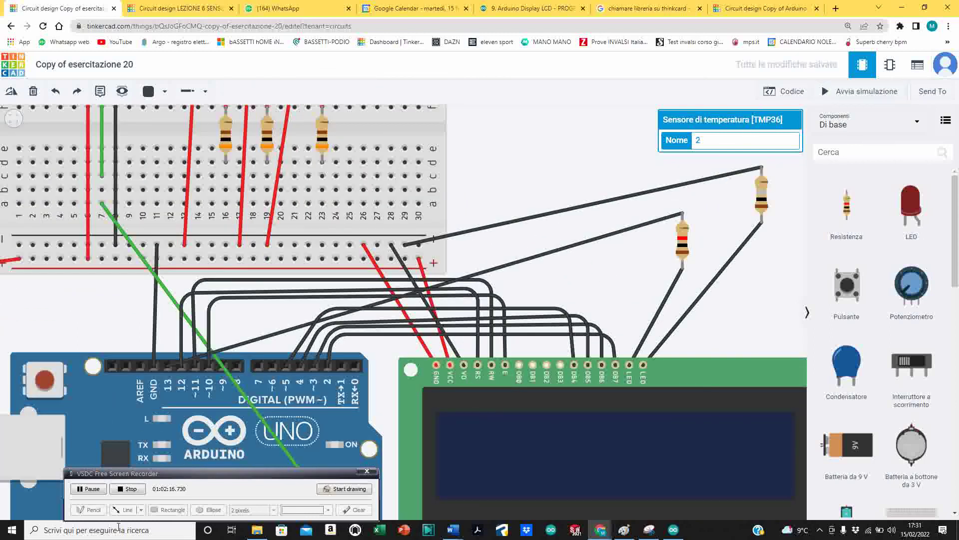